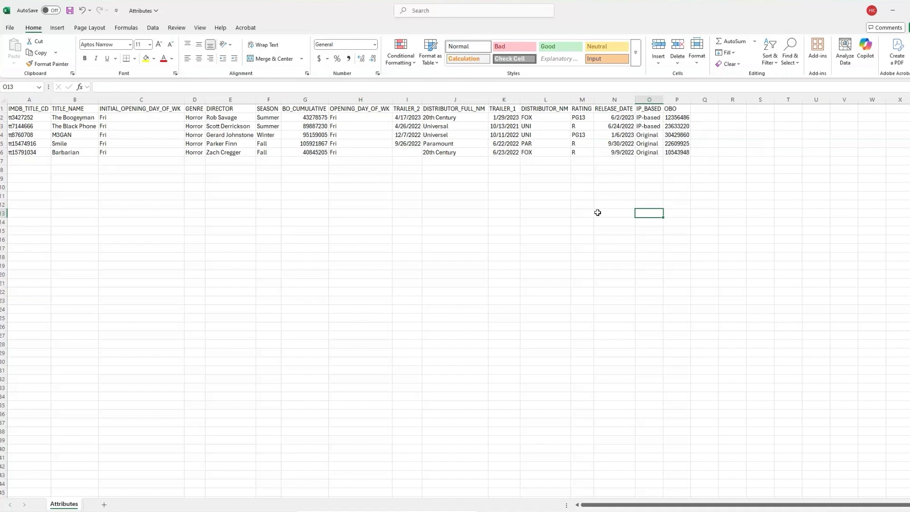
# Review the movie attribute columns, including title, opening day, genre, season, cumulative box office, distributor, rating, IMDB title code and OBO.
pyautogui.moveTo(677, 117); pyautogui.dragTo(682, 152)
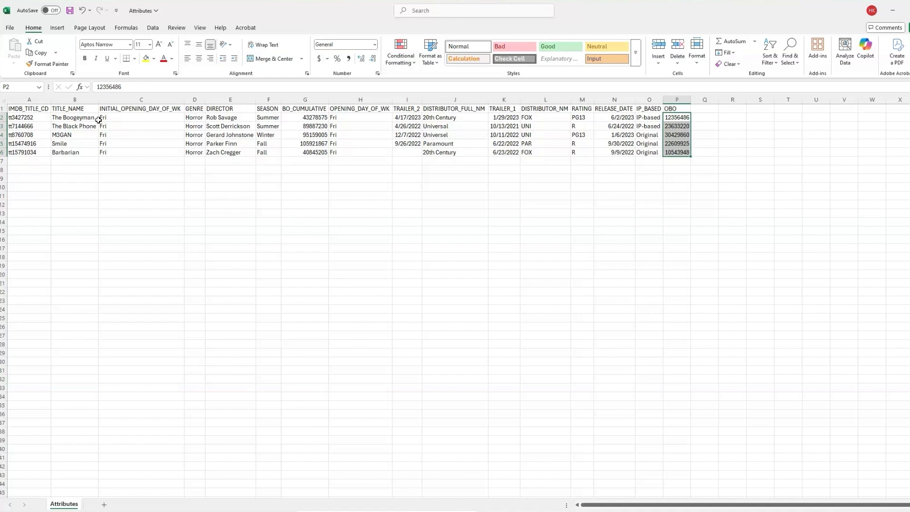
pyautogui.moveTo(86, 109); pyautogui.dragTo(83, 148)
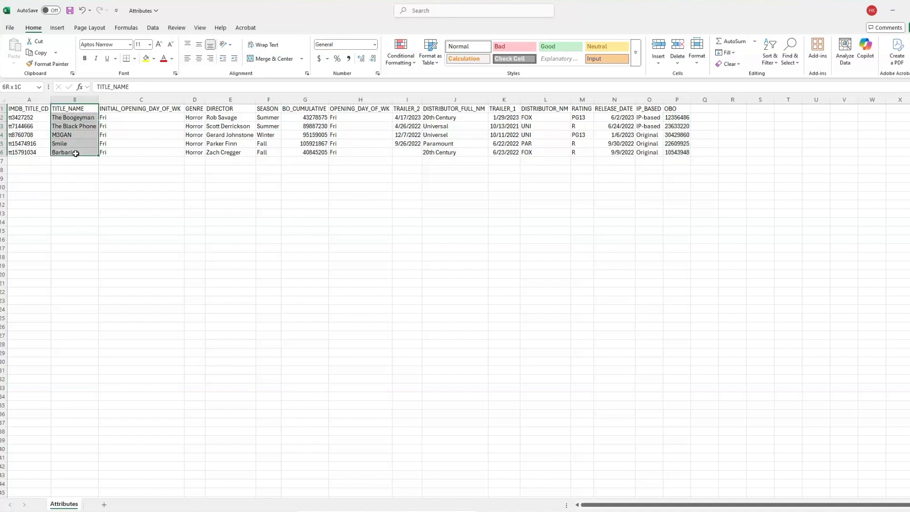
pyautogui.click(154, 109)
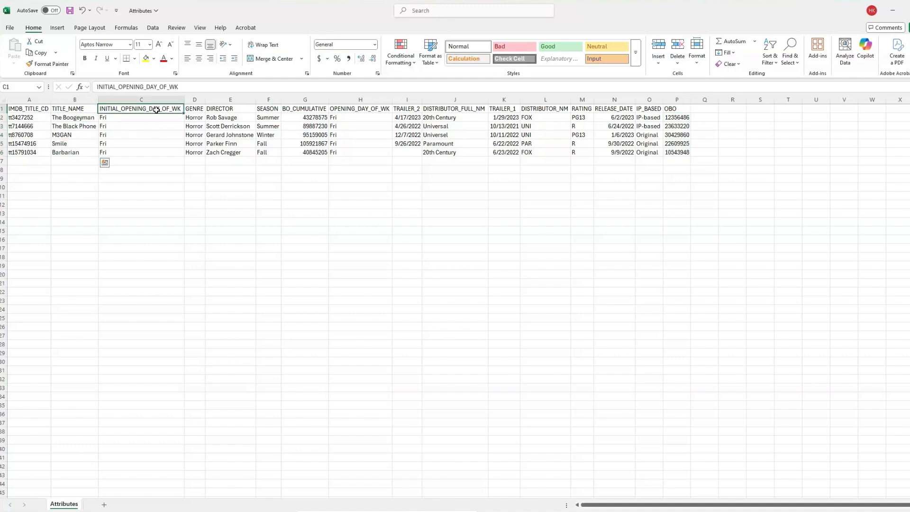
pyautogui.click(200, 110)
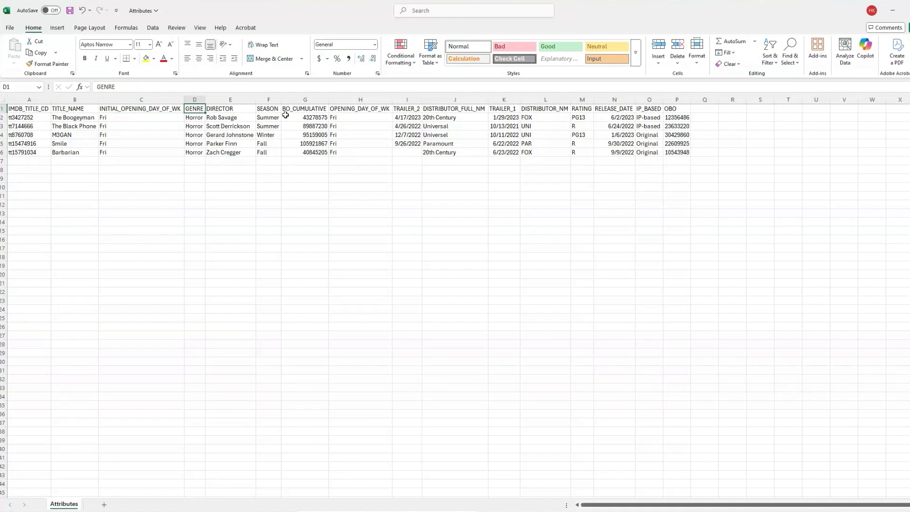
pyautogui.click(272, 110)
pyautogui.click(310, 113)
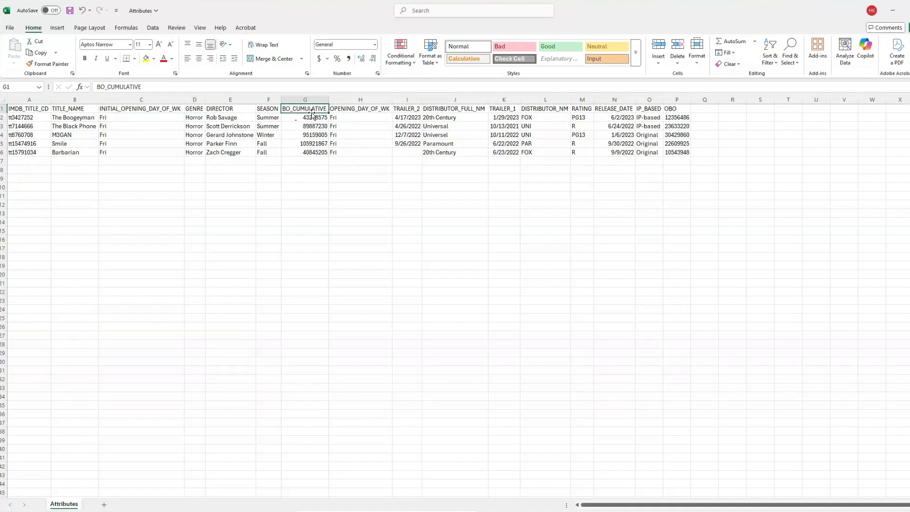
pyautogui.click(467, 115)
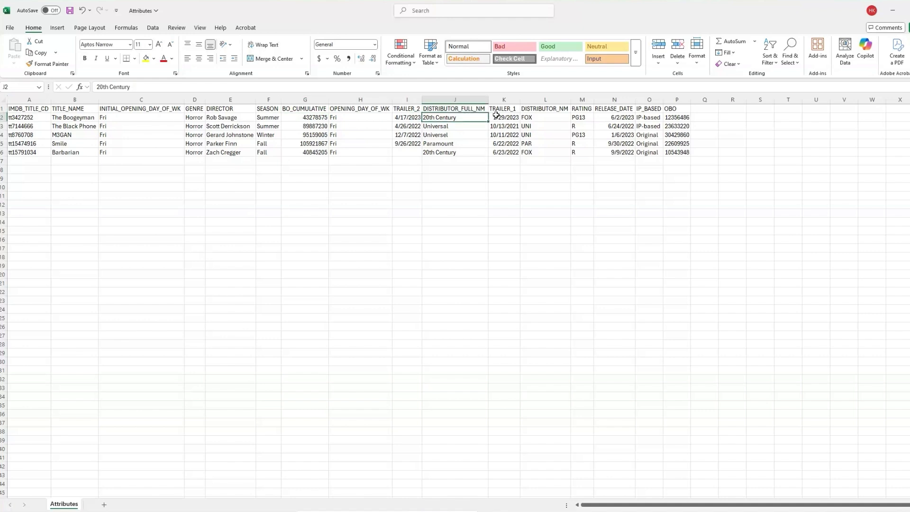
pyautogui.click(582, 110)
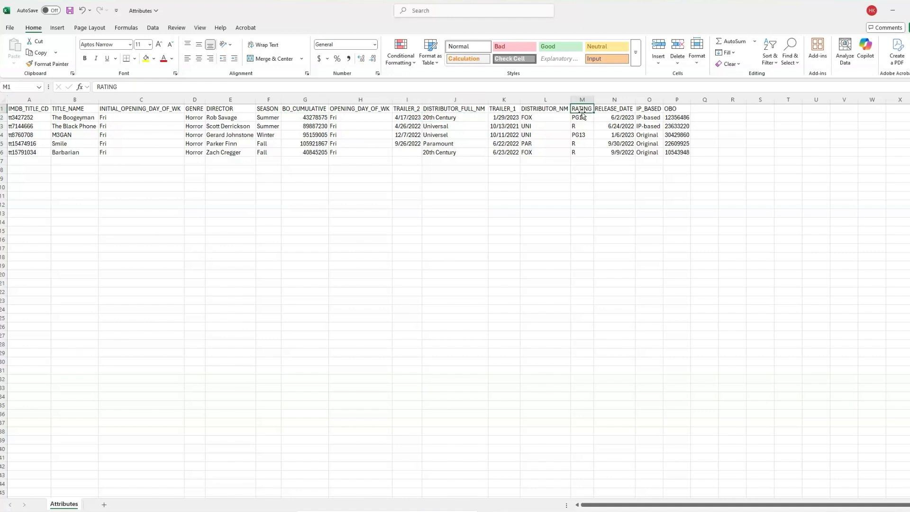
pyautogui.click(36, 110)
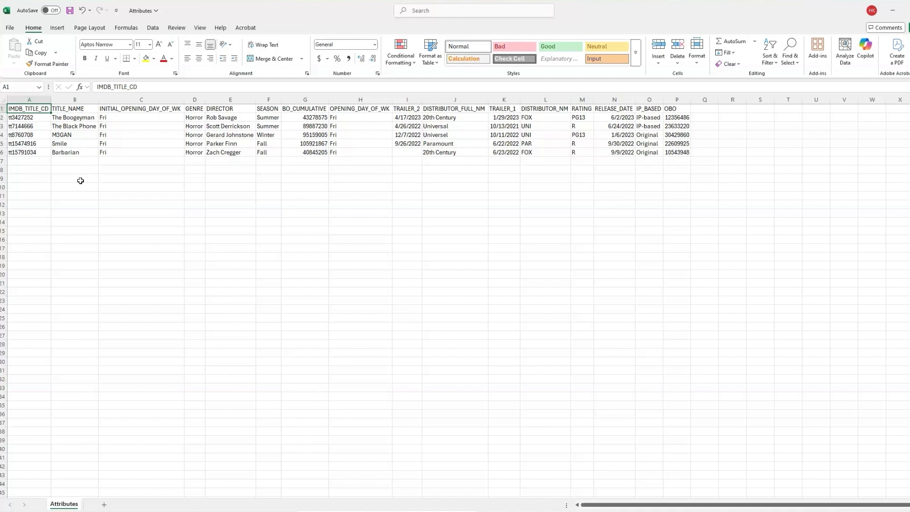
pyautogui.click(115, 167)
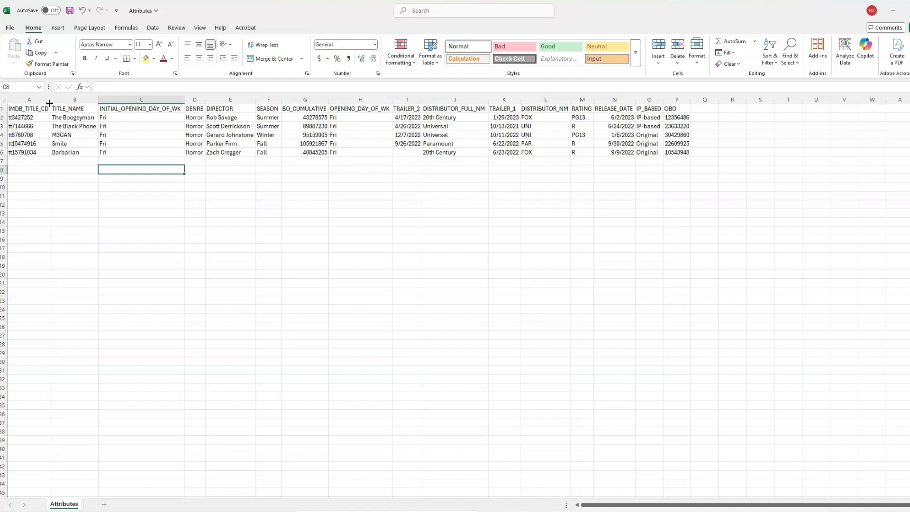
# Add filters to the header row of the whole attributes table, A1:P6.
pyautogui.moveTo(40, 111); pyautogui.dragTo(688, 152)
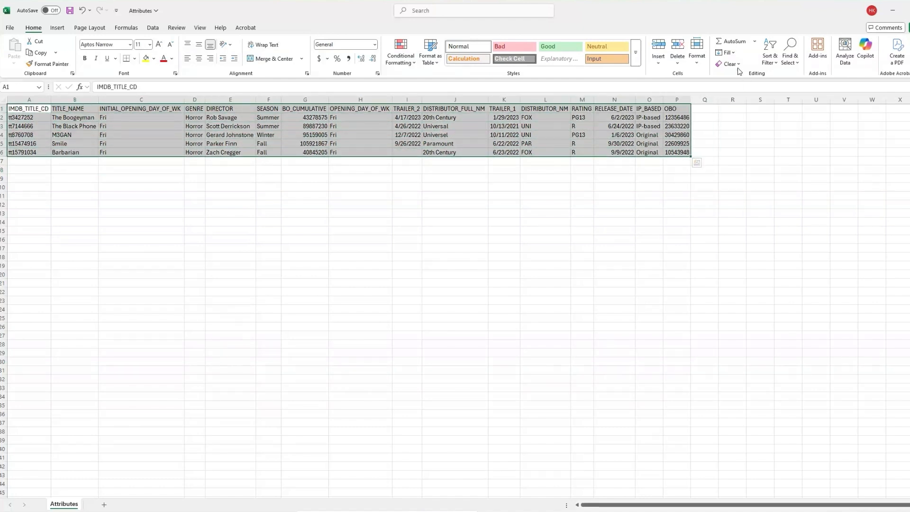
pyautogui.click(770, 55)
pyautogui.click(787, 114)
pyautogui.click(692, 183)
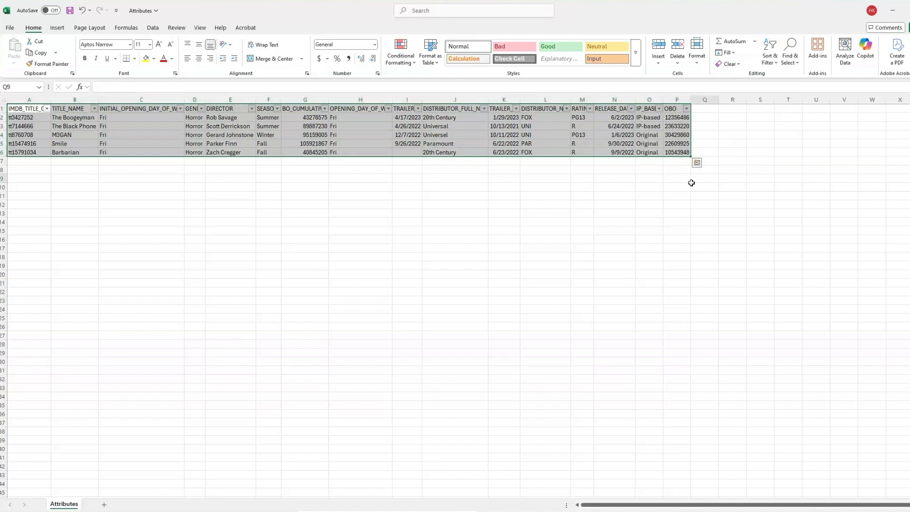
pyautogui.click(345, 186)
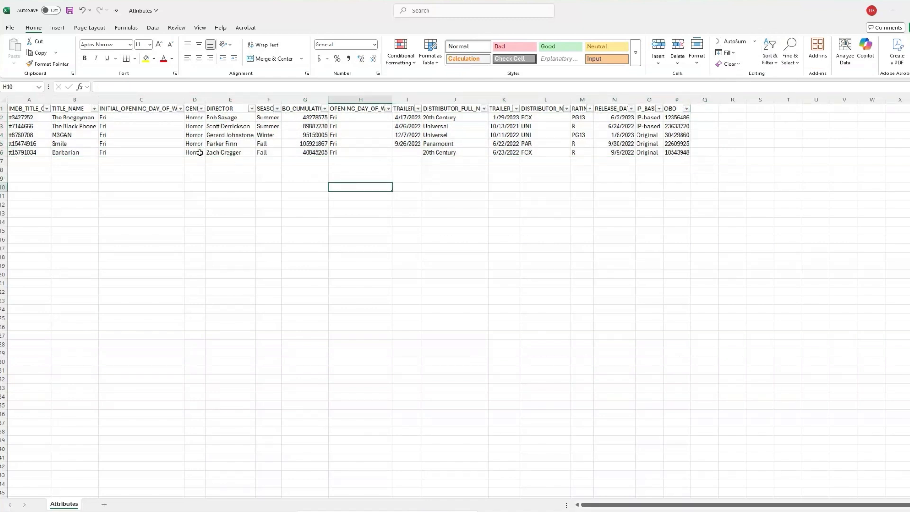
# Check the distinct filter values of the GENRE, SEASON and DISTRIBUTOR_FULL_NM columns for inconsistent entries.
pyautogui.click(203, 110)
pyautogui.click(256, 223)
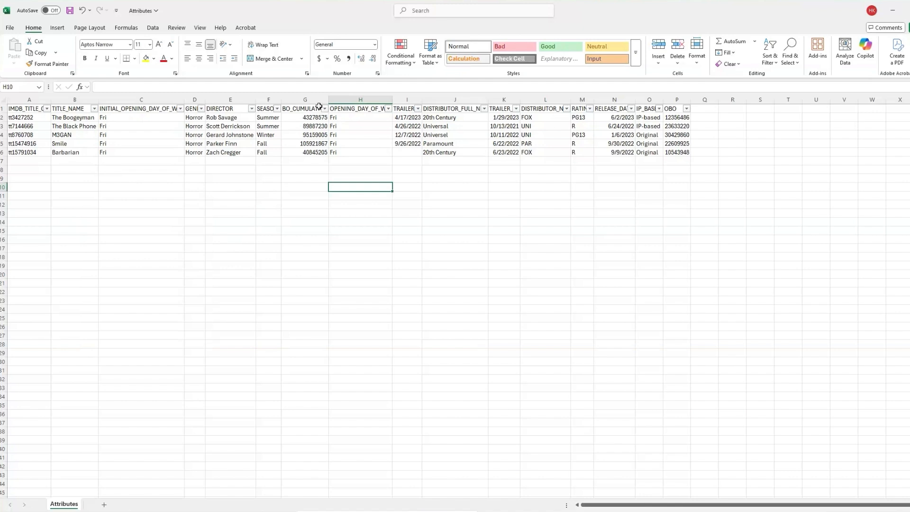
pyautogui.click(277, 108)
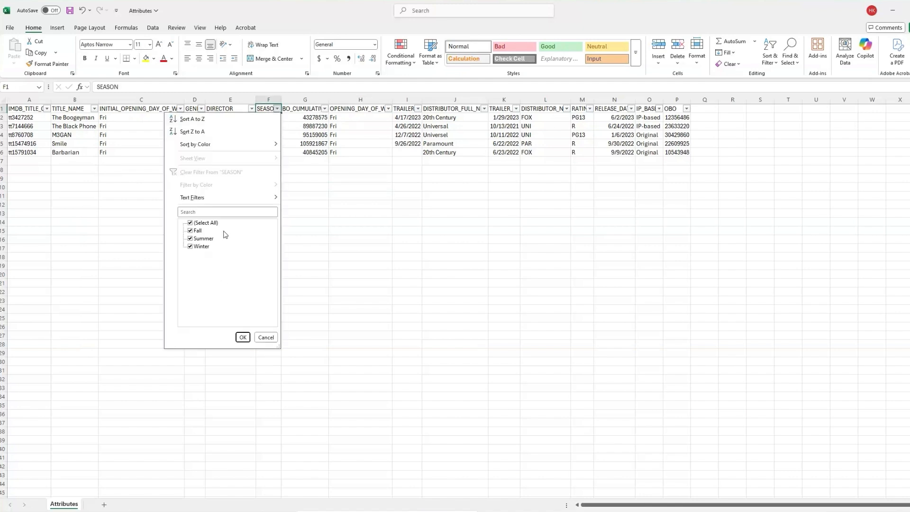
pyautogui.press('Escape')
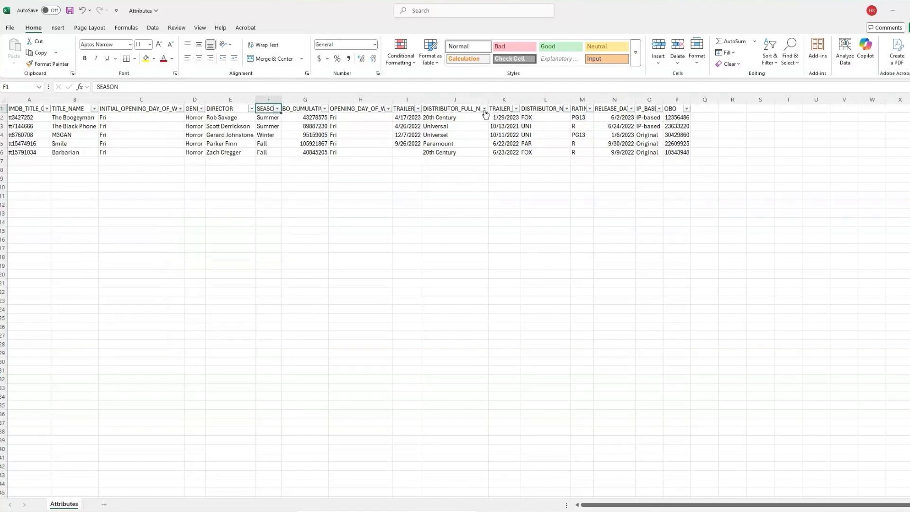
pyautogui.click(484, 109)
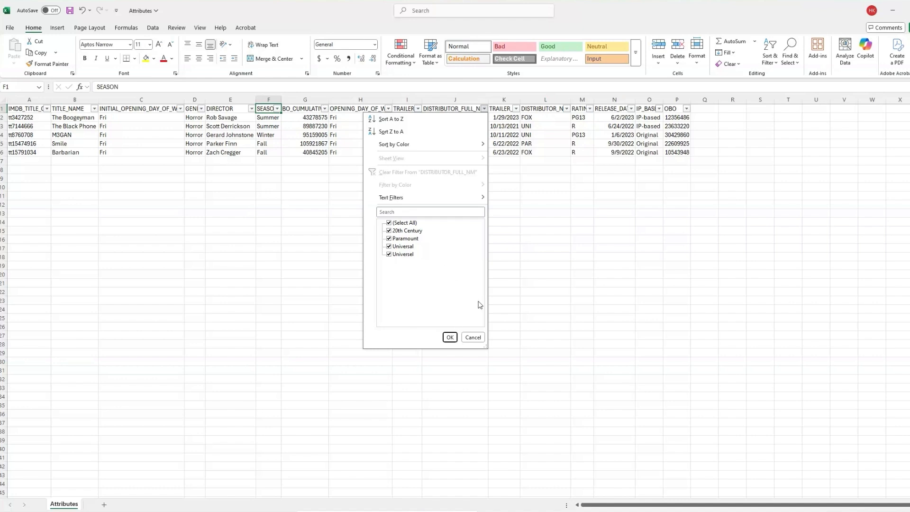
pyautogui.click(528, 230)
# Correct M3GAN's misspelled distributor full name by copying "Universal" from The Black Phone's row over it.
pyautogui.click(453, 137)
pyautogui.click(461, 124)
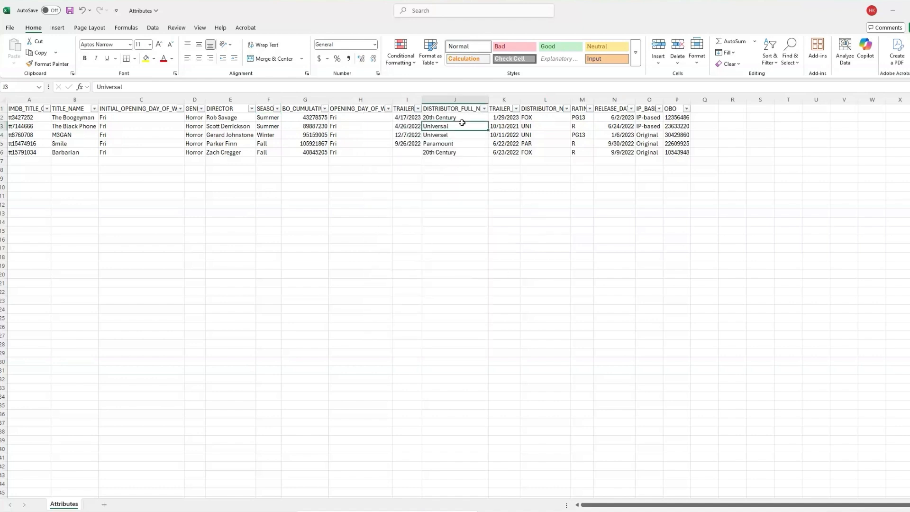
pyautogui.hotkey('ctrl', 'c')
pyautogui.click(459, 134)
pyautogui.hotkey('ctrl', 'v')
pyautogui.click(519, 177)
pyautogui.press('Escape')
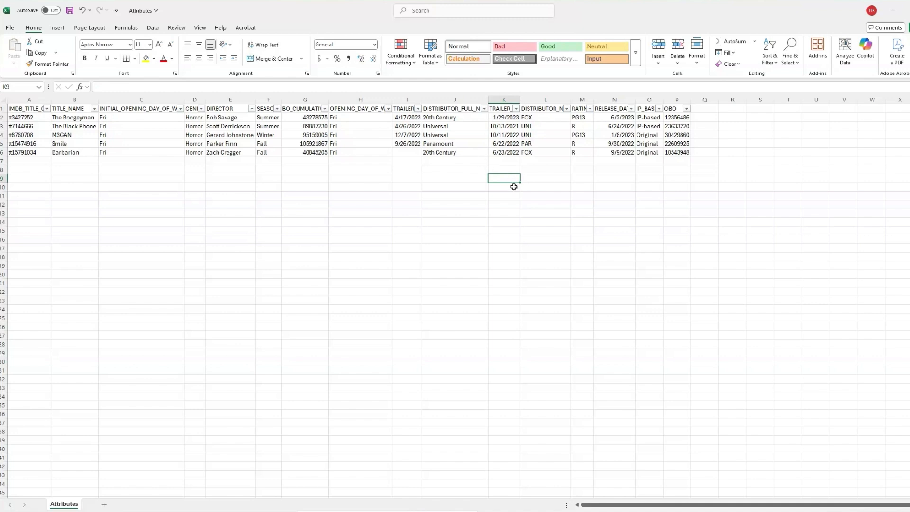
# Try to replace all occurrences of "Universel" with "Universal" using Find and Replace, and close the dialog.
pyautogui.hotkey('ctrl', 'f')
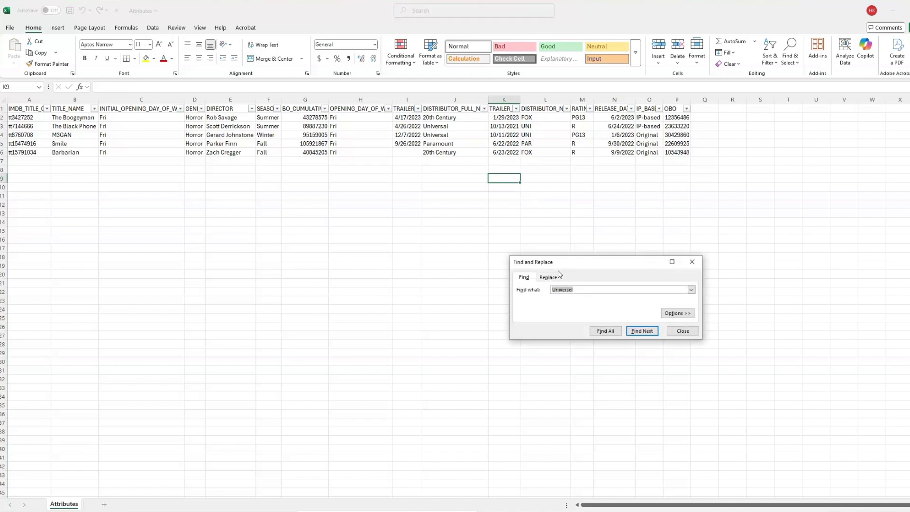
pyautogui.click(548, 275)
pyautogui.moveTo(575, 254); pyautogui.dragTo(564, 181)
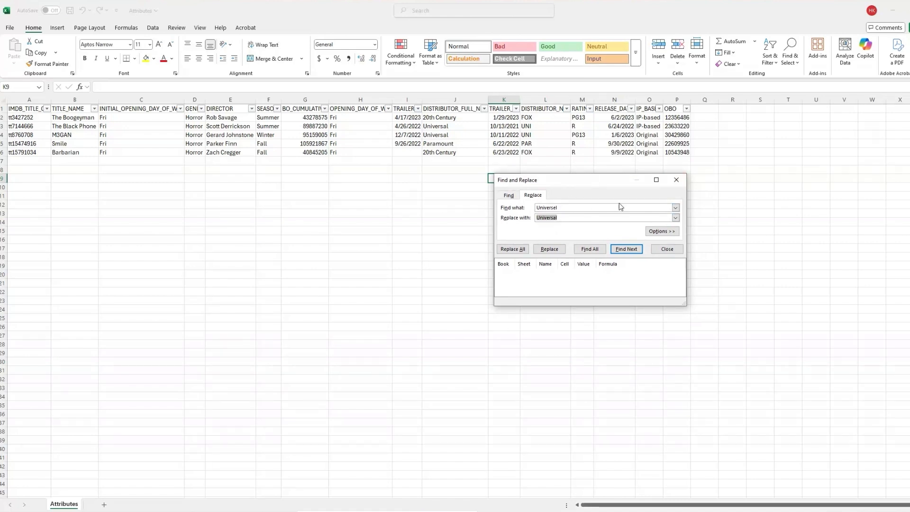
pyautogui.moveTo(569, 208); pyautogui.dragTo(376, 215)
pyautogui.moveTo(565, 217); pyautogui.dragTo(347, 219)
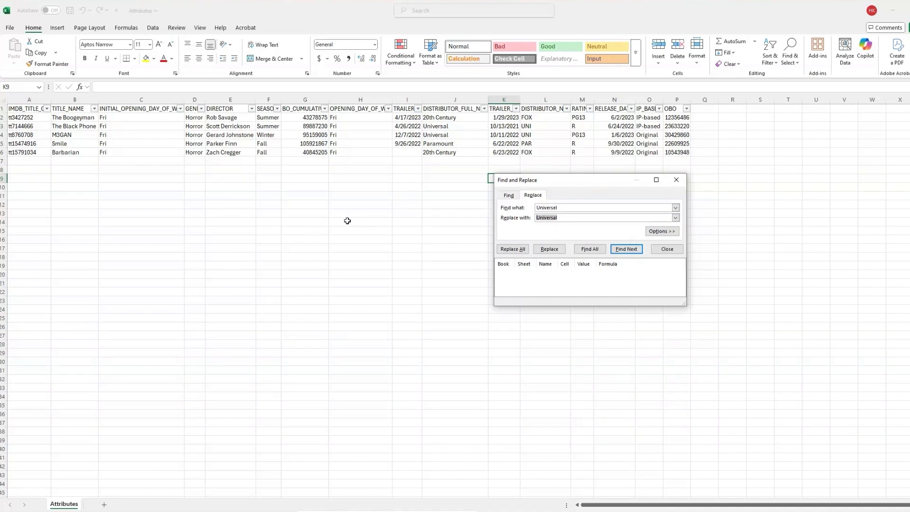
pyautogui.click(513, 249)
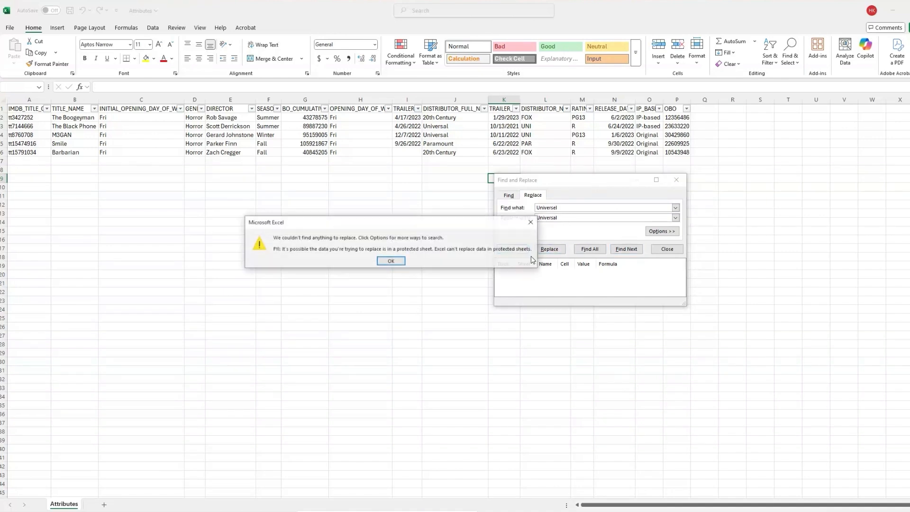
pyautogui.click(394, 264)
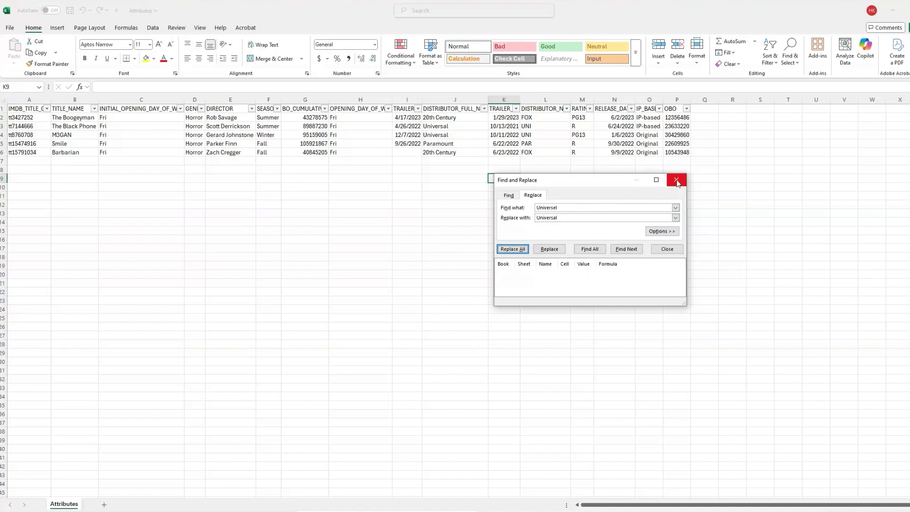
pyautogui.click(676, 180)
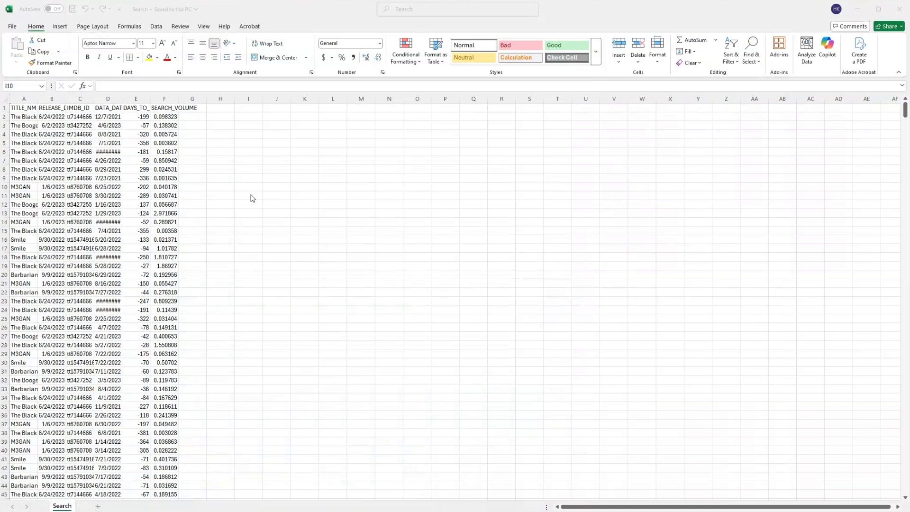
# Autofit the widths of columns A through F in the Search workbook so the headers and dates fit.
pyautogui.click(240, 182)
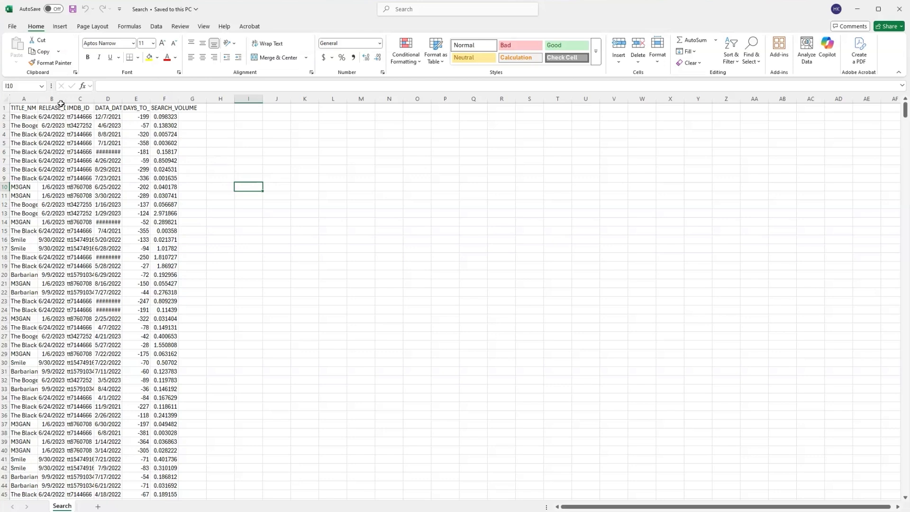
pyautogui.click(256, 124)
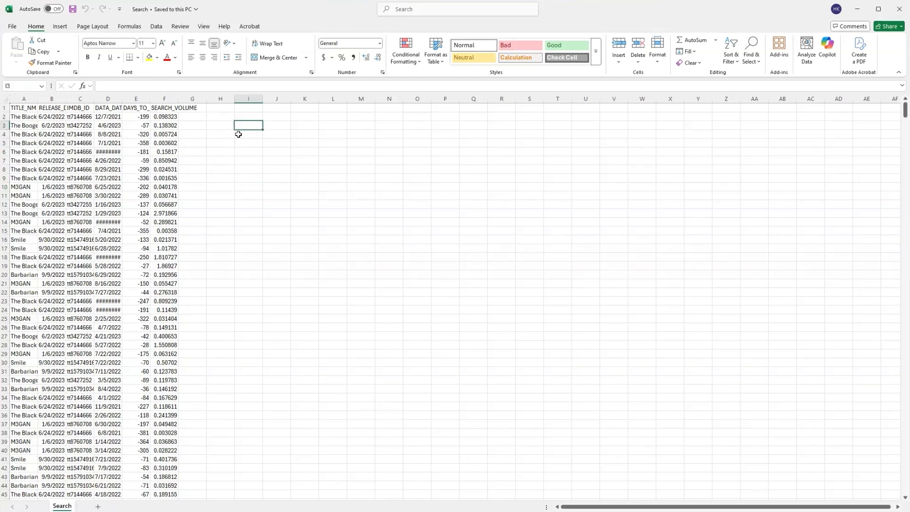
pyautogui.doubleClick(122, 99)
pyautogui.moveTo(24, 98); pyautogui.dragTo(175, 98)
pyautogui.doubleClick(189, 98)
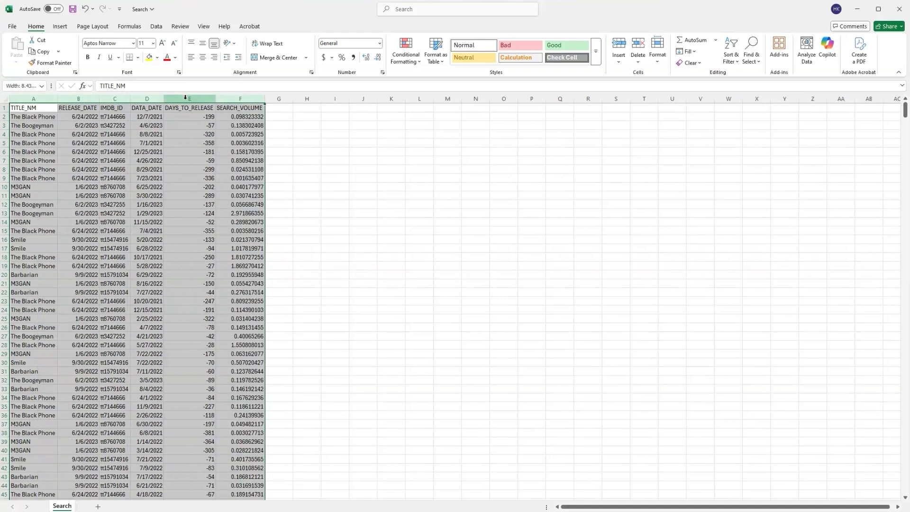
pyautogui.click(332, 160)
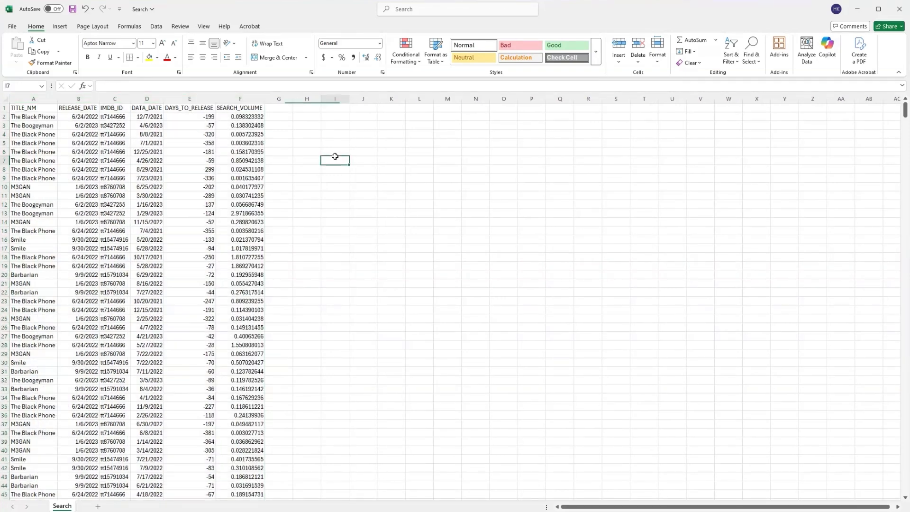
# Review the search data headers and The Black Phone's first record, comparing its days to release and search volume.
pyautogui.click(35, 108)
pyautogui.press('Right')
pyautogui.press('Right')
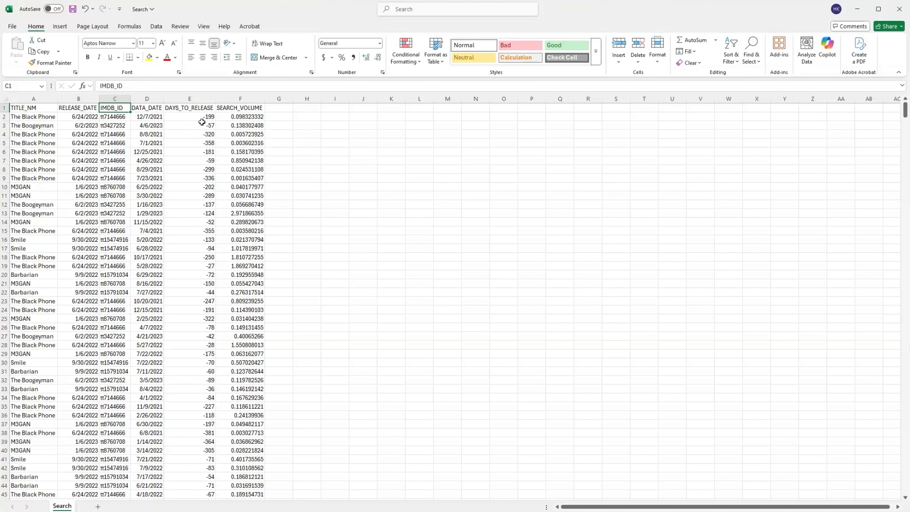
pyautogui.click(150, 107)
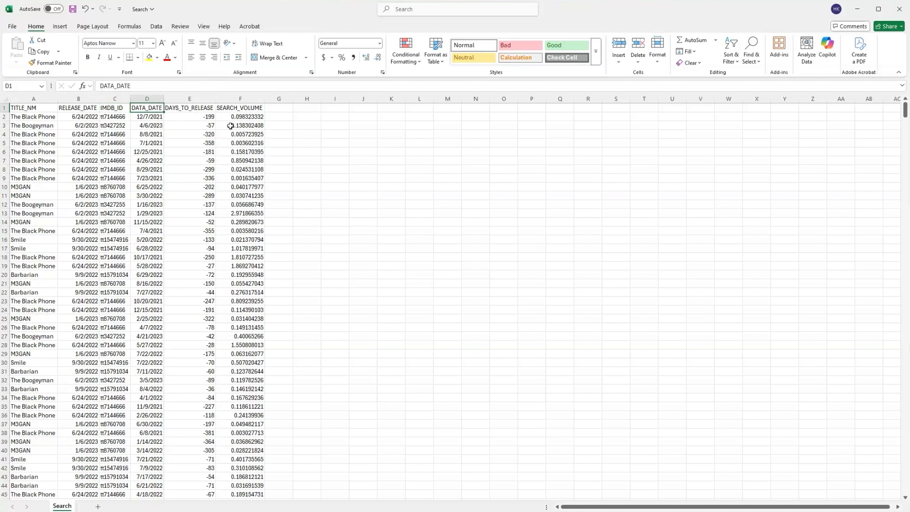
pyautogui.click(208, 106)
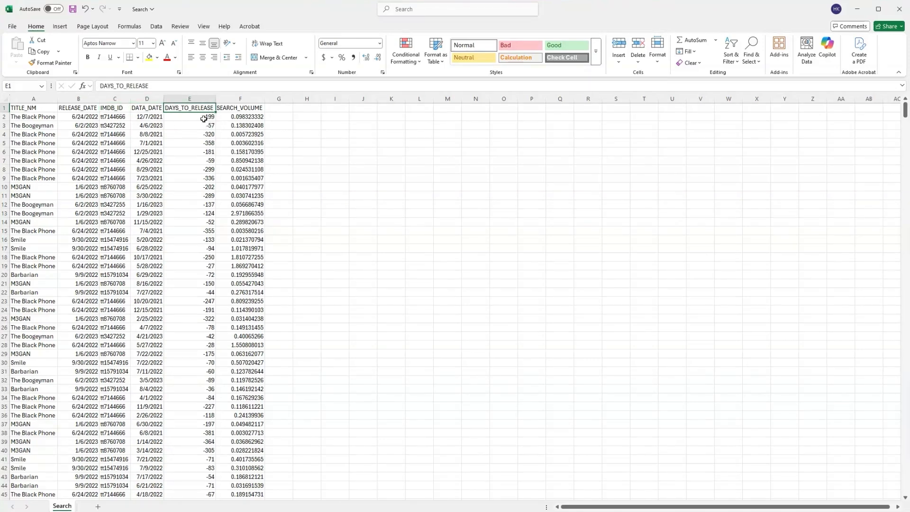
pyautogui.click(193, 120)
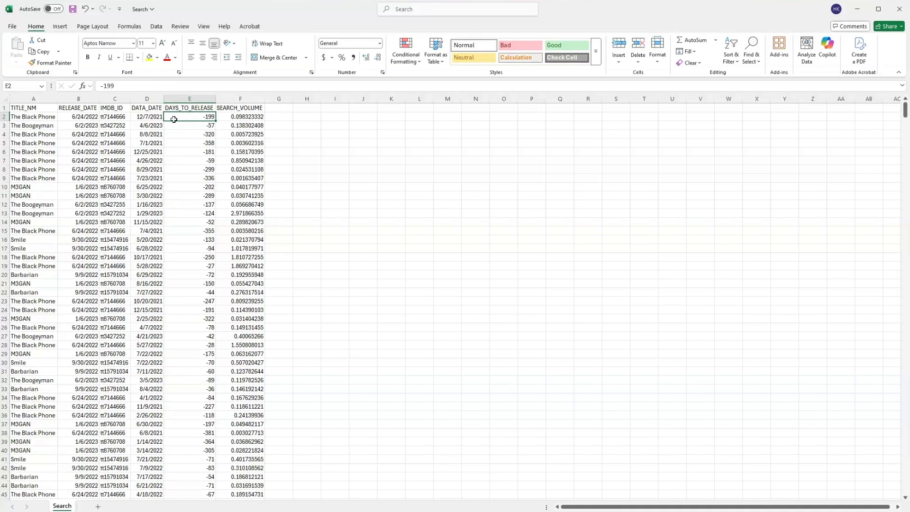
pyautogui.click(48, 117)
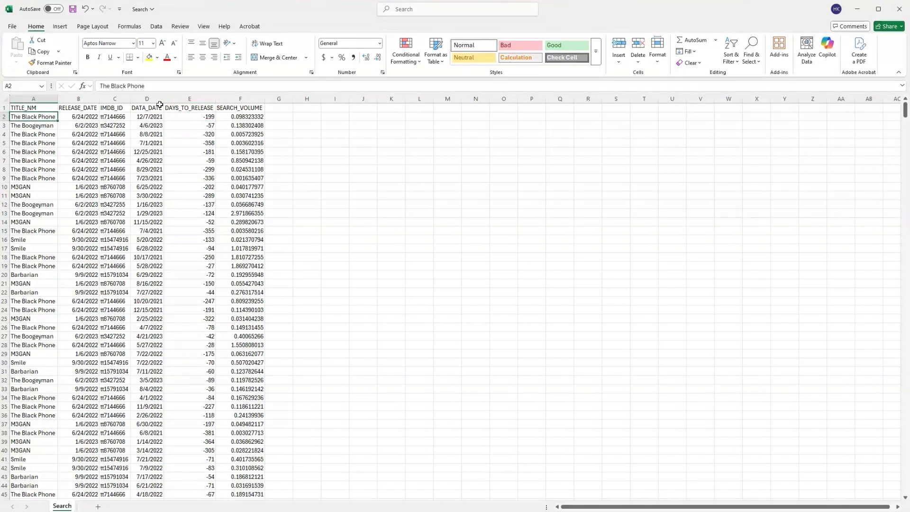
pyautogui.click(206, 117)
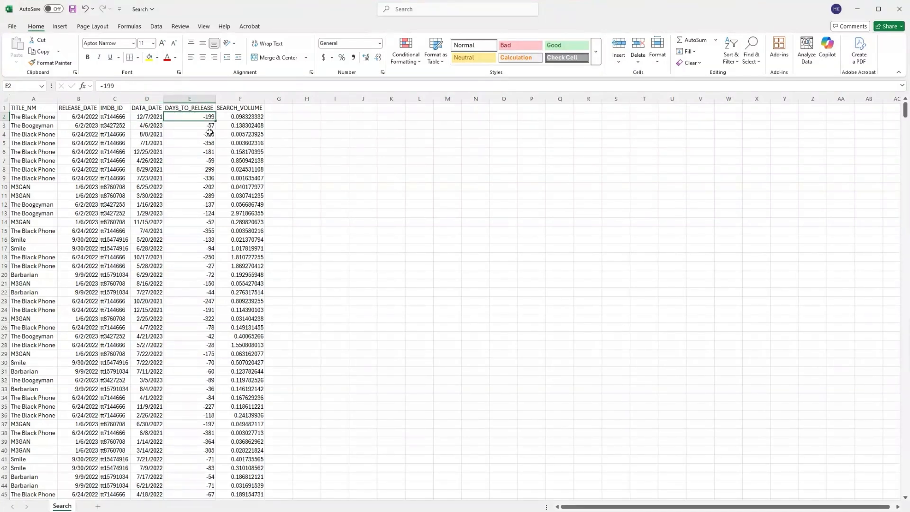
pyautogui.click(249, 119)
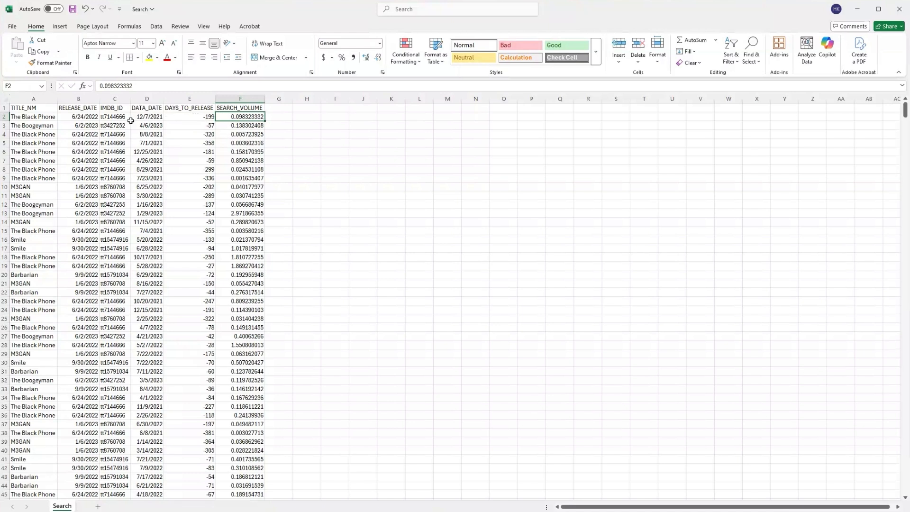
pyautogui.click(246, 210)
pyautogui.click(279, 178)
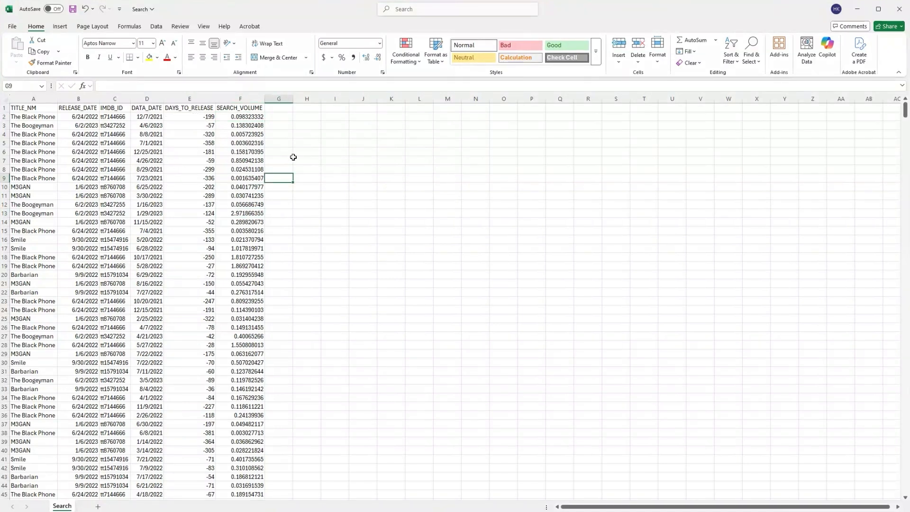
pyautogui.click(287, 134)
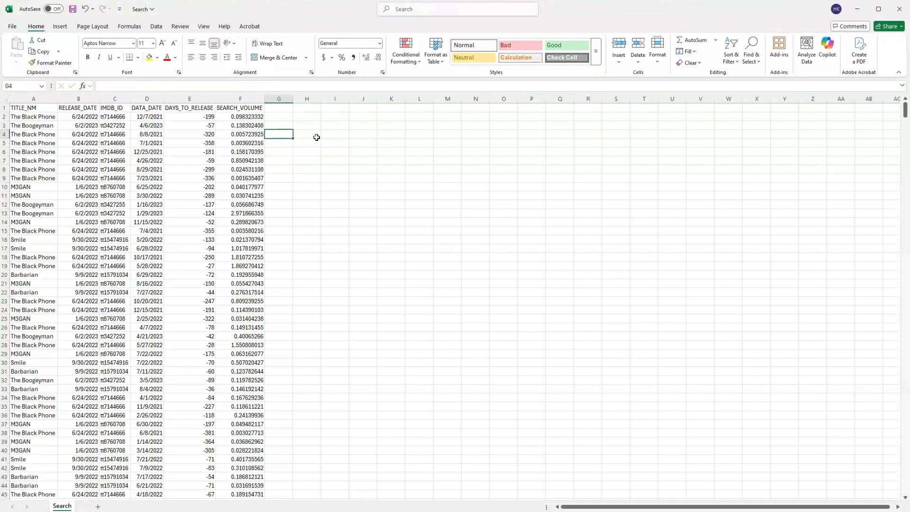
pyautogui.click(303, 178)
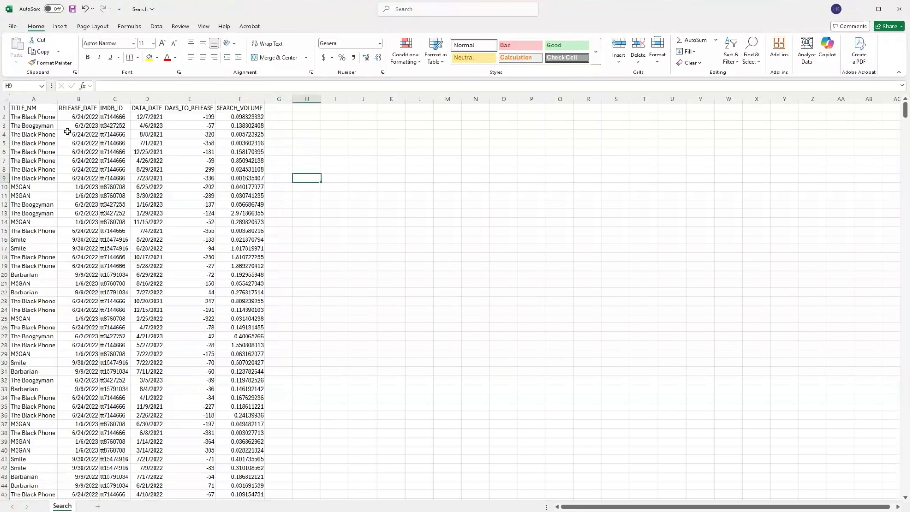
# Select the entire search data range from the TITLE_NM header through the last record and add filters to its headers.
pyautogui.click(44, 111)
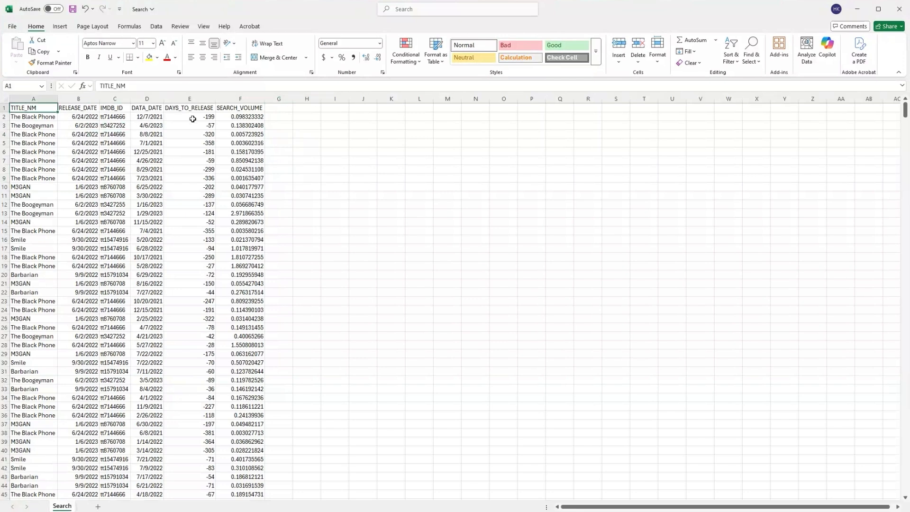
pyautogui.hotkey('ctrl', 'shift', 'Right')
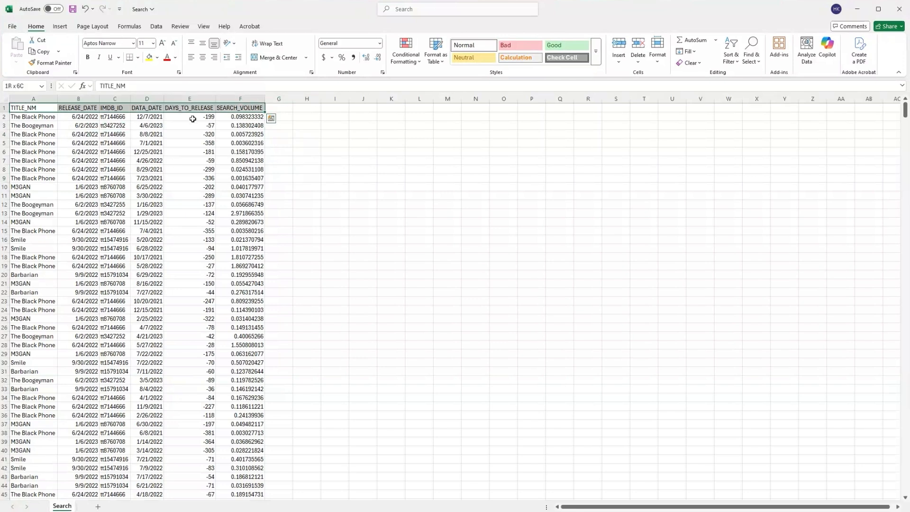
pyautogui.hotkey('ctrl', 'shift', 'Down')
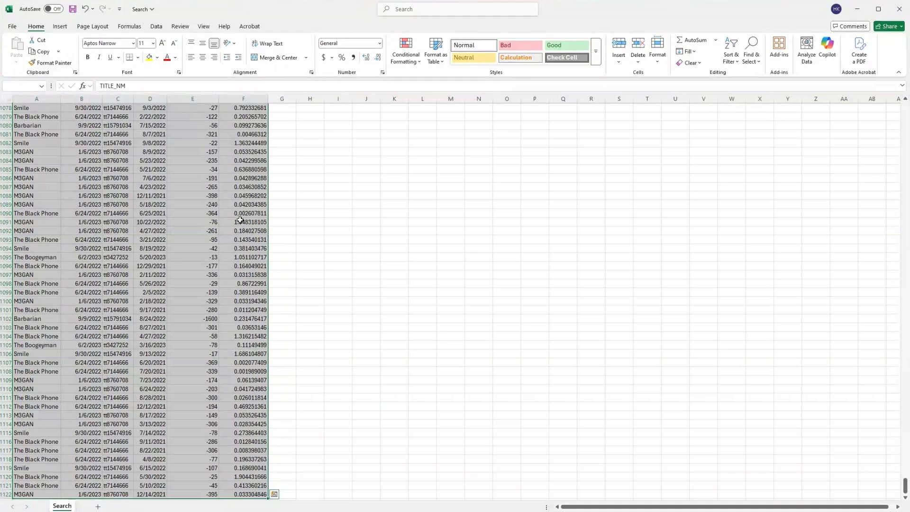
pyautogui.scroll(-1, 240, 221)
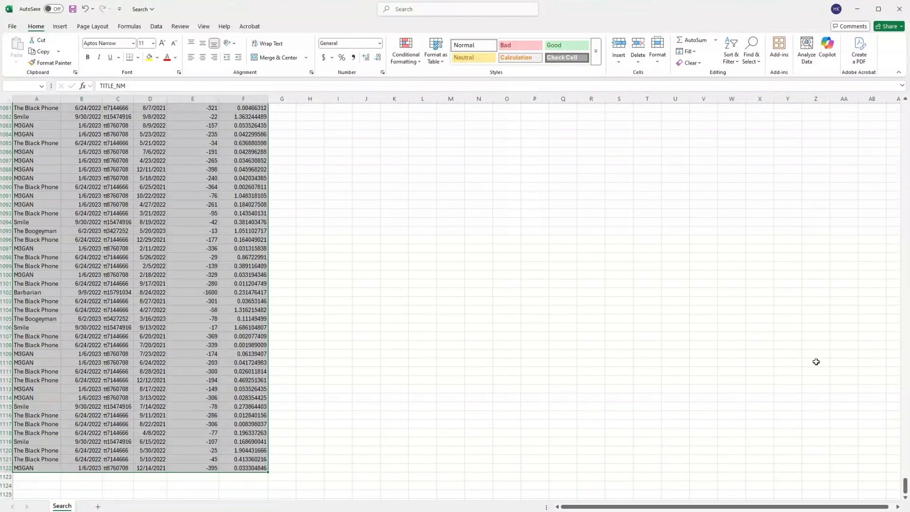
pyautogui.moveTo(906, 486); pyautogui.dragTo(905, 76)
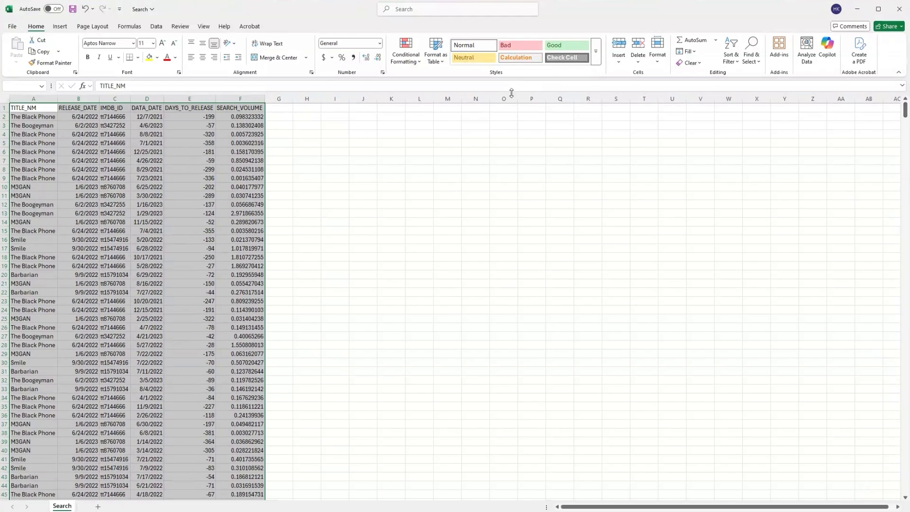
pyautogui.click(732, 60)
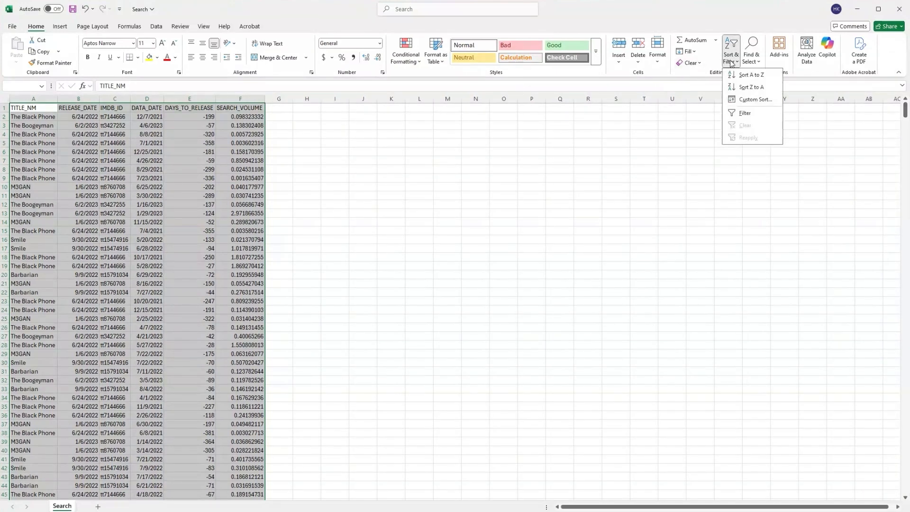
pyautogui.click(748, 114)
pyautogui.click(335, 143)
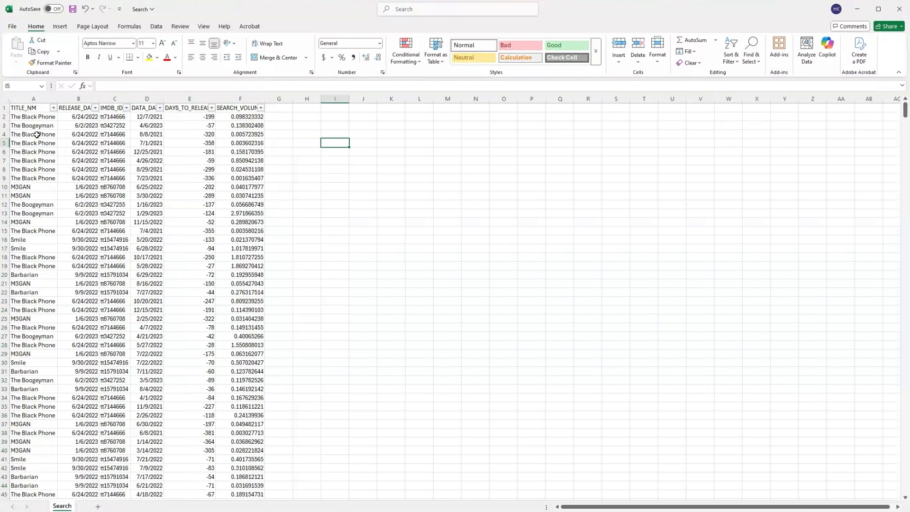
# Check the distinct values in the TITLE_NM, RELEASE_DATE and IMDB_ID filter lists for inconsistencies, expanding the release years and months to individual days.
pyautogui.click(53, 108)
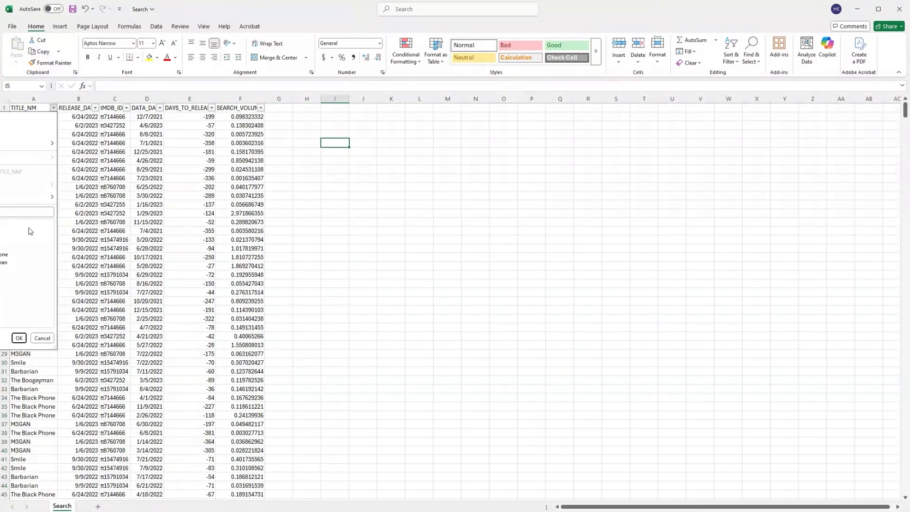
pyautogui.click(95, 108)
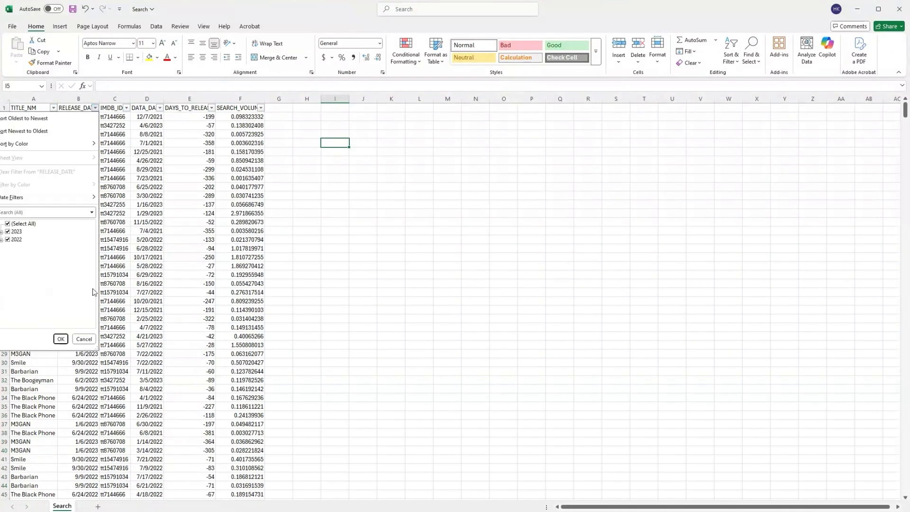
pyautogui.click(3, 232)
pyautogui.click(2, 256)
pyautogui.click(9, 240)
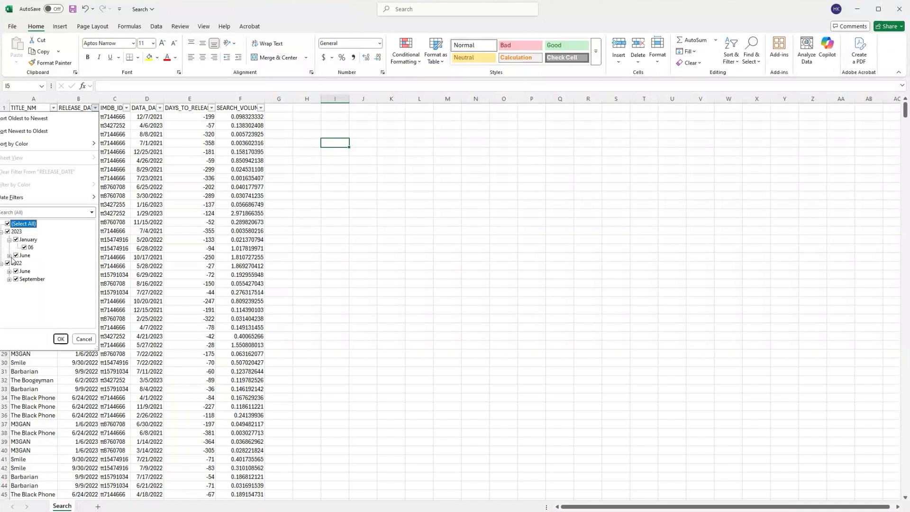
pyautogui.click(9, 255)
pyautogui.click(9, 280)
pyautogui.click(9, 295)
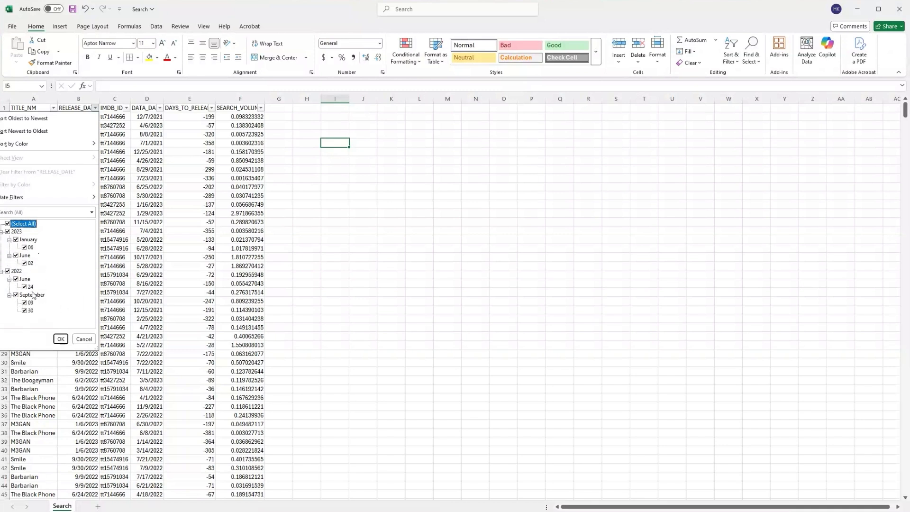
pyautogui.click(211, 188)
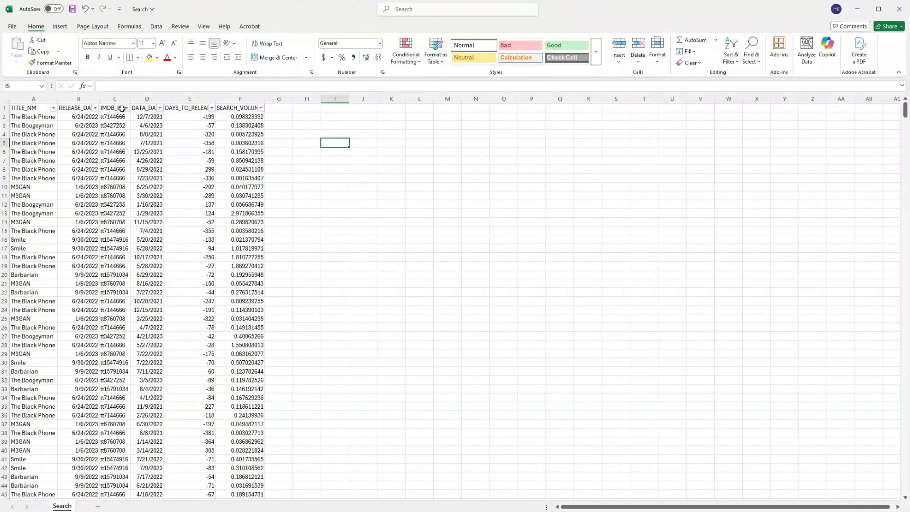
pyautogui.click(126, 108)
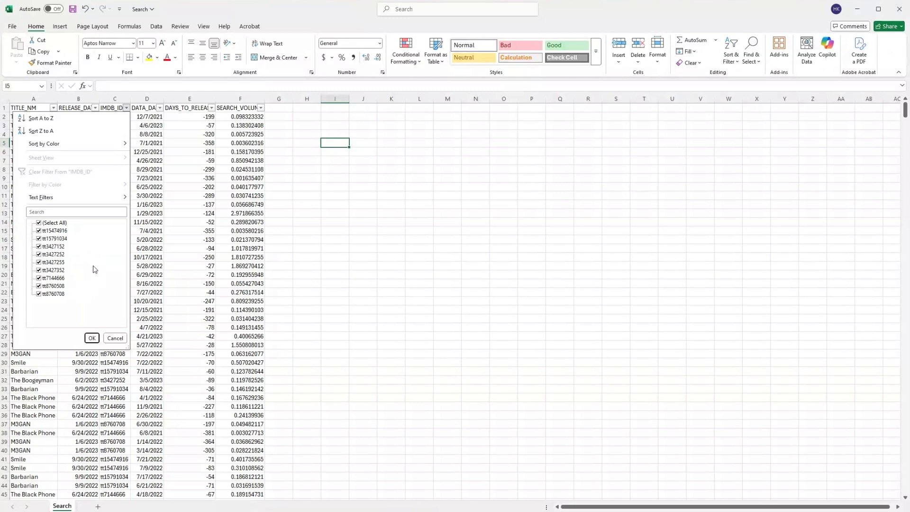
pyautogui.click(220, 177)
# Create a PivotTable on a new worksheet from the full search data range A1:F1122.
pyautogui.click(43, 110)
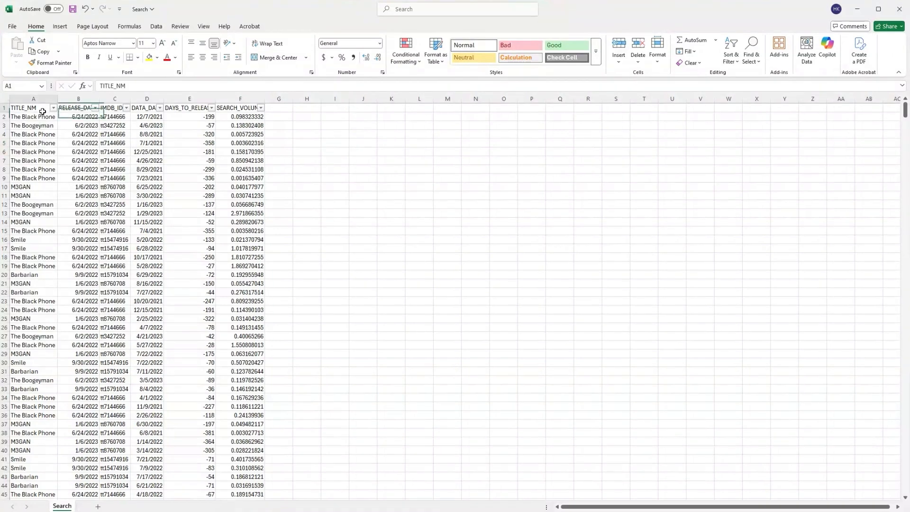
pyautogui.hotkey('ctrl', 'shift', 'Right')
pyautogui.hotkey('ctrl', 'shift', 'Down')
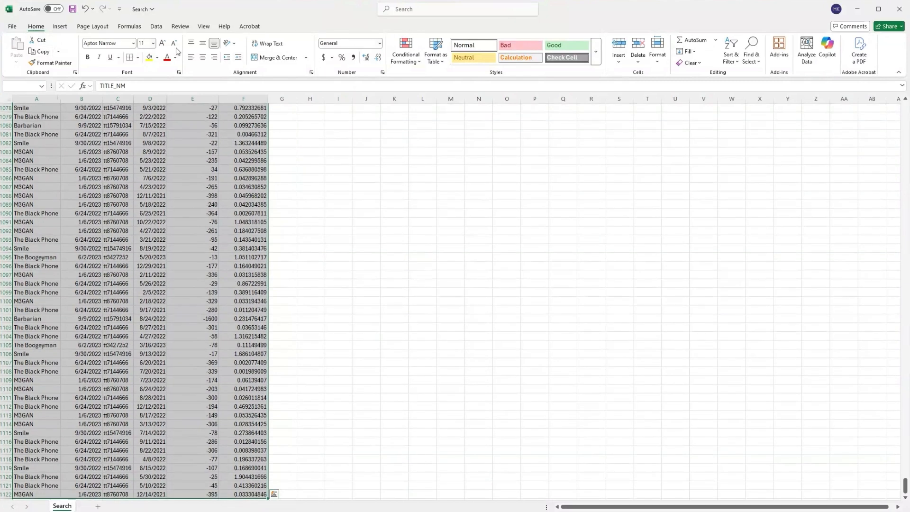
pyautogui.click(60, 26)
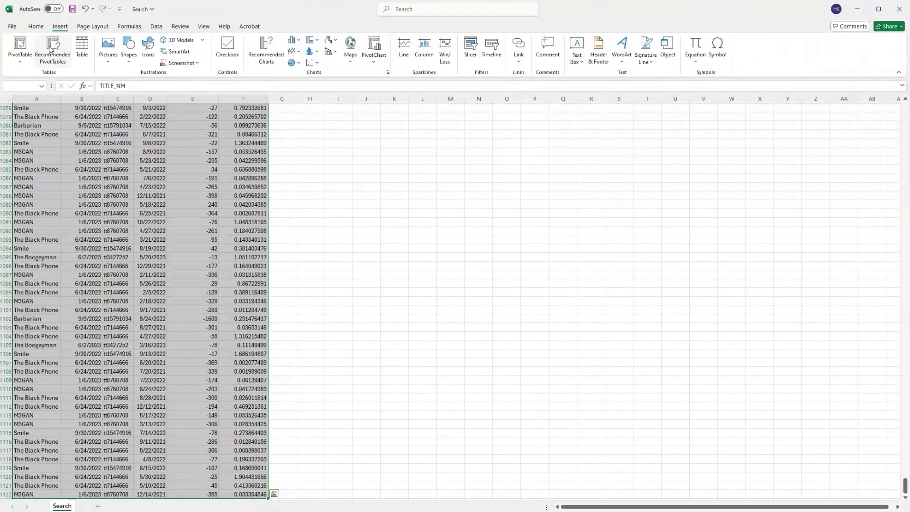
pyautogui.click(19, 45)
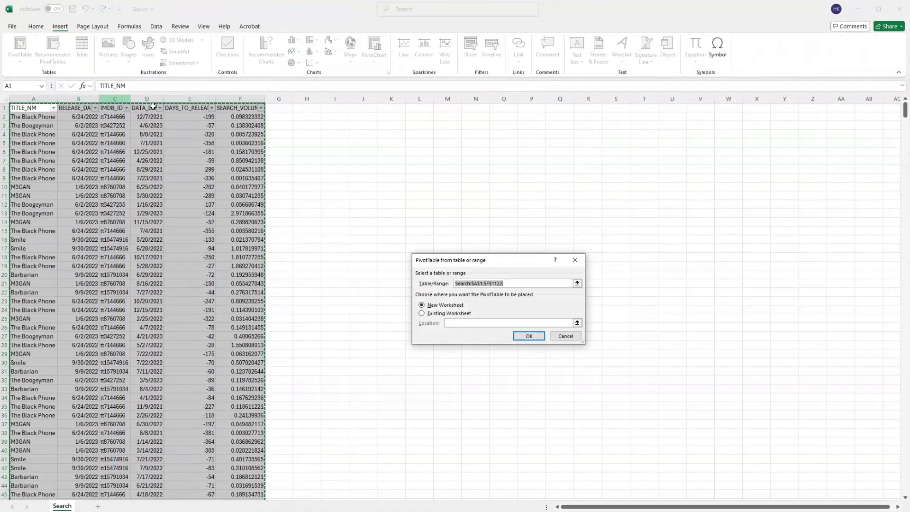
pyautogui.click(528, 335)
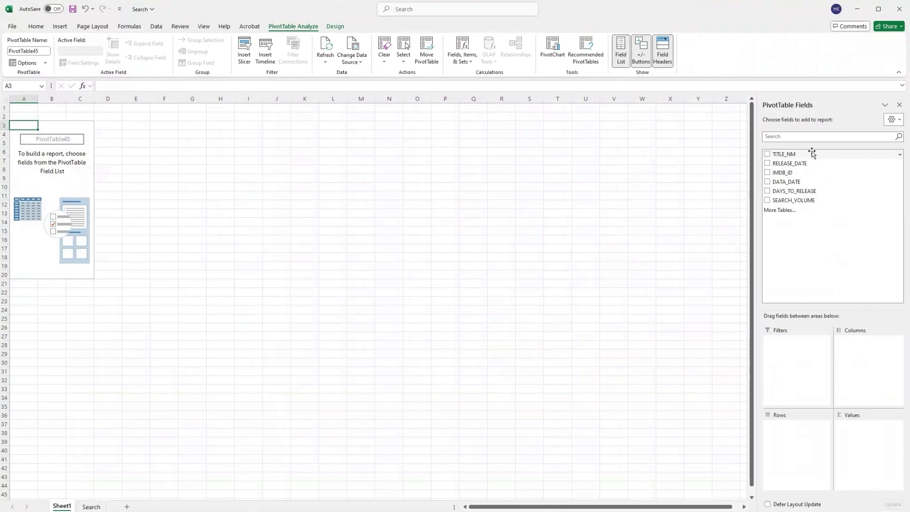
# Lay out the PivotTable with TITLE_NM as columns, IMDB_ID as rows and SEARCH_VOLUME as values.
pyautogui.moveTo(812, 153); pyautogui.dragTo(860, 370)
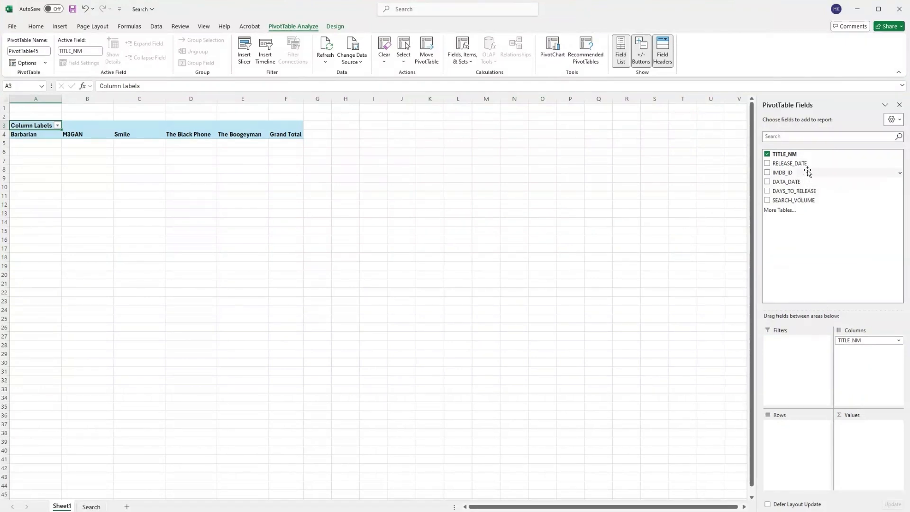
pyautogui.moveTo(801, 174); pyautogui.dragTo(806, 435)
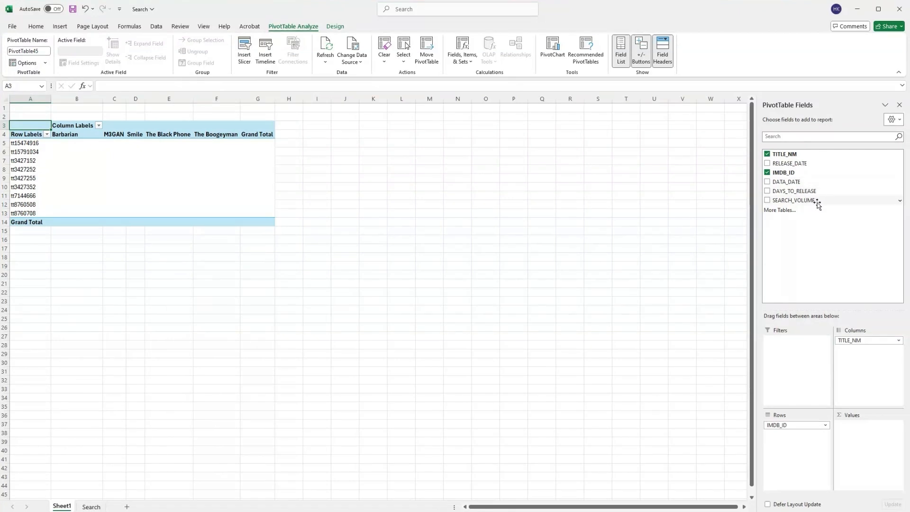
pyautogui.moveTo(796, 203); pyautogui.dragTo(858, 425)
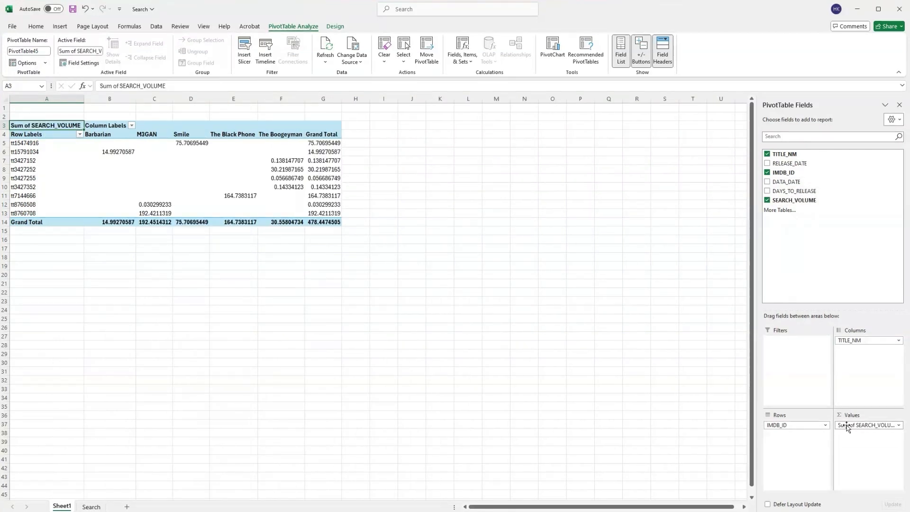
# Summarize the SEARCH_VOLUME value field by Count.
pyautogui.click(871, 426)
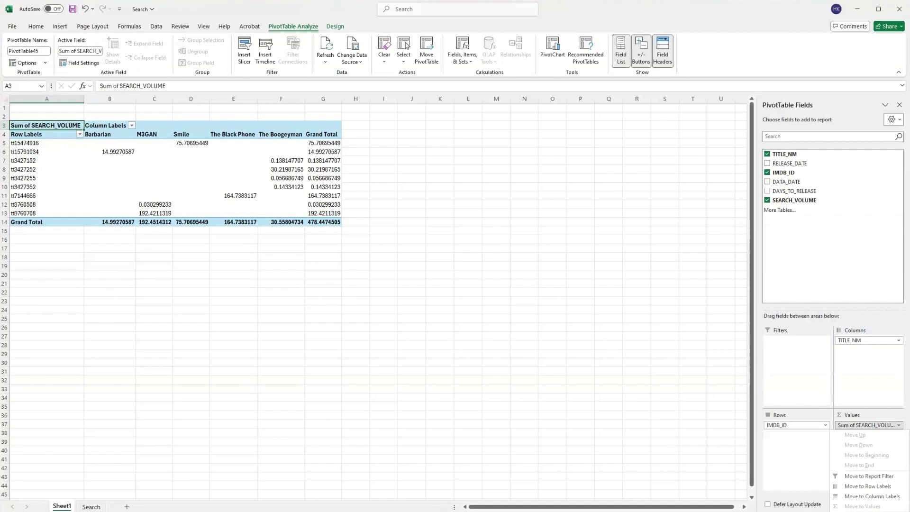
pyautogui.click(872, 511)
pyautogui.click(438, 295)
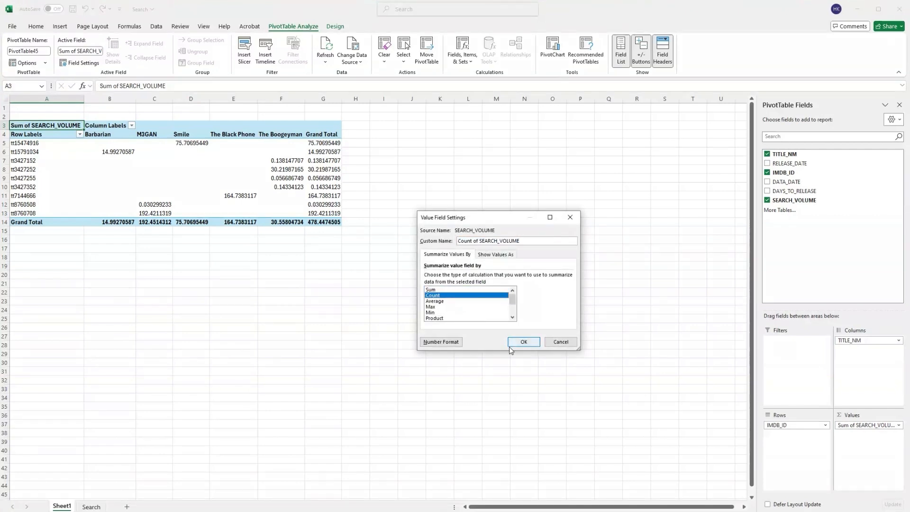
pyautogui.click(524, 342)
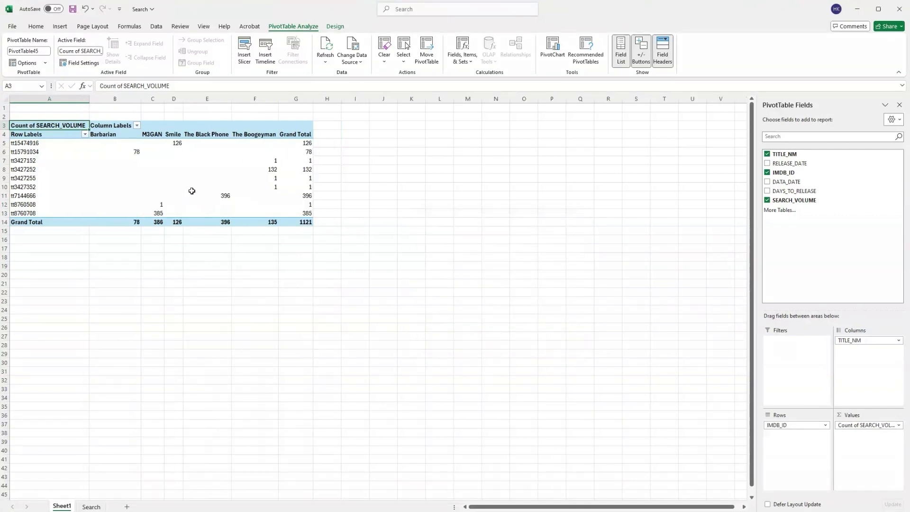
# Highlight the PivotTable rows of the suspect IDs tt3427255, tt3427352, tt3427152 and tt8760508 for review.
pyautogui.moveTo(27, 179); pyautogui.dragTo(304, 185)
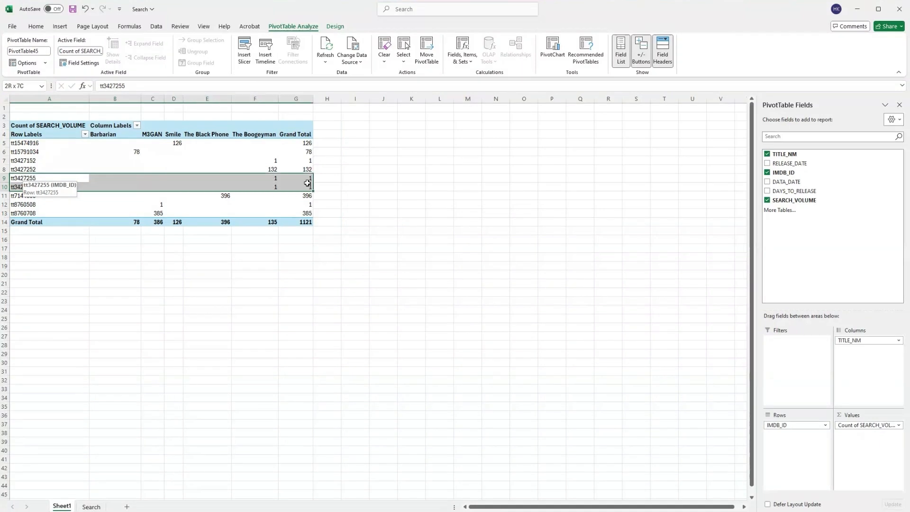
pyautogui.keyDown('ctrl'); pyautogui.moveTo(32, 161); pyautogui.dragTo(291, 160); pyautogui.keyUp('ctrl')
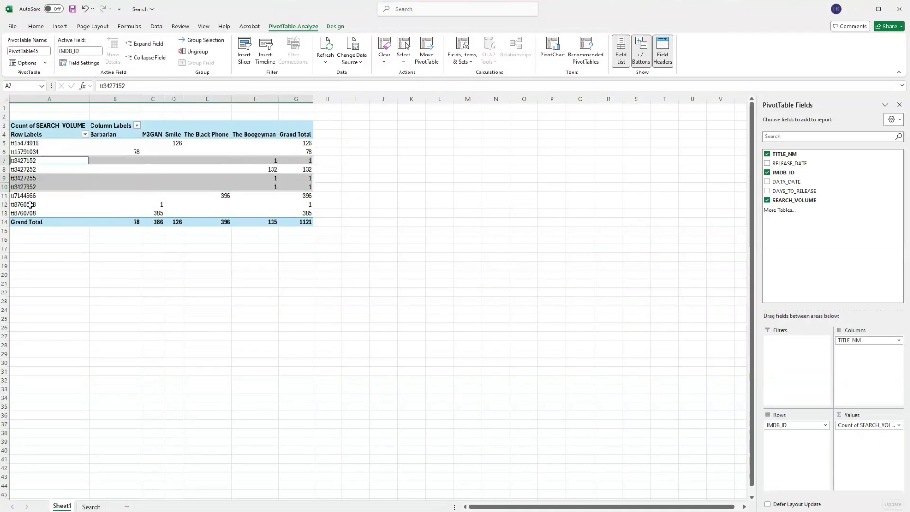
pyautogui.keyDown('ctrl'); pyautogui.moveTo(30, 204); pyautogui.dragTo(294, 206); pyautogui.keyUp('ctrl')
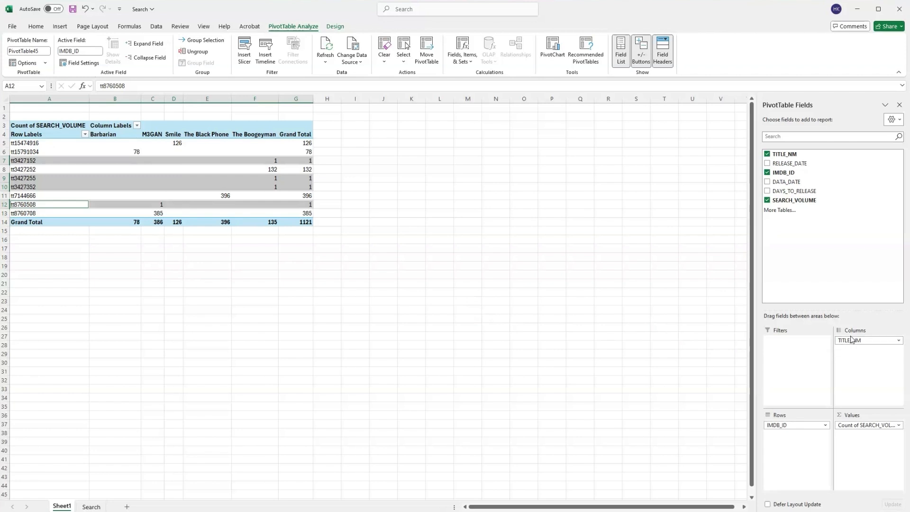
# Move TITLE_NM from the PivotTable's columns to its rows, above IMDB_ID, so the IDs are grouped by title.
pyautogui.moveTo(852, 340); pyautogui.dragTo(785, 426)
pyautogui.click(261, 307)
pyautogui.click(114, 183)
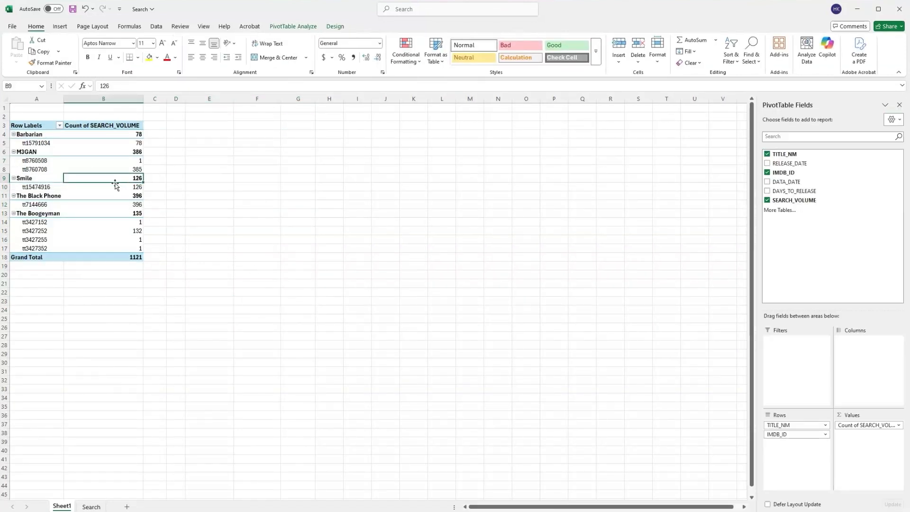
# Copy the M3GAN group with its IMDb IDs and counts from the PivotTable to cell E6.
pyautogui.moveTo(36, 162); pyautogui.dragTo(98, 167)
pyautogui.hotkey('ctrl', 'c')
pyautogui.click(223, 154)
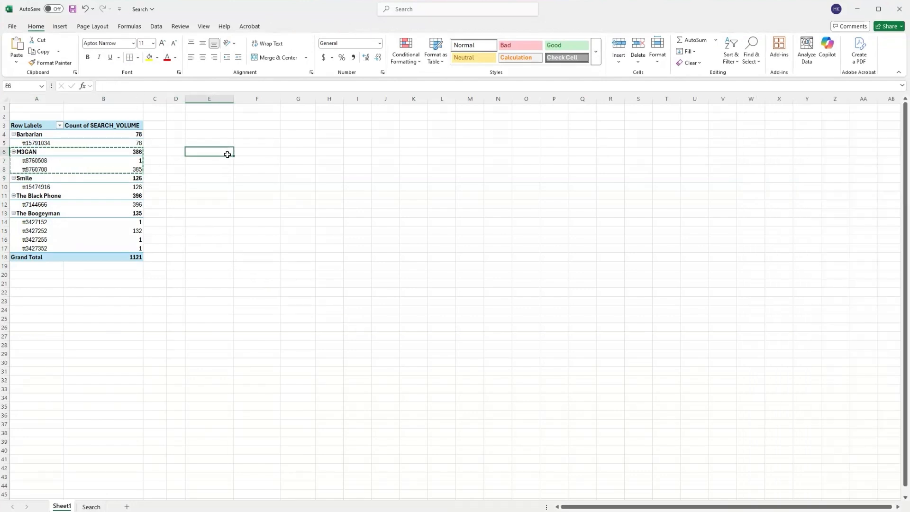
pyautogui.hotkey('ctrl', 'v')
pyautogui.click(186, 214)
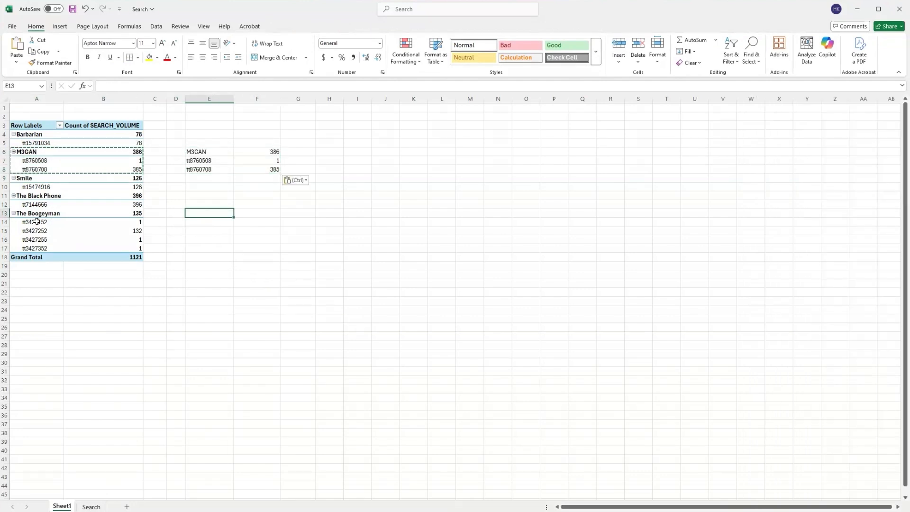
# Copy The Boogeyman group with its IMDb IDs and counts from the PivotTable to cell E10.
pyautogui.moveTo(37, 214); pyautogui.dragTo(92, 246)
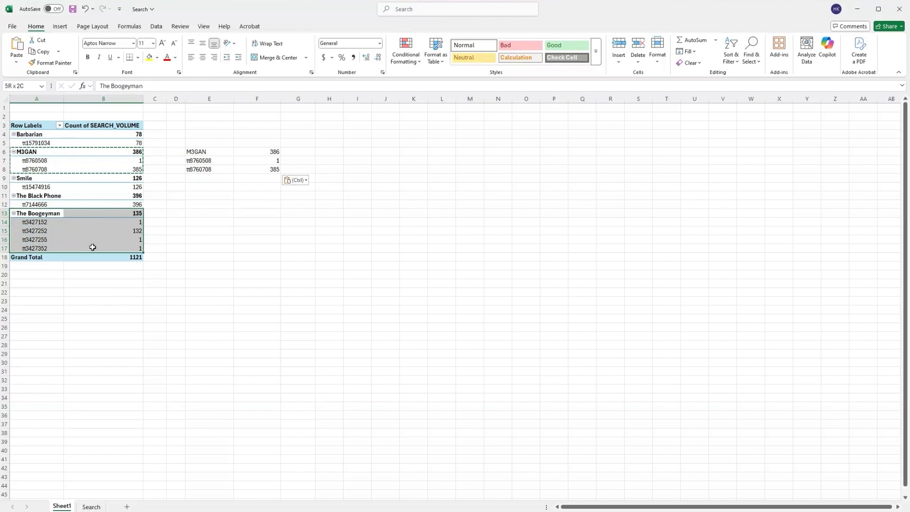
pyautogui.hotkey('ctrl', 'c')
pyautogui.click(211, 189)
pyautogui.hotkey('ctrl', 'v')
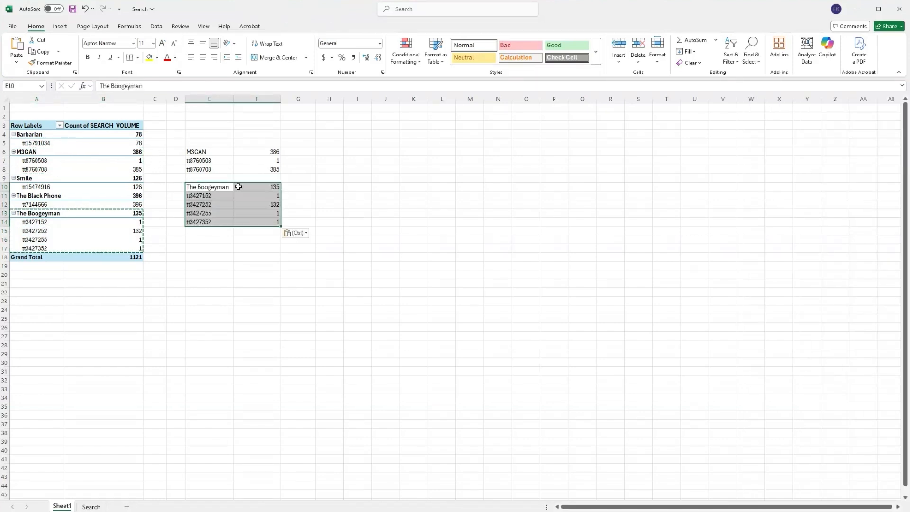
# Copy the M3GAN and The Boogeyman ID lists with their counts from Sheet1 to cell I12 of the Search sheet.
pyautogui.click(251, 172)
pyautogui.moveTo(204, 156); pyautogui.dragTo(260, 220)
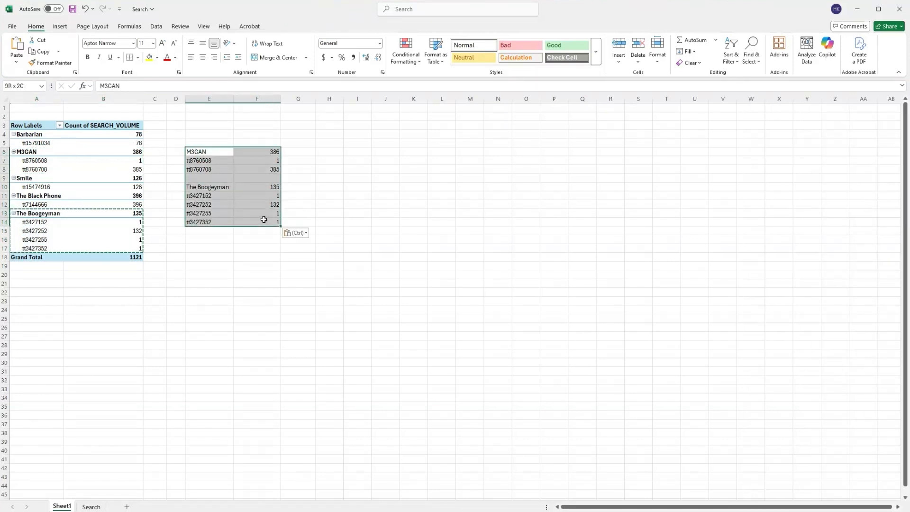
pyautogui.hotkey('ctrl', 'c')
pyautogui.click(91, 506)
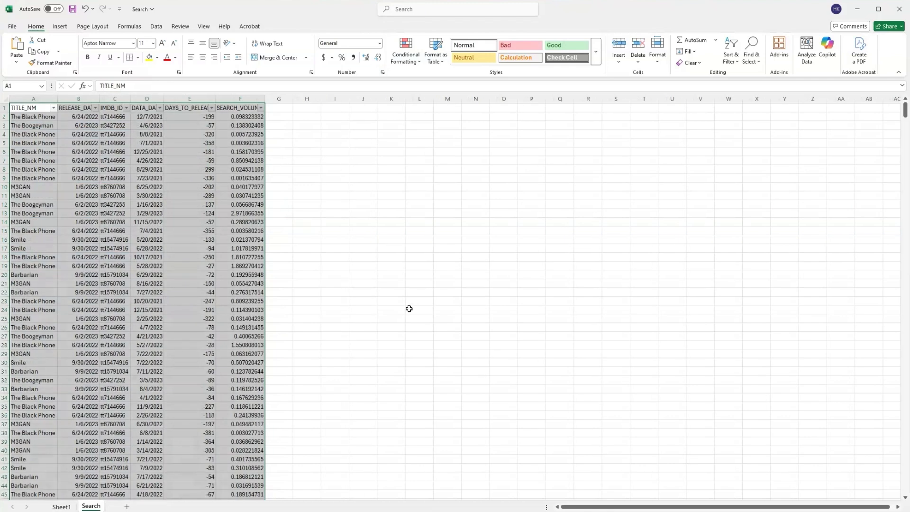
pyautogui.click(344, 205)
pyautogui.hotkey('ctrl', 'v')
pyautogui.click(437, 194)
pyautogui.click(391, 205)
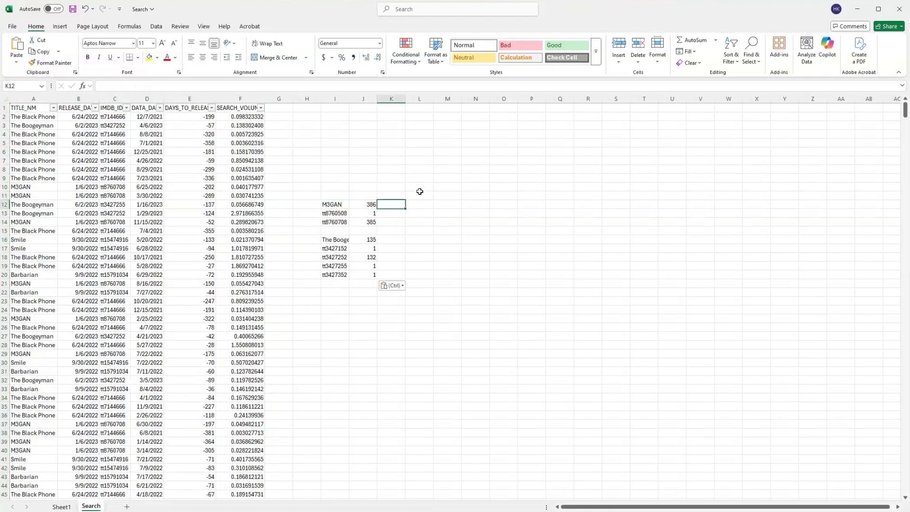
# Replace every occurrence of the M3GAN ID tt8760508 on the Search sheet with tt8760708 using Find and Replace.
pyautogui.hotkey('ctrl', 'f')
pyautogui.moveTo(537, 295); pyautogui.dragTo(589, 194)
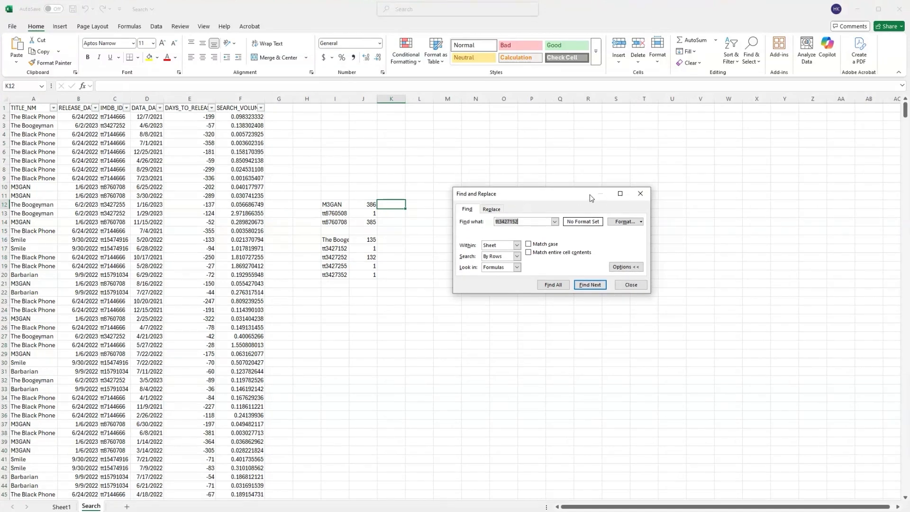
pyautogui.click(495, 212)
pyautogui.moveTo(535, 223); pyautogui.dragTo(463, 223)
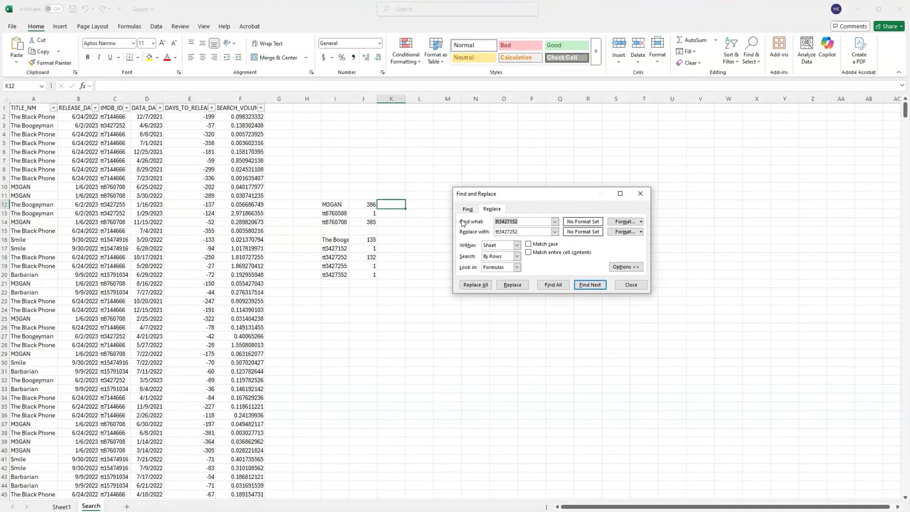
pyautogui.click(351, 211)
pyautogui.hotkey('ctrl', 'c')
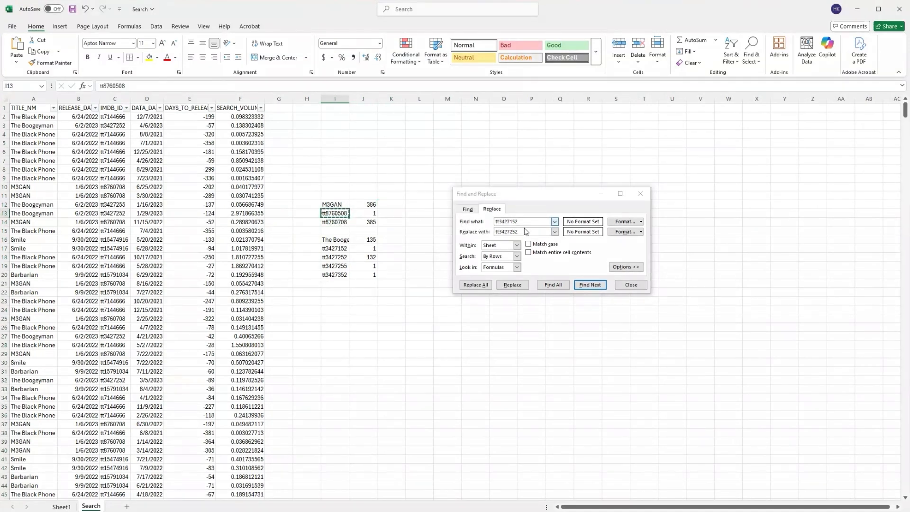
pyautogui.doubleClick(532, 224)
pyautogui.hotkey('ctrl', 'v')
pyautogui.click(335, 222)
pyautogui.hotkey('ctrl', 'c')
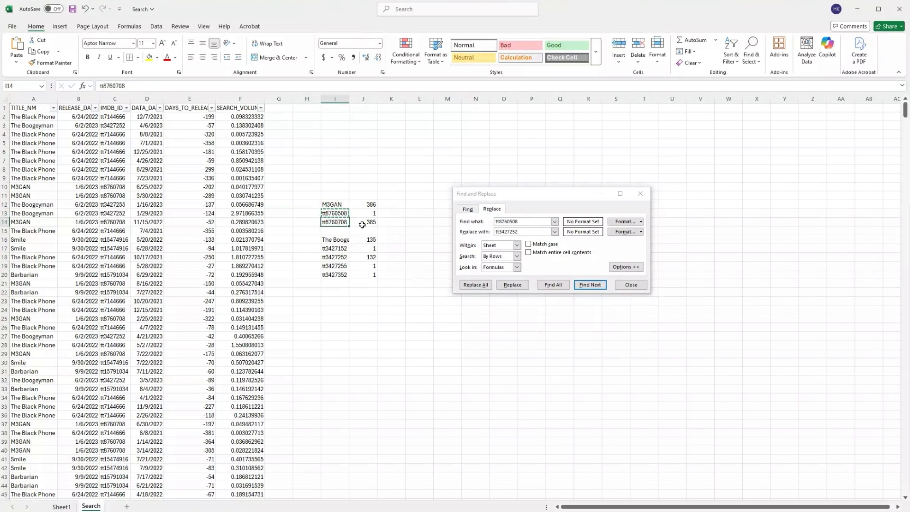
pyautogui.doubleClick(510, 231)
pyautogui.hotkey('ctrl', 'v')
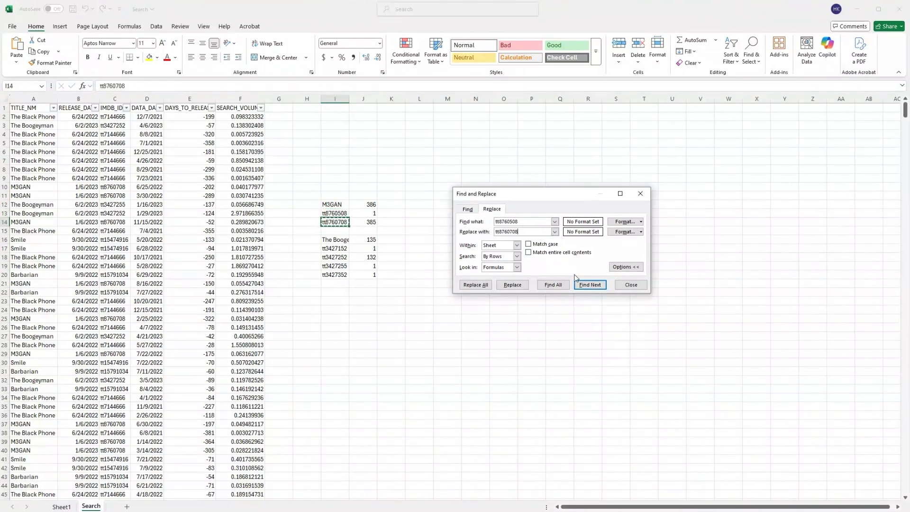
pyautogui.click(477, 285)
pyautogui.click(351, 260)
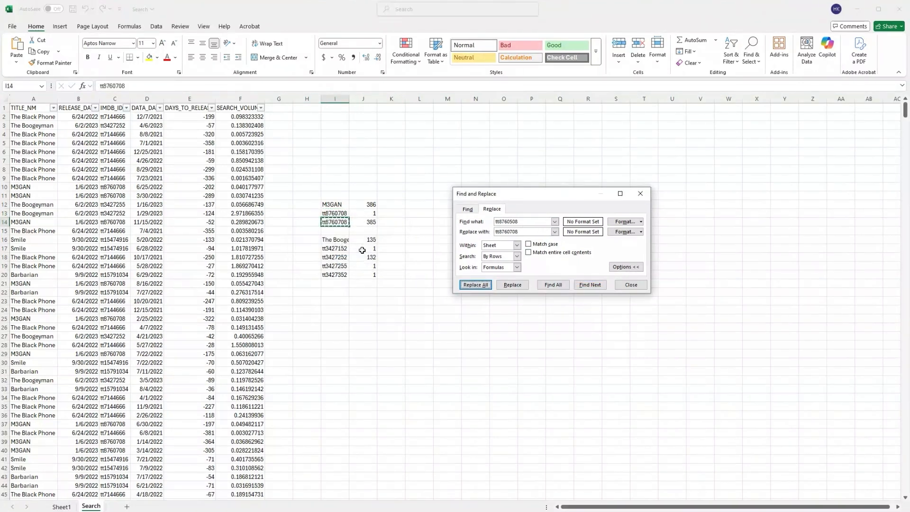
# Replace all occurrences of The Boogeyman ID tt3427152 with tt3427252 on the Search sheet.
pyautogui.click(374, 245)
pyautogui.click(336, 247)
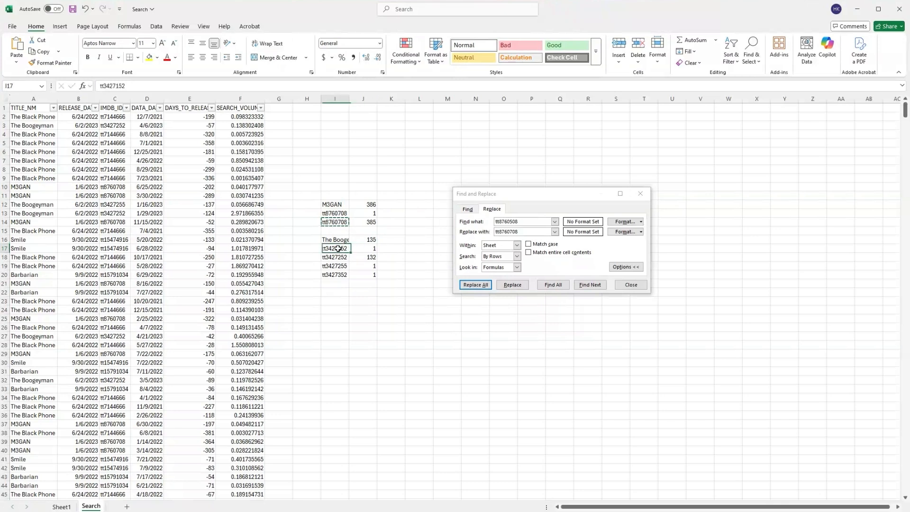
pyautogui.hotkey('ctrl', 'c')
pyautogui.doubleClick(530, 222)
pyautogui.hotkey('ctrl', 'v')
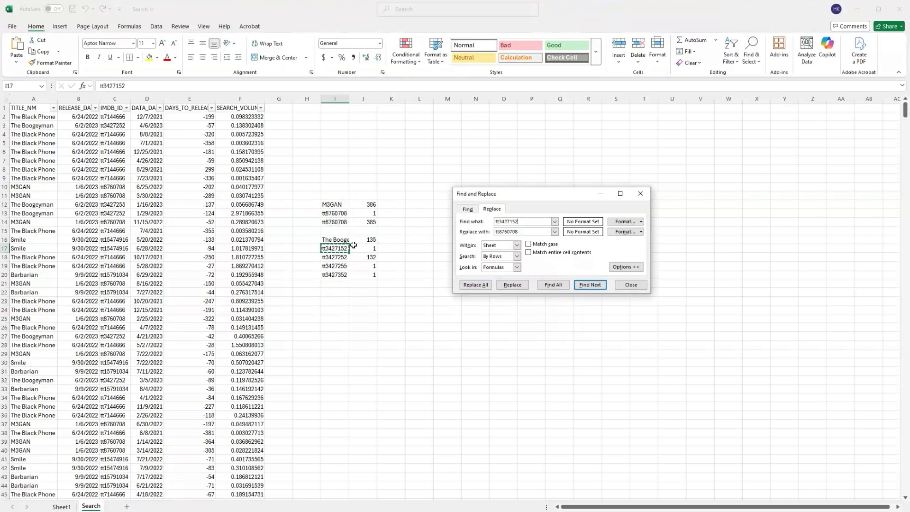
pyautogui.click(348, 257)
pyautogui.doubleClick(513, 232)
pyautogui.hotkey('ctrl', 'v')
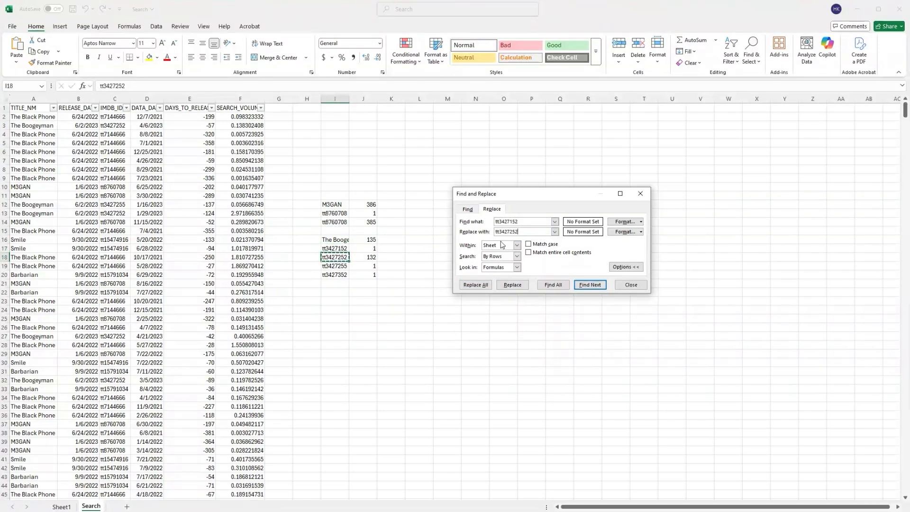
pyautogui.click(476, 285)
pyautogui.click(352, 261)
# Replace all occurrences of The Boogeyman ID tt3427255 with tt3427252 on the Search sheet.
pyautogui.click(336, 266)
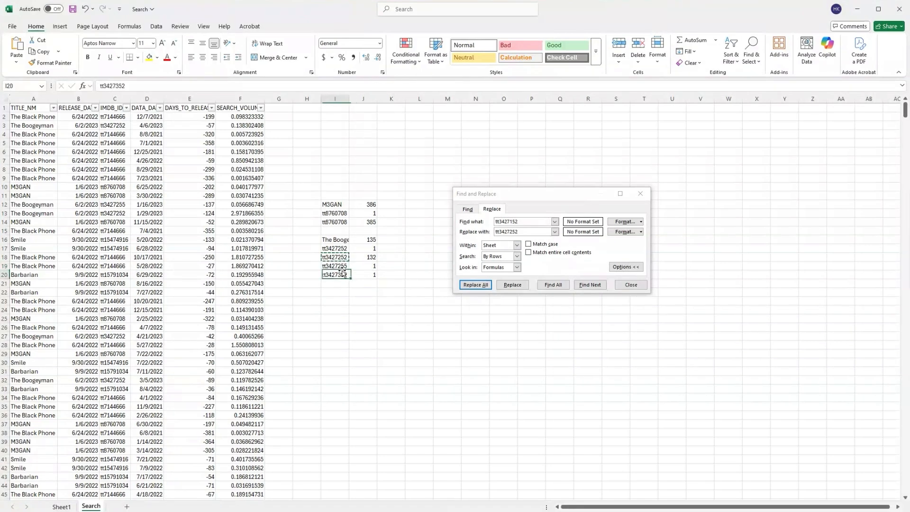
pyautogui.hotkey('ctrl', 'c')
pyautogui.doubleClick(524, 222)
pyautogui.hotkey('ctrl', 'v')
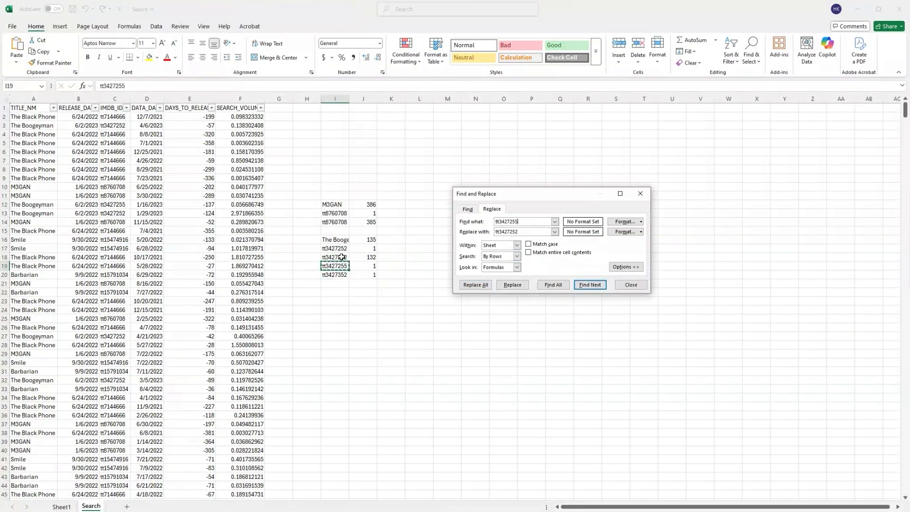
pyautogui.click(336, 257)
pyautogui.hotkey('ctrl', 'c')
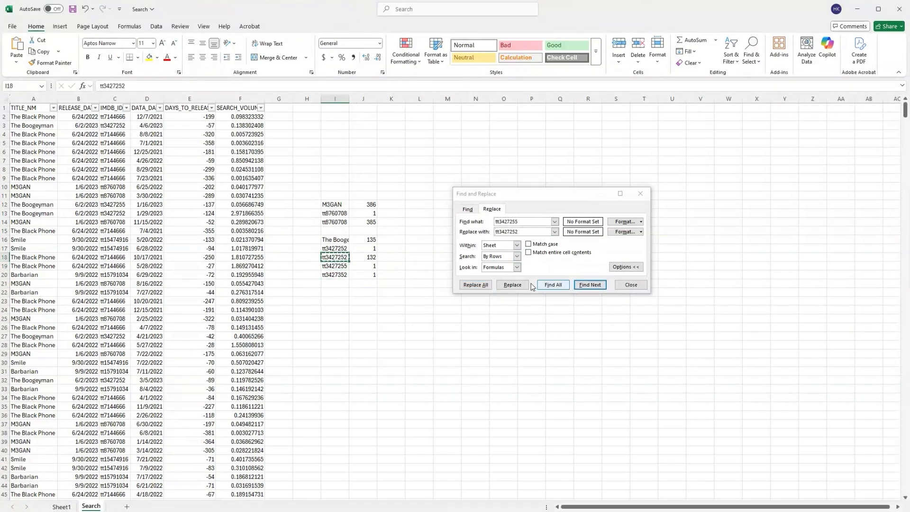
pyautogui.doubleClick(521, 232)
pyautogui.hotkey('ctrl', 'v')
pyautogui.click(475, 285)
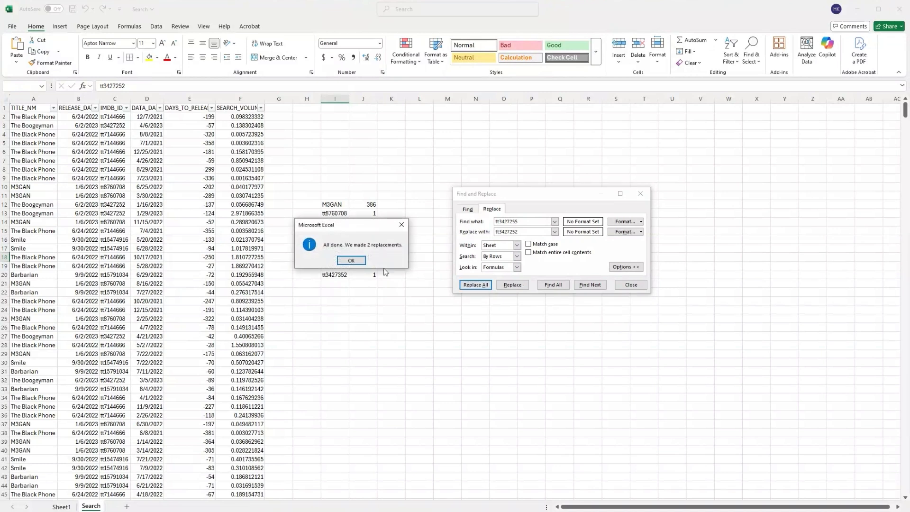
pyautogui.click(348, 260)
pyautogui.click(340, 274)
pyautogui.hotkey('ctrl', 'v')
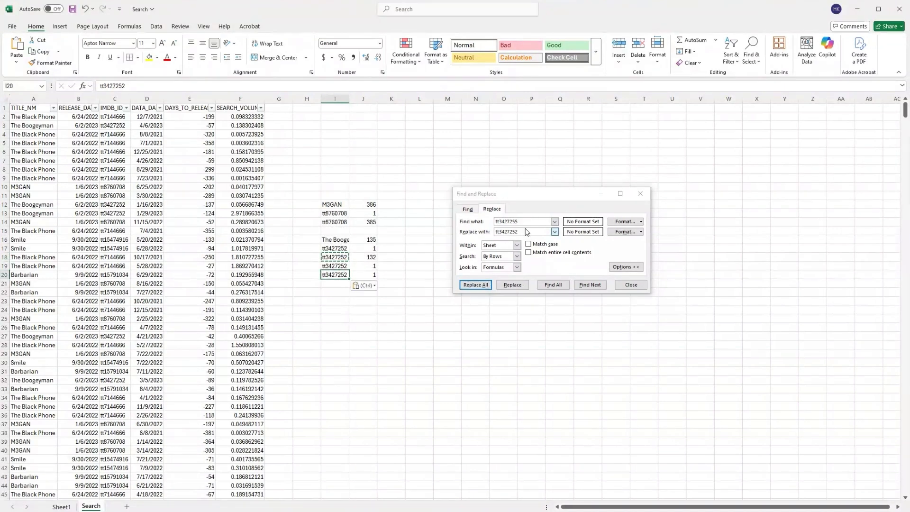
pyautogui.hotkey('ctrl', 'z')
# Copy the ID in cell I20 as the replacement value and try to replace all tt3427255 with tt3427352.
pyautogui.hotkey('ctrl', 'c')
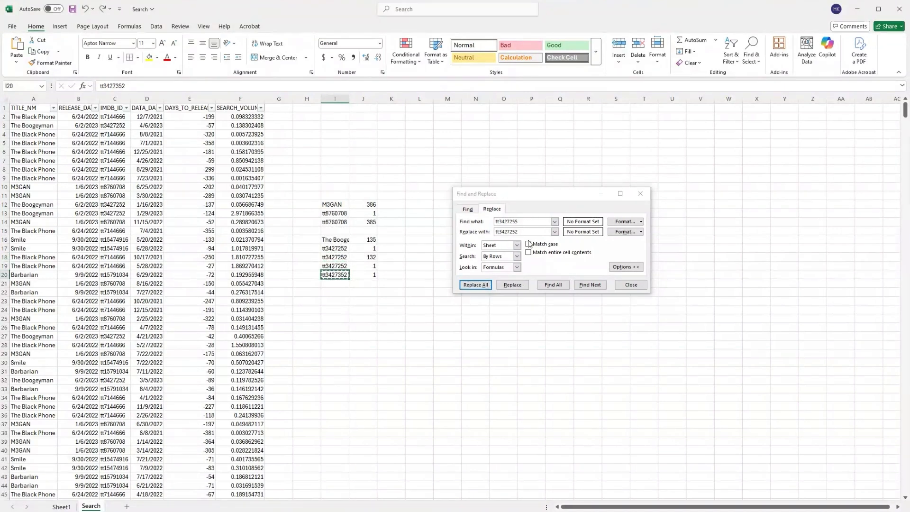
pyautogui.click(514, 239)
pyautogui.hotkey('ctrl', 'v')
pyautogui.hotkey('ctrl', 'a')
pyautogui.hotkey('ctrl', 'v')
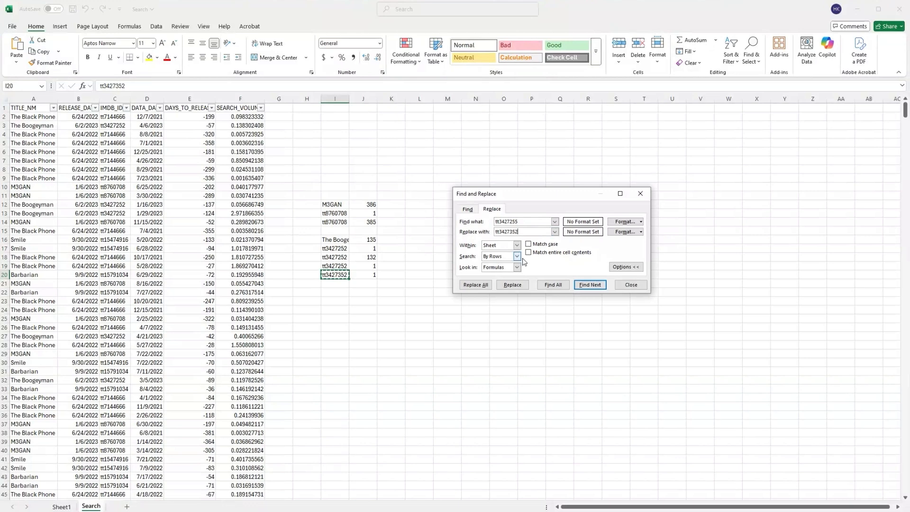
pyautogui.click(476, 285)
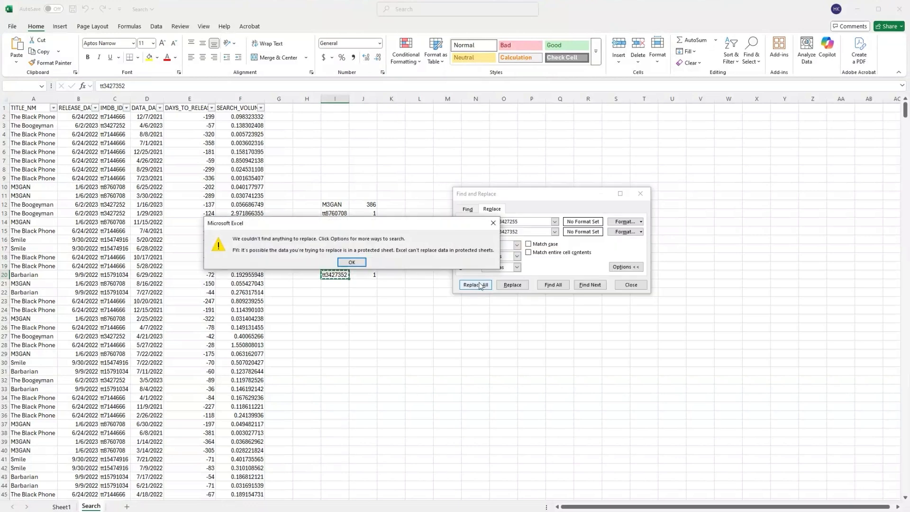
pyautogui.click(352, 262)
# Set the replacement value back to tt3427252 and try again to replace all occurrences of tt3427255.
pyautogui.moveTo(523, 233); pyautogui.dragTo(483, 232)
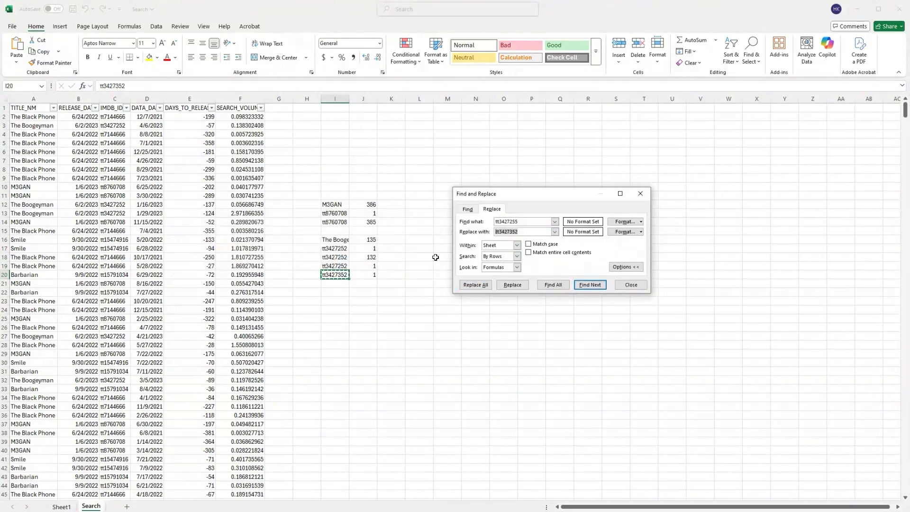
pyautogui.click(334, 257)
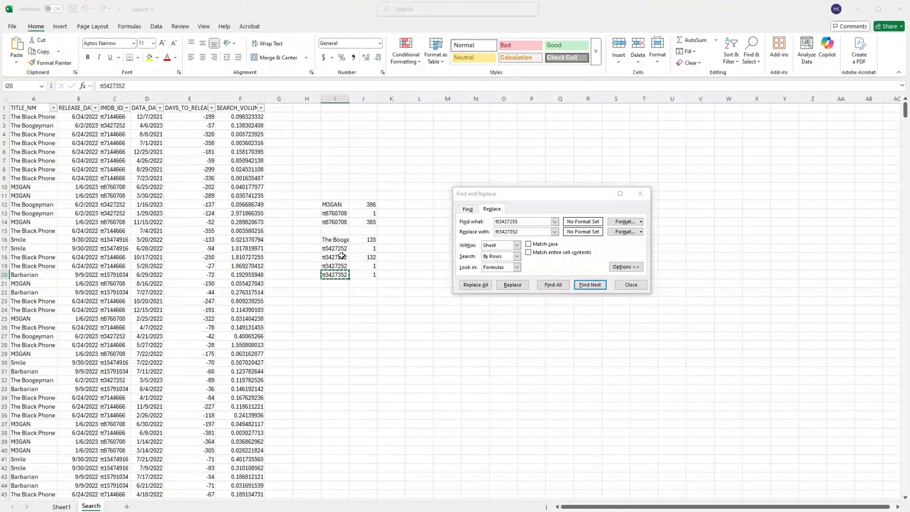
pyautogui.click(459, 231)
pyautogui.hotkey('ctrl', 'v')
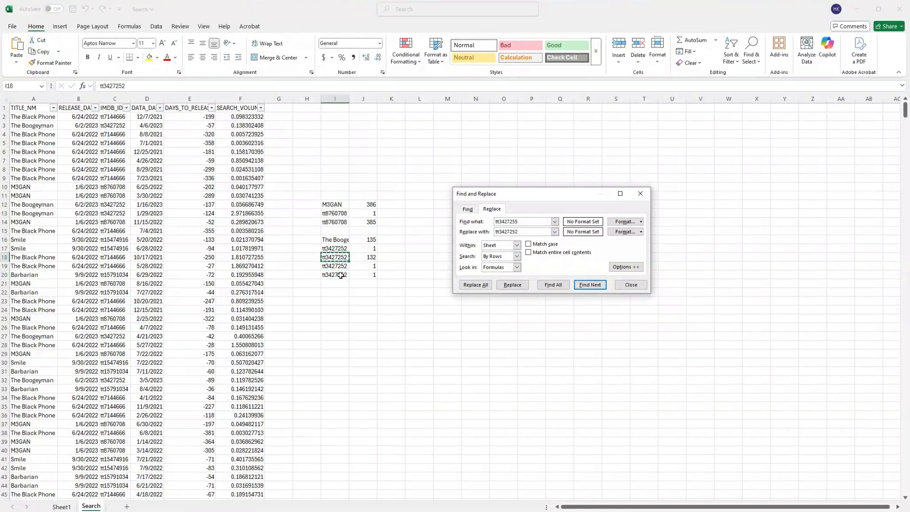
pyautogui.click(337, 275)
pyautogui.click(418, 258)
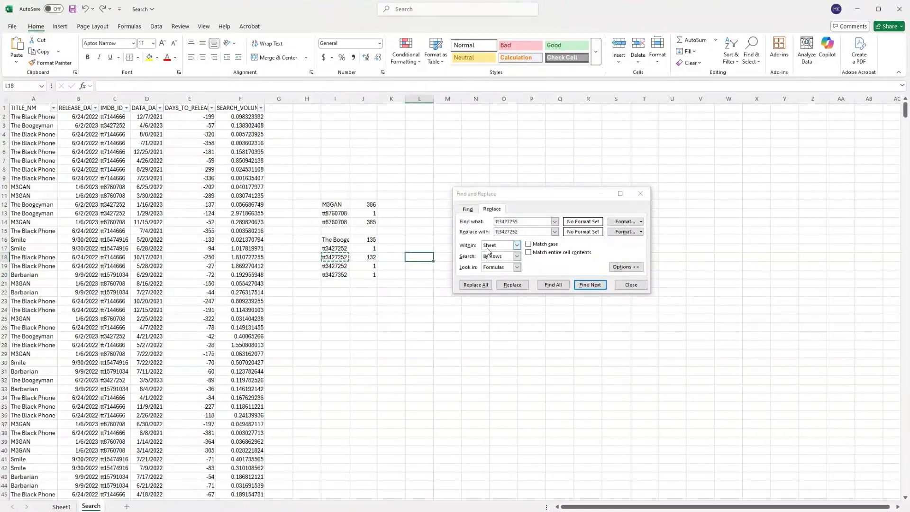
pyautogui.click(479, 285)
pyautogui.click(356, 262)
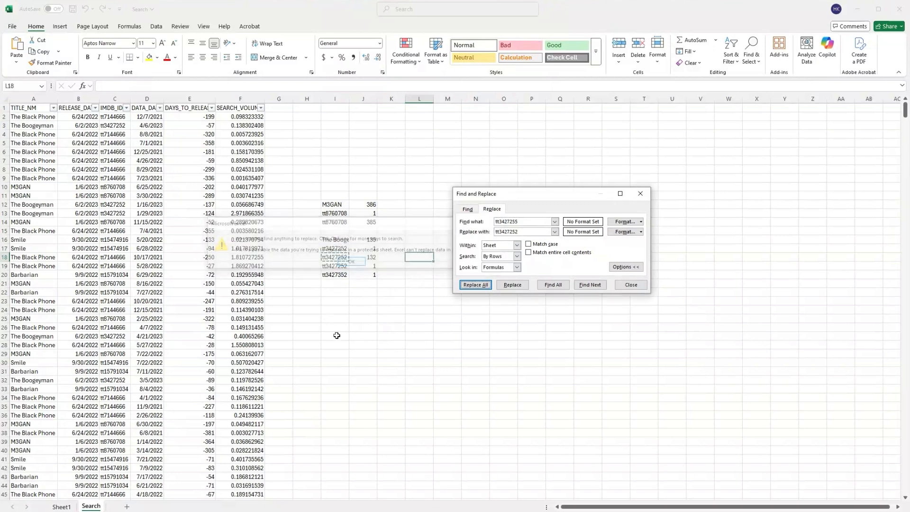
# Close Find and Replace and clear the copied M3GAN and The Boogeyman lists from E6:F15 on Sheet1.
pyautogui.click(61, 506)
pyautogui.click(640, 193)
pyautogui.click(355, 189)
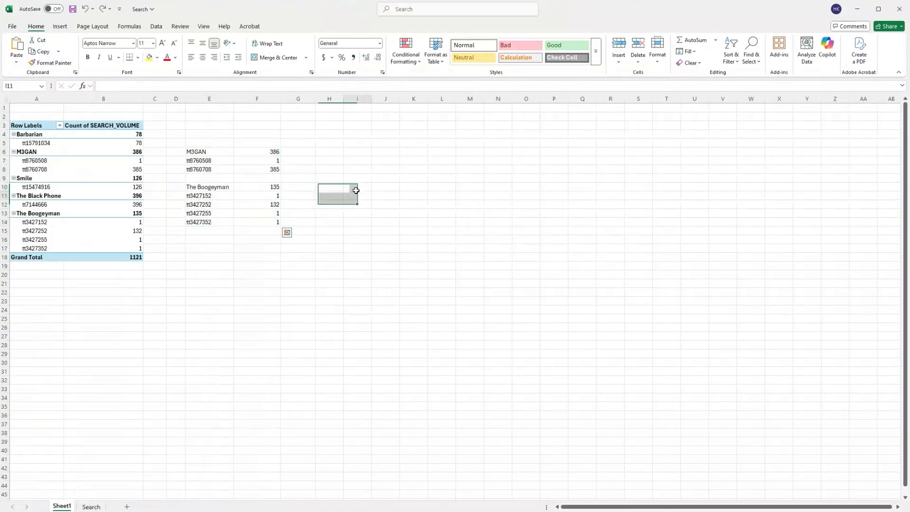
pyautogui.click(109, 174)
pyautogui.click(191, 151)
pyautogui.moveTo(216, 169); pyautogui.dragTo(269, 228)
pyautogui.press('Delete')
pyautogui.click(172, 220)
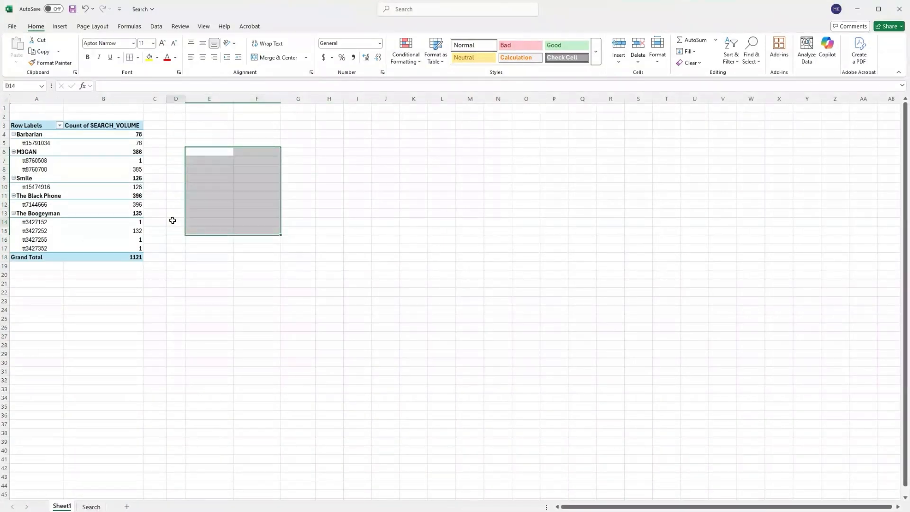
# Refresh the PivotTable on Sheet1 so it reflects the corrected IMDb IDs.
pyautogui.click(131, 178)
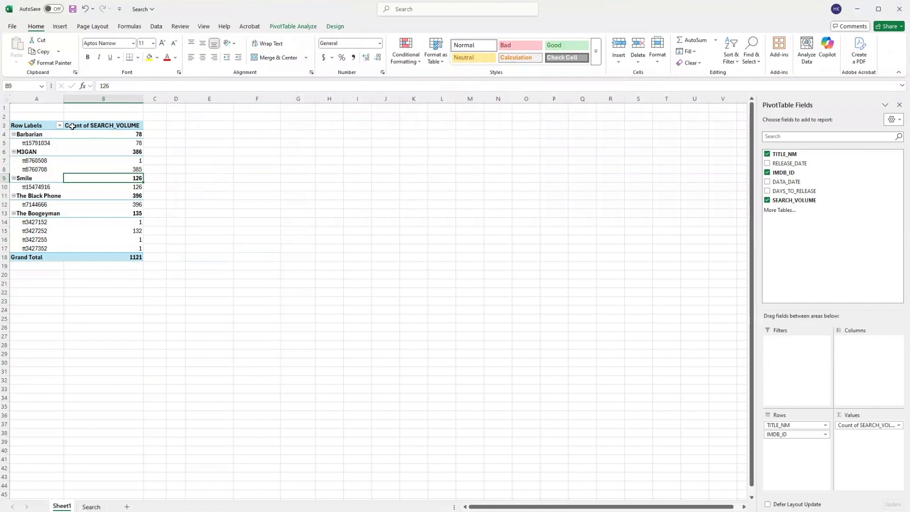
pyautogui.moveTo(23, 125); pyautogui.dragTo(109, 260)
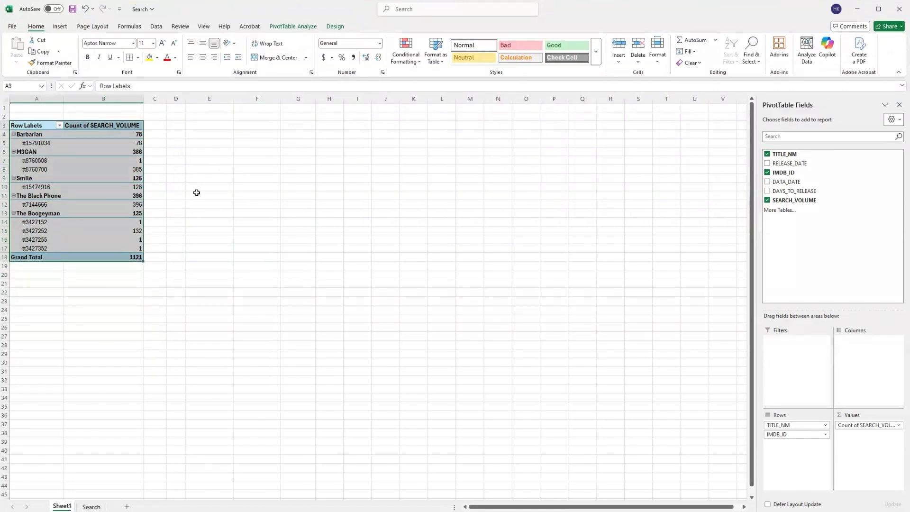
pyautogui.click(292, 29)
pyautogui.click(325, 45)
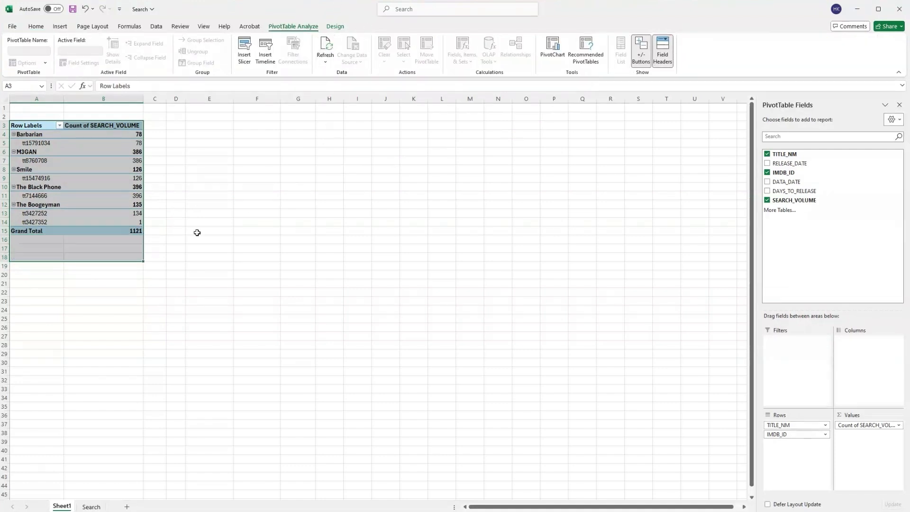
pyautogui.click(248, 211)
# Clear the pasted M3GAN and The Boogeyman lists from I12:J20 on the Search sheet.
pyautogui.moveTo(118, 222); pyautogui.dragTo(83, 221)
pyautogui.hotkey('ctrl', 'c')
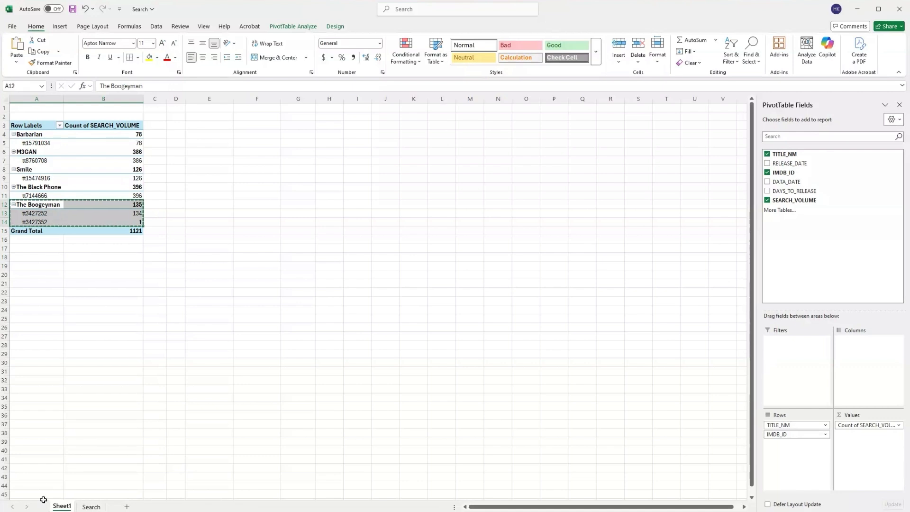
pyautogui.click(91, 507)
pyautogui.moveTo(334, 205); pyautogui.dragTo(369, 276)
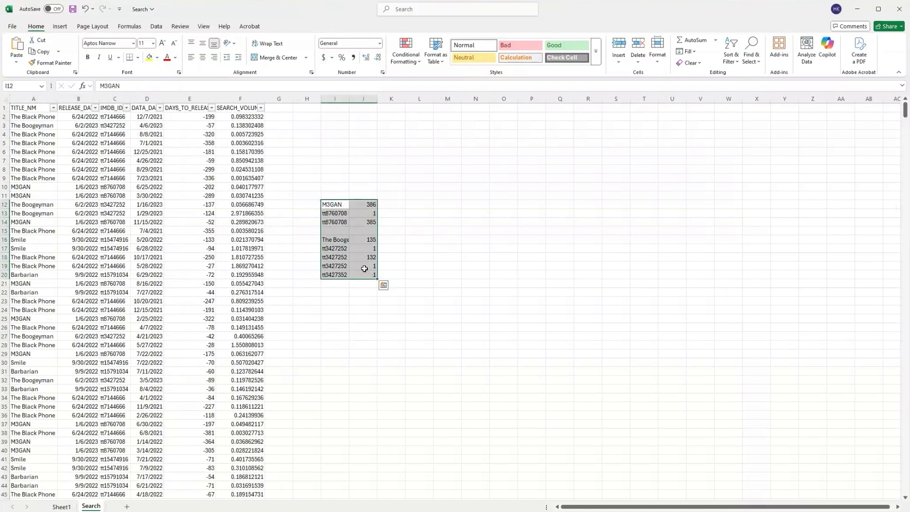
pyautogui.press('Delete')
pyautogui.click(375, 266)
pyautogui.click(344, 206)
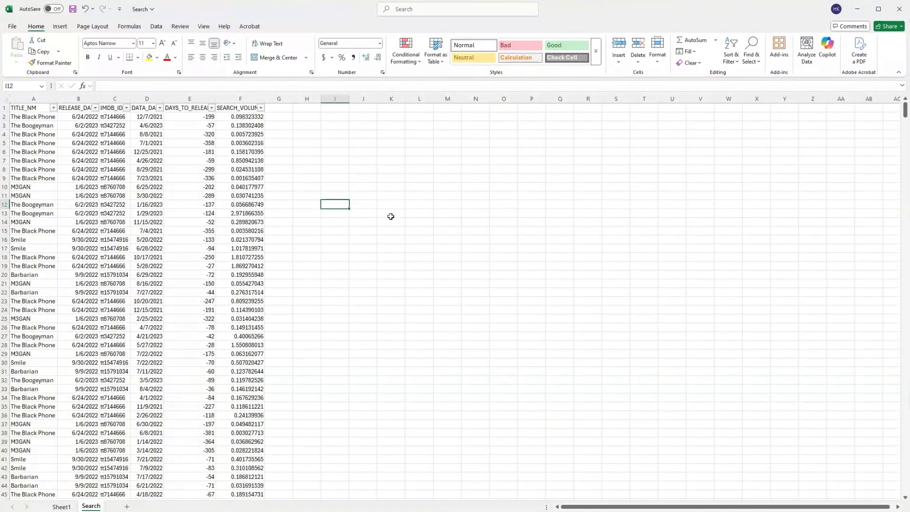
# Copy The Boogeyman group with its IDs and counts from the refreshed PivotTable to cell I12 of the Search sheet.
pyautogui.click(61, 507)
pyautogui.moveTo(48, 204); pyautogui.dragTo(98, 222)
pyautogui.hotkey('ctrl', 'c')
pyautogui.click(90, 507)
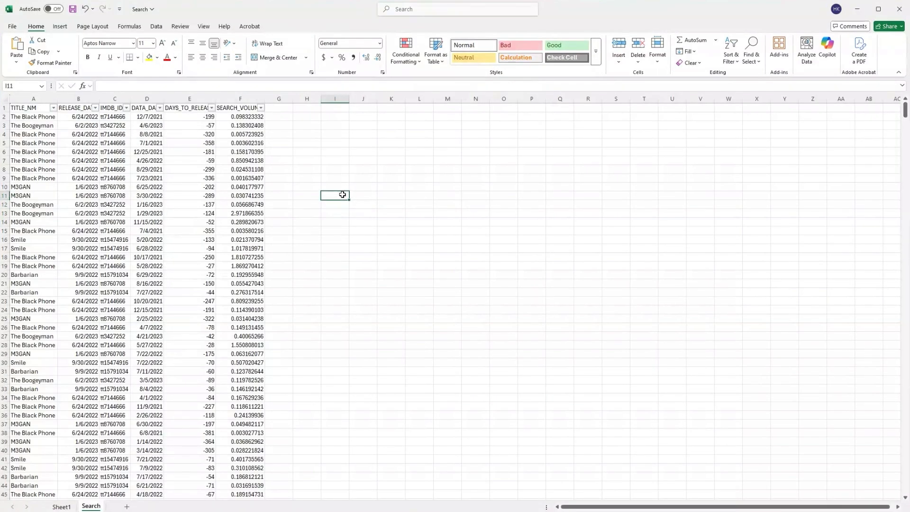
pyautogui.hotkey('ctrl', 'v')
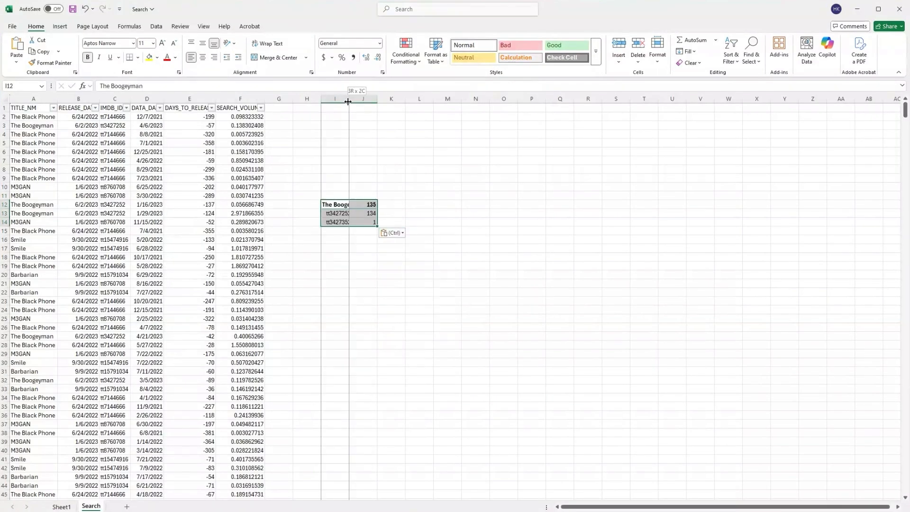
# Autofit column I on the Search sheet and open Find and Replace with its replacement options.
pyautogui.doubleClick(349, 99)
pyautogui.click(402, 169)
pyautogui.hotkey('ctrl', 'f')
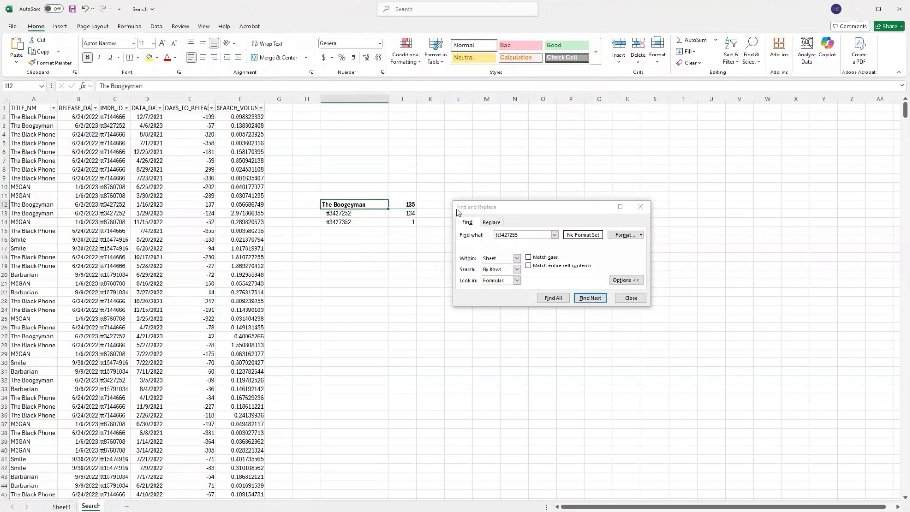
pyautogui.click(492, 222)
# Replace every tt3427352 with tt3427252 on the Search sheet and close Find and Replace.
pyautogui.click(351, 214)
pyautogui.hotkey('ctrl', 'c')
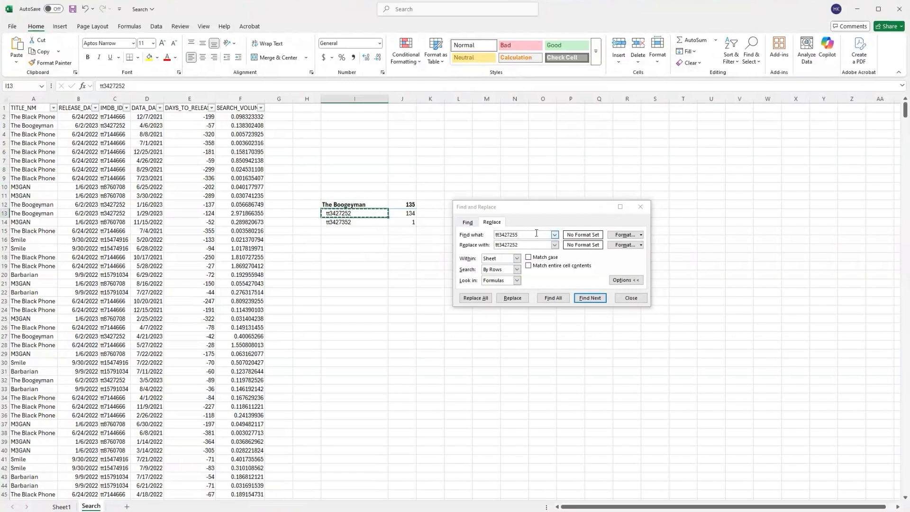
pyautogui.click(468, 250)
pyautogui.click(344, 222)
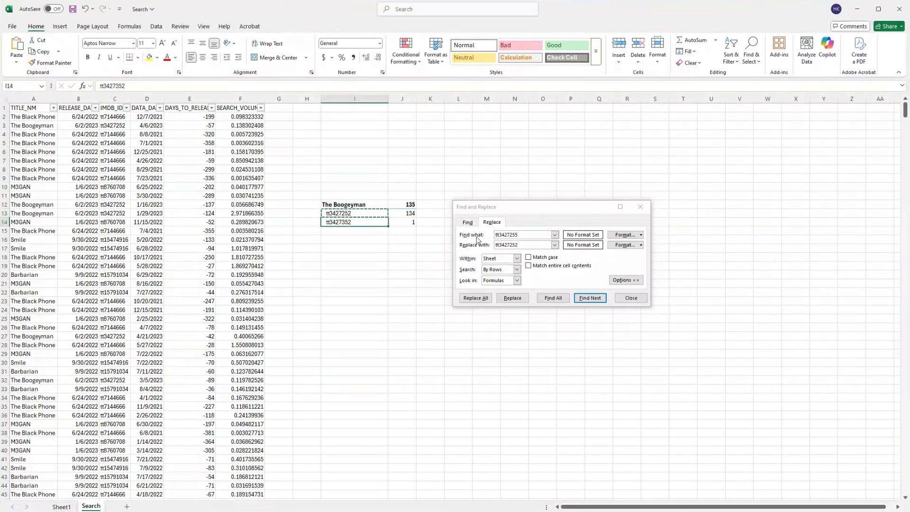
pyautogui.hotkey('ctrl', 'c')
pyautogui.moveTo(526, 235); pyautogui.dragTo(441, 232)
pyautogui.hotkey('ctrl', 'v')
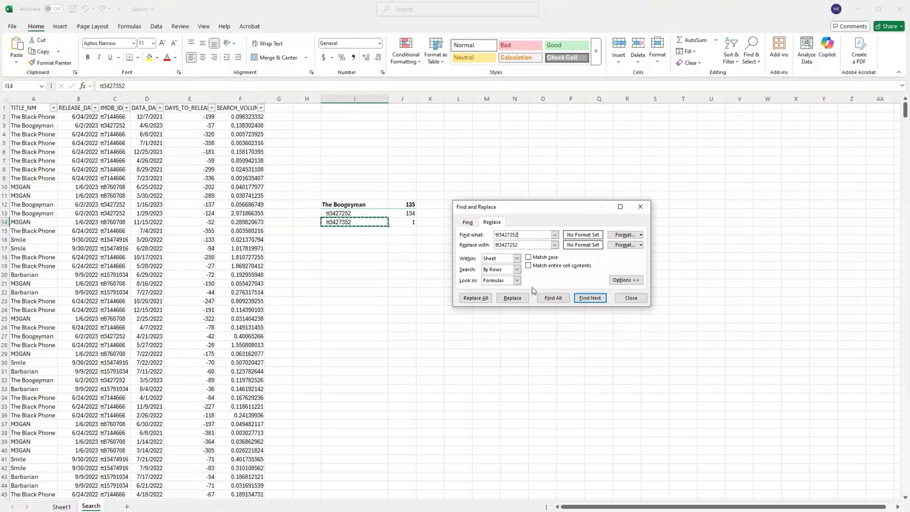
pyautogui.click(474, 299)
pyautogui.click(368, 260)
pyautogui.click(640, 207)
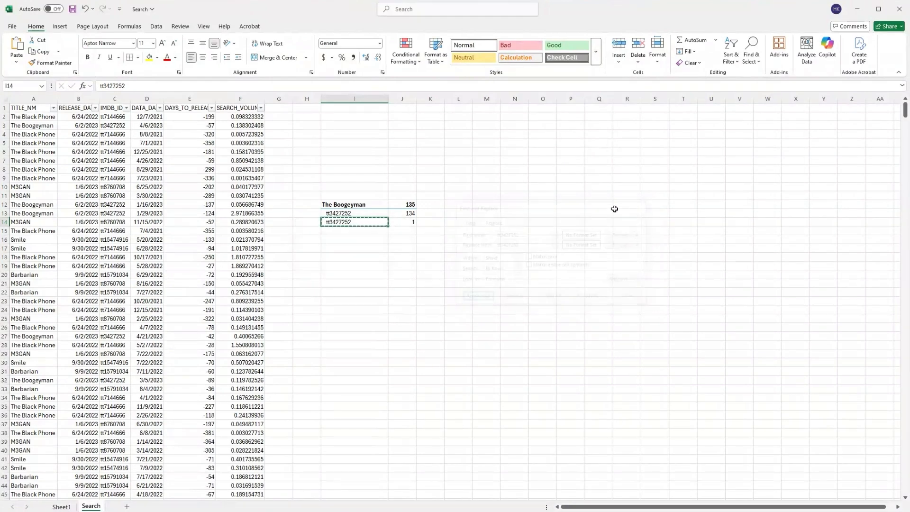
# Clear the pasted The Boogeyman list from I12:J14 on the Search sheet.
pyautogui.moveTo(365, 196); pyautogui.dragTo(407, 213)
pyautogui.press('Delete')
pyautogui.click(367, 246)
pyautogui.moveTo(361, 162); pyautogui.dragTo(446, 259)
pyautogui.press('Delete')
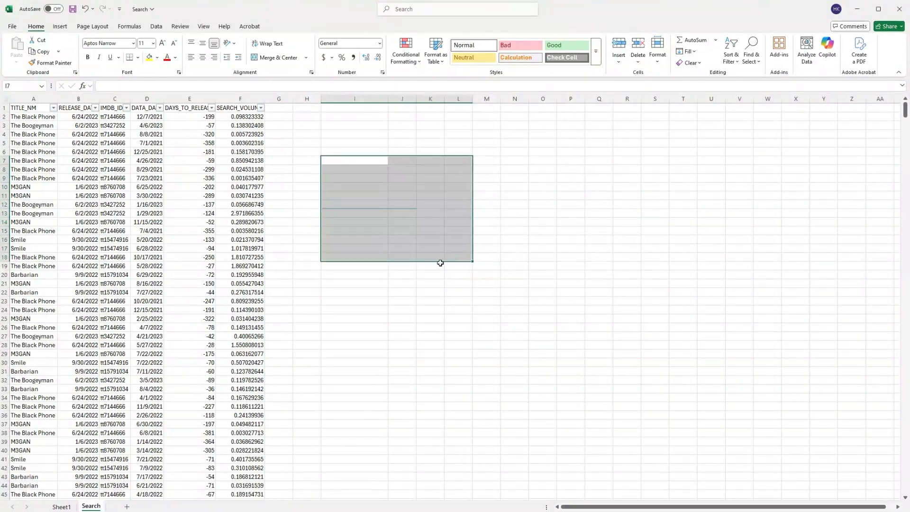
pyautogui.click(438, 266)
# Refresh the PivotTable on Sheet1 to pick up the corrected The Boogeyman ID and review its rows.
pyautogui.click(63, 507)
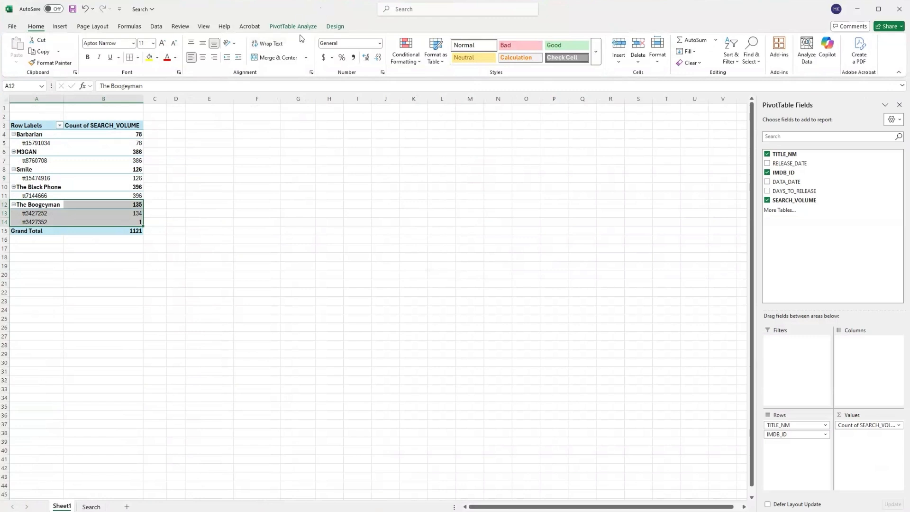
pyautogui.click(293, 26)
pyautogui.click(325, 46)
pyautogui.click(325, 228)
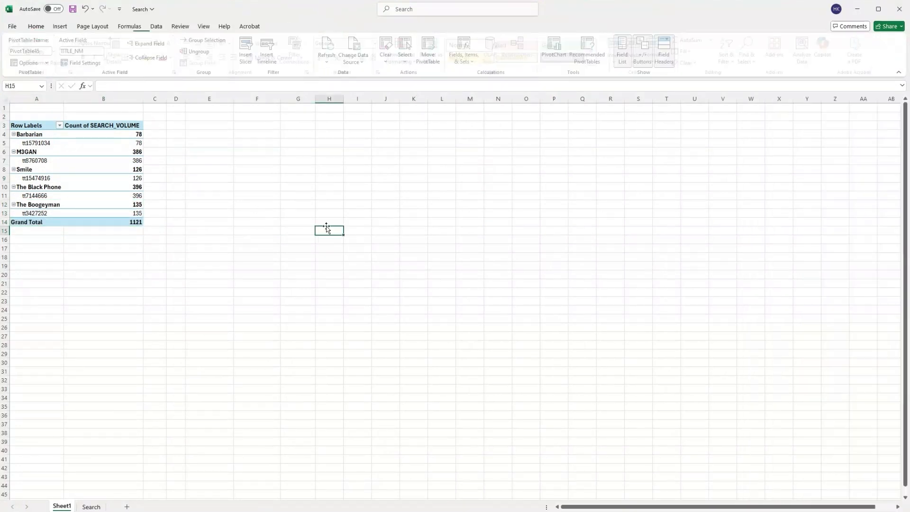
pyautogui.moveTo(28, 126); pyautogui.dragTo(126, 225)
pyautogui.click(252, 256)
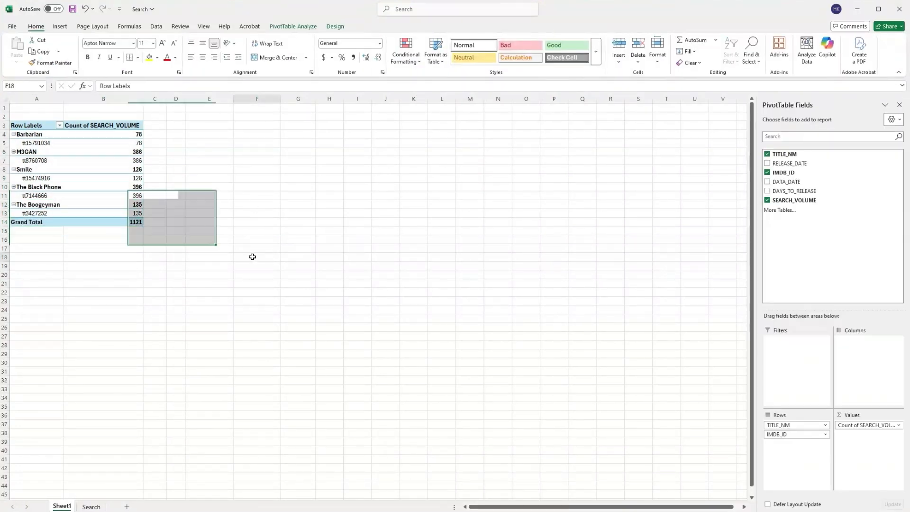
# Filter the DAYS_TO_RELEASE column on the Search sheet to show only the value -1600.
pyautogui.click(91, 507)
pyautogui.click(33, 108)
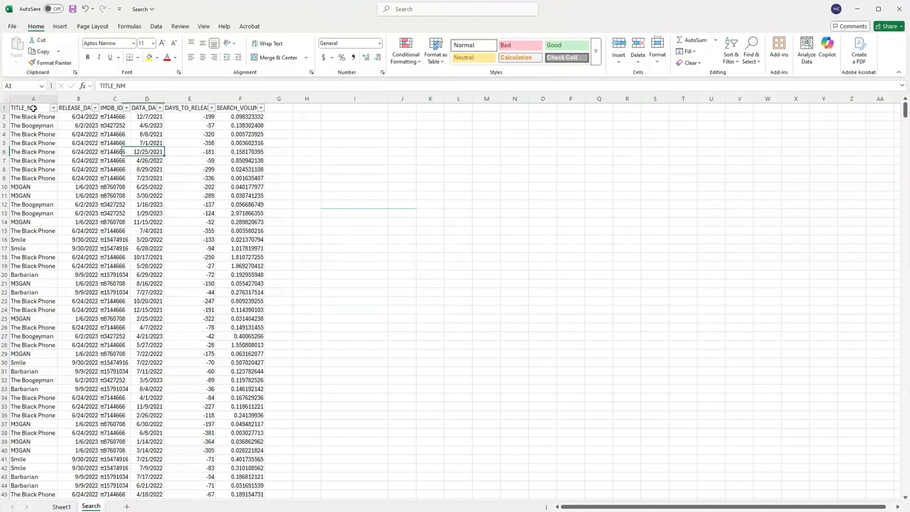
pyautogui.click(211, 108)
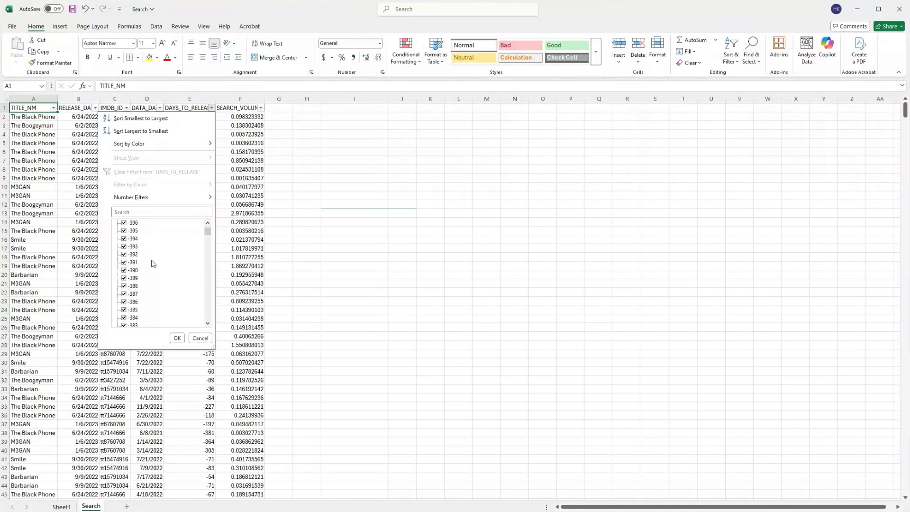
pyautogui.scroll(-13, 152, 265)
pyautogui.moveTo(208, 241); pyautogui.dragTo(210, 214)
pyautogui.click(124, 223)
pyautogui.click(125, 231)
pyautogui.click(177, 338)
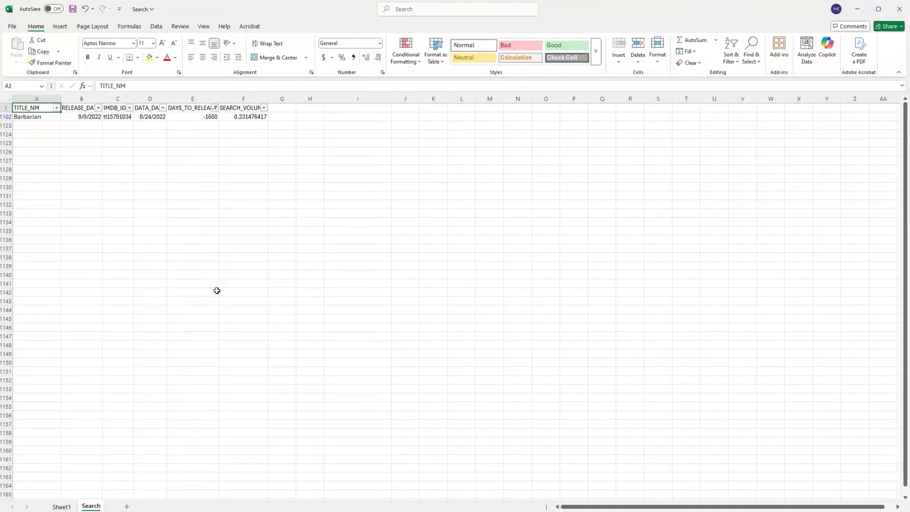
# Delete the Barbarian row 1102 that has the outlier -1600 in DAYS_TO_RELEASE.
pyautogui.moveTo(311, 116); pyautogui.dragTo(20, 116)
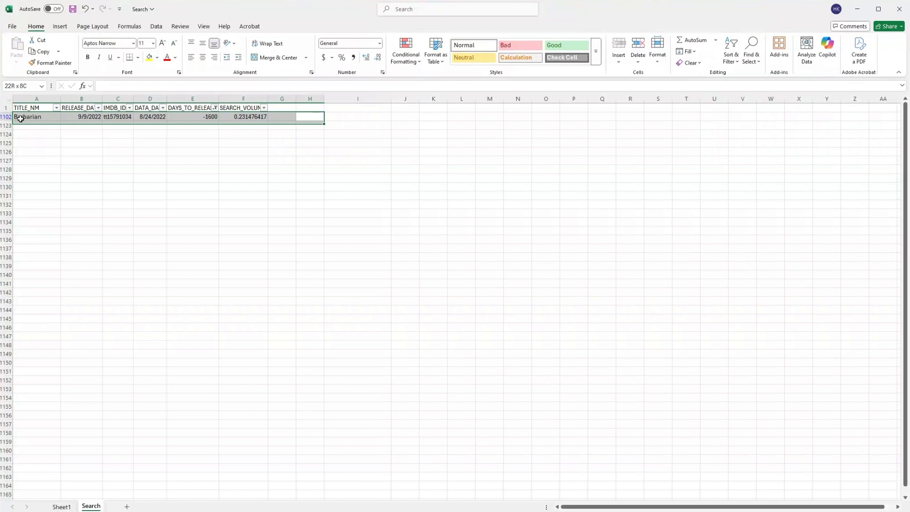
pyautogui.click(196, 137)
pyautogui.click(211, 116)
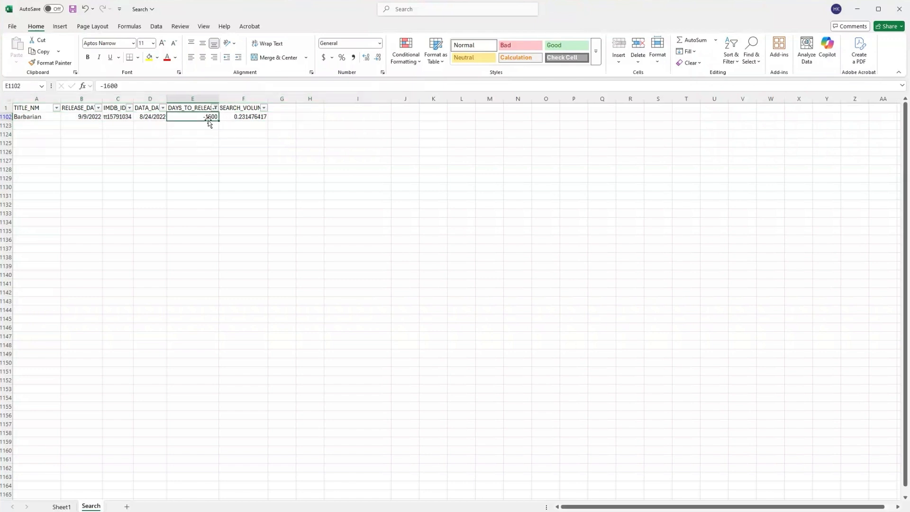
pyautogui.click(5, 116)
pyautogui.rightClick(5, 116)
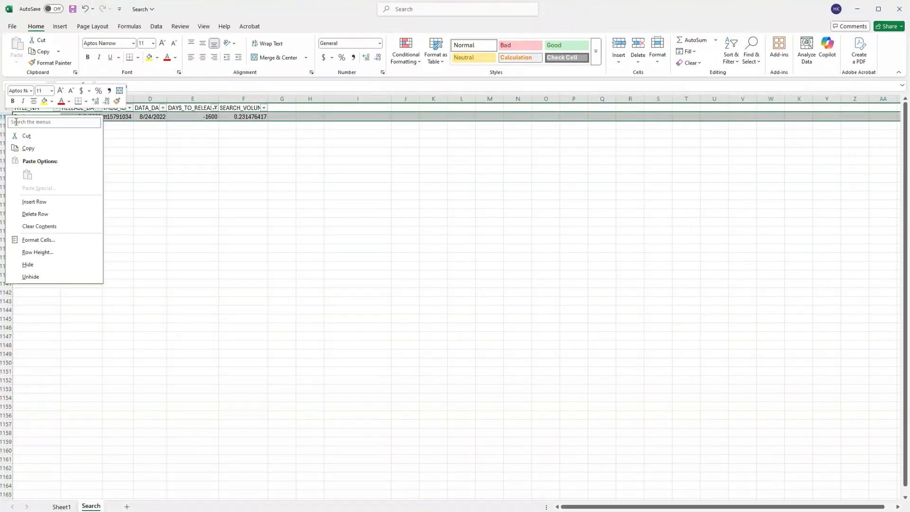
pyautogui.click(67, 216)
# Reset the DAYS_TO_RELEASE filter to include all remaining values so every row is shown.
pyautogui.doubleClick(212, 108)
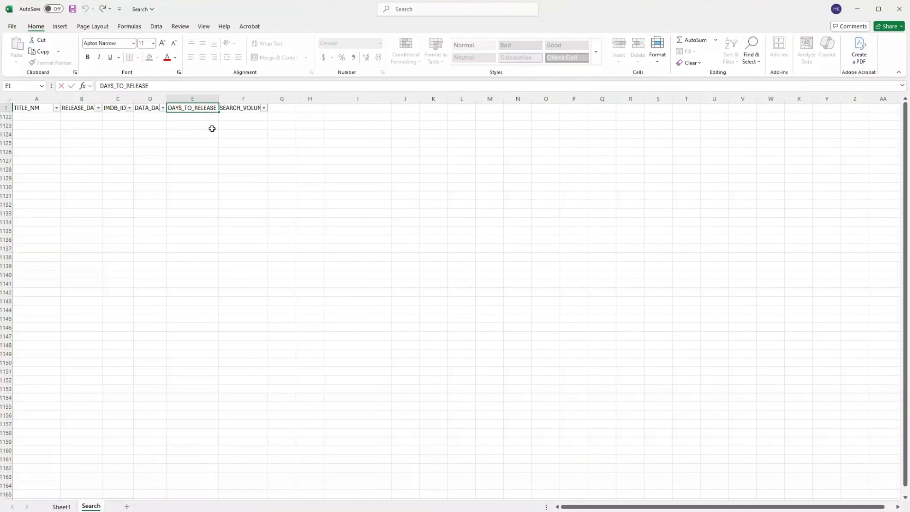
pyautogui.click(212, 128)
pyautogui.click(214, 107)
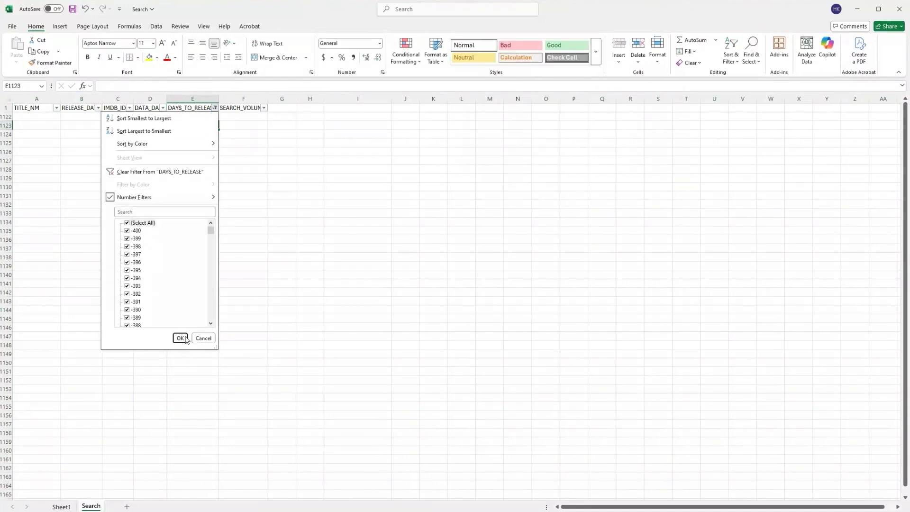
pyautogui.click(180, 338)
# Check the SEARCH_VOLUME filter values from smallest to largest for outliers.
pyautogui.click(261, 108)
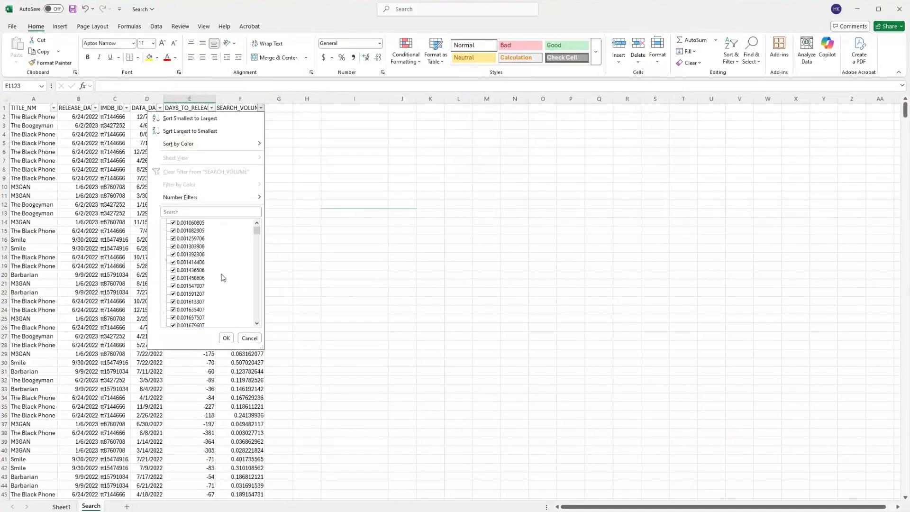
pyautogui.moveTo(257, 237); pyautogui.dragTo(264, 329)
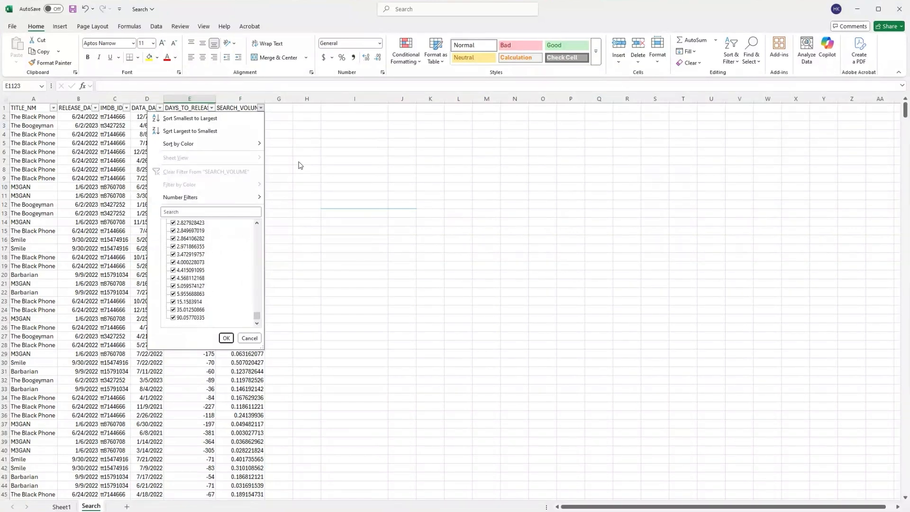
pyautogui.click(283, 143)
# Select data columns A through F on the Search sheet and locate the Remove Duplicates command.
pyautogui.click(31, 104)
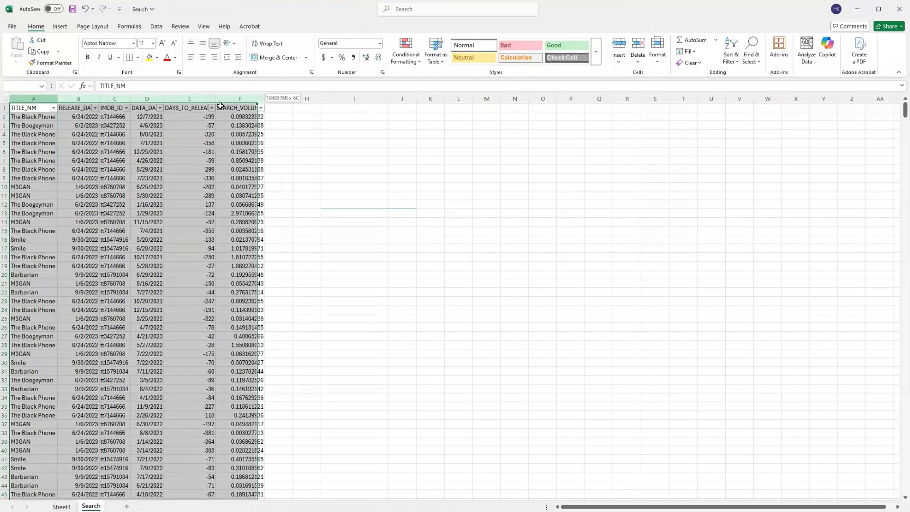
pyautogui.hotkey('ctrl', 'a')
pyautogui.click(437, 9)
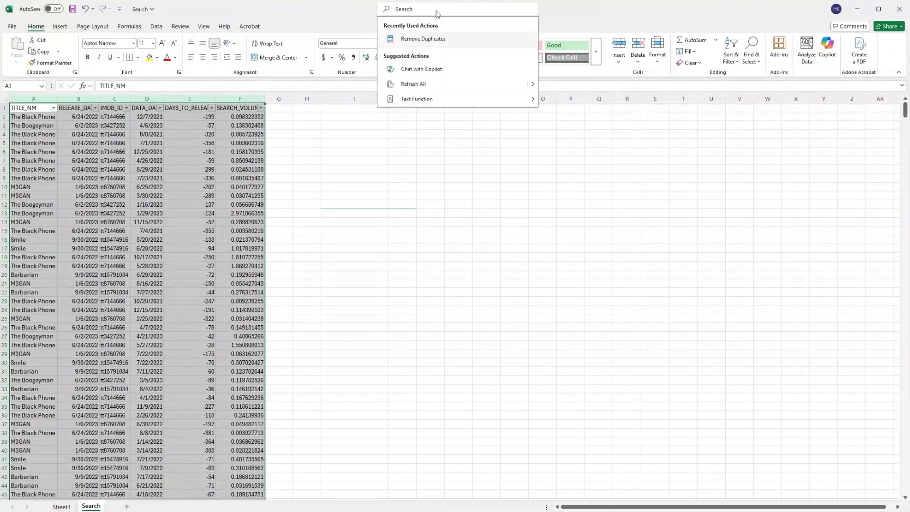
pyautogui.write('remove')
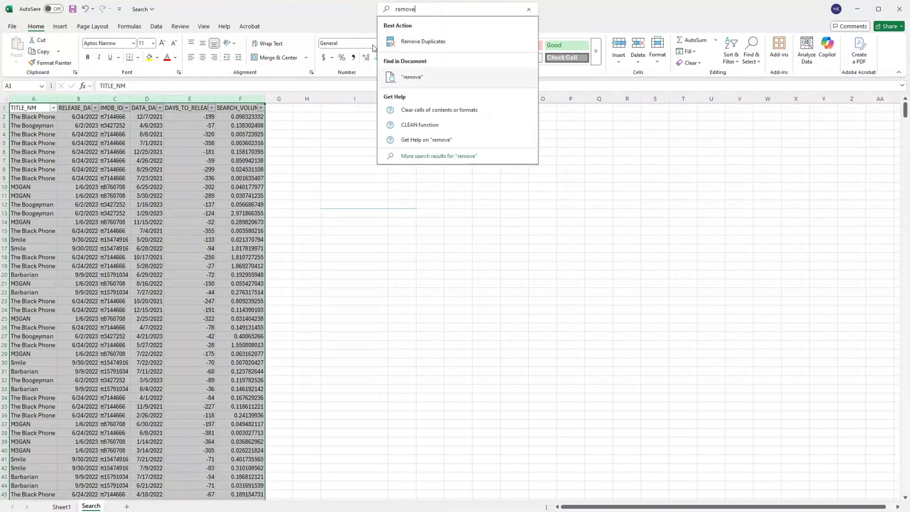
pyautogui.click(158, 28)
pyautogui.click(190, 27)
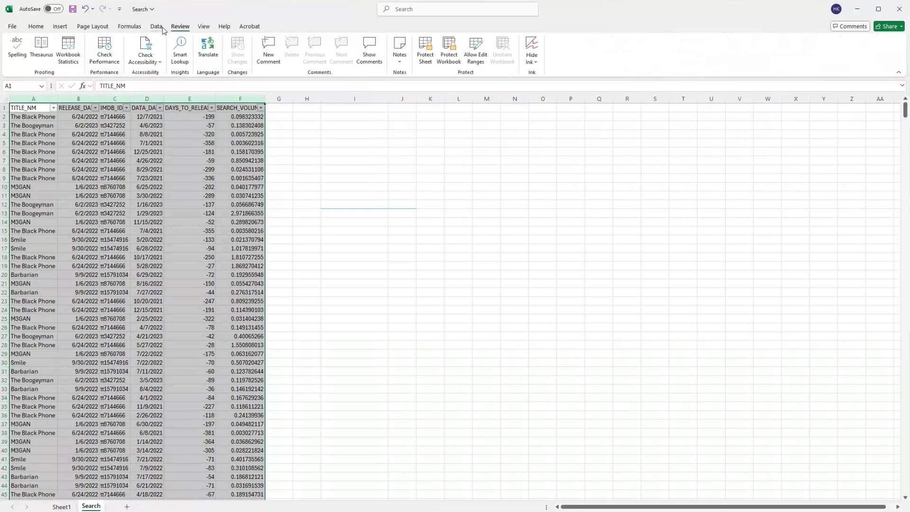
pyautogui.click(157, 26)
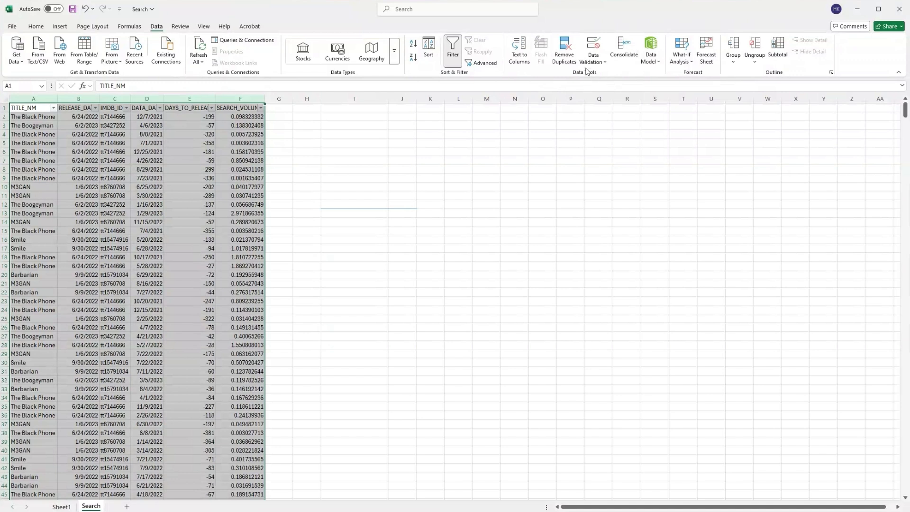
# Remove duplicate rows from the dataset by comparing all six columns, with the first row treated as headers.
pyautogui.click(563, 57)
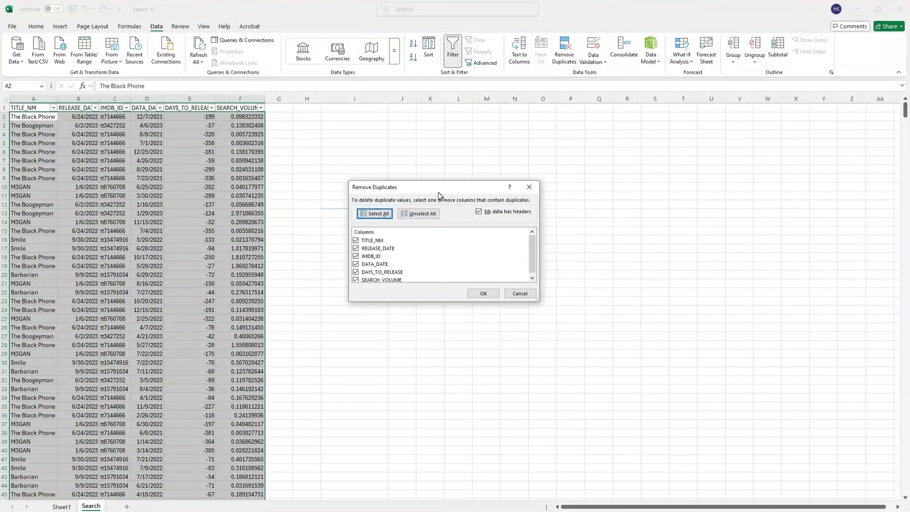
pyautogui.moveTo(531, 281); pyautogui.dragTo(586, 308)
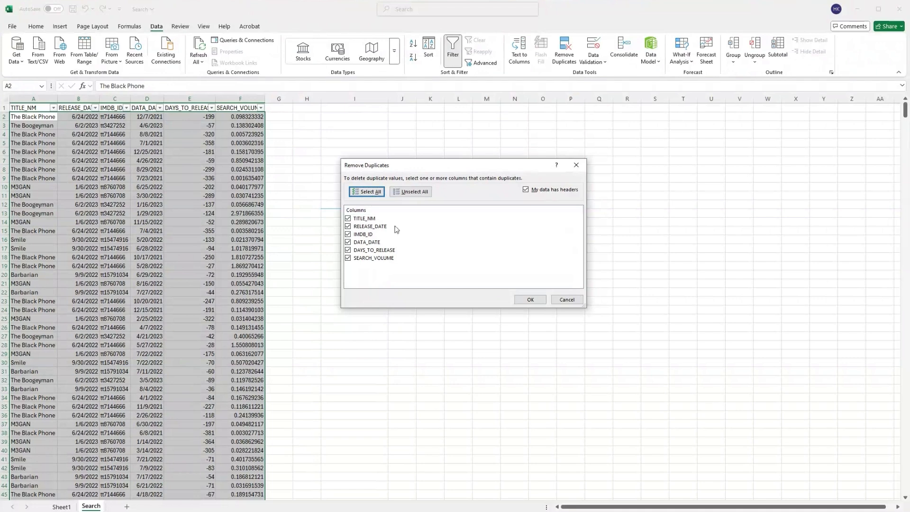
pyautogui.click(531, 300)
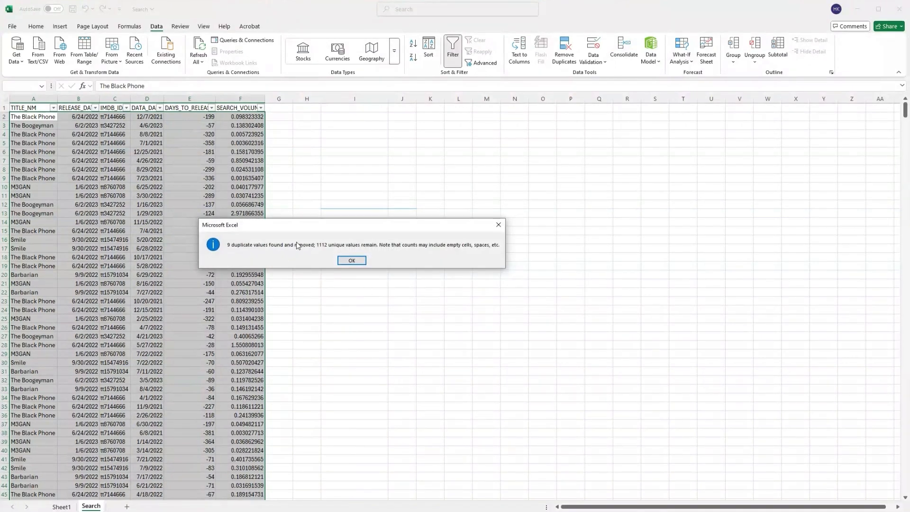
pyautogui.moveTo(327, 250); pyautogui.dragTo(328, 250)
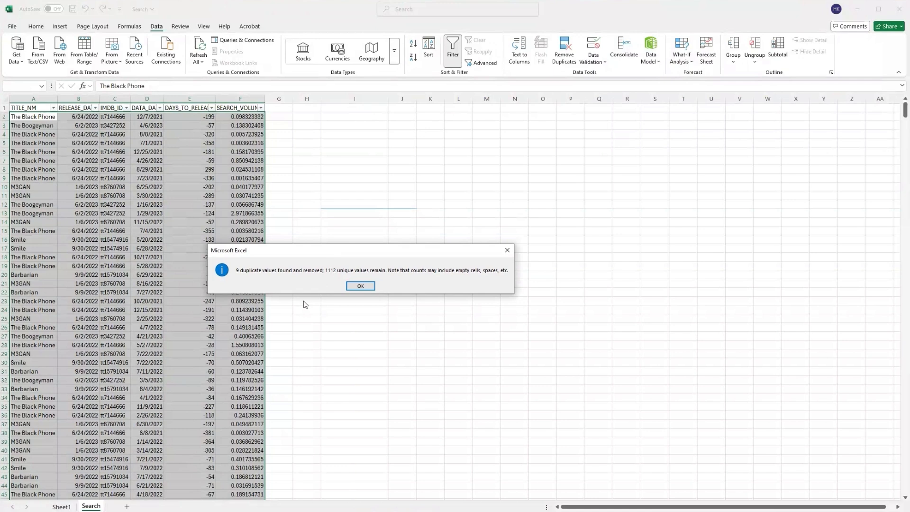
pyautogui.click(370, 287)
pyautogui.click(332, 145)
# Try plotting the TITLE_NM, DAYS_TO_RELEASE and SEARCH_VOLUME columns as a line chart, and delete the chart.
pyautogui.click(40, 107)
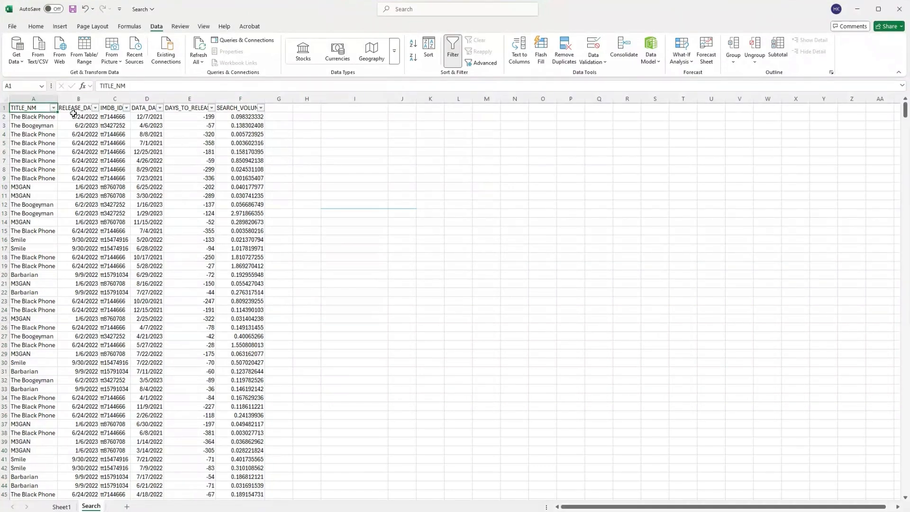
pyautogui.scroll(-6, 223, 318)
pyautogui.scroll(6, 230, 306)
pyautogui.click(46, 98)
pyautogui.moveTo(190, 98); pyautogui.dragTo(241, 99)
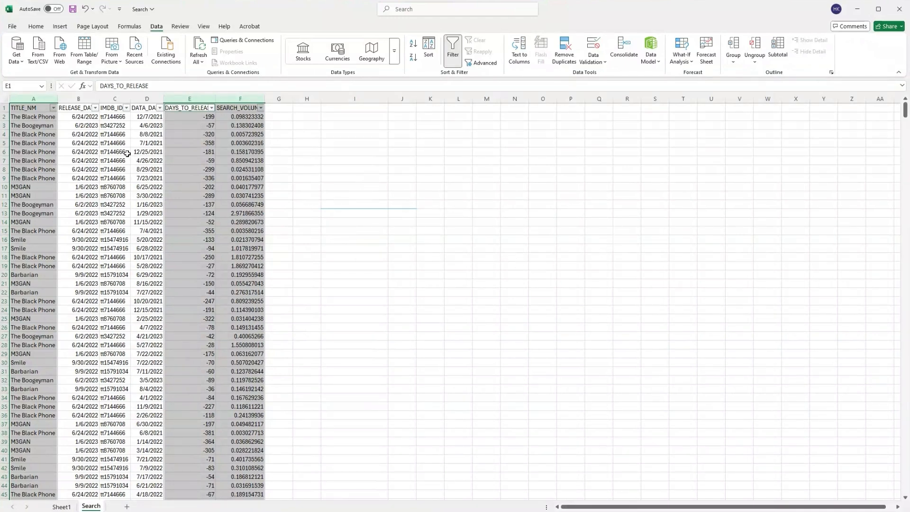
pyautogui.click(36, 27)
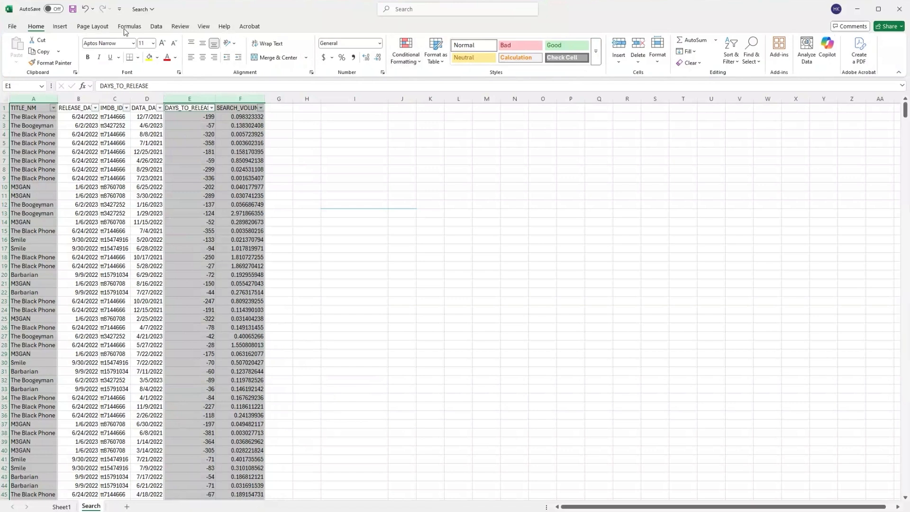
pyautogui.click(60, 27)
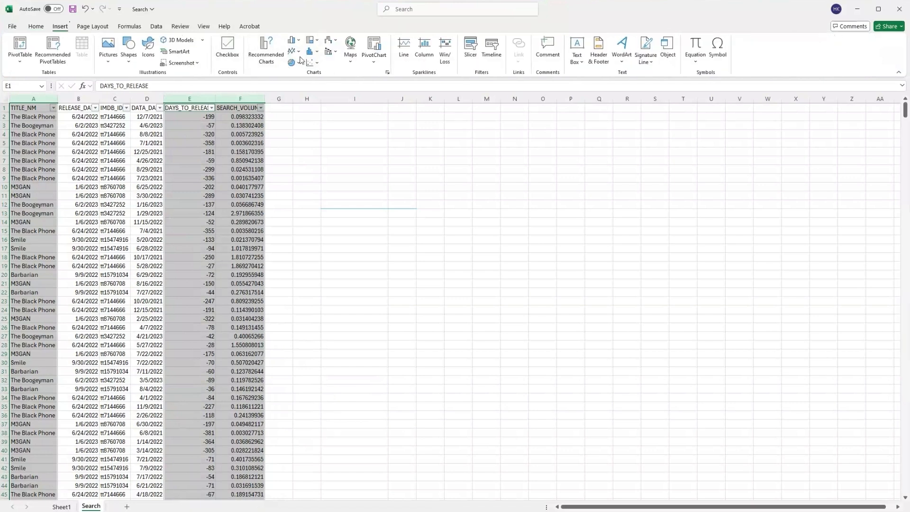
pyautogui.click(299, 51)
pyautogui.click(298, 81)
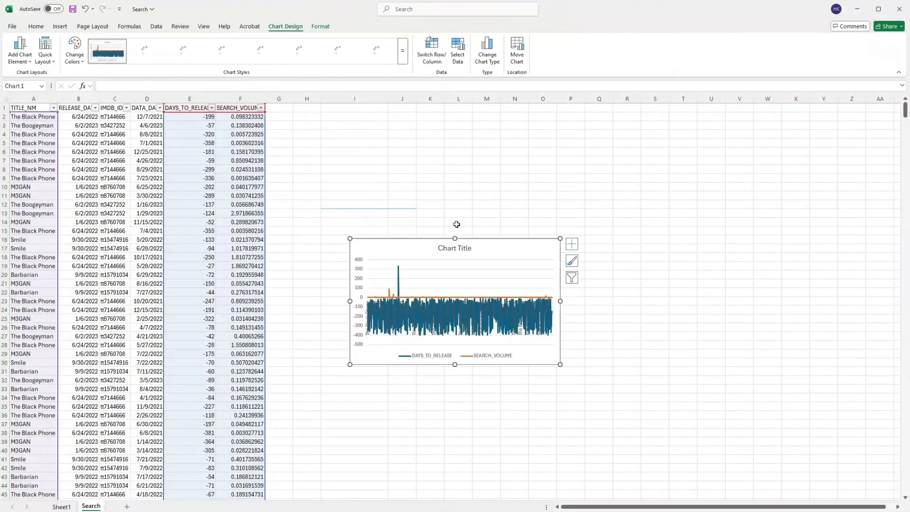
pyautogui.moveTo(431, 365); pyautogui.dragTo(395, 307)
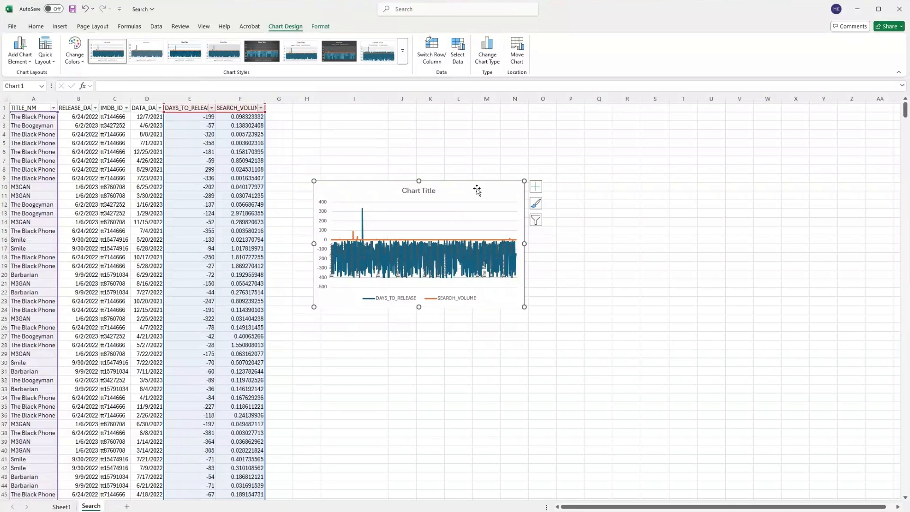
pyautogui.press('Delete')
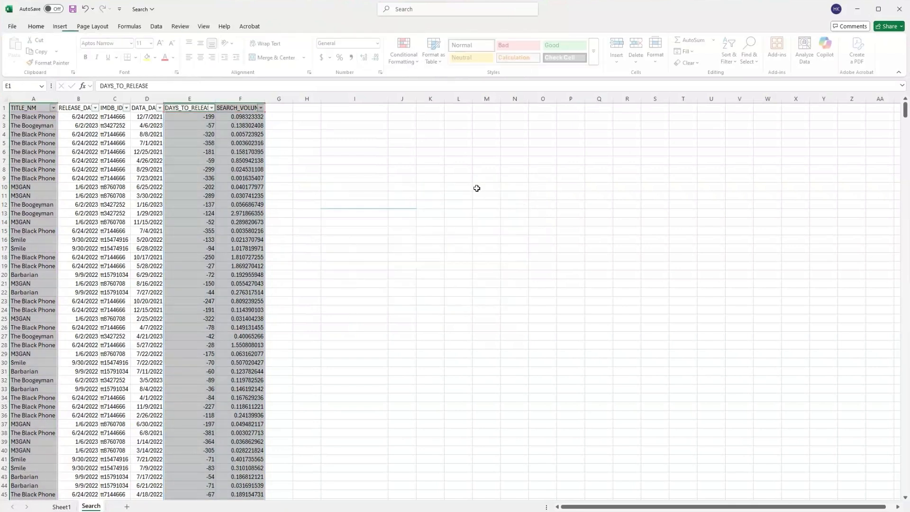
# Rearrange the Sheet1 pivot table by removing SEARCH_VOLUME and IMDB_ID, with TITLE_NM as columns and DAYS_TO_RELEASE as rows.
pyautogui.click(477, 189)
pyautogui.click(68, 506)
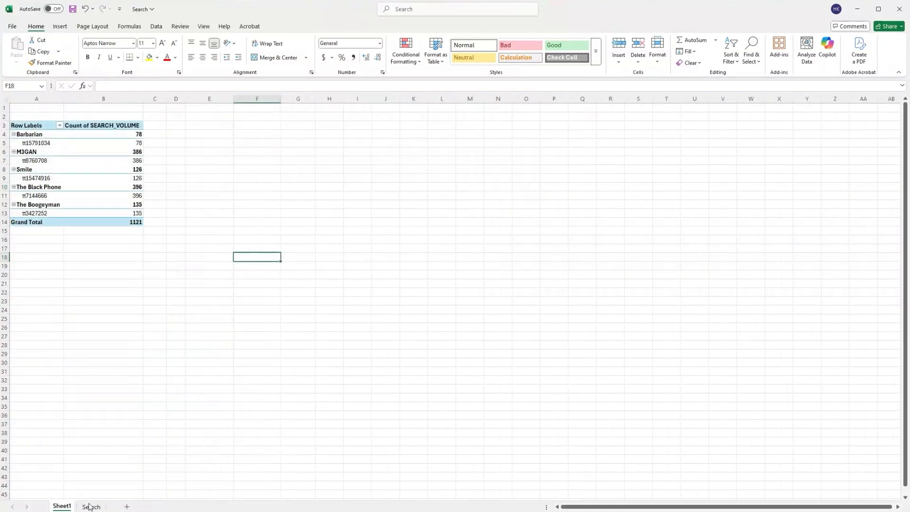
pyautogui.click(42, 128)
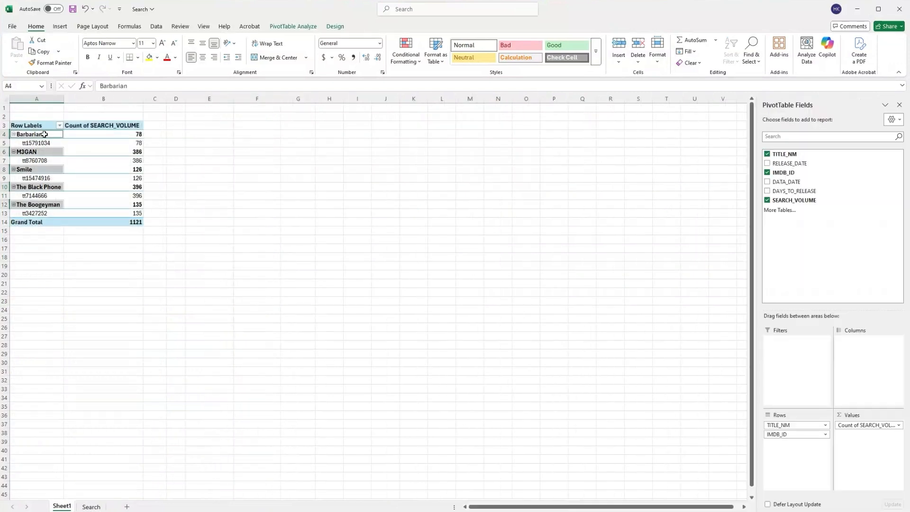
pyautogui.click(44, 134)
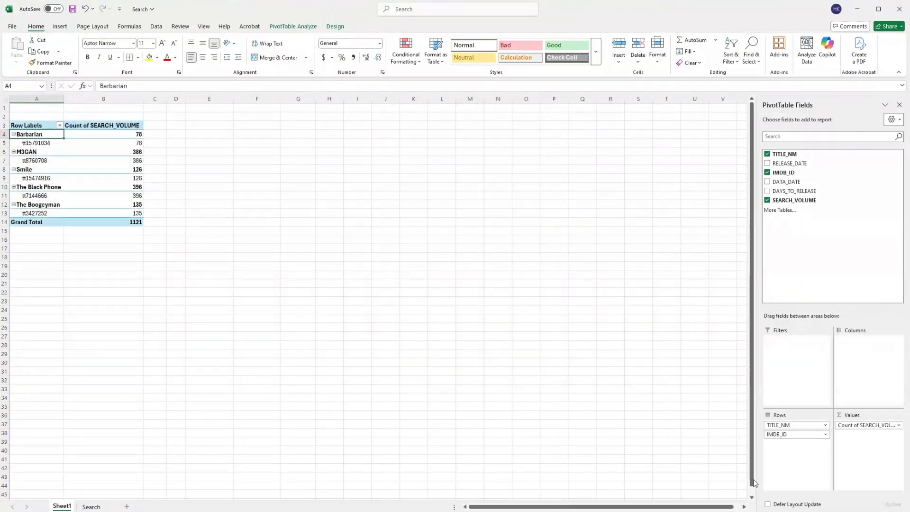
pyautogui.moveTo(859, 422); pyautogui.dragTo(836, 300)
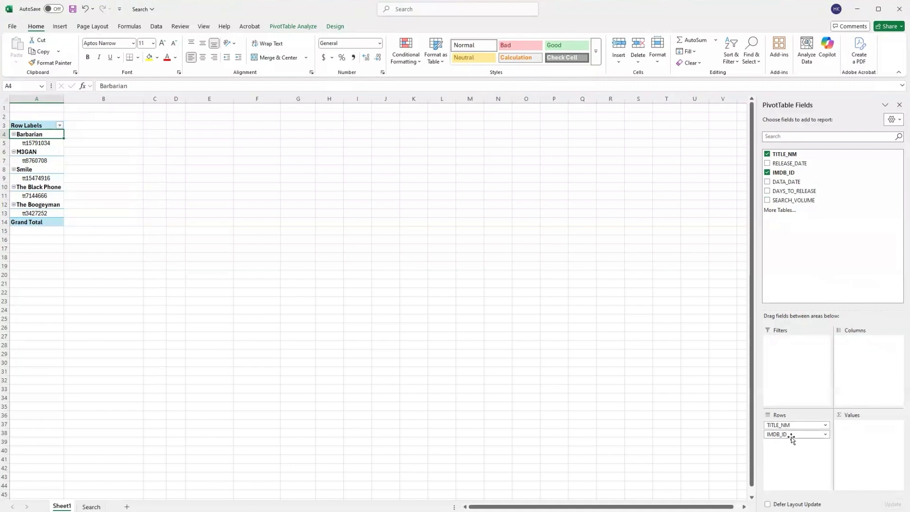
pyautogui.moveTo(792, 437); pyautogui.dragTo(830, 255)
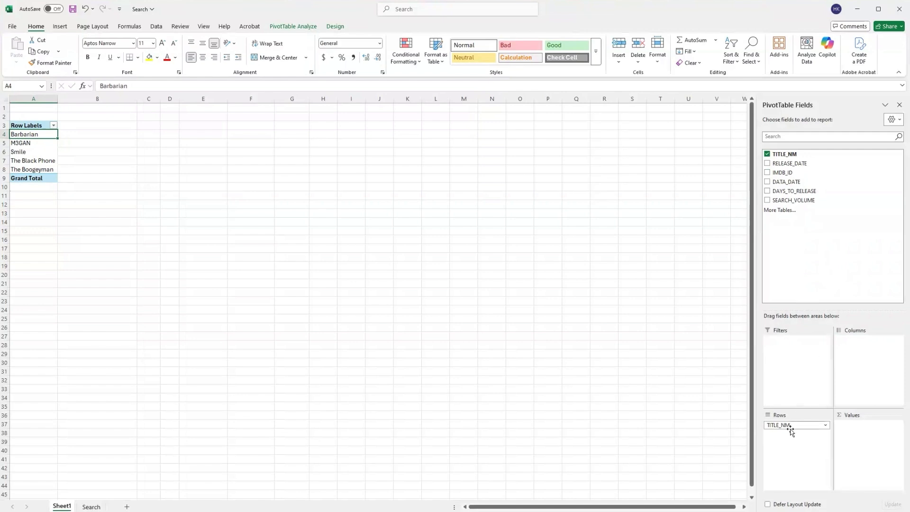
pyautogui.moveTo(791, 425); pyautogui.dragTo(869, 342)
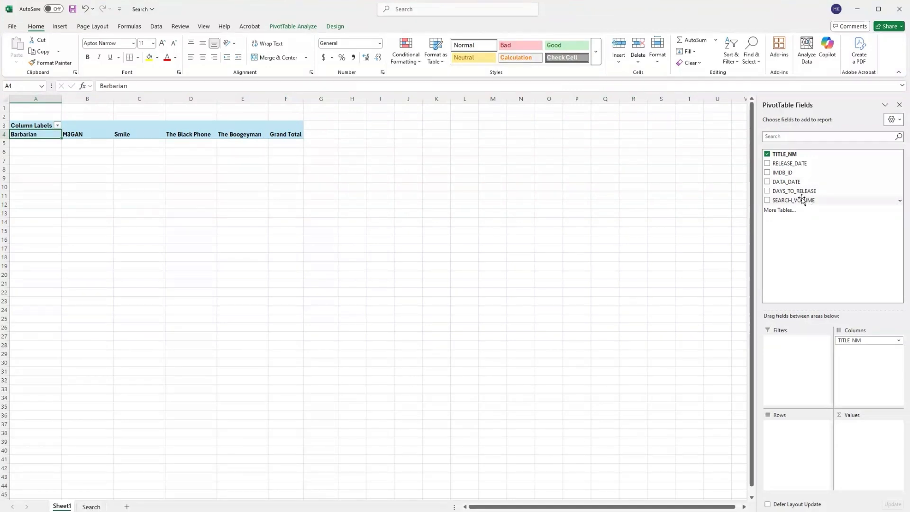
pyautogui.moveTo(794, 191); pyautogui.dragTo(789, 434)
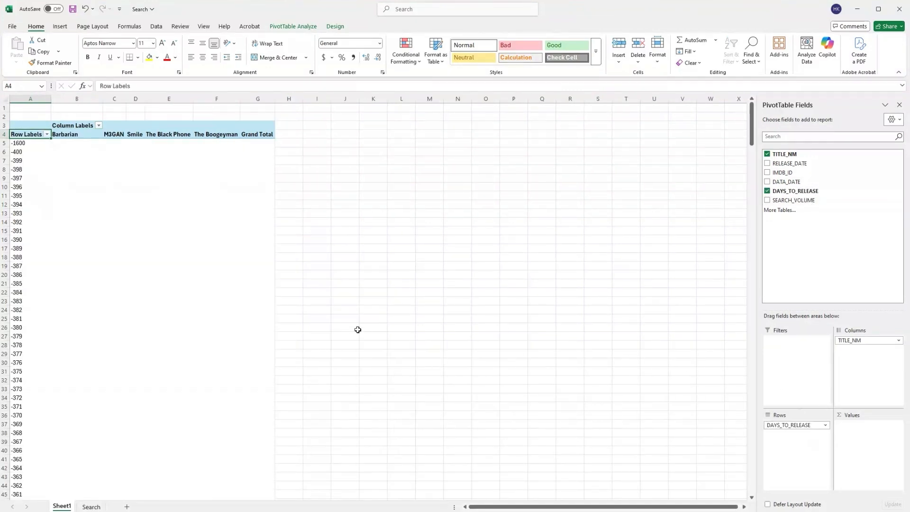
# Refresh the pivot table with the cleaned data and add SEARCH_VOLUME as a summed value.
pyautogui.click(223, 145)
pyautogui.click(91, 160)
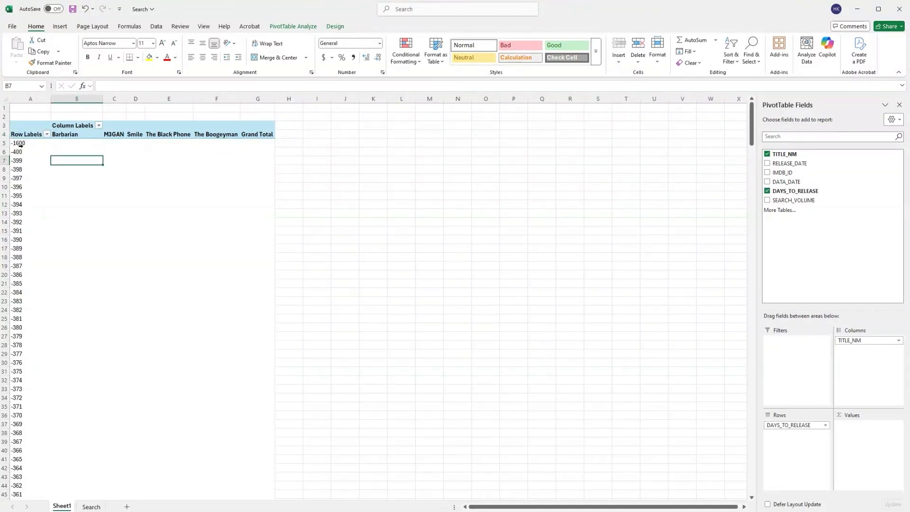
pyautogui.click(19, 144)
pyautogui.click(180, 160)
pyautogui.click(293, 26)
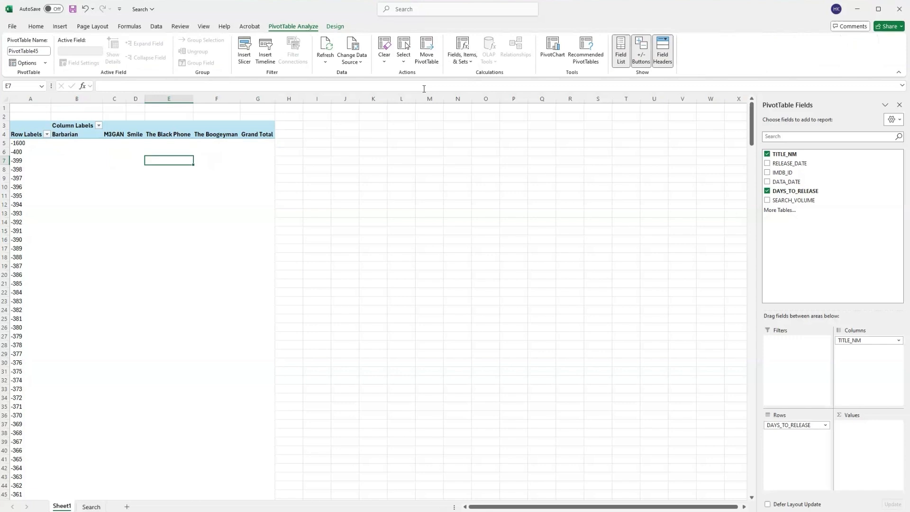
pyautogui.click(325, 48)
pyautogui.click(76, 152)
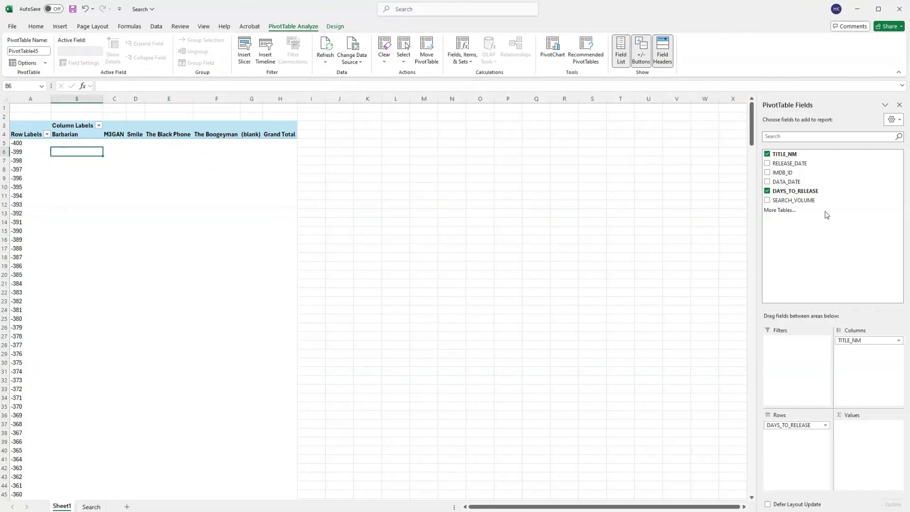
pyautogui.moveTo(797, 200); pyautogui.dragTo(891, 431)
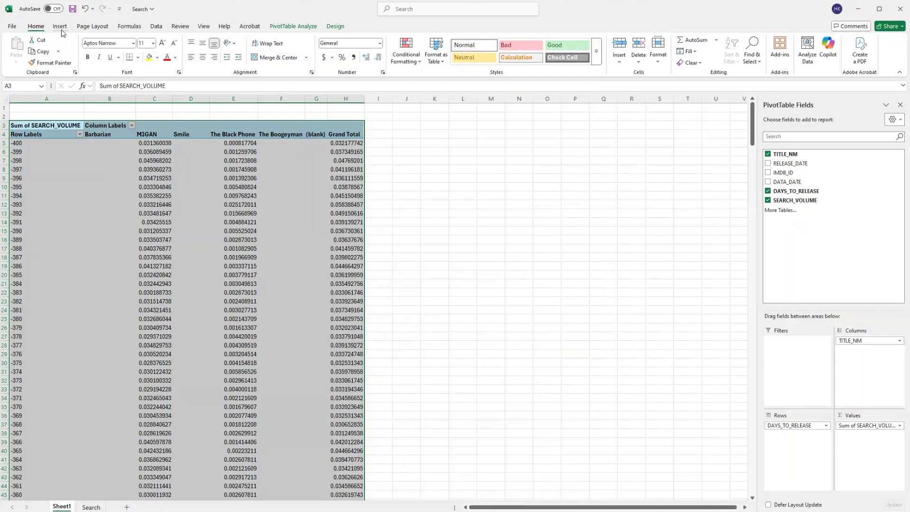
# Insert a 2-D line PivotChart of the search volumes and place it beside the pivot table.
pyautogui.click(68, 28)
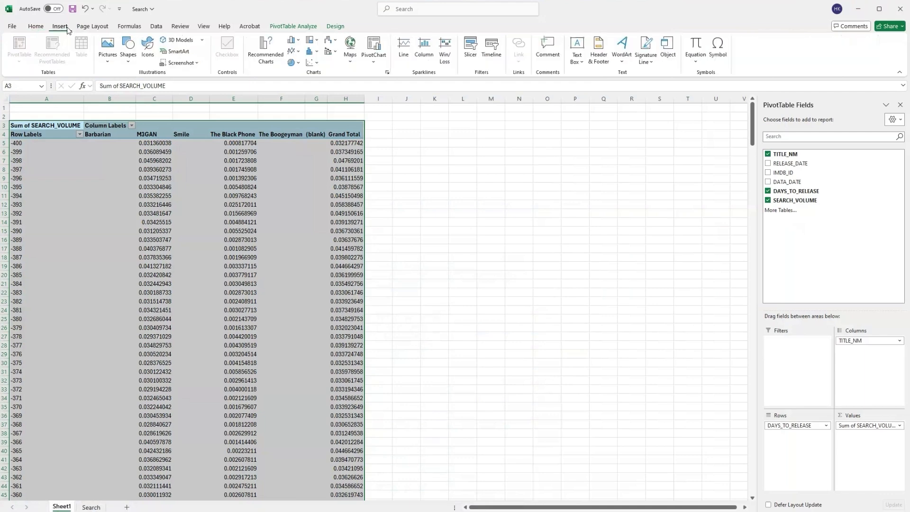
pyautogui.click(299, 51)
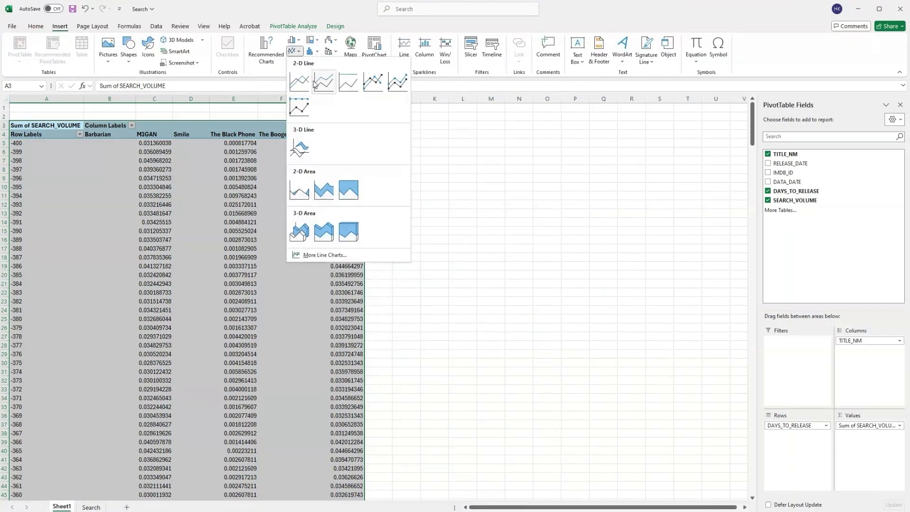
pyautogui.click(301, 82)
pyautogui.moveTo(476, 238); pyautogui.dragTo(543, 181)
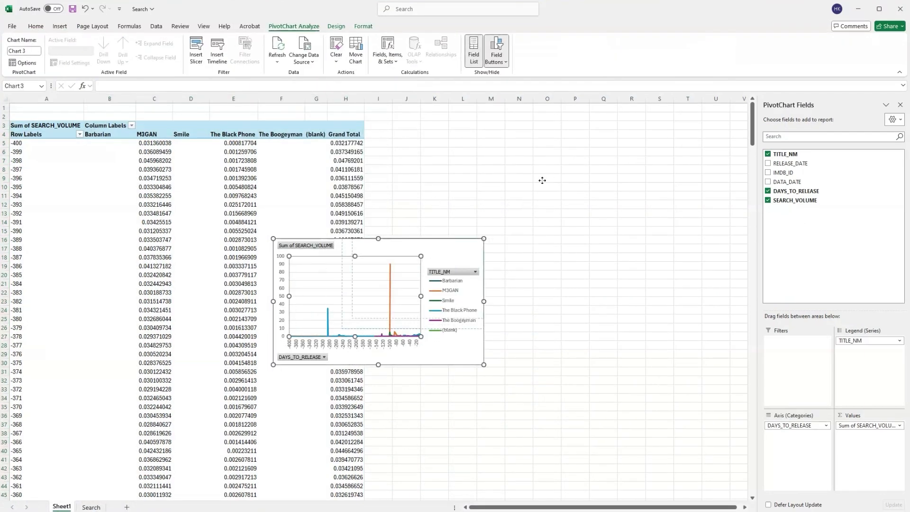
pyautogui.moveTo(441, 241); pyautogui.dragTo(542, 175)
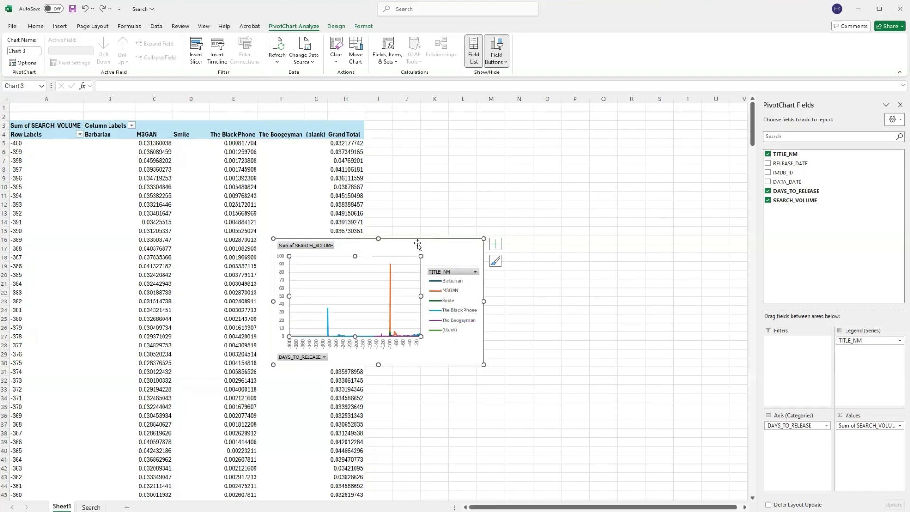
pyautogui.moveTo(485, 267); pyautogui.dragTo(593, 167)
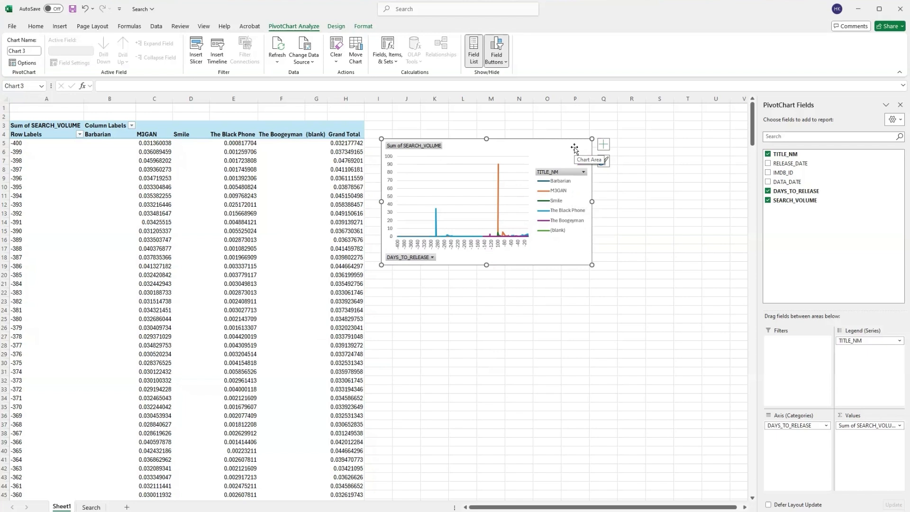
# Examine the spikes of The Black Phone and M3GAN in the line chart, and delete the chart.
pyautogui.moveTo(438, 216)
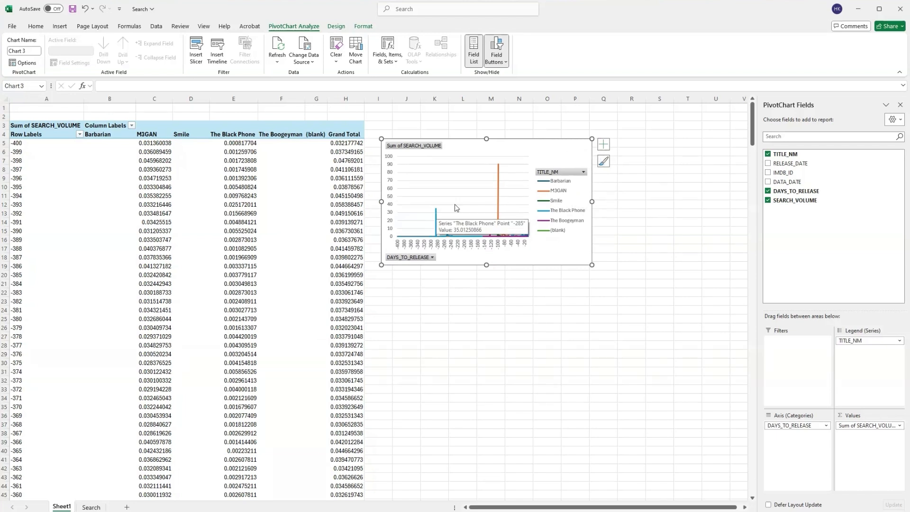
pyautogui.moveTo(501, 172)
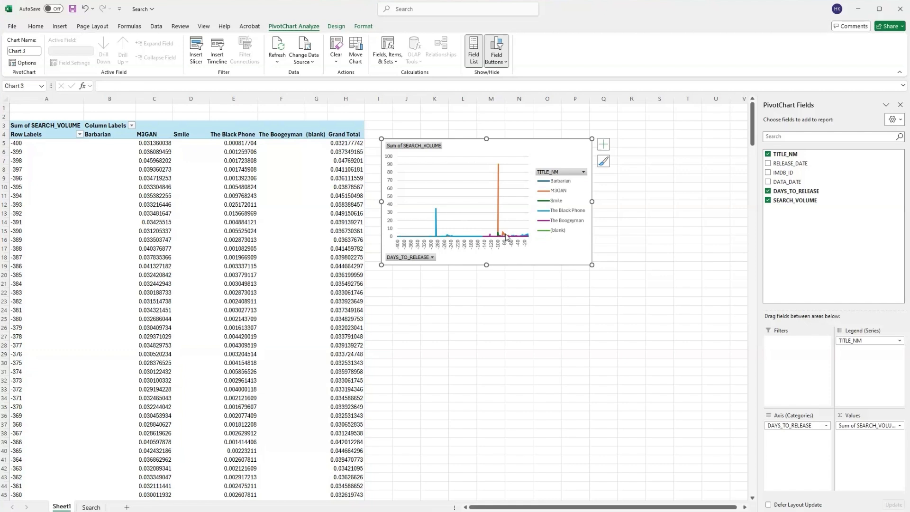
pyautogui.moveTo(497, 232)
pyautogui.press('Delete')
pyautogui.click(604, 178)
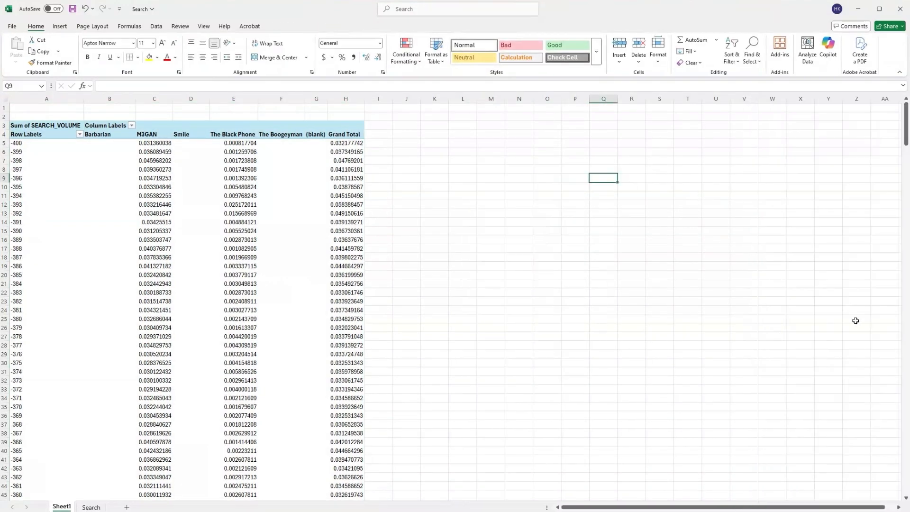
# Rearrange the pivot table with only TITLE_NM as rows and summarize SEARCH_VOLUME by Max.
pyautogui.click(297, 194)
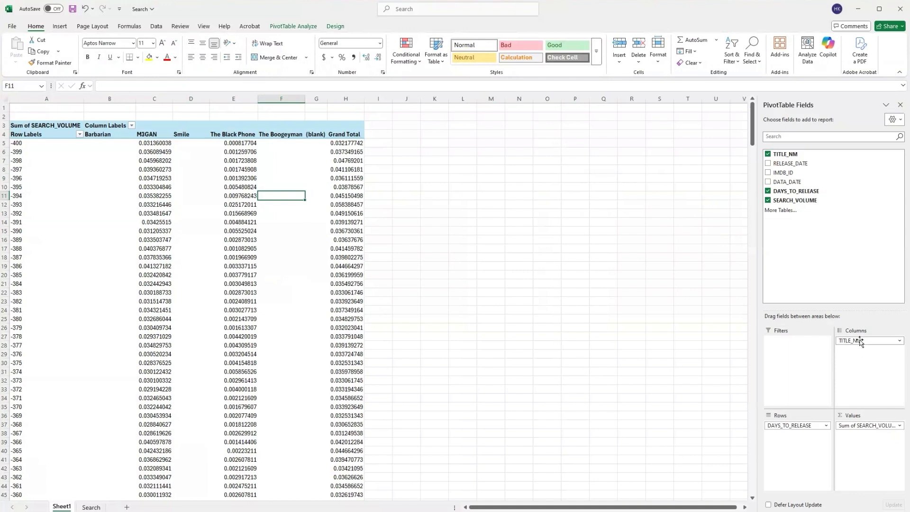
pyautogui.moveTo(857, 341); pyautogui.dragTo(707, 269)
pyautogui.click(858, 426)
pyautogui.click(873, 511)
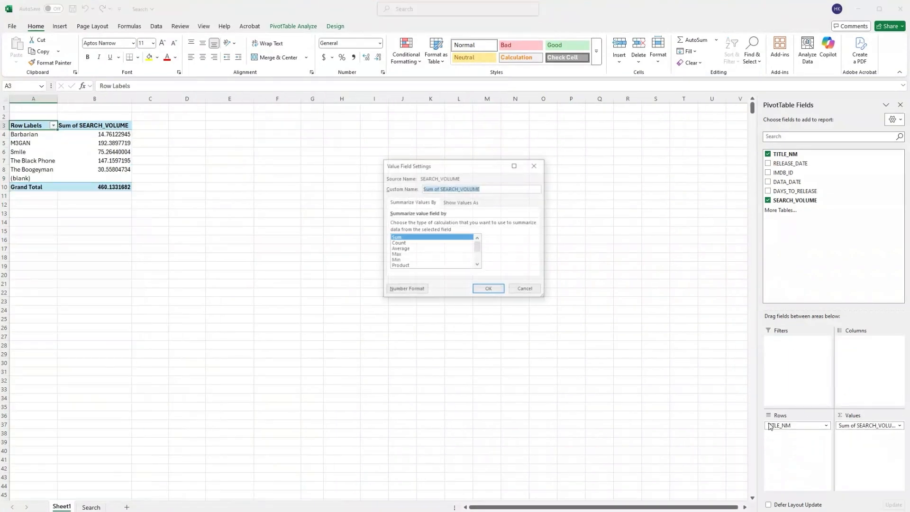
pyautogui.click(427, 256)
pyautogui.click(488, 289)
pyautogui.click(250, 212)
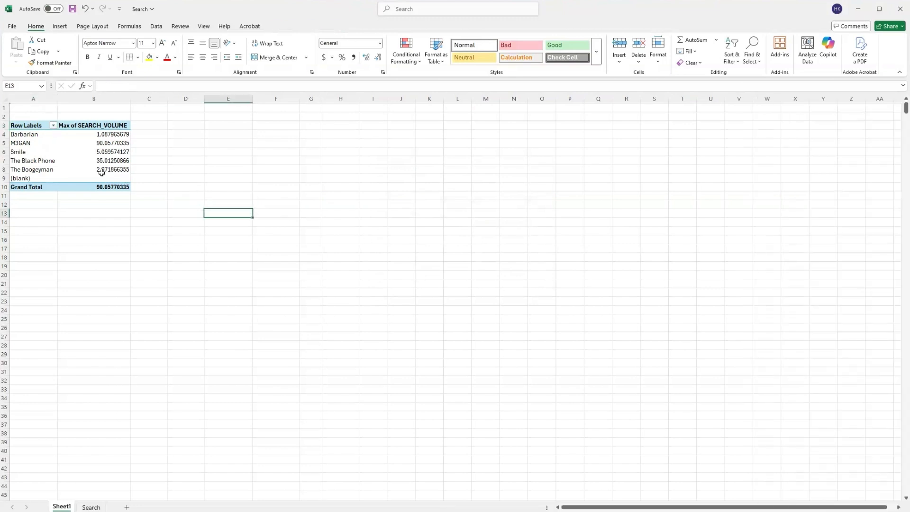
# Copy the M3GAN and The Black Phone rows with their maximum search volumes into cells E5:F6 beside the pivot table.
pyautogui.moveTo(40, 136)
pyautogui.mouseDown()
pyautogui.moveTo(38, 178)
pyautogui.moveTo(45, 152)
pyautogui.moveTo(78, 154)
pyautogui.moveTo(91, 169)
pyautogui.mouseUp()
pyautogui.click(110, 143)
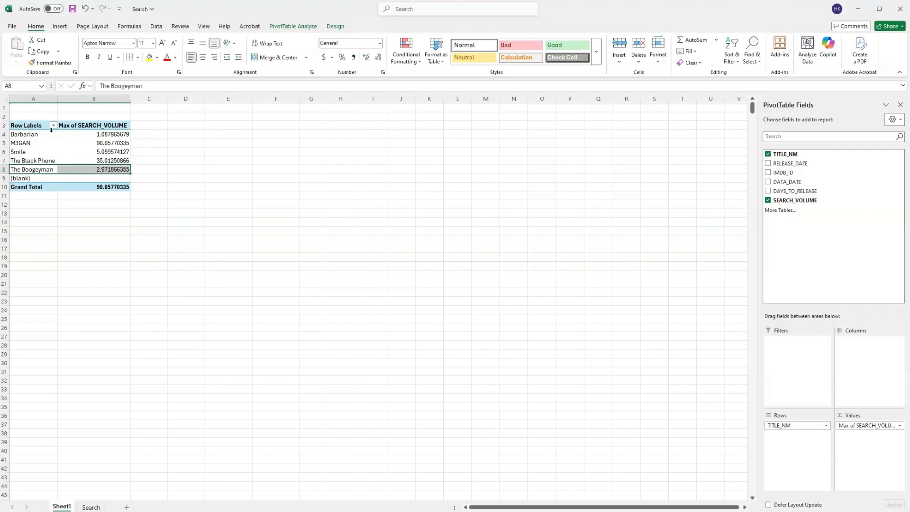
pyautogui.moveTo(41, 134); pyautogui.dragTo(86, 160)
pyautogui.click(76, 151)
pyautogui.hotkey('ctrl', 'c')
pyautogui.click(224, 142)
pyautogui.hotkey('ctrl', 'v')
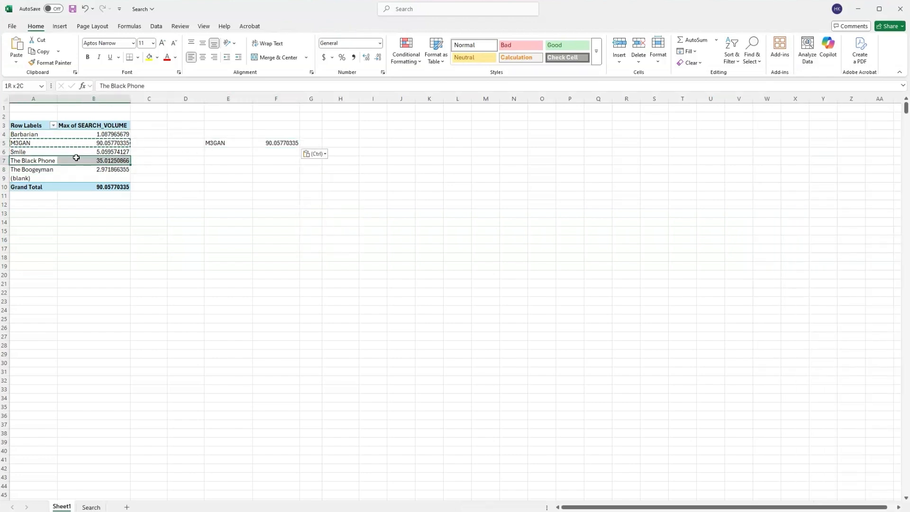
pyautogui.hotkey('ctrl', 'c')
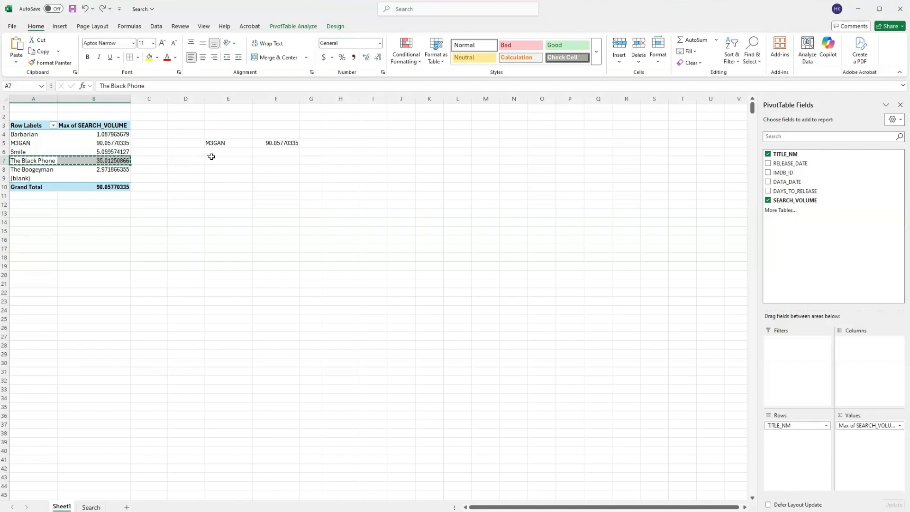
pyautogui.click(234, 150)
pyautogui.hotkey('ctrl', 'v')
# Copy the two outlier rows from E5:F6 to cells I3:J4 of the Search sheet.
pyautogui.moveTo(233, 151); pyautogui.dragTo(271, 142)
pyautogui.press('Escape')
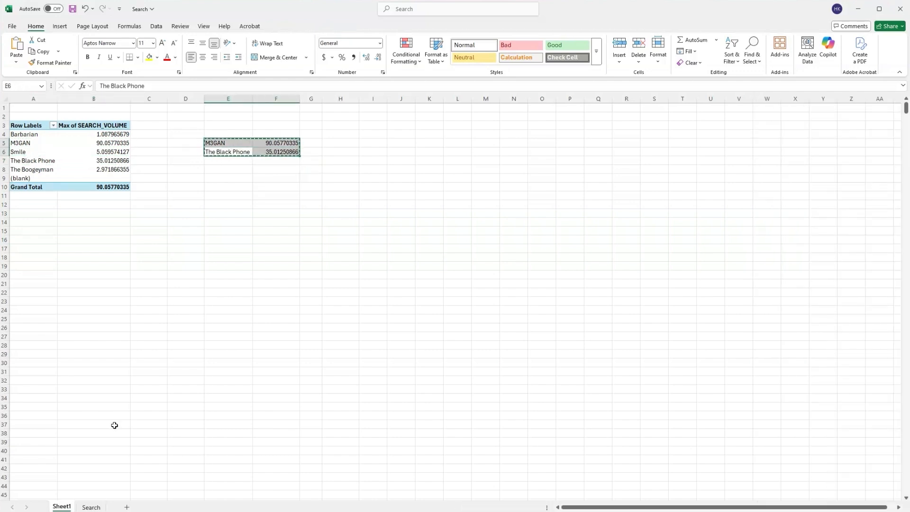
pyautogui.click(91, 507)
pyautogui.click(356, 142)
pyautogui.click(360, 126)
pyautogui.hotkey('ctrl', 'v')
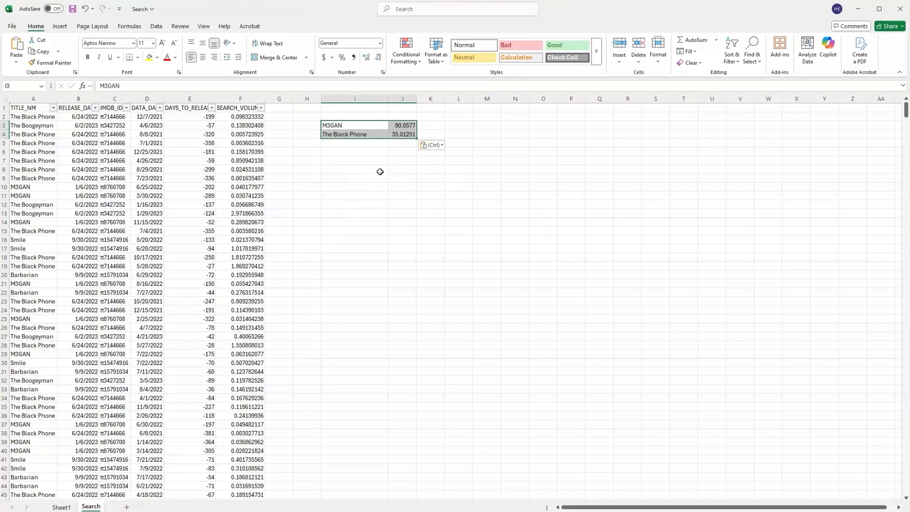
pyautogui.click(375, 159)
pyautogui.click(369, 129)
pyautogui.moveTo(368, 129); pyautogui.dragTo(403, 134)
pyautogui.click(510, 179)
pyautogui.hotkey('ctrl', 'f')
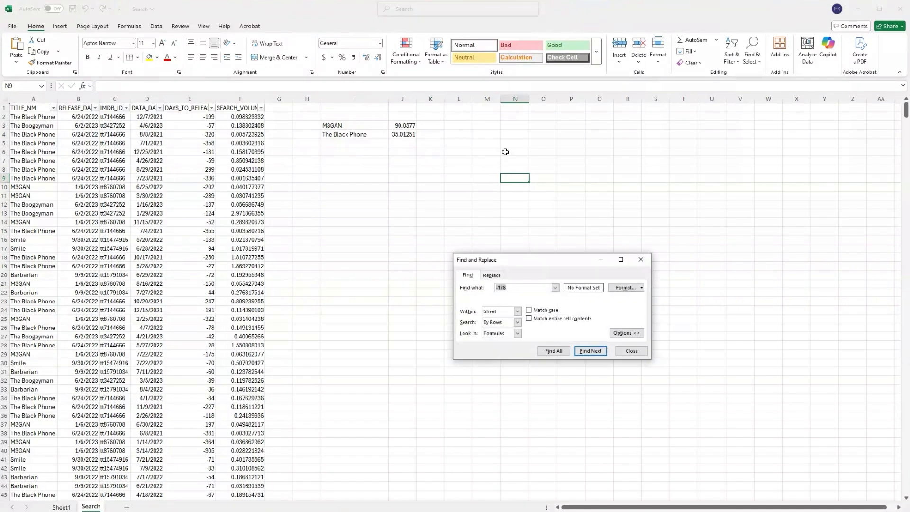
pyautogui.click(492, 275)
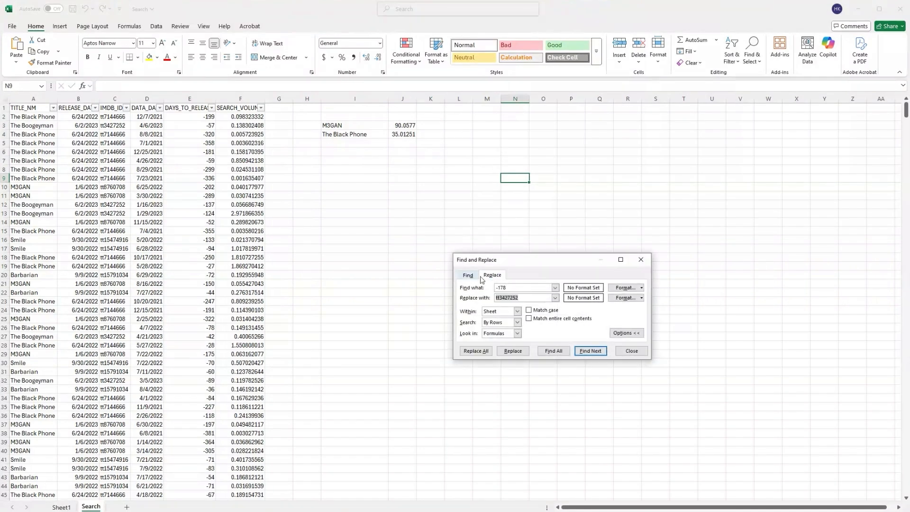
pyautogui.click(641, 259)
pyautogui.click(482, 186)
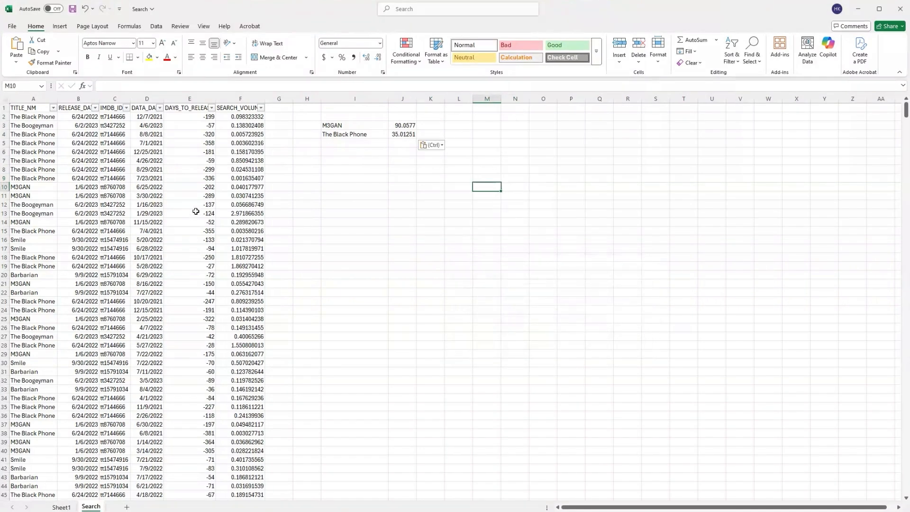
# Begin a formula in G2 with an IF function containing nested AND and OR functions: =IF(AND(OR(.
pyautogui.click(290, 119)
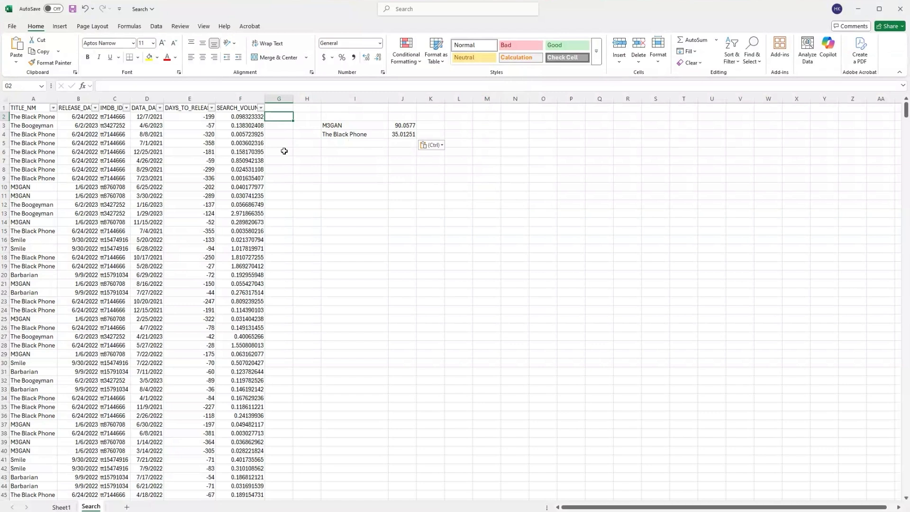
pyautogui.write('=')
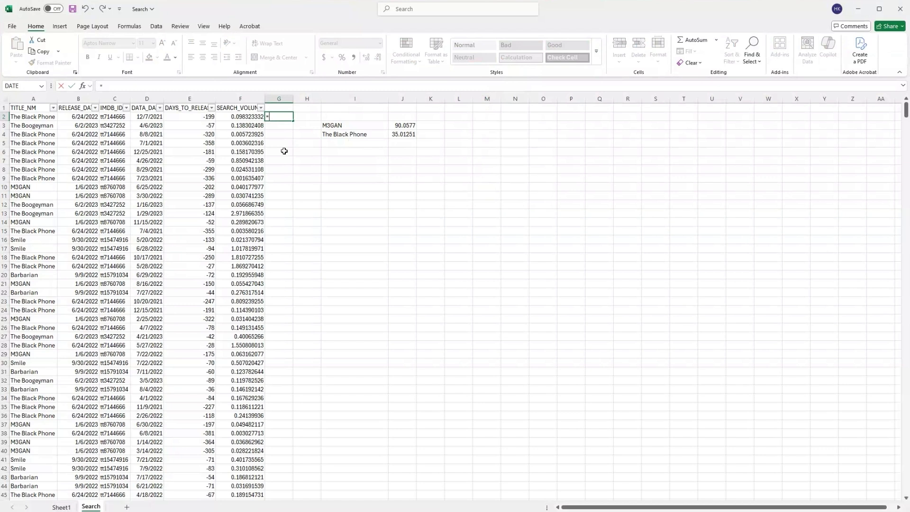
pyautogui.write('I')
pyautogui.press('BackSpace')
pyautogui.write('IF(')
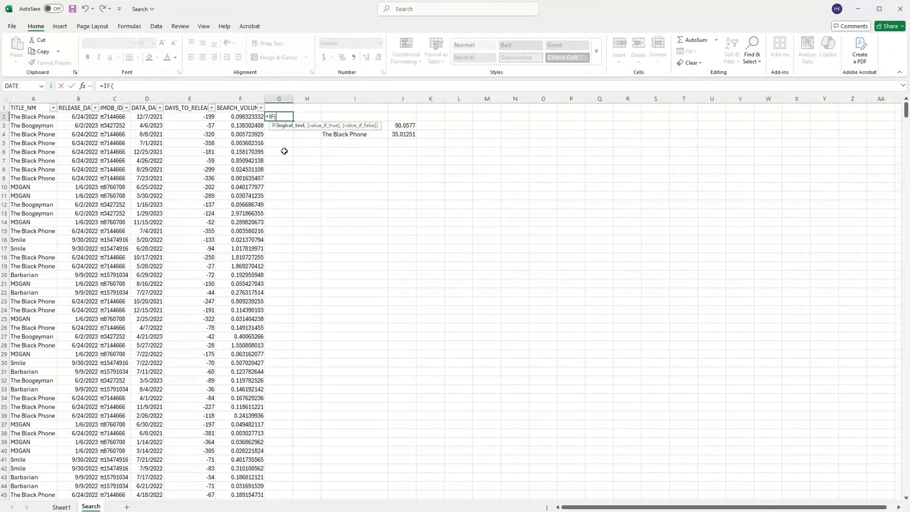
pyautogui.write('AND')
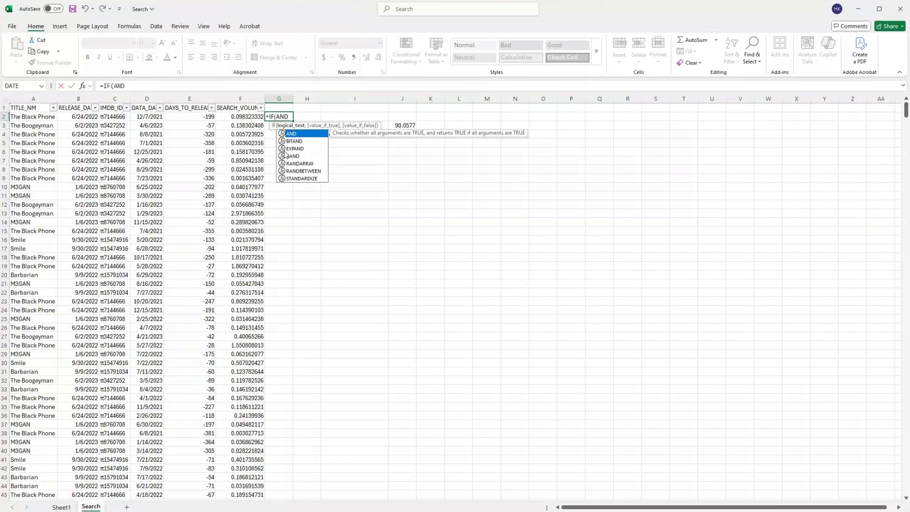
pyautogui.write('(')
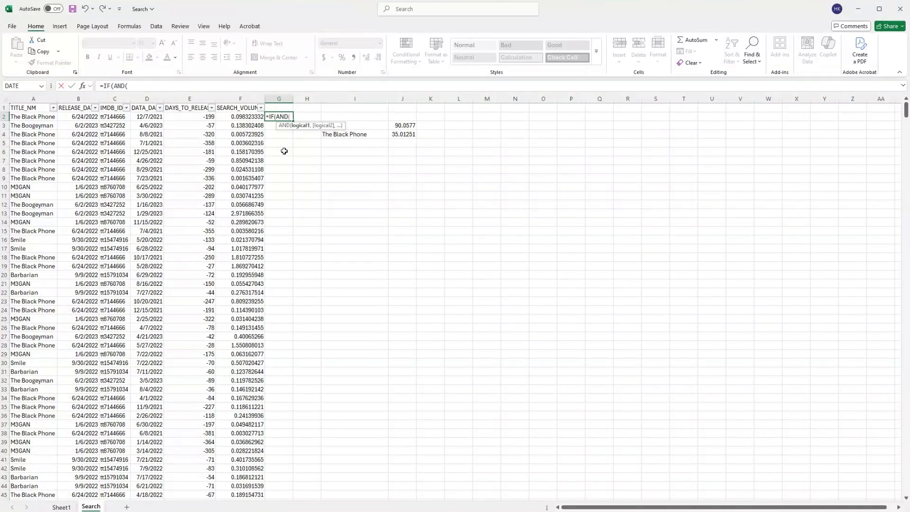
pyautogui.write('OR(')
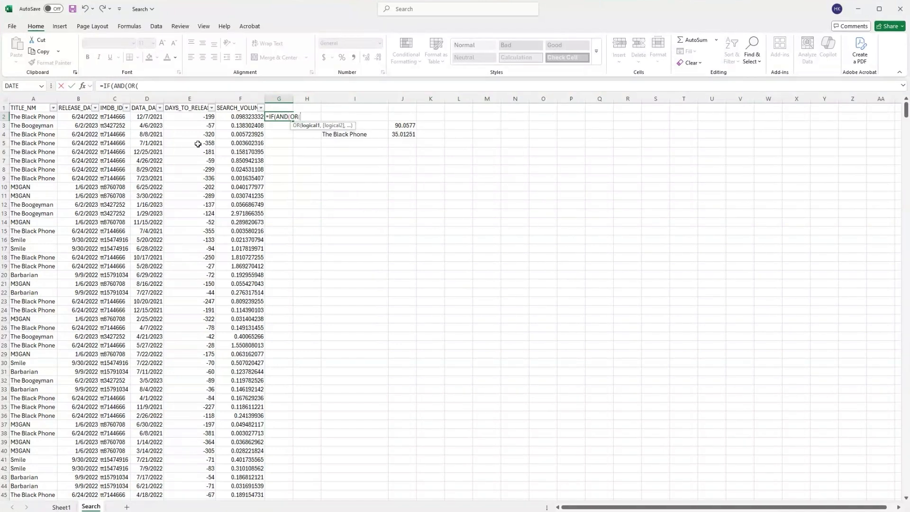
# Complete the first OR condition with the title tests A2=$I$3 and A2=$I$4, using absolute references to the outlier titles.
pyautogui.click(42, 118)
pyautogui.write('=')
pyautogui.click(365, 126)
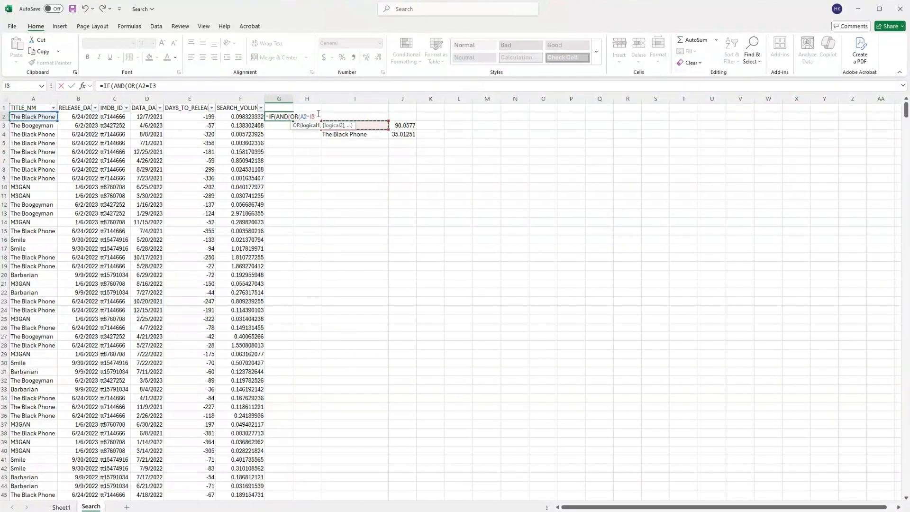
pyautogui.write('$I$3,')
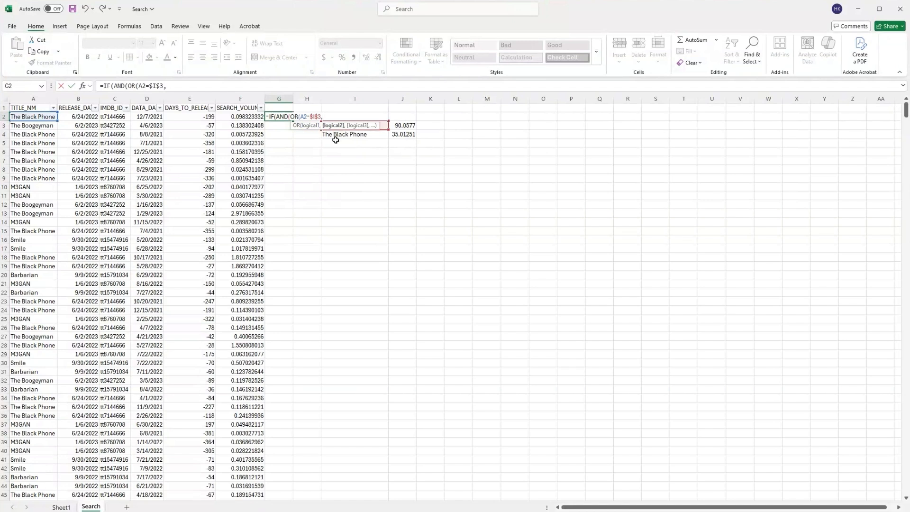
pyautogui.click(47, 116)
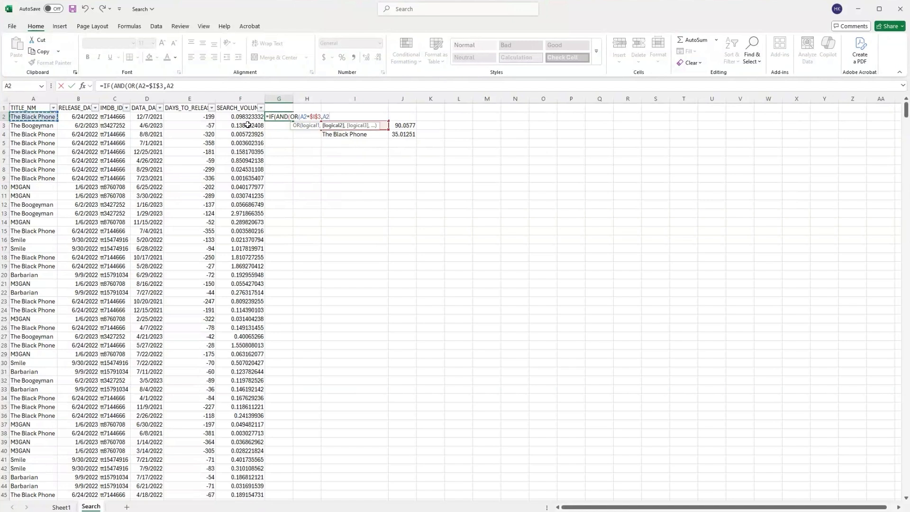
pyautogui.write('=')
pyautogui.click(353, 137)
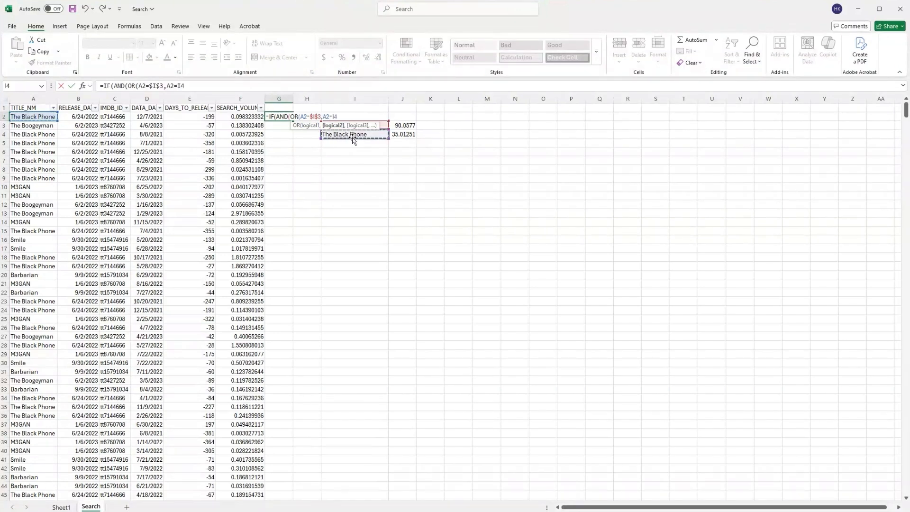
pyautogui.click(342, 113)
pyautogui.write('$4')
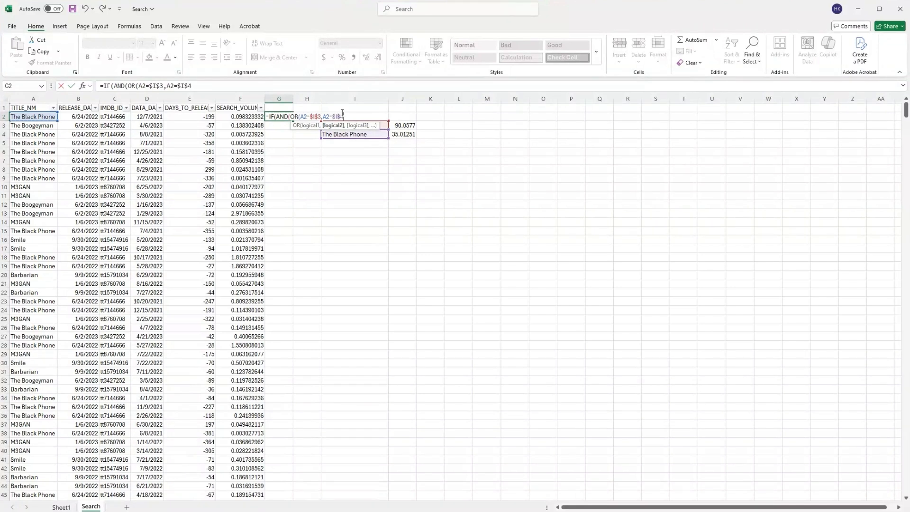
pyautogui.write(')')
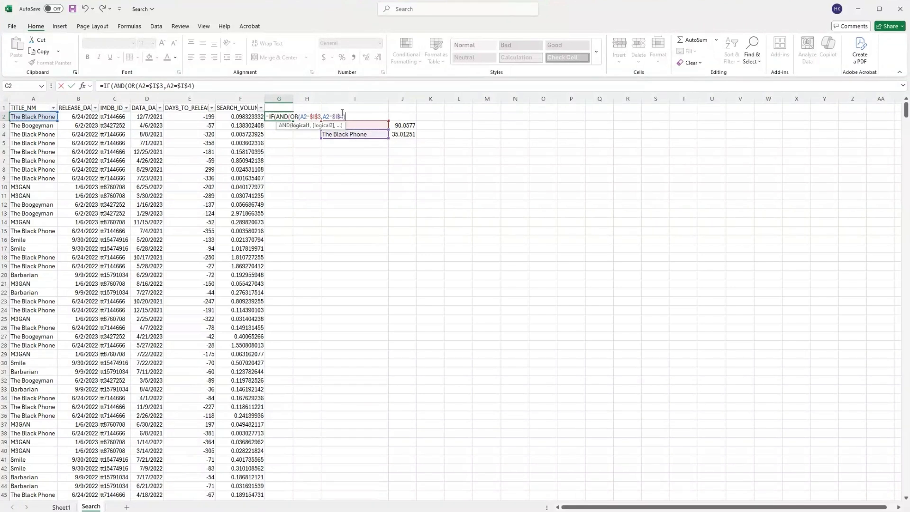
# Add a second OR condition to the G2 formula, starting with the search volume test F2=$J$3.
pyautogui.write(',o')
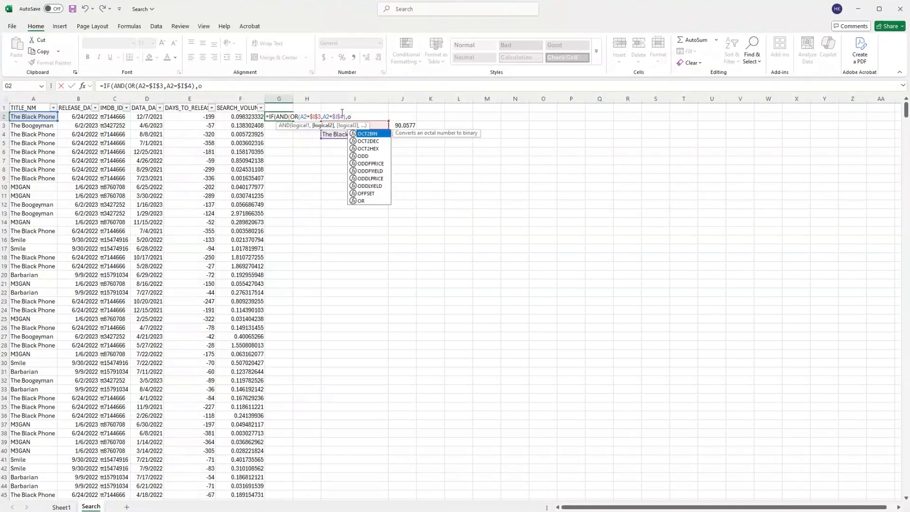
pyautogui.write('r(')
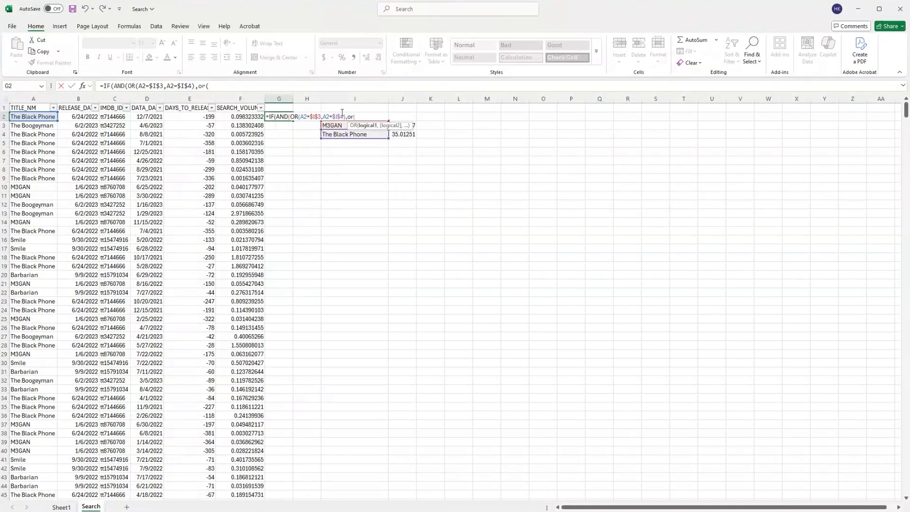
pyautogui.press('BackSpace')
pyautogui.press('BackSpace')
pyautogui.press('BackSpace')
pyautogui.write('OR(')
pyautogui.click(246, 115)
pyautogui.write('=')
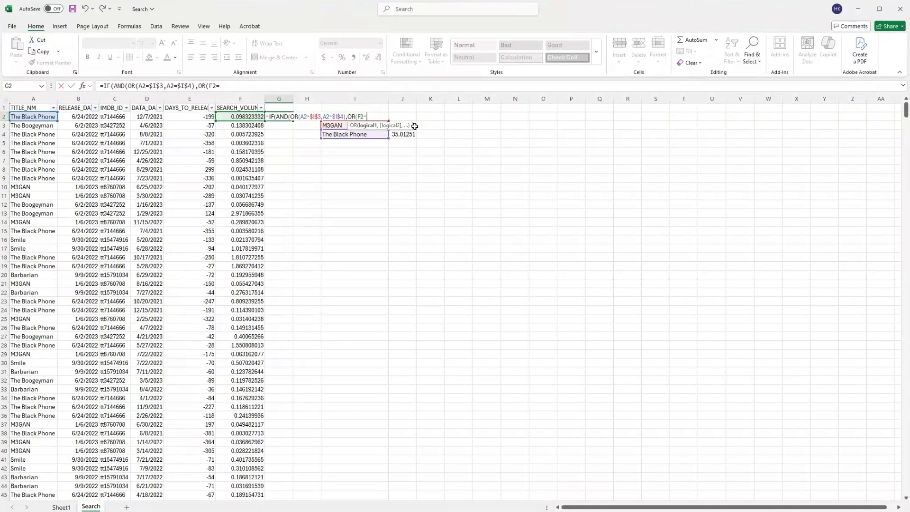
pyautogui.click(414, 126)
pyautogui.write('$3')
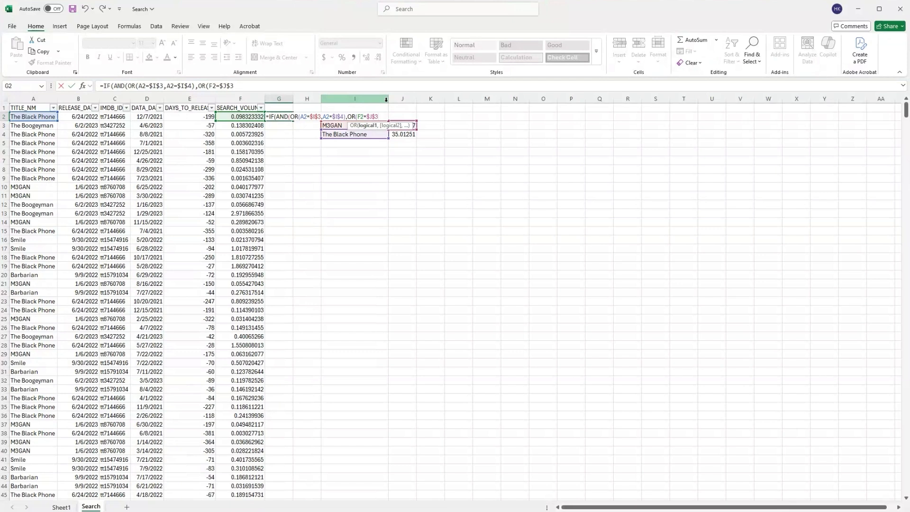
pyautogui.write(',')
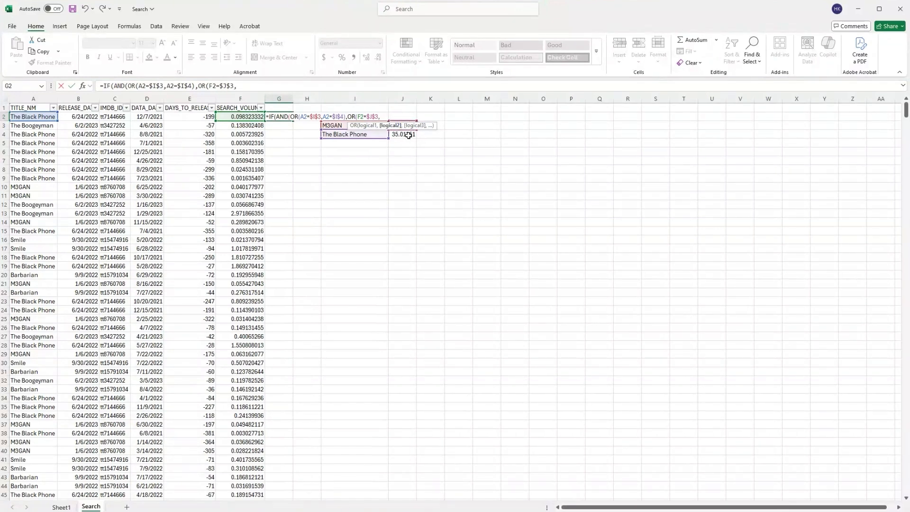
# Add the test F2=$J$4 to the second OR condition, and close the OR and AND functions.
pyautogui.click(241, 117)
pyautogui.write('=')
pyautogui.click(403, 135)
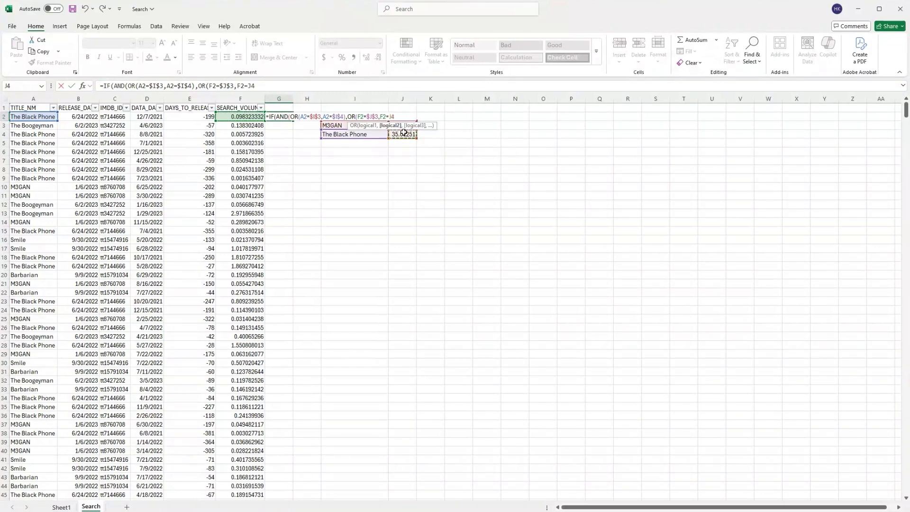
pyautogui.press('Left')
pyautogui.press('Left')
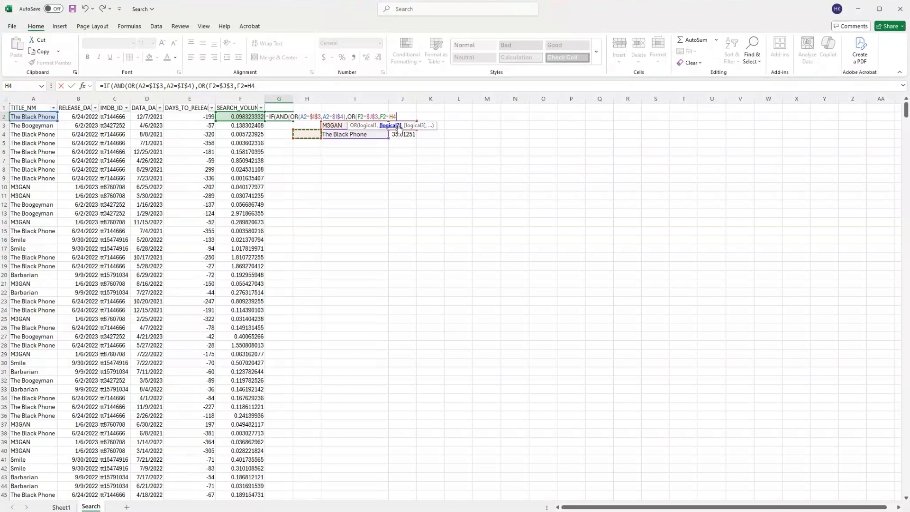
pyautogui.press('Right')
pyautogui.press('Right')
pyautogui.click(389, 116)
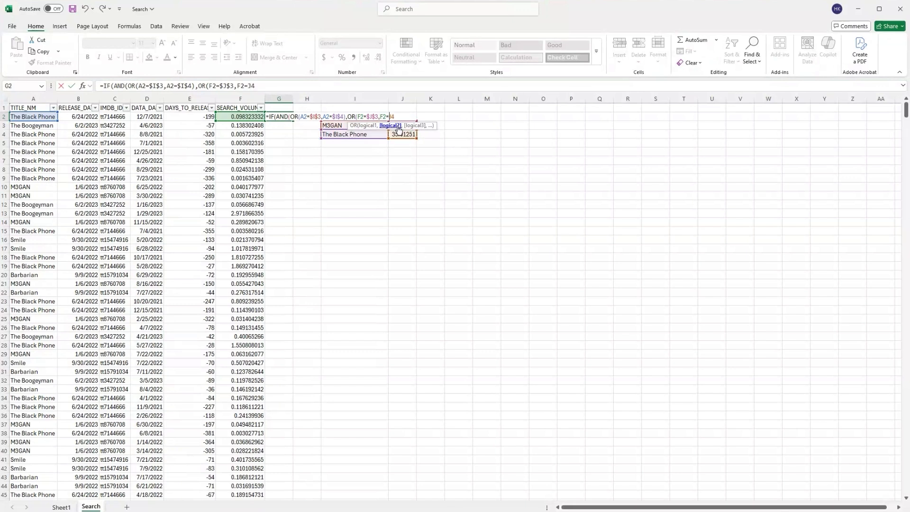
pyautogui.write('$4))')
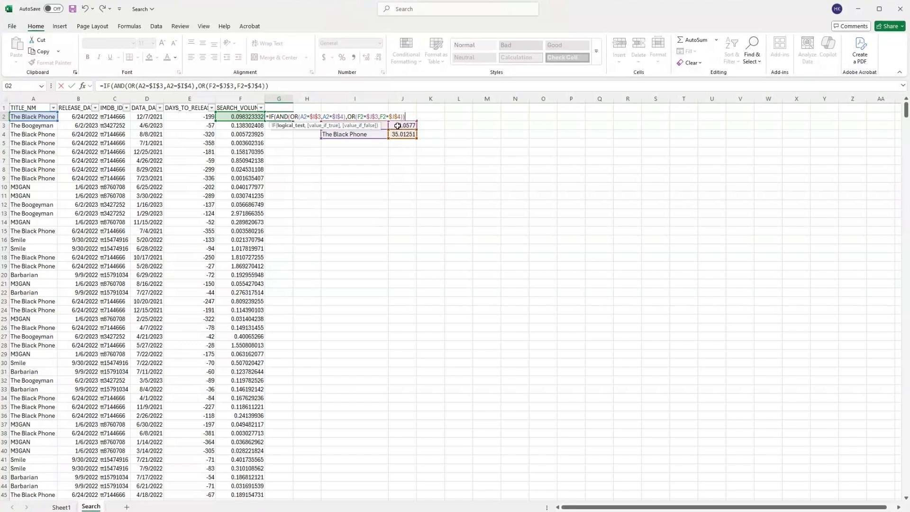
# Make the IF formula return "DELETE" when true and "KEEP" when false, and commit it in G2.
pyautogui.write(',')
pyautogui.write('"DE')
pyautogui.press('BackSpace')
pyautogui.write('DELETE')
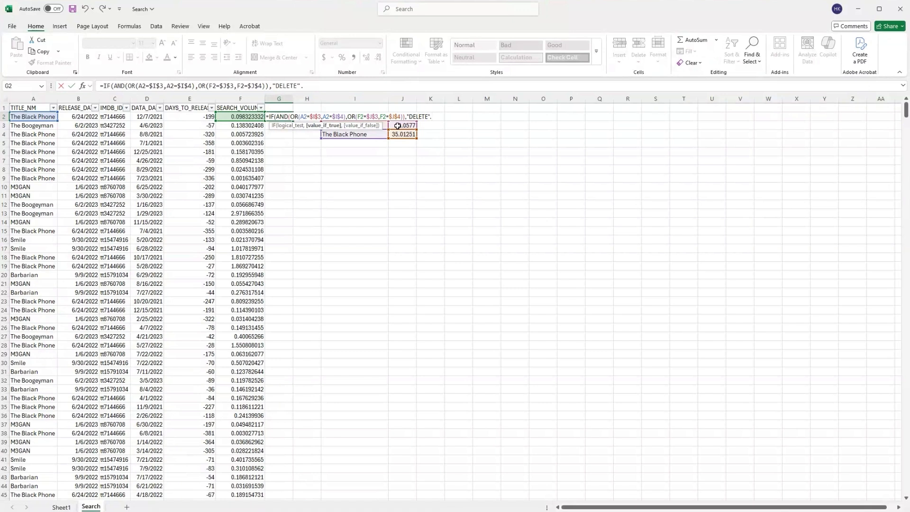
pyautogui.write('",')
pyautogui.press('Return')
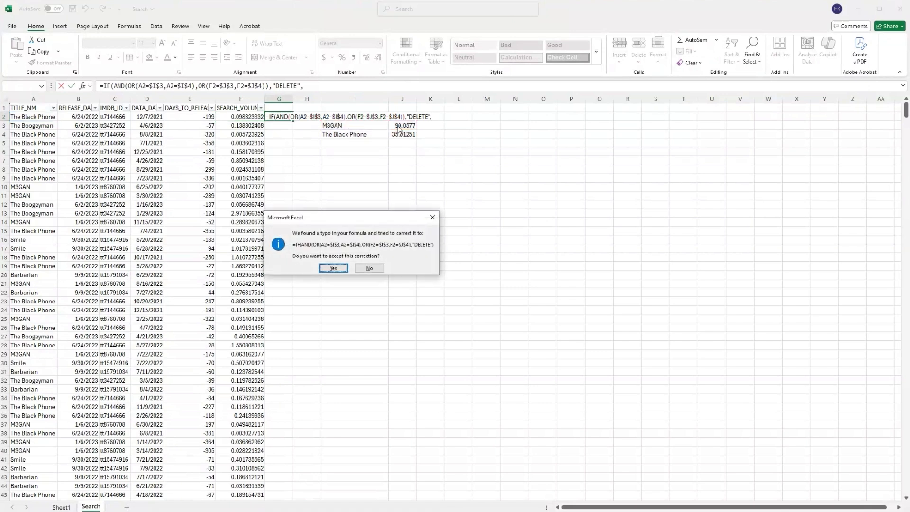
pyautogui.click(433, 218)
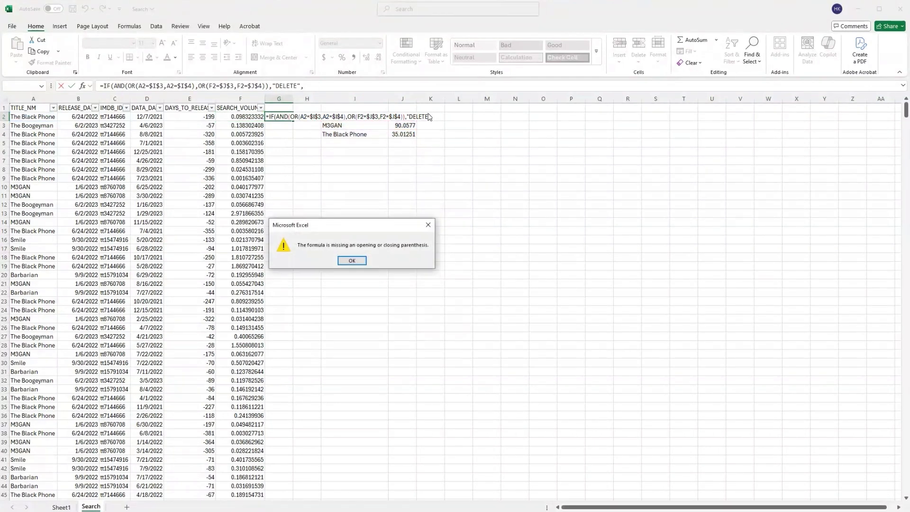
pyautogui.click(352, 261)
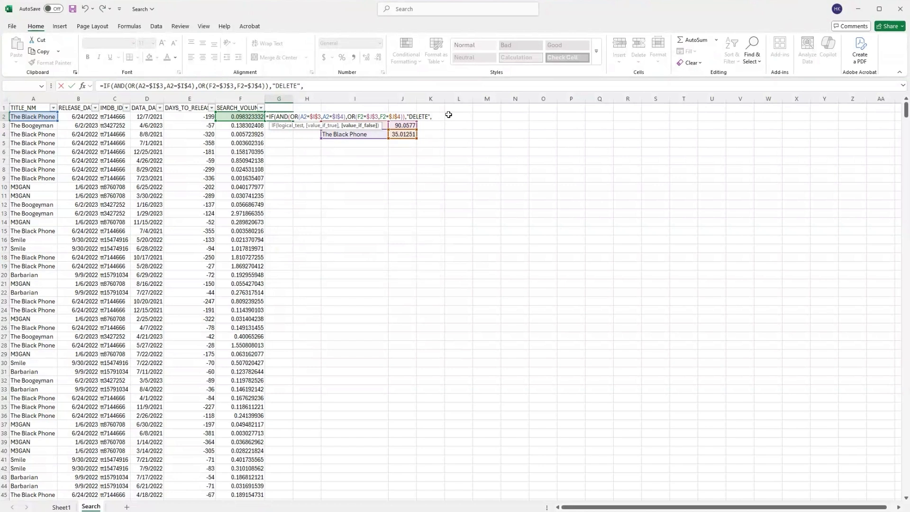
pyautogui.write('"KEEP")')
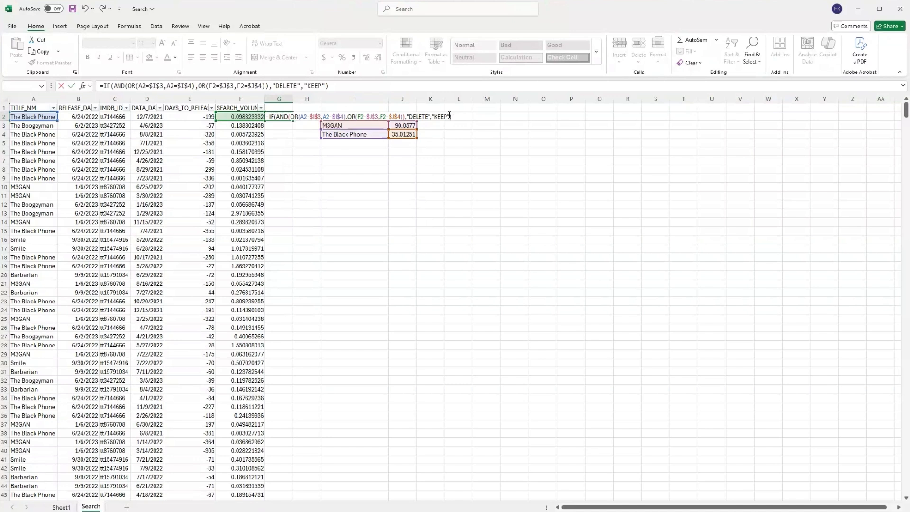
pyautogui.press('Return')
pyautogui.press('Up')
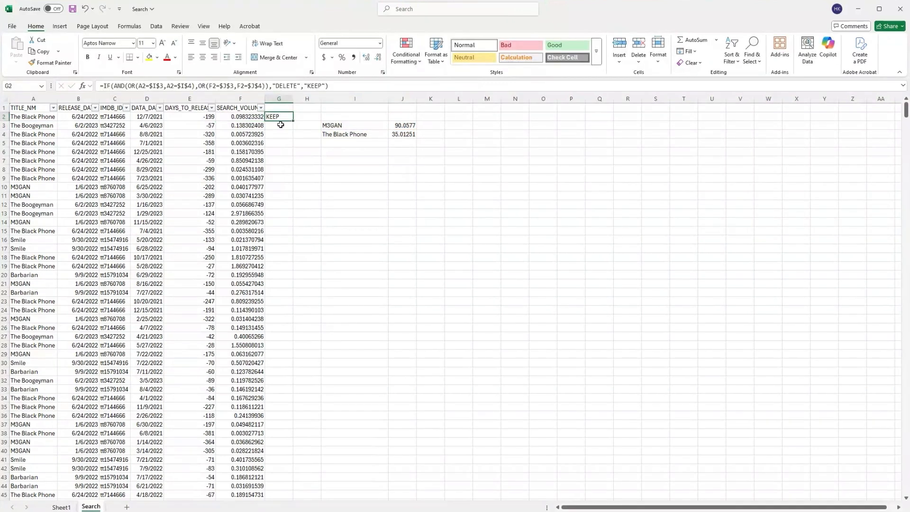
# Fill the G2 formula down to all data rows and enter the header VALIDATE in G1.
pyautogui.doubleClick(293, 120)
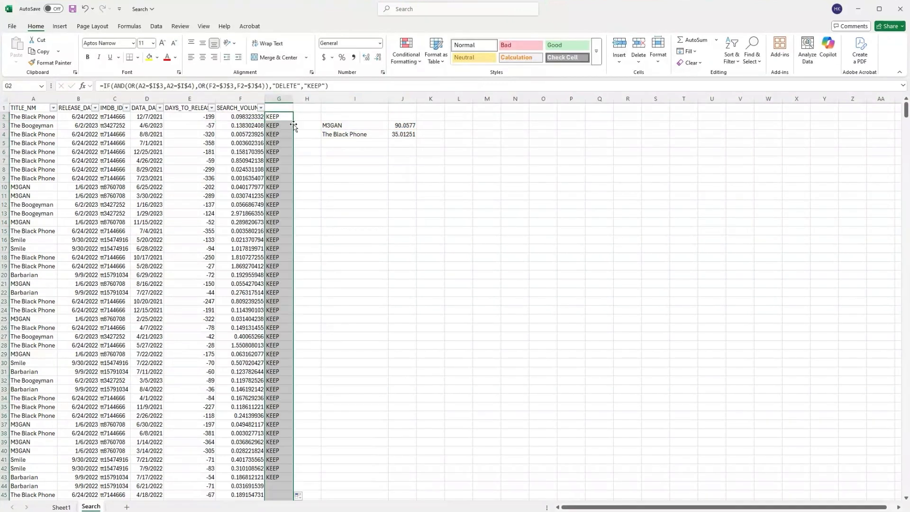
pyautogui.click(290, 107)
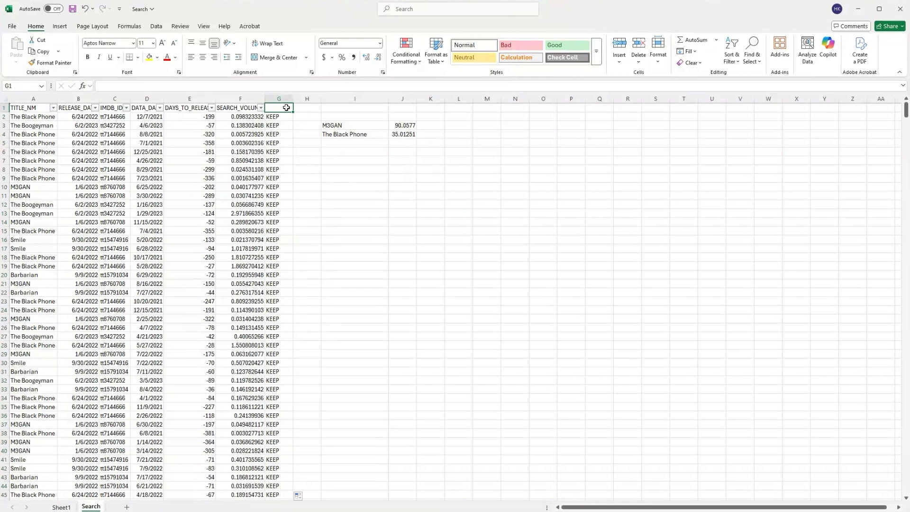
pyautogui.write('VALIDATE')
pyautogui.hotkey('ctrl', 'Return')
# Remove the existing filter and reapply it across columns A:G so that it includes the VALIDATE column.
pyautogui.hotkey('ctrl', 'shift', 'Left')
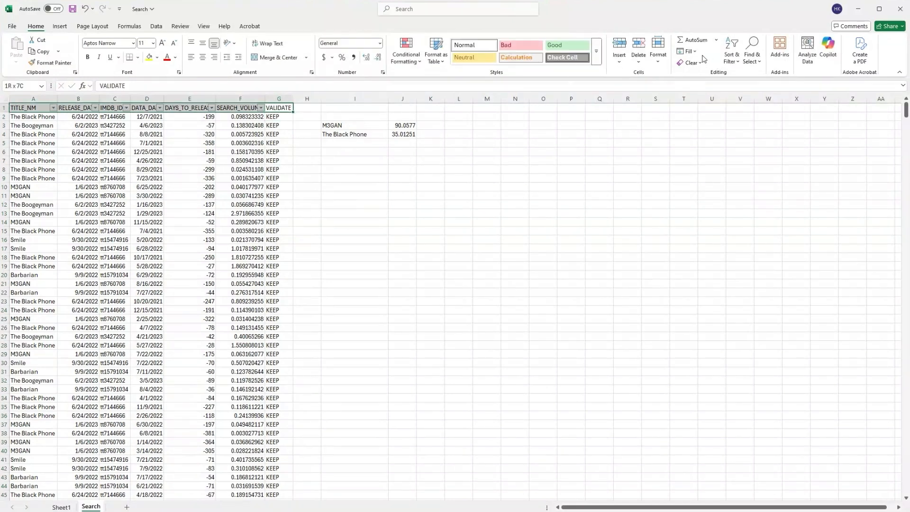
pyautogui.click(731, 55)
pyautogui.click(748, 105)
pyautogui.click(431, 142)
pyautogui.moveTo(29, 99); pyautogui.dragTo(278, 99)
pyautogui.click(732, 54)
pyautogui.click(748, 107)
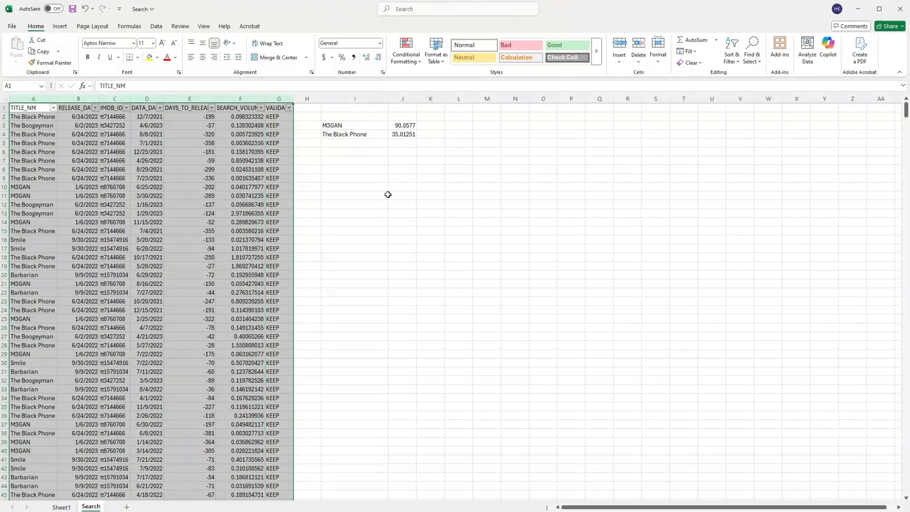
pyautogui.click(385, 195)
# Filter the VALIDATE column to show only the DELETE rows.
pyautogui.click(289, 108)
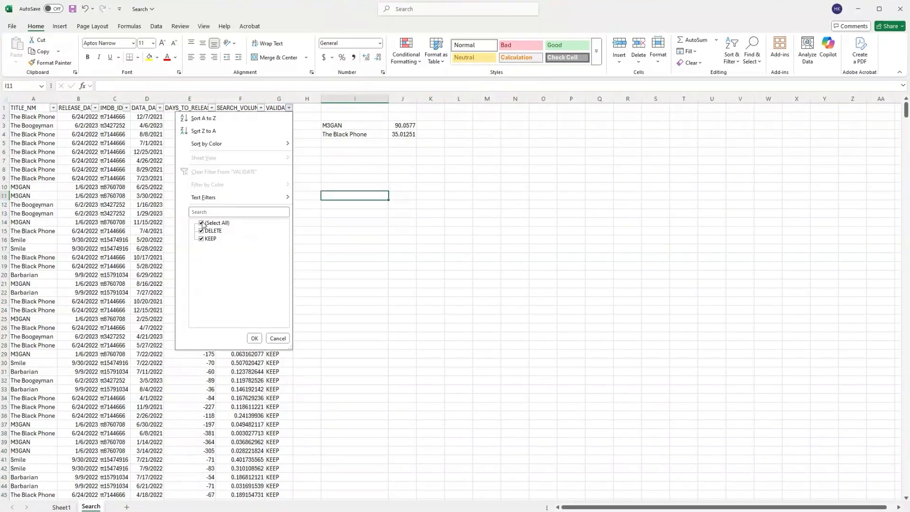
pyautogui.click(202, 223)
pyautogui.click(202, 231)
pyautogui.click(254, 338)
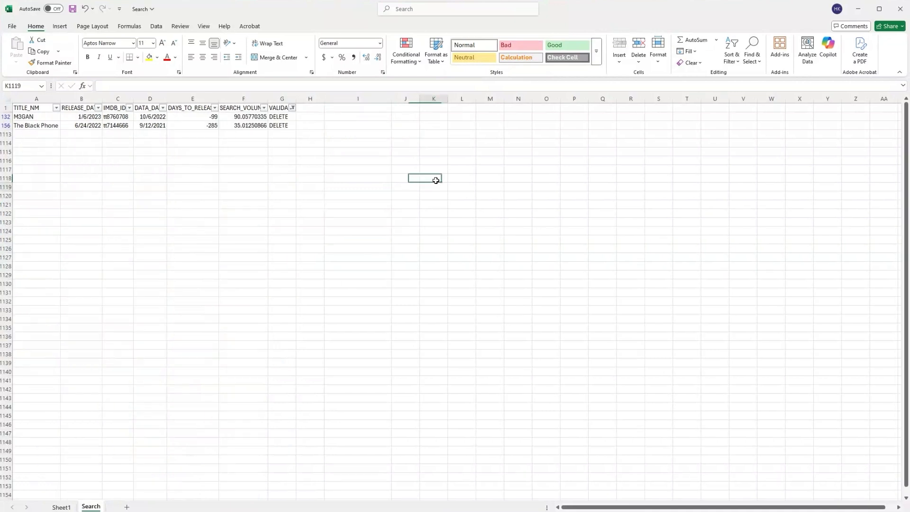
# Inspect the filtered outlier rows and the VALIDATE formula in the M3GAN row.
pyautogui.moveTo(44, 116); pyautogui.dragTo(291, 135)
pyautogui.click(282, 212)
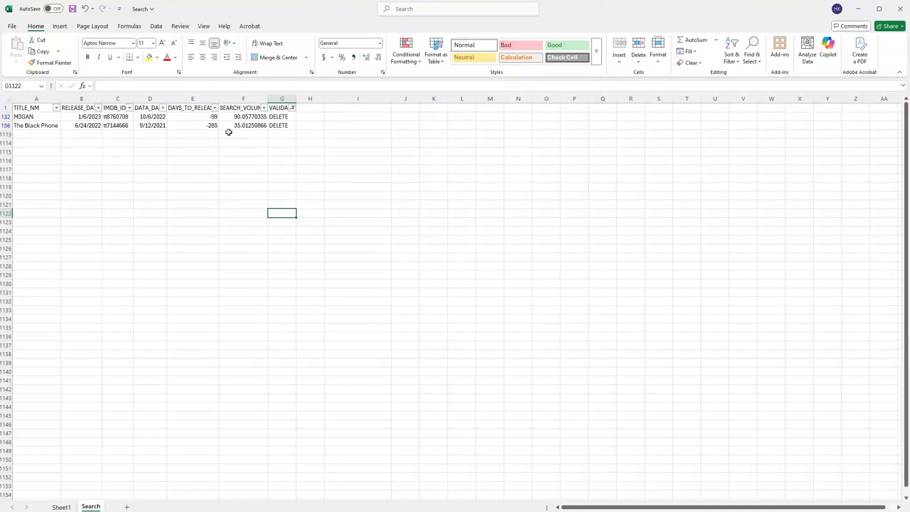
pyautogui.click(285, 117)
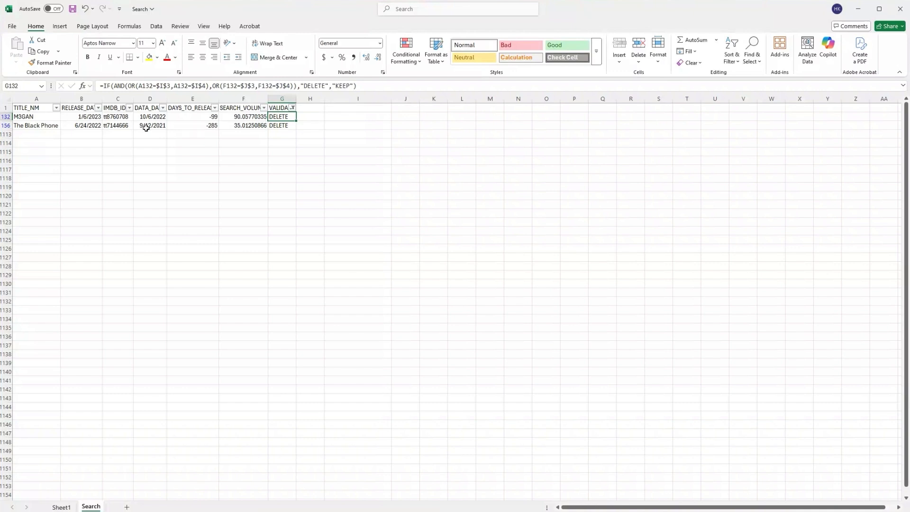
# Clear the SEARCH_VOLUME values in the filtered M3GAN and The Black Phone outlier rows.
pyautogui.moveTo(262, 117); pyautogui.dragTo(19, 126)
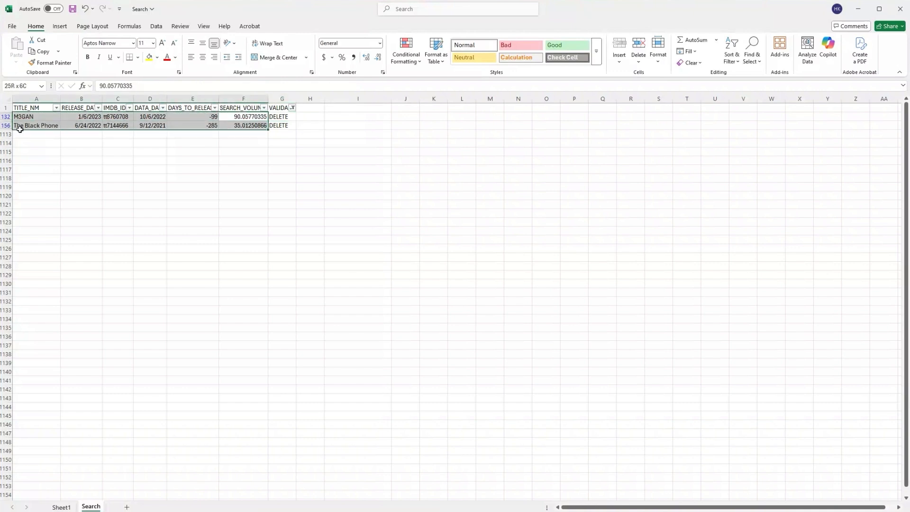
pyautogui.click(210, 118)
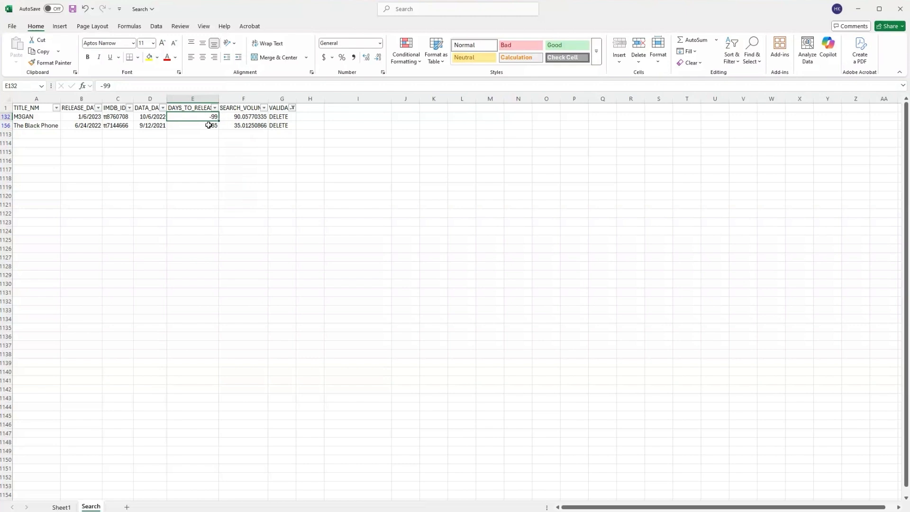
pyautogui.click(209, 126)
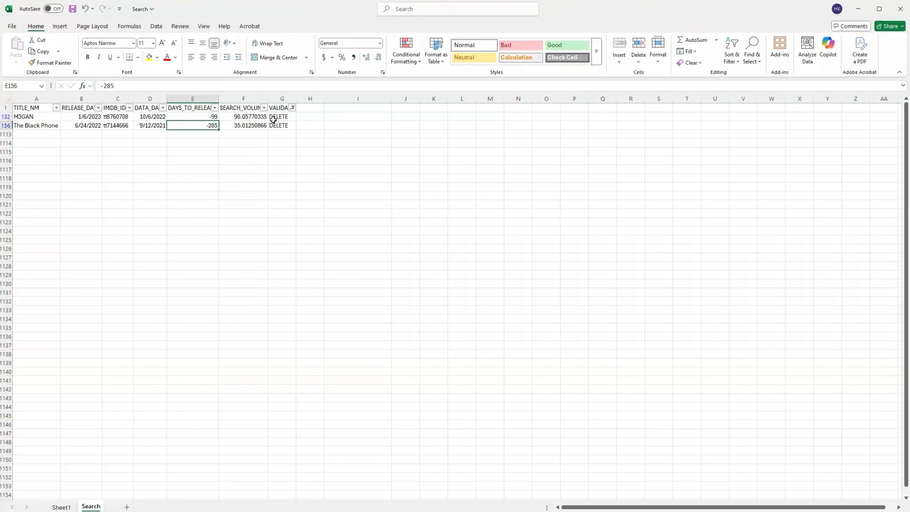
pyautogui.moveTo(256, 115); pyautogui.dragTo(257, 125)
pyautogui.press('Delete')
pyautogui.click(309, 169)
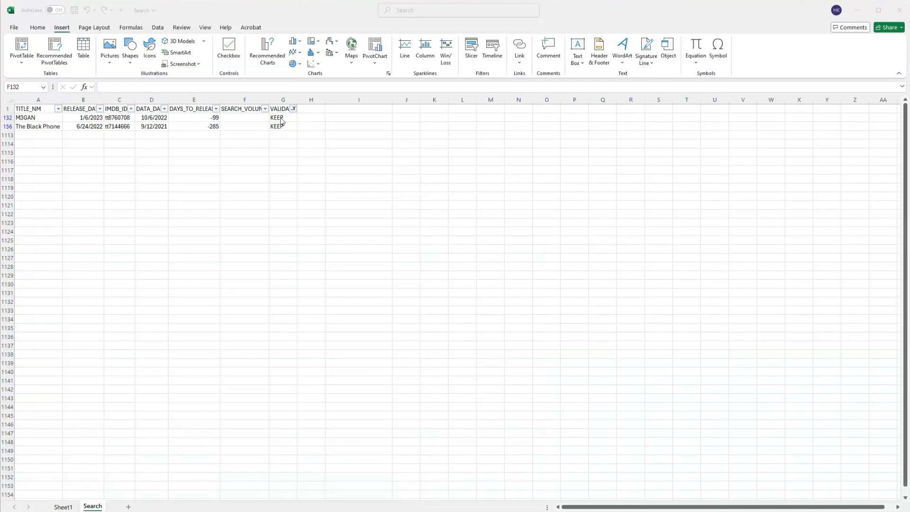
pyautogui.click(258, 120)
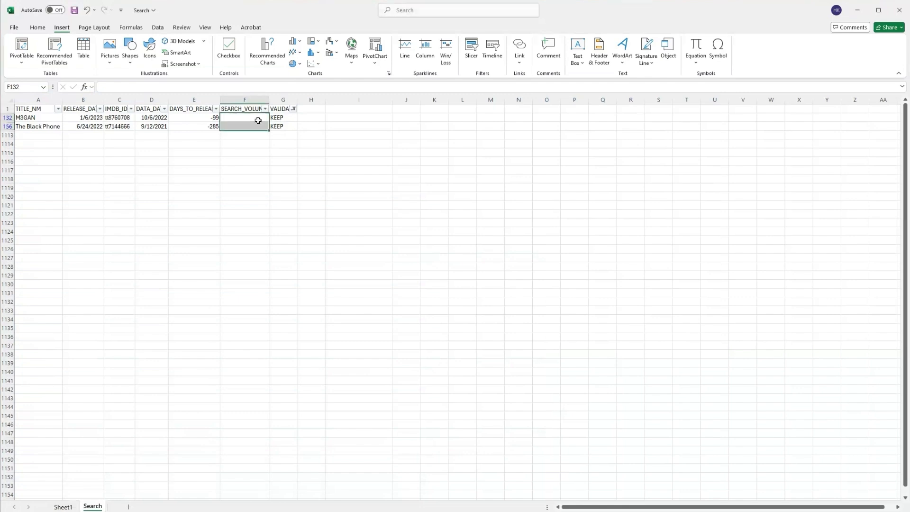
pyautogui.click(266, 120)
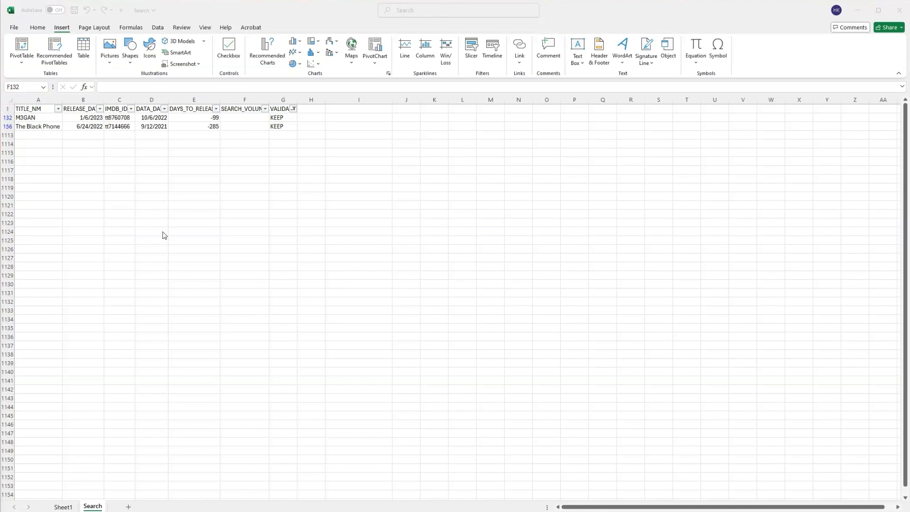
pyautogui.click(319, 126)
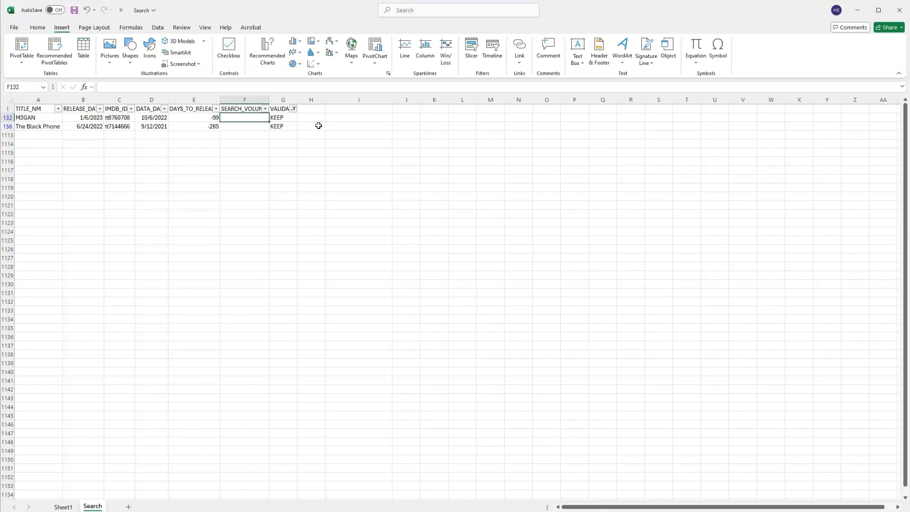
# Reset the VALIDATE column filter to select all values so that every row is shown.
pyautogui.click(286, 109)
pyautogui.click(294, 109)
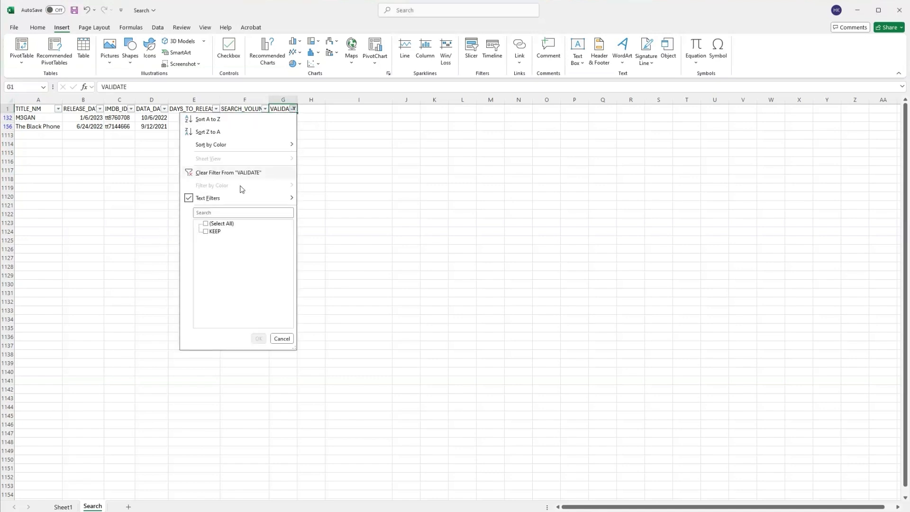
pyautogui.click(205, 224)
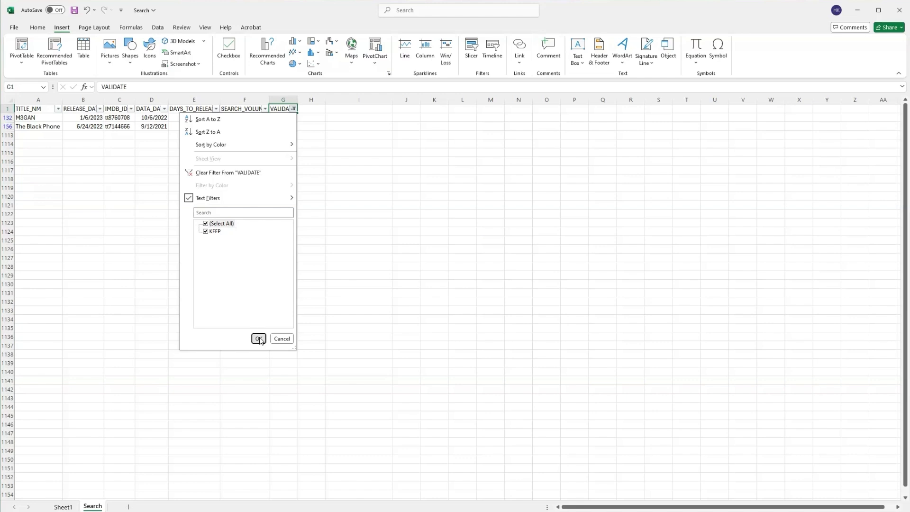
pyautogui.click(259, 339)
pyautogui.moveTo(148, 188); pyautogui.dragTo(148, 196)
# Filter TITLE_NM to M3GAN only and sort DAYS_TO_RELEASE from largest to smallest.
pyautogui.click(55, 109)
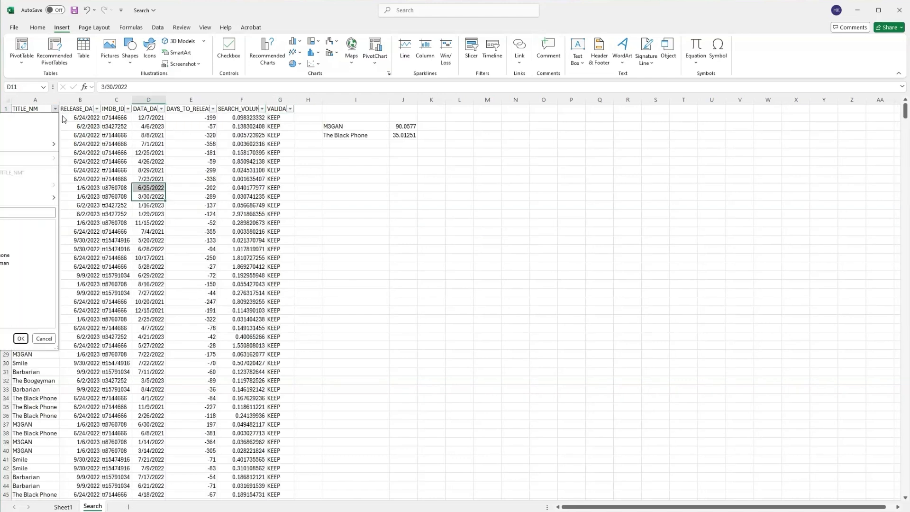
pyautogui.click(20, 338)
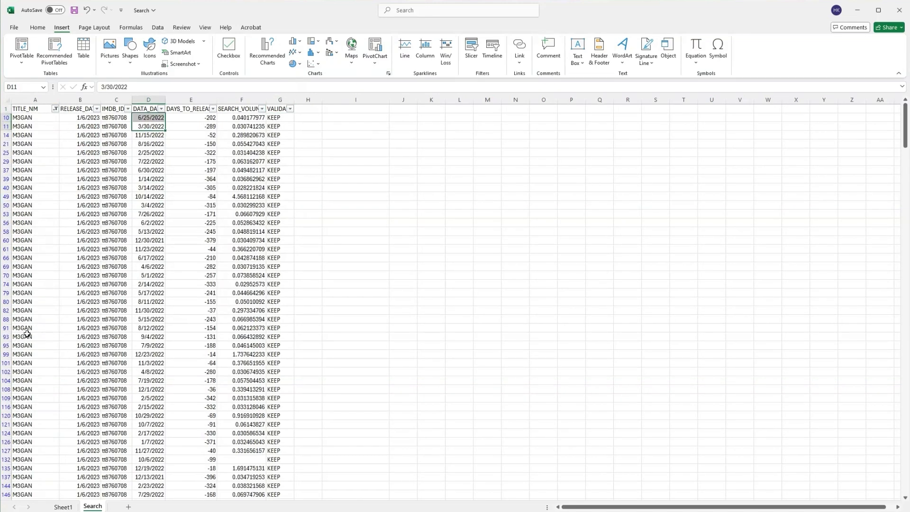
pyautogui.click(191, 100)
pyautogui.click(280, 135)
pyautogui.click(213, 109)
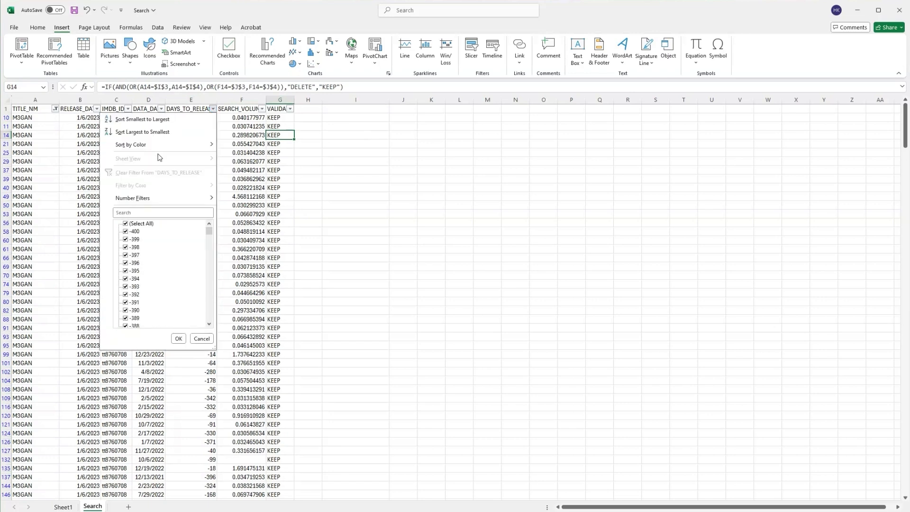
pyautogui.click(185, 135)
pyautogui.click(242, 144)
# Fill the blank M3GAN search volume in F249 with =AVERAGEA(F248,F252), averaging the visible values above and below.
pyautogui.scroll(-19, 327, 304)
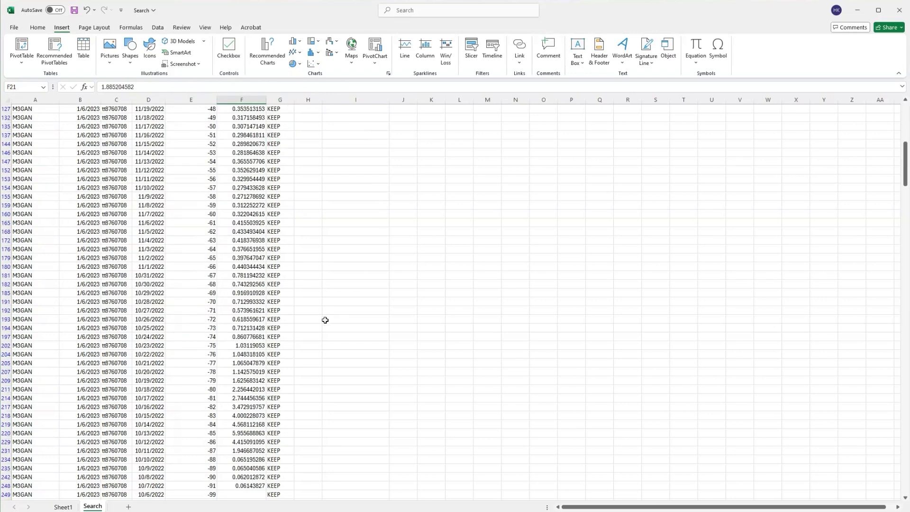
pyautogui.click(257, 338)
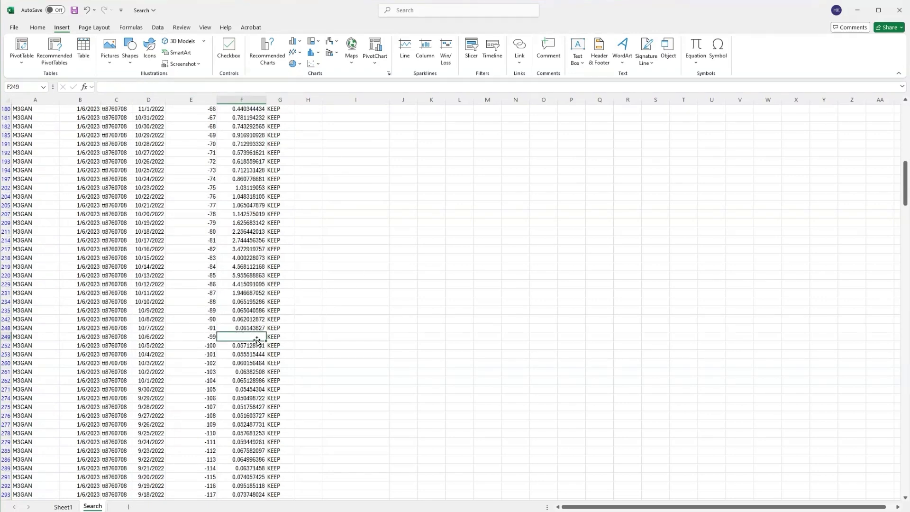
pyautogui.write('=AV')
pyautogui.doubleClick(256, 361)
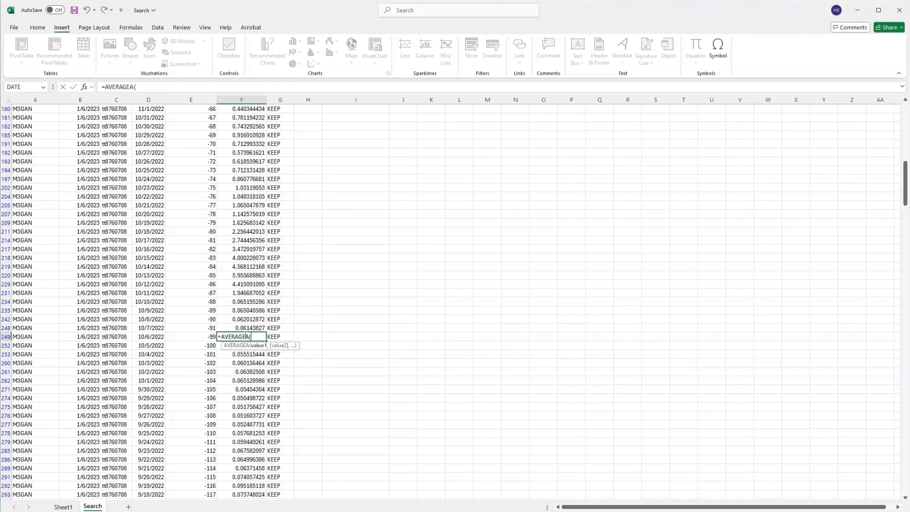
pyautogui.click(257, 327)
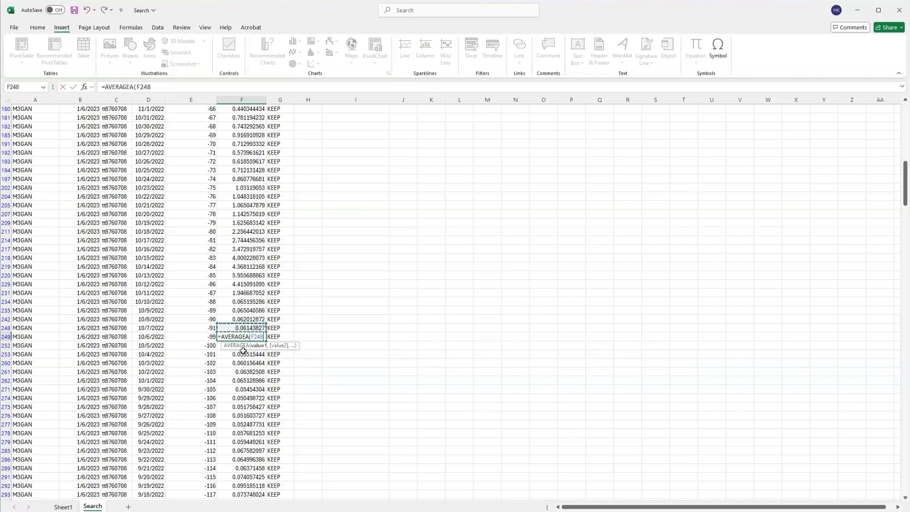
pyautogui.write(',')
pyautogui.click(219, 347)
pyautogui.write(')')
pyautogui.press('Return')
# Replace the AVERAGEA formula in F249 with its static value.
pyautogui.click(254, 340)
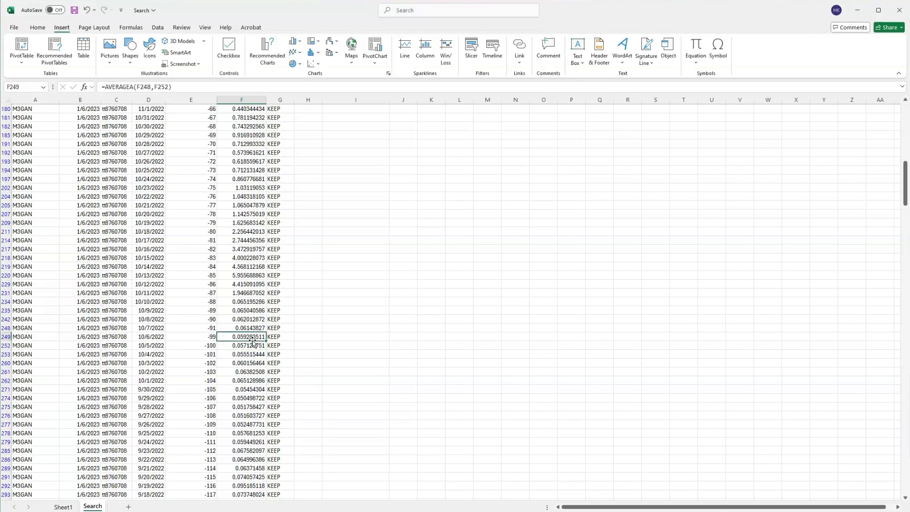
pyautogui.tripleClick(142, 87)
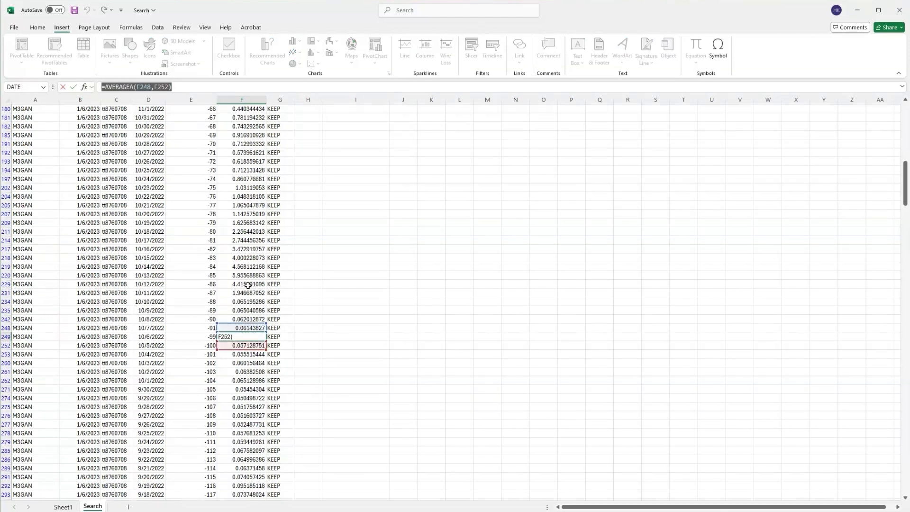
pyautogui.press('Escape')
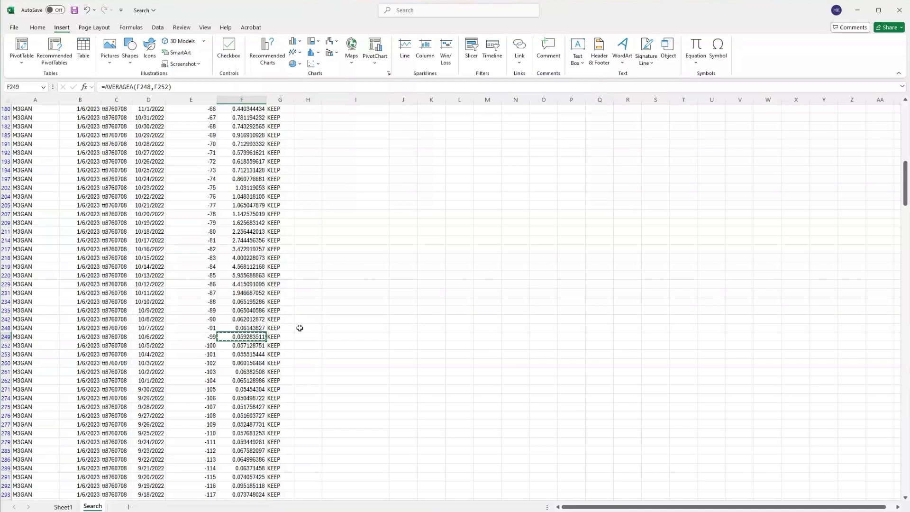
pyautogui.hotkey('ctrl', 'shift', 'v')
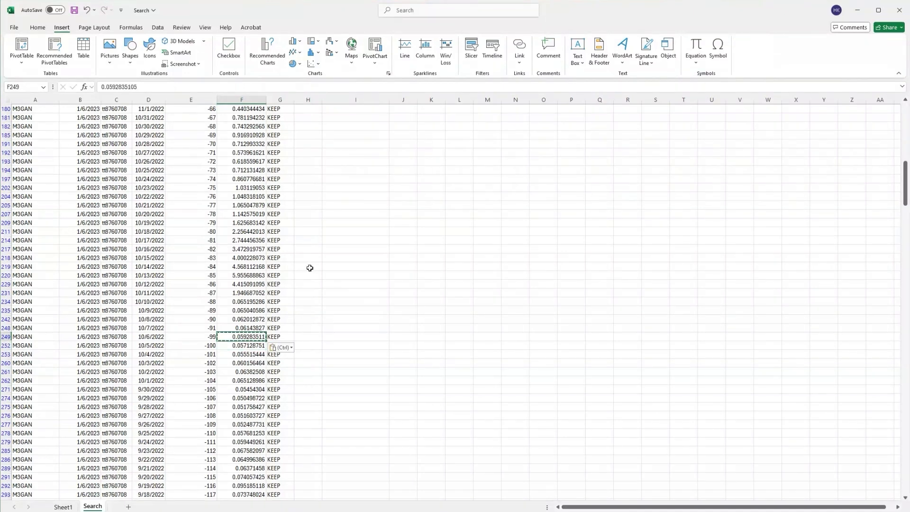
# Switch the TITLE_NM filter to The Black Phone and sort DAYS_TO_RELEASE from largest to smallest.
pyautogui.scroll(14, 228, 293)
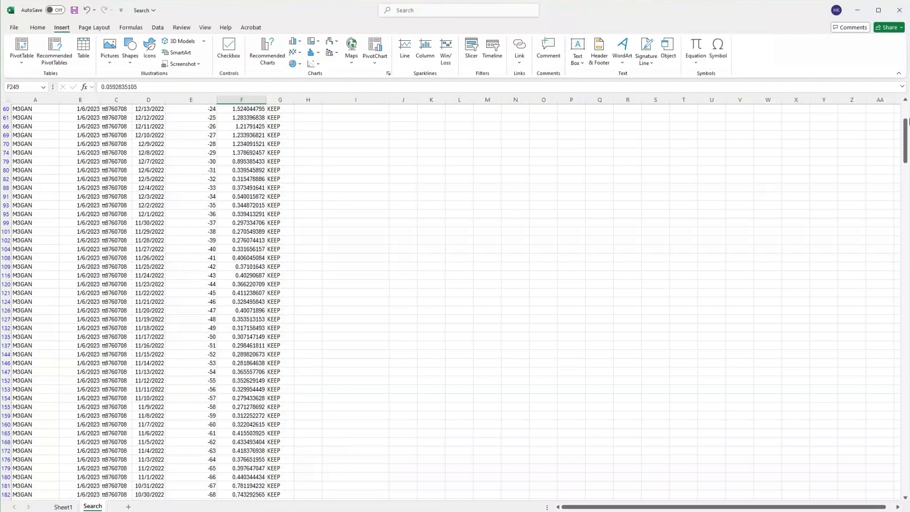
pyautogui.moveTo(907, 122); pyautogui.dragTo(907, 116)
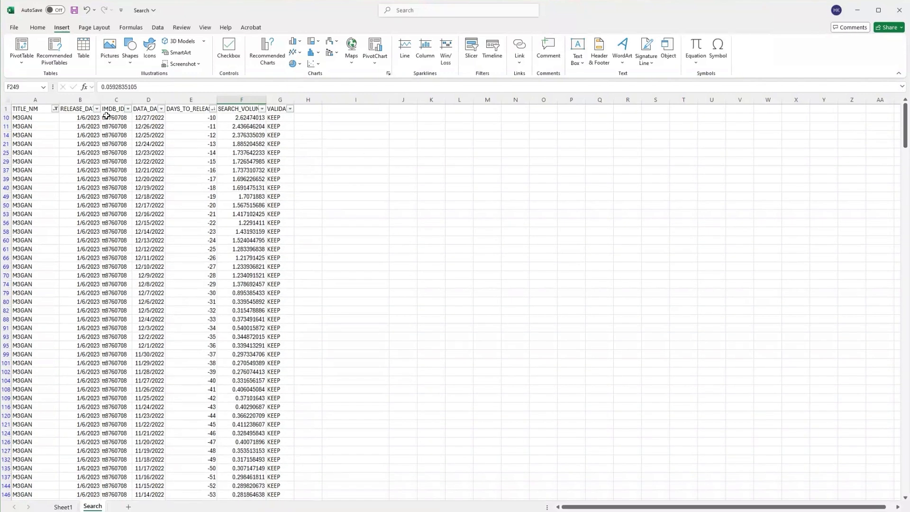
pyautogui.click(55, 108)
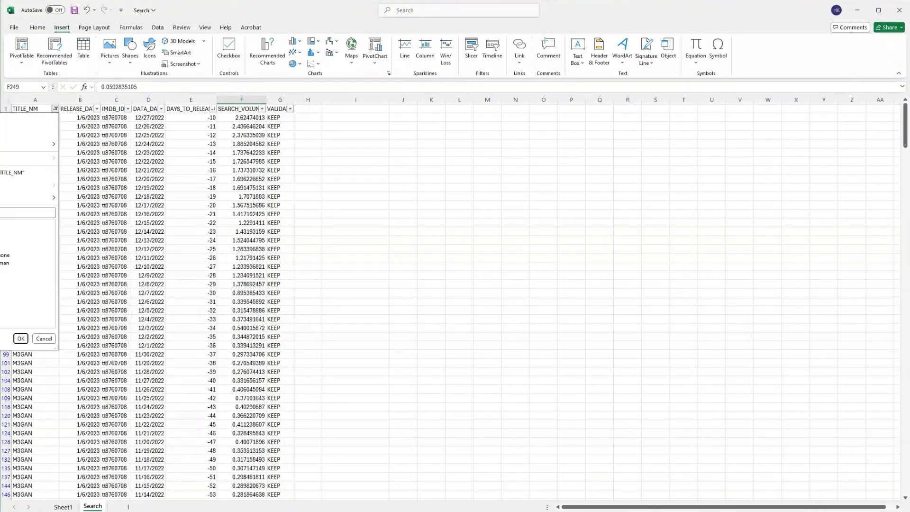
pyautogui.click(21, 339)
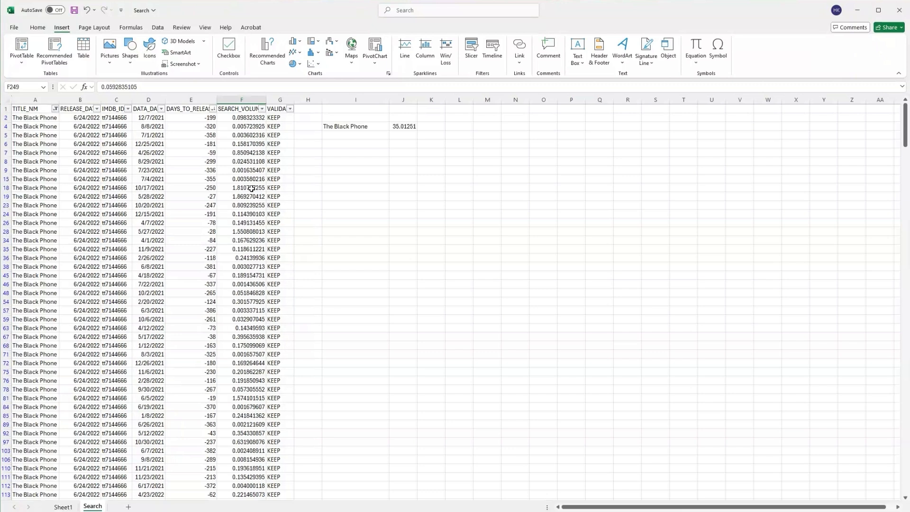
pyautogui.click(213, 109)
pyautogui.click(175, 144)
pyautogui.click(254, 196)
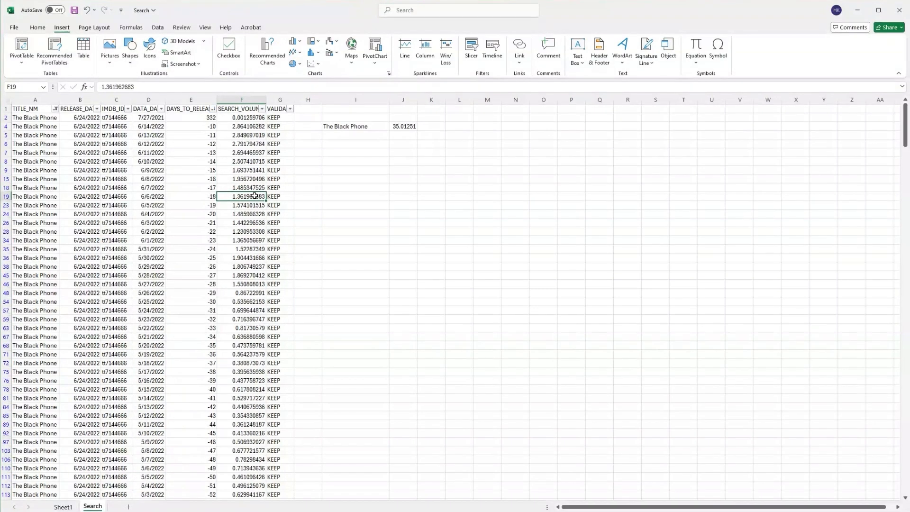
# Fill the blank search volume for The Black Phone in F801 with =AVERAGE(F797,F805).
pyautogui.moveTo(905, 142); pyautogui.dragTo(906, 384)
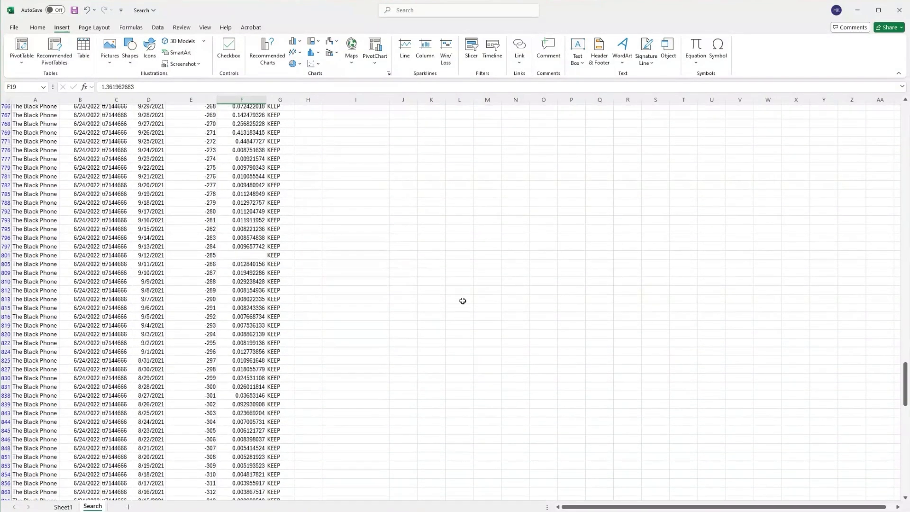
pyautogui.click(252, 266)
pyautogui.click(252, 257)
pyautogui.write('=AVERA')
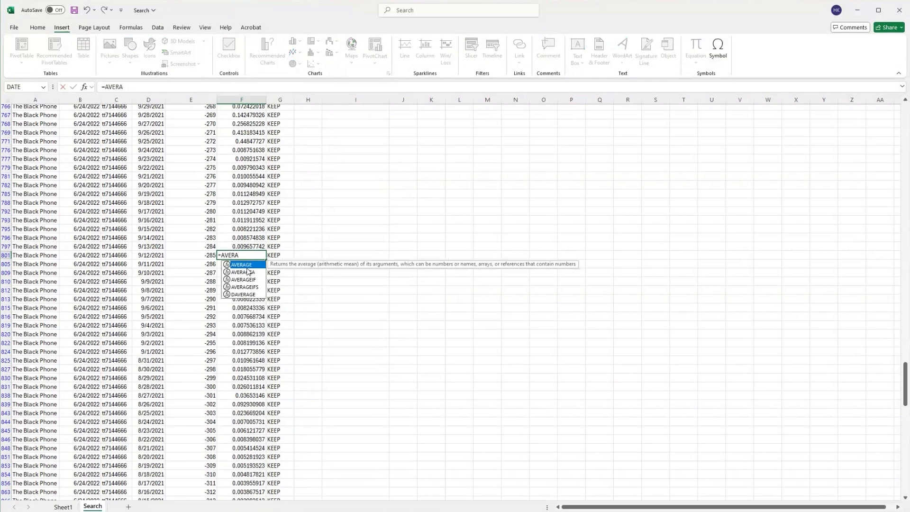
pyautogui.doubleClick(247, 265)
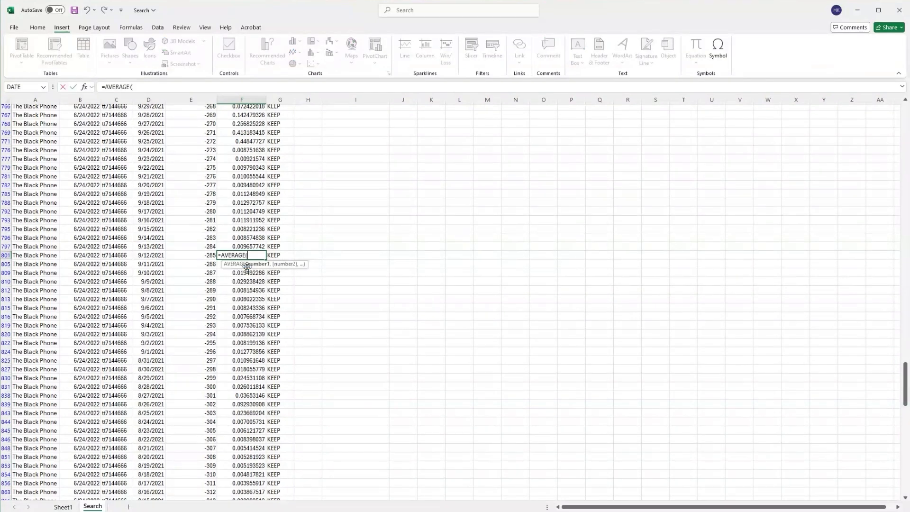
pyautogui.click(252, 247)
pyautogui.write(',')
pyautogui.click(218, 266)
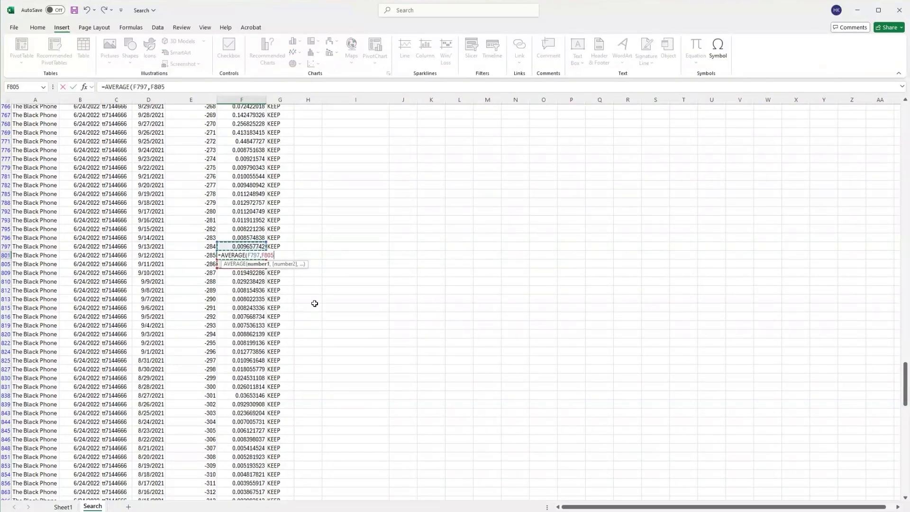
pyautogui.press('Return')
# Replace the AVERAGE formula in F801 with its static value.
pyautogui.click(249, 256)
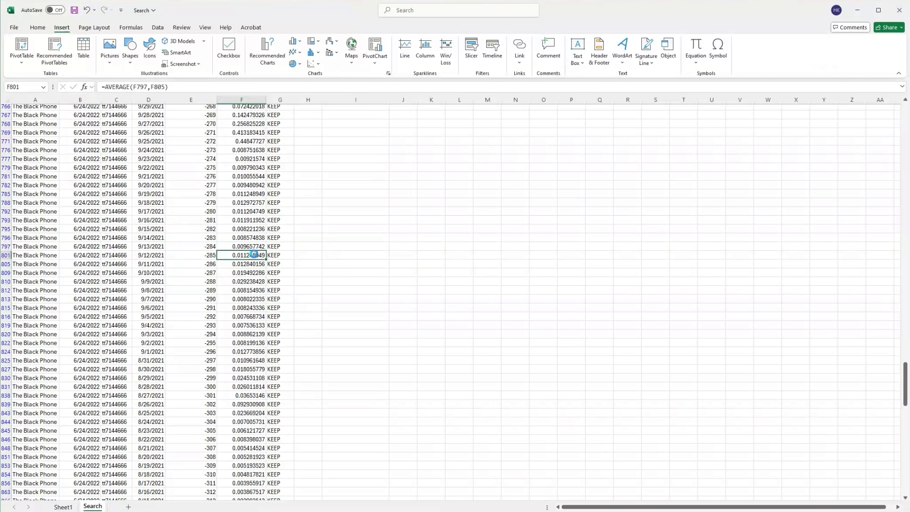
pyautogui.hotkey('ctrl', 'c')
pyautogui.hotkey('ctrl', 'shift', 'v')
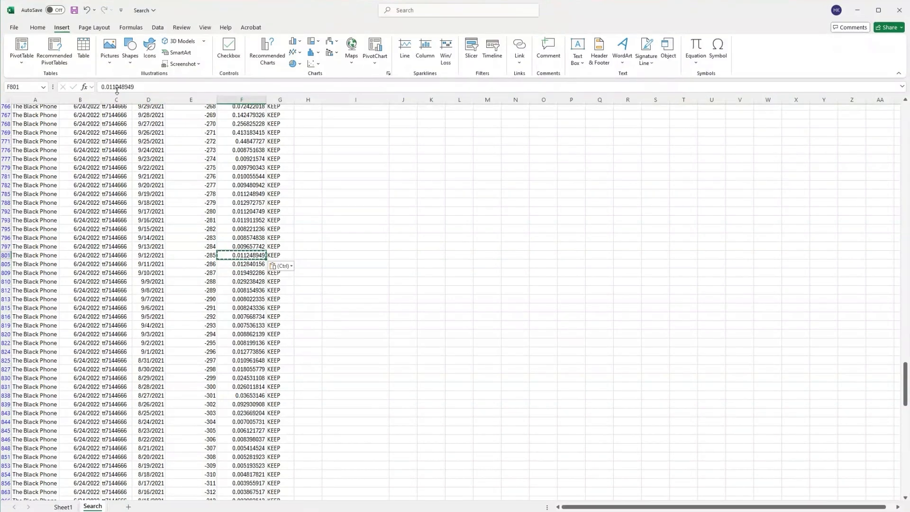
pyautogui.press('Escape')
pyautogui.click(272, 184)
# Reset the TITLE_NM filter so that the rows of all movies are shown.
pyautogui.moveTo(906, 370); pyautogui.dragTo(905, 111)
pyautogui.click(35, 100)
pyautogui.click(55, 109)
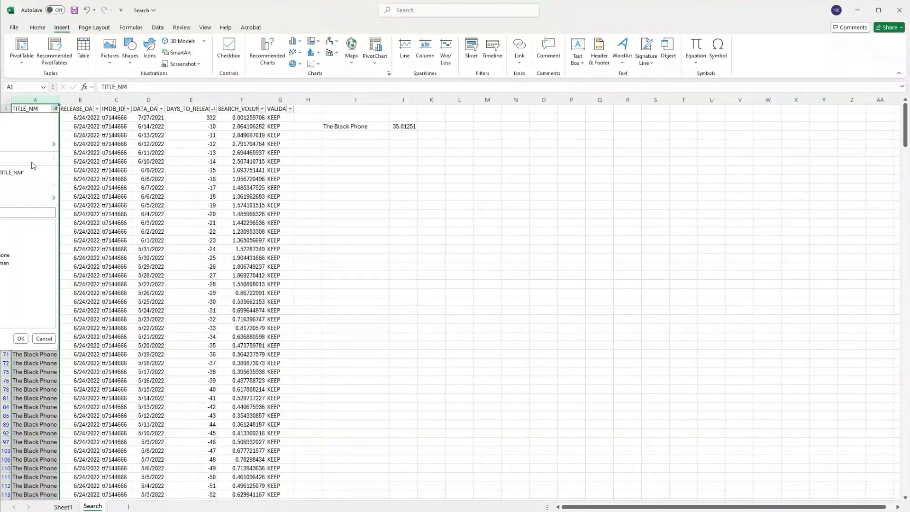
pyautogui.click(21, 338)
# Clear the helper outlier titles and values from columns I and J.
pyautogui.moveTo(356, 214); pyautogui.dragTo(343, 136)
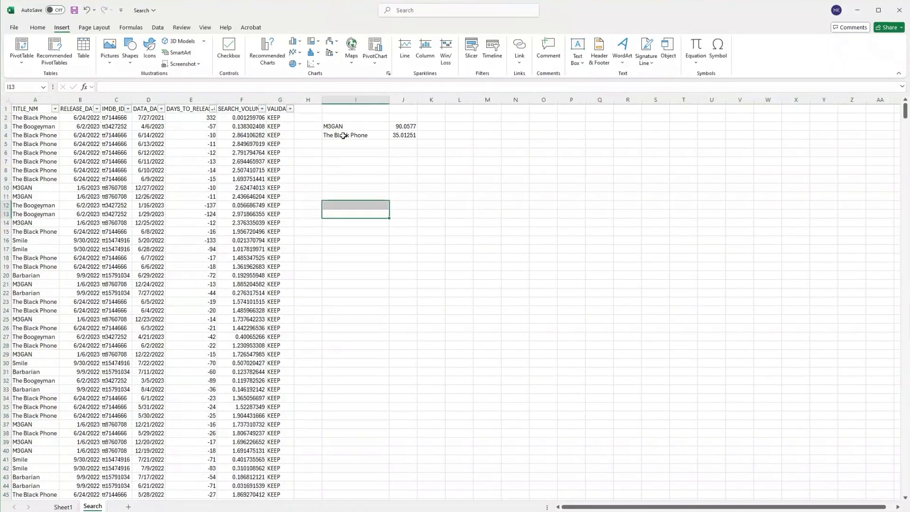
pyautogui.moveTo(332, 101); pyautogui.dragTo(403, 99)
pyautogui.press('Delete')
pyautogui.click(423, 189)
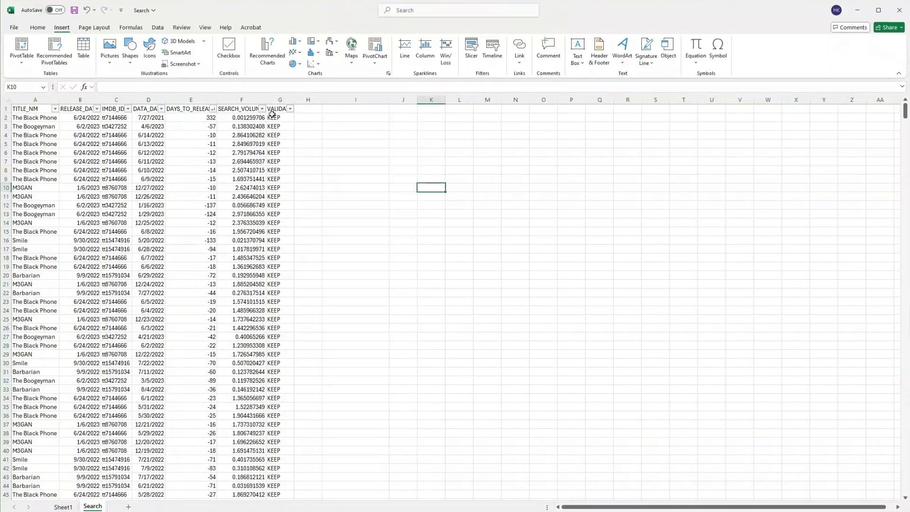
# Delete the VALIDATE column G from the sheet.
pyautogui.click(279, 99)
pyautogui.rightClick(280, 99)
pyautogui.click(332, 199)
pyautogui.click(403, 205)
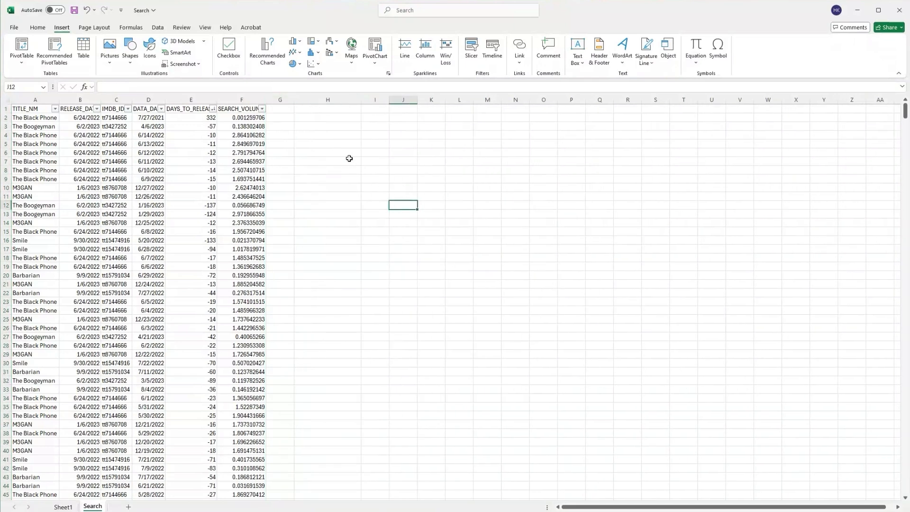
# Clear the helper outlier titles and values from E5:F6 on Sheet1.
pyautogui.hotkey('ctrl', 'pageup')
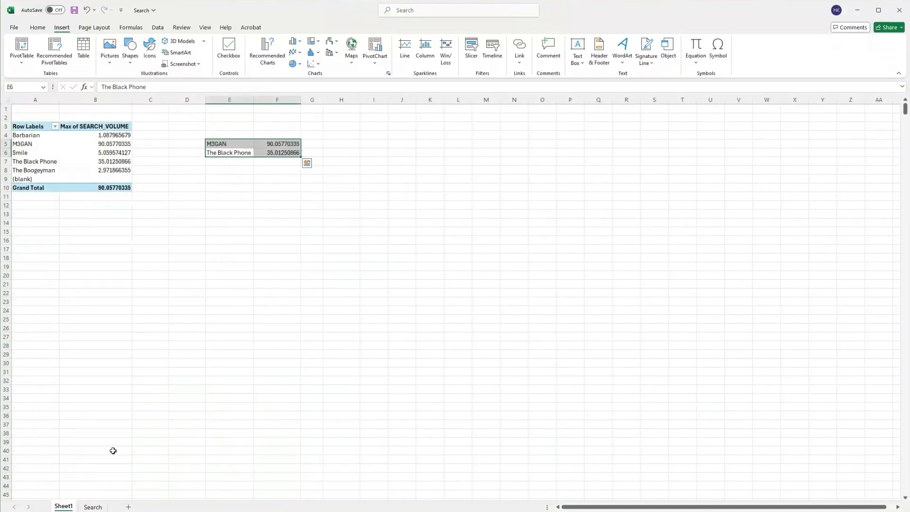
pyautogui.click(73, 162)
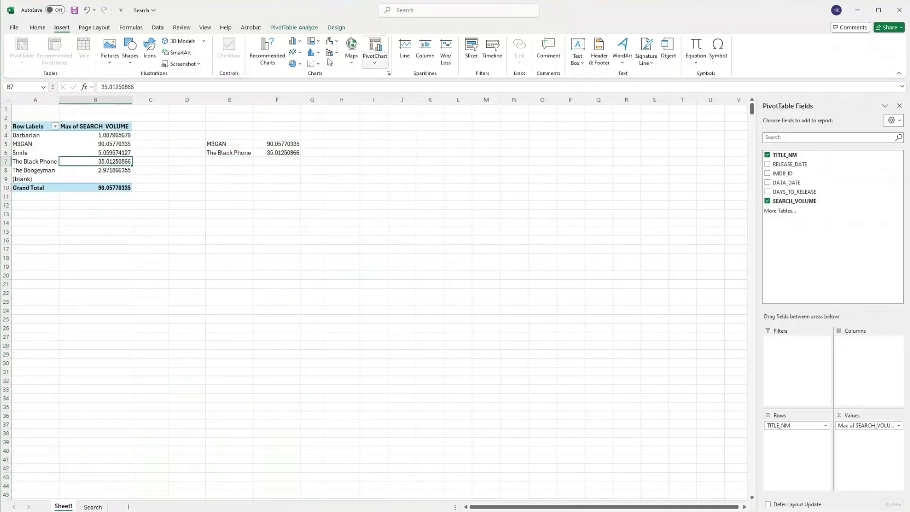
pyautogui.moveTo(238, 132); pyautogui.dragTo(289, 170)
pyautogui.press('Delete')
pyautogui.click(73, 138)
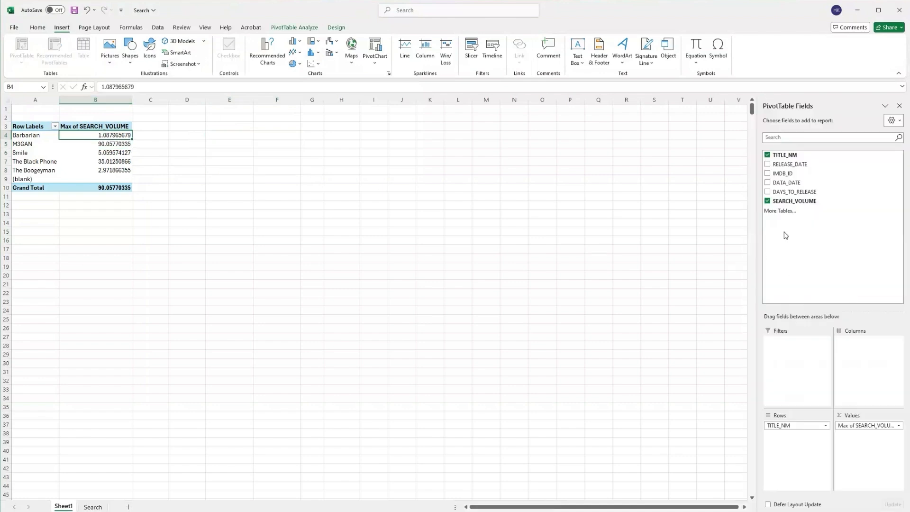
# Summarize the PivotTable's SEARCH_VOLUME value field by Sum.
pyautogui.moveTo(787, 155); pyautogui.dragTo(815, 179)
pyautogui.click(858, 426)
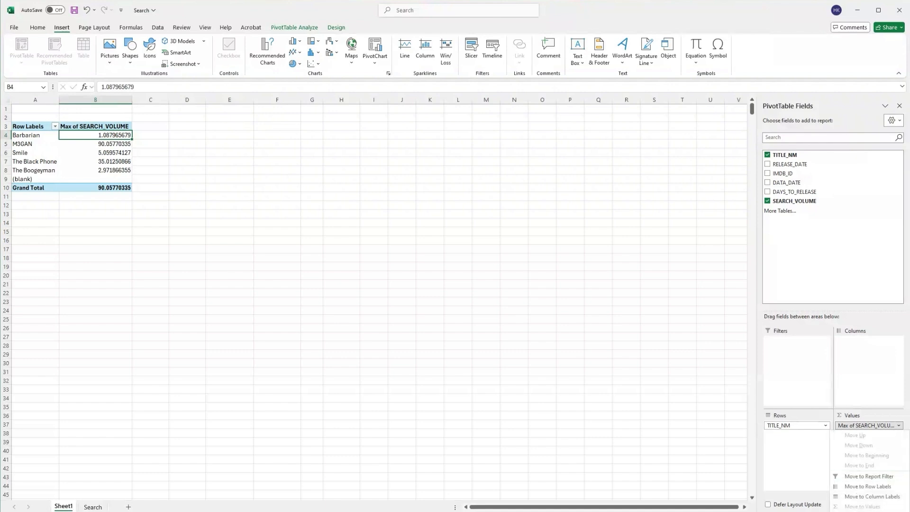
pyautogui.click(870, 511)
pyautogui.doubleClick(419, 239)
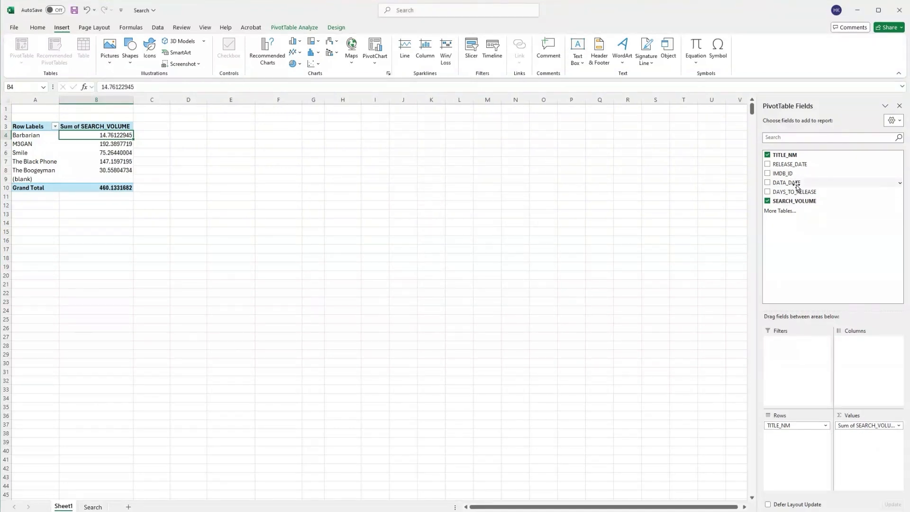
# Arrange the PivotTable with DAYS_TO_RELEASE as rows and TITLE_NM as columns.
pyautogui.moveTo(795, 194); pyautogui.dragTo(858, 344)
pyautogui.click(185, 185)
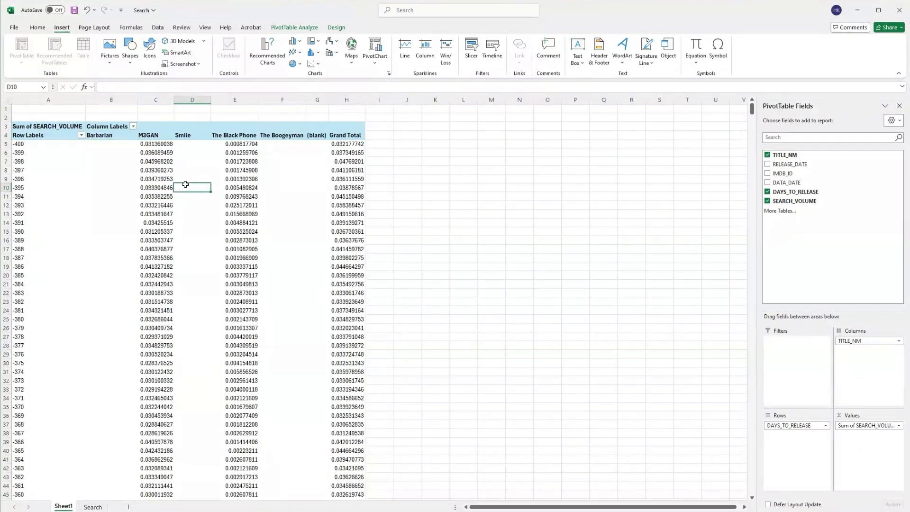
pyautogui.click(64, 157)
pyautogui.click(81, 153)
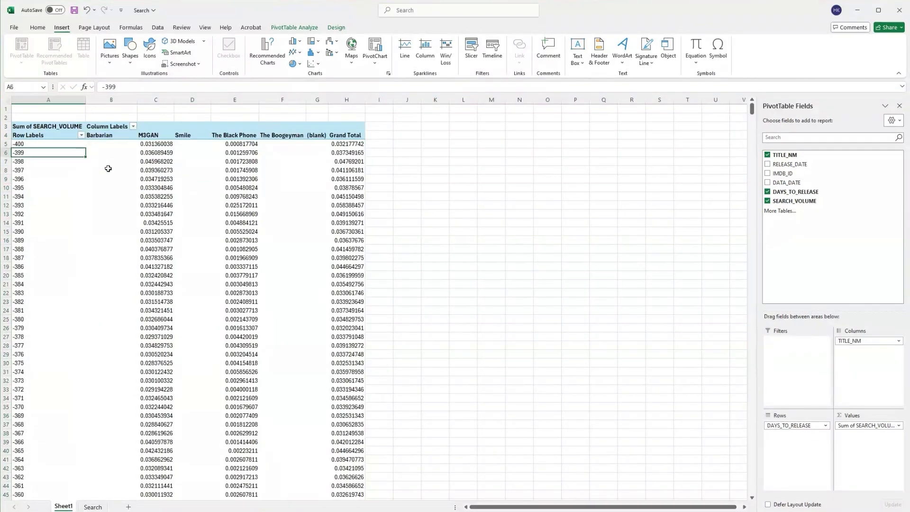
# Insert a line PivotChart from the whole PivotTable and place it beside the data.
pyautogui.click(52, 126)
pyautogui.hotkey('ctrl', 'a')
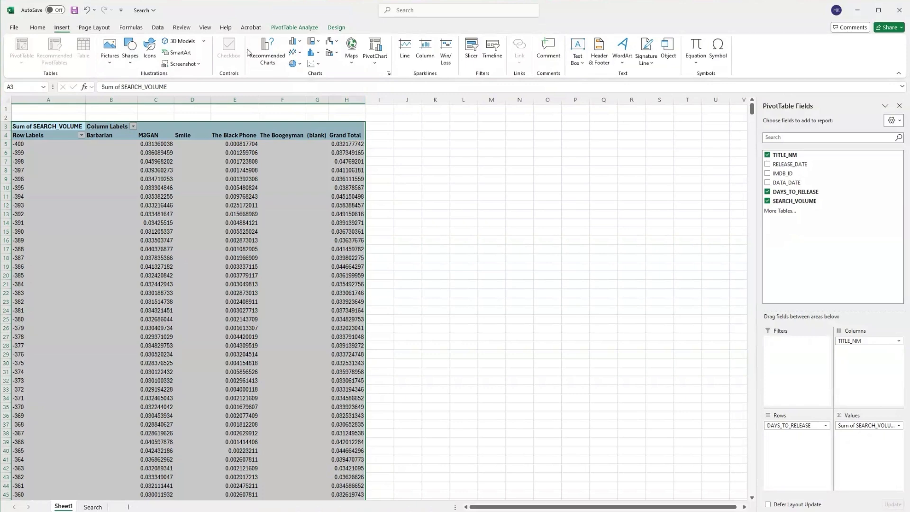
pyautogui.click(294, 41)
pyautogui.click(297, 81)
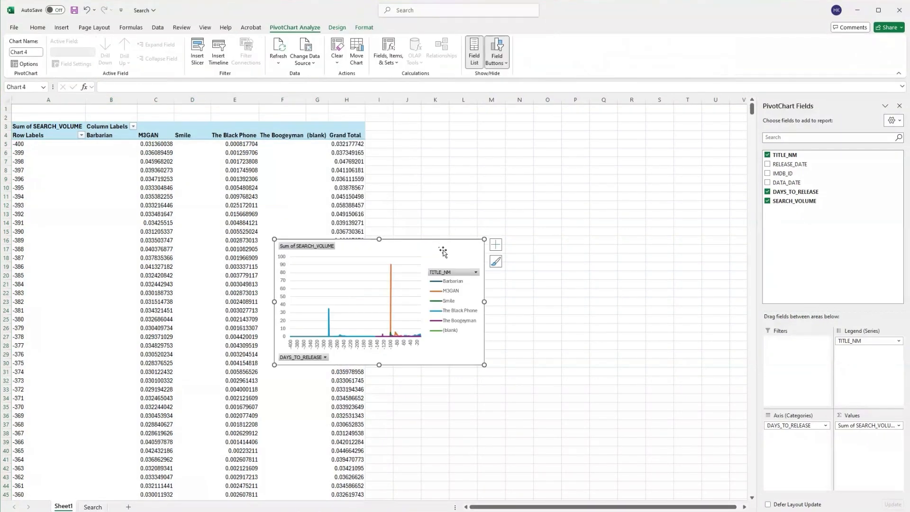
pyautogui.moveTo(443, 251); pyautogui.dragTo(587, 187)
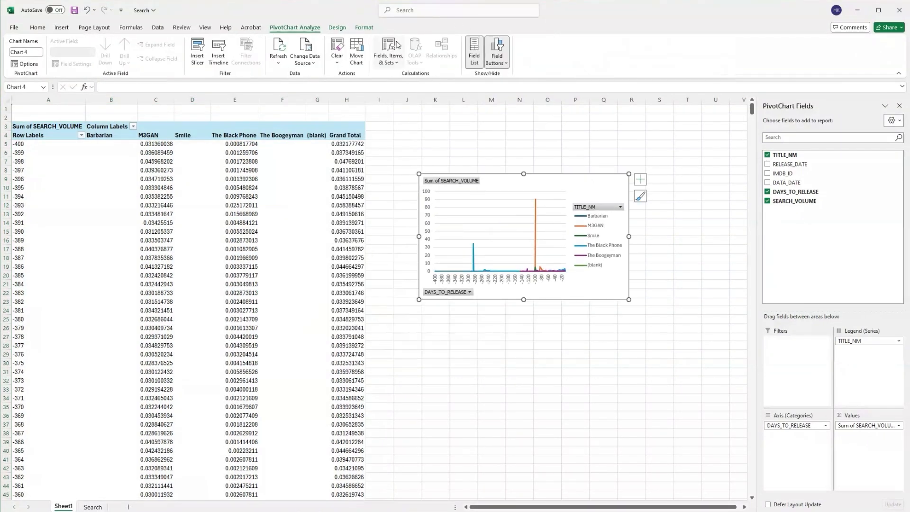
# Refresh the PivotChart data, then enlarge the chart and move it up to about row 4.
pyautogui.click(279, 47)
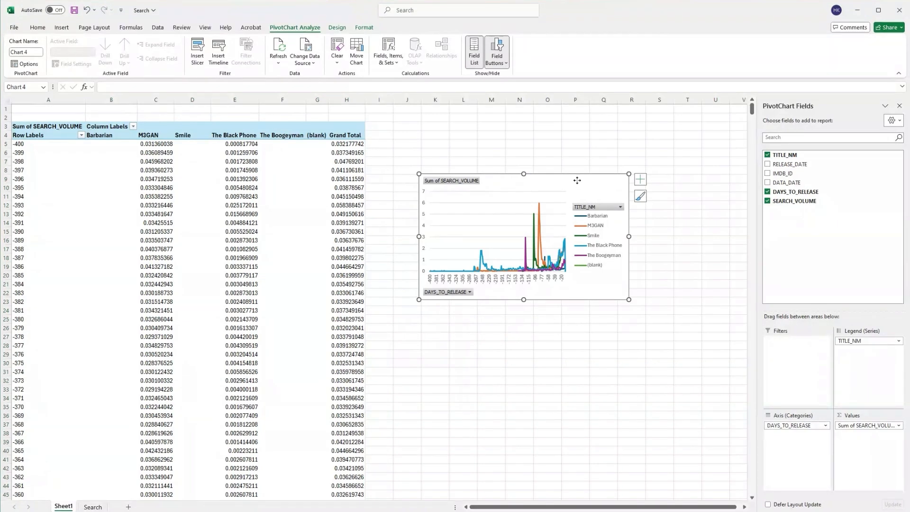
pyautogui.moveTo(628, 299); pyautogui.dragTo(704, 384)
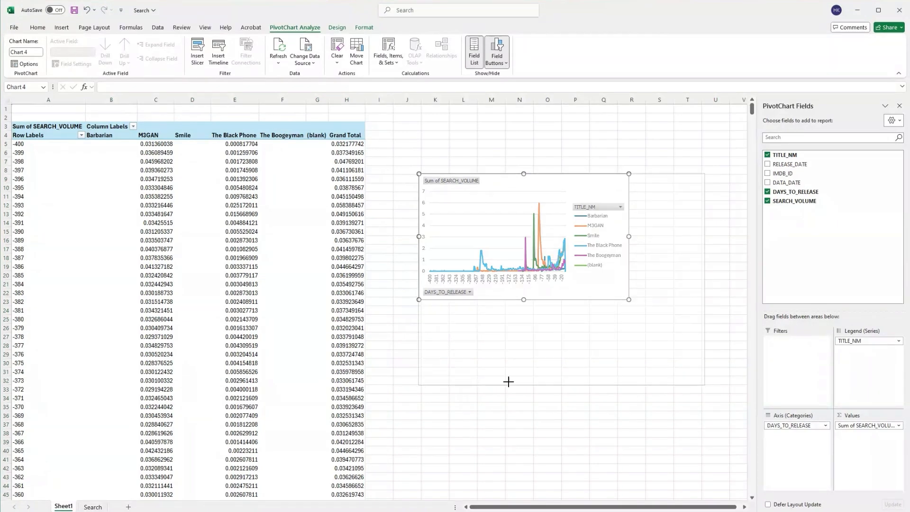
pyautogui.moveTo(419, 386); pyautogui.dragTo(335, 385)
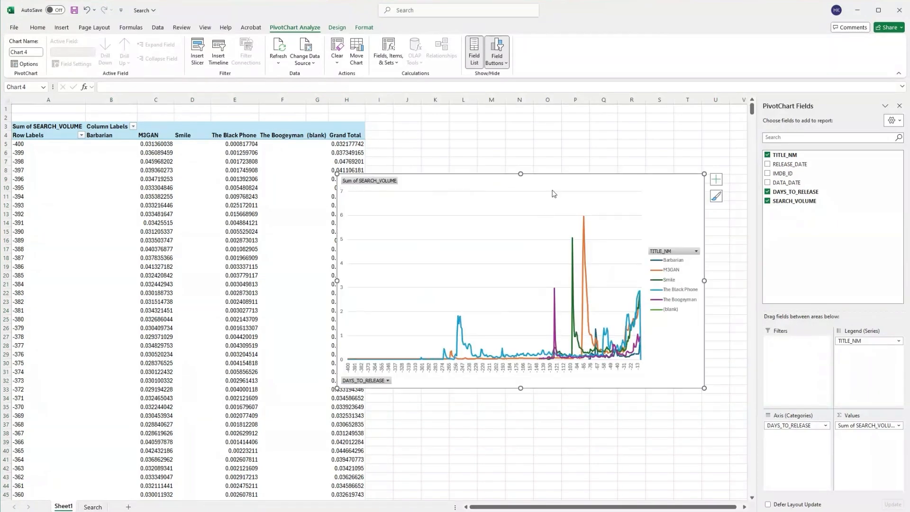
pyautogui.moveTo(553, 193); pyautogui.dragTo(571, 152)
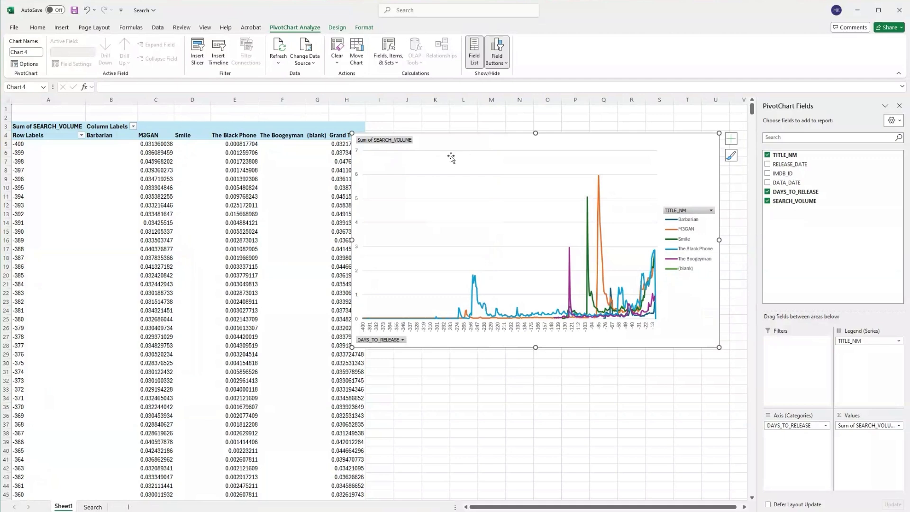
# Delete the line PivotChart from Sheet1.
pyautogui.click(403, 117)
pyautogui.click(133, 172)
pyautogui.click(469, 138)
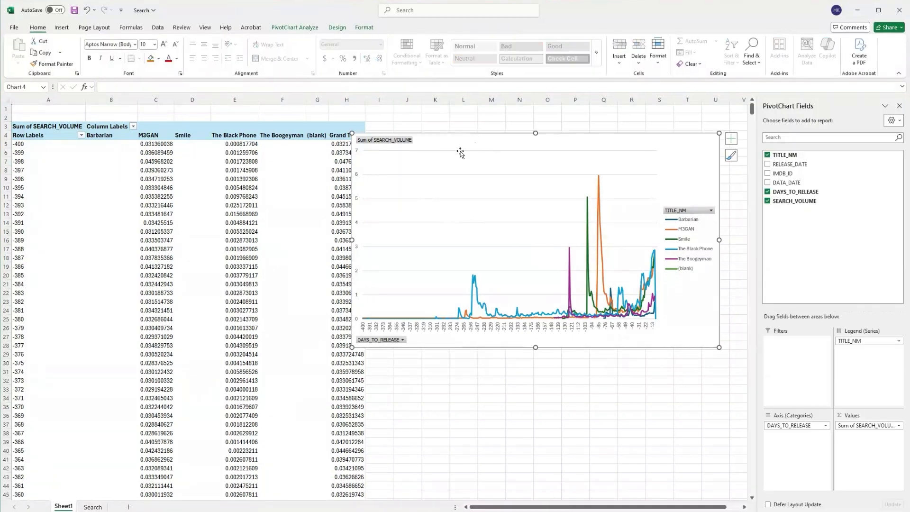
pyautogui.press('Delete')
# Remove DAYS_TO_RELEASE from the PivotTable and list TITLE_NM in the rows with no column field.
pyautogui.click(76, 153)
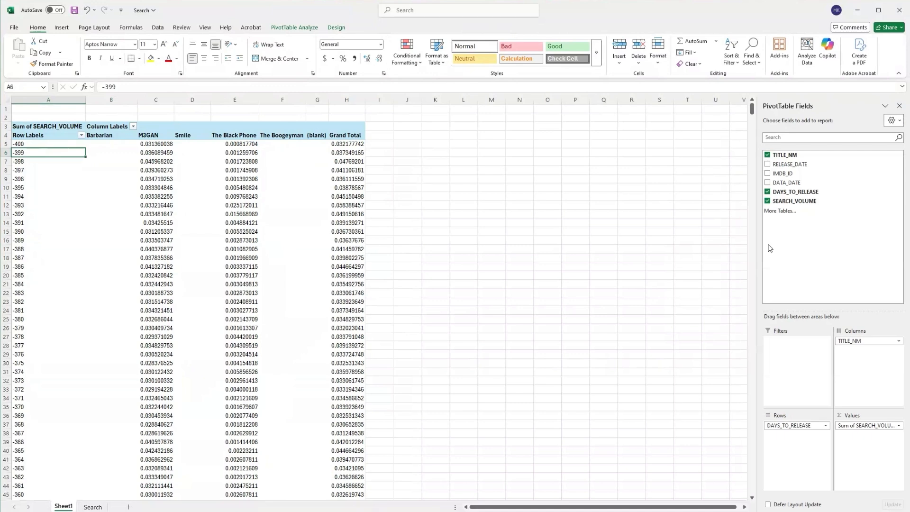
pyautogui.click(870, 341)
pyautogui.moveTo(870, 341); pyautogui.dragTo(729, 297)
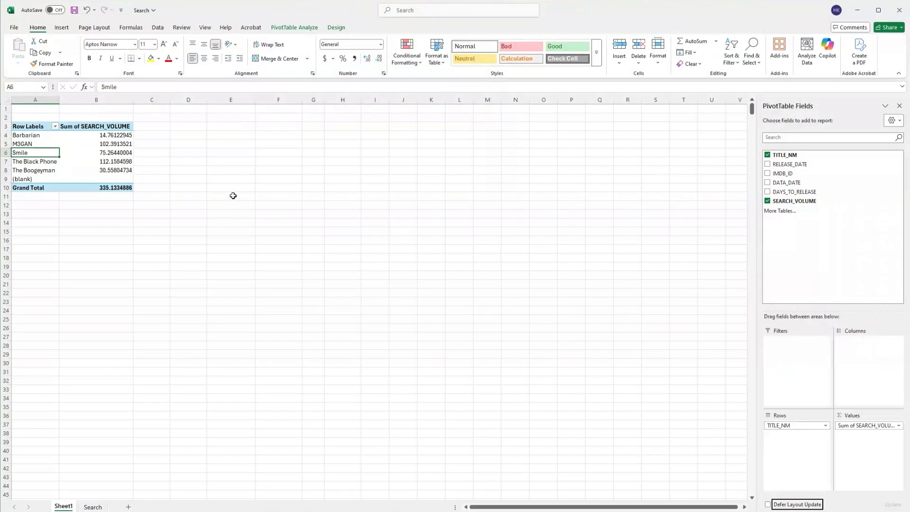
# Compare the summed search volumes of the movies, focusing on The Black Phone, M3GAN and Barbarian.
pyautogui.moveTo(114, 135); pyautogui.dragTo(114, 169)
pyautogui.click(112, 177)
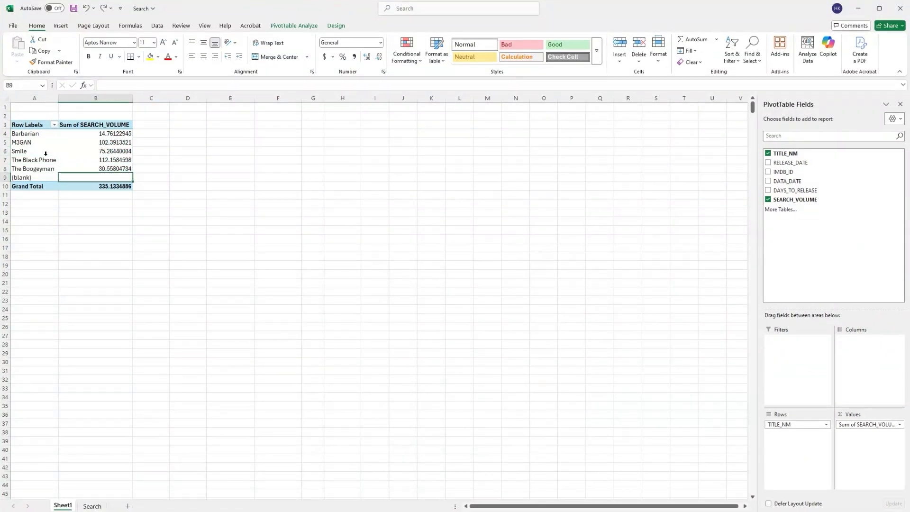
pyautogui.moveTo(118, 160); pyautogui.dragTo(38, 161)
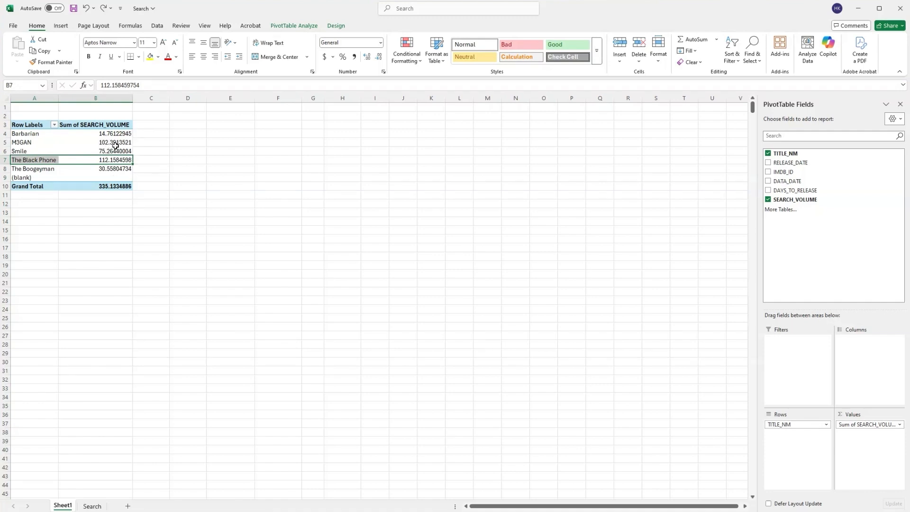
pyautogui.moveTo(129, 143); pyautogui.dragTo(101, 136)
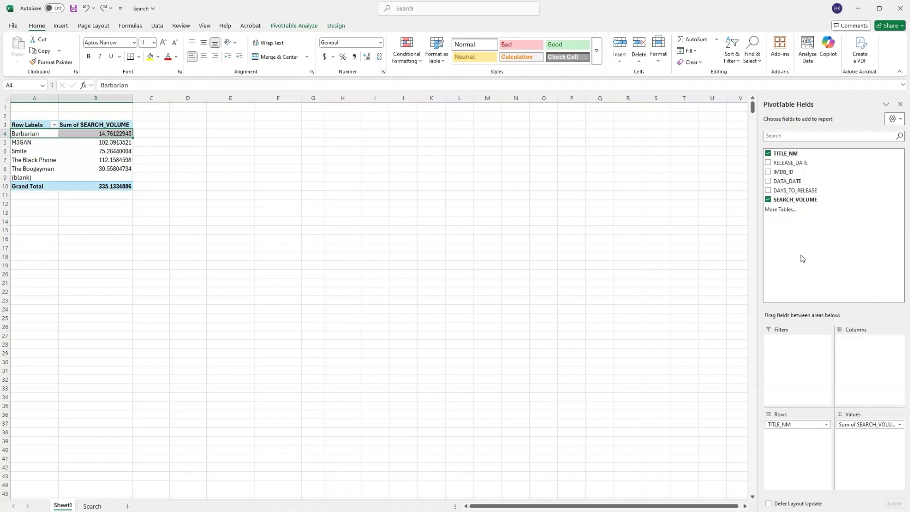
# Add SEARCH_VOLUME to the PivotTable values a second time, summarized by Average.
pyautogui.moveTo(785, 201); pyautogui.dragTo(864, 444)
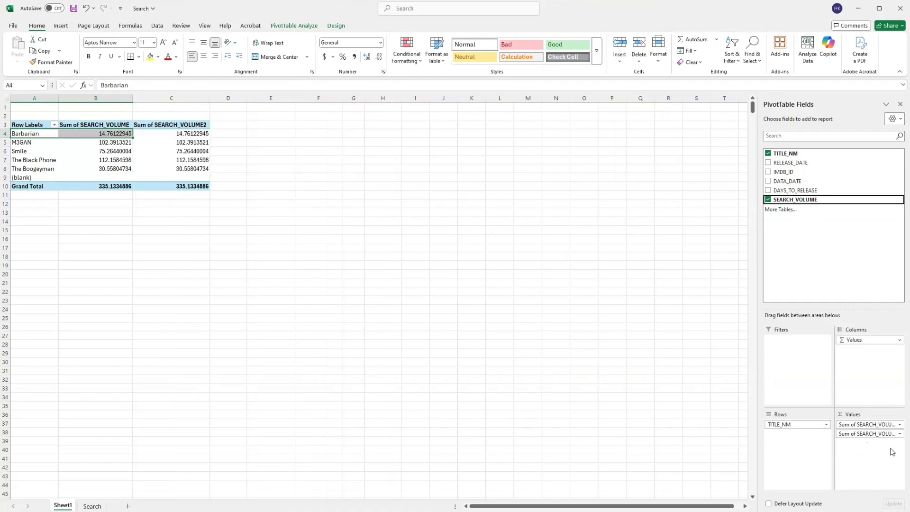
pyautogui.click(860, 434)
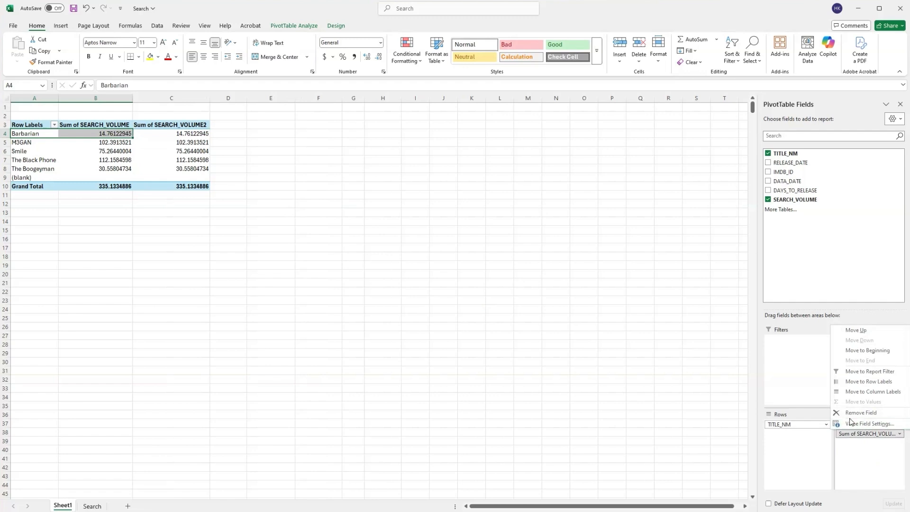
pyautogui.click(852, 424)
pyautogui.scroll(-1, 370, 275)
pyautogui.scroll(1, 363, 270)
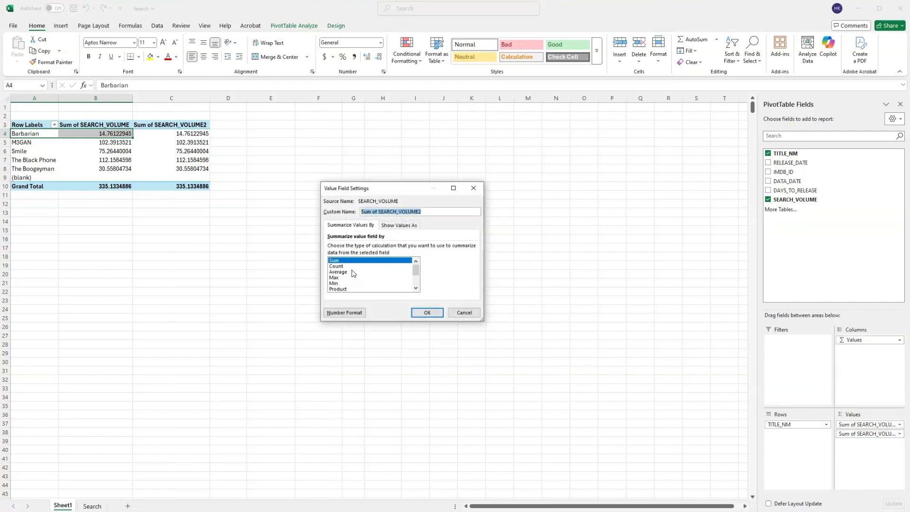
pyautogui.click(352, 272)
pyautogui.press('Return')
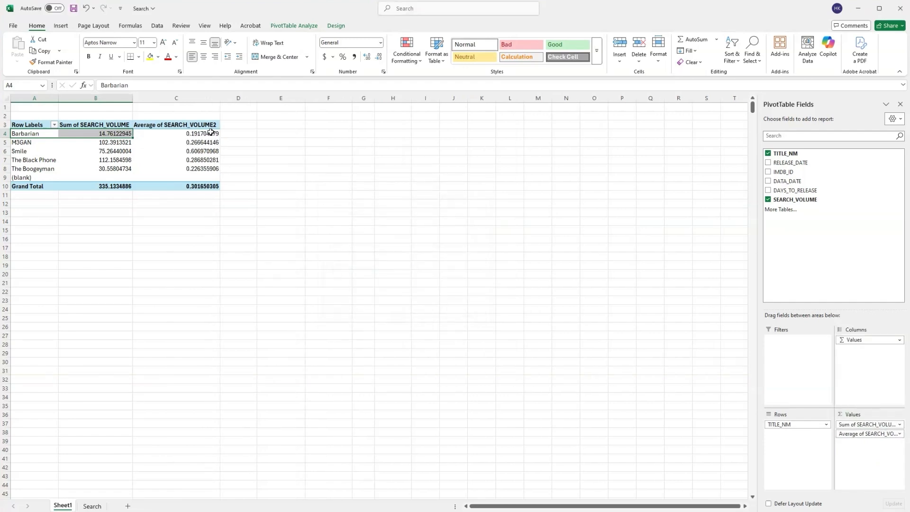
# Compare each movie's average search volume with its sum, focusing on The Black Phone and Smile.
pyautogui.moveTo(211, 133); pyautogui.dragTo(49, 161)
pyautogui.click(215, 169)
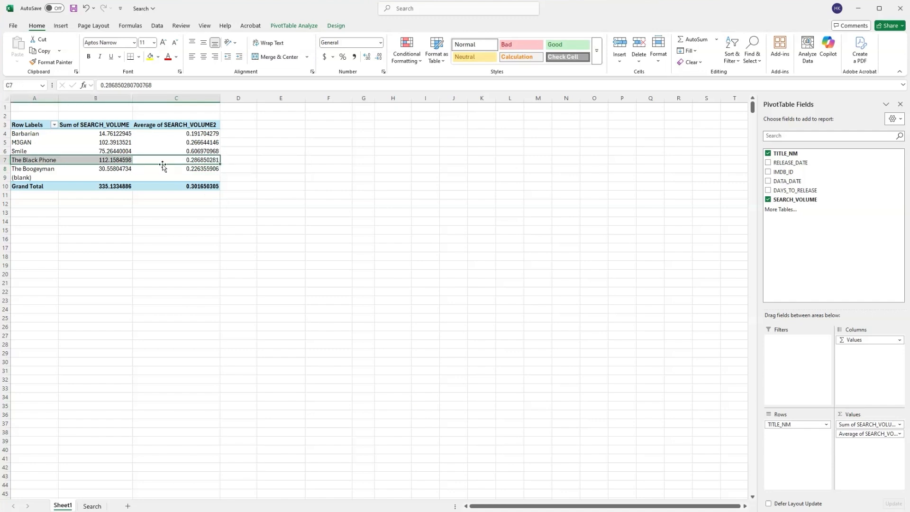
pyautogui.click(190, 160)
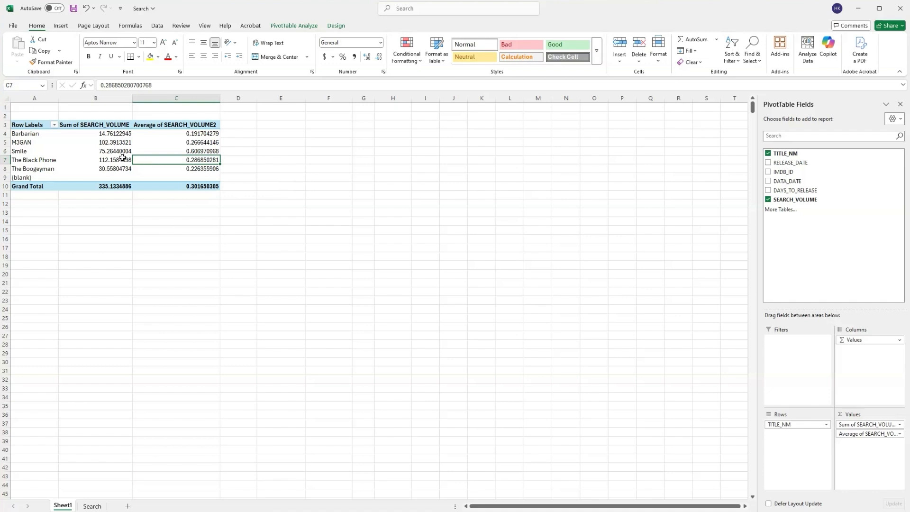
pyautogui.moveTo(114, 160); pyautogui.dragTo(71, 161)
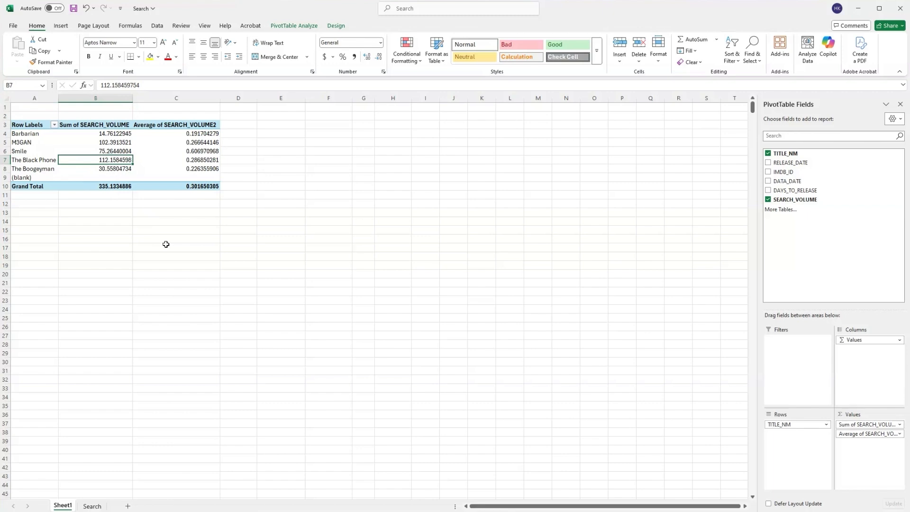
pyautogui.click(177, 163)
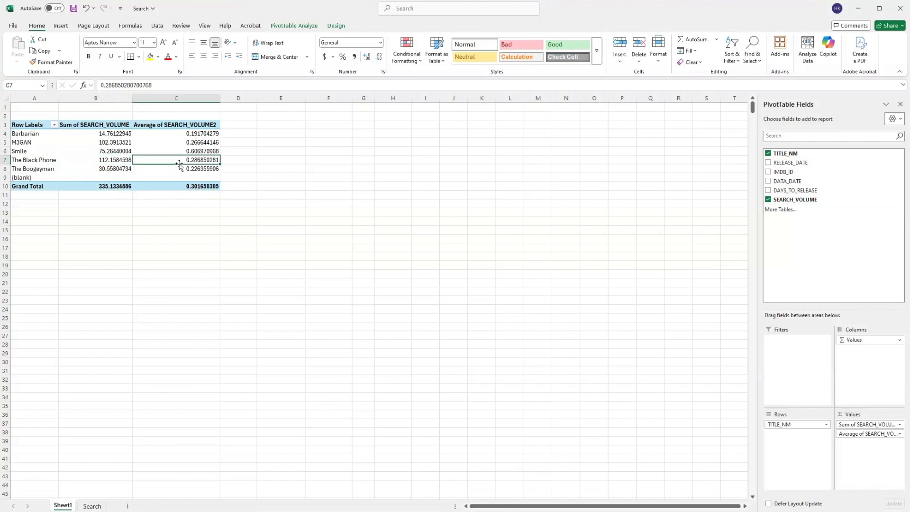
pyautogui.click(206, 152)
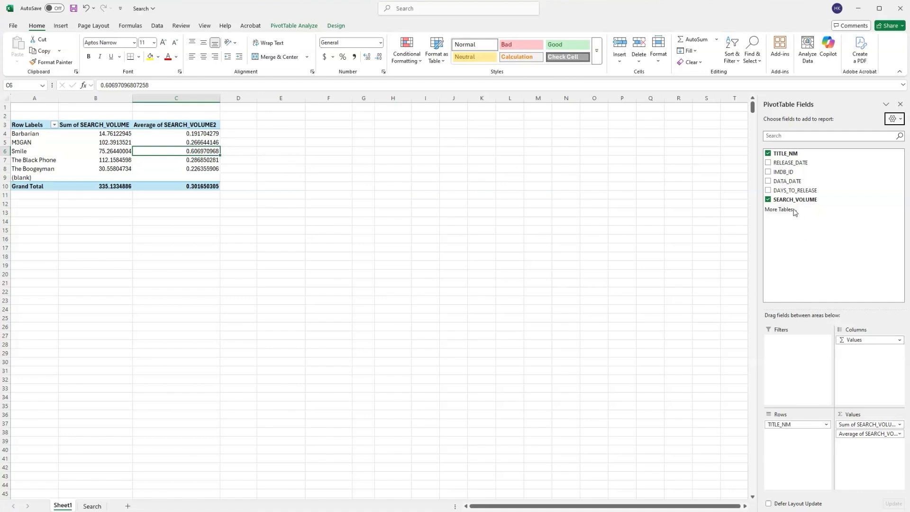
# Add SEARCH_VOLUME to the PivotTable values a third time and open the Value Field Settings for it.
pyautogui.moveTo(792, 199); pyautogui.dragTo(861, 436)
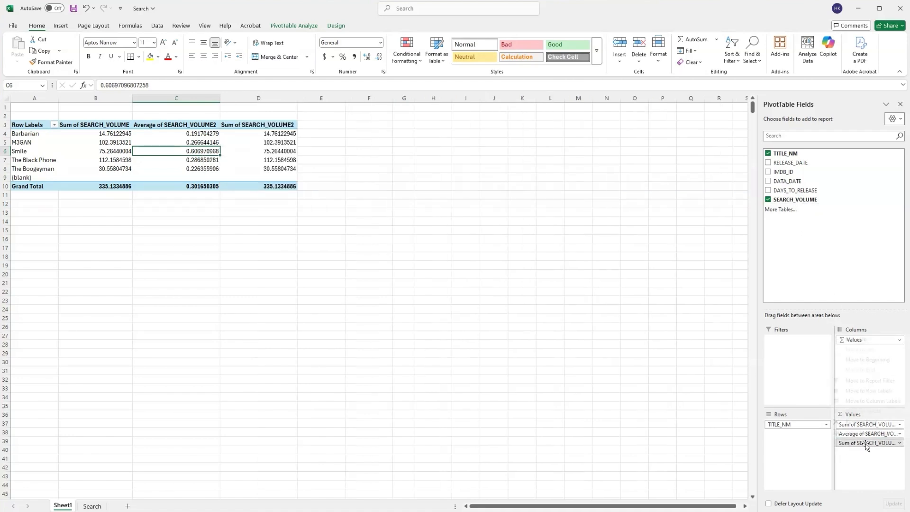
pyautogui.click(863, 443)
pyautogui.click(860, 433)
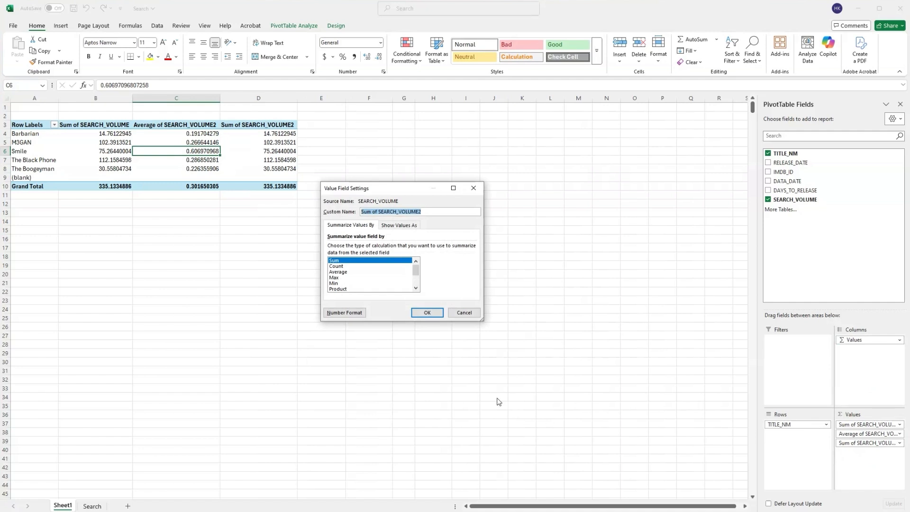
pyautogui.scroll(-1, 365, 282)
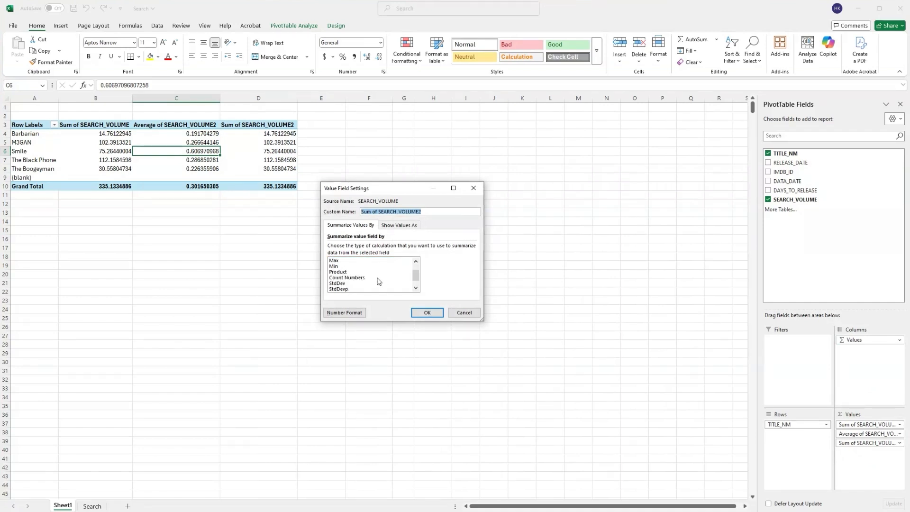
# Summarize the third SEARCH_VOLUME value field of the pivot table by StdDev.
pyautogui.click(351, 288)
pyautogui.click(340, 284)
pyautogui.click(427, 312)
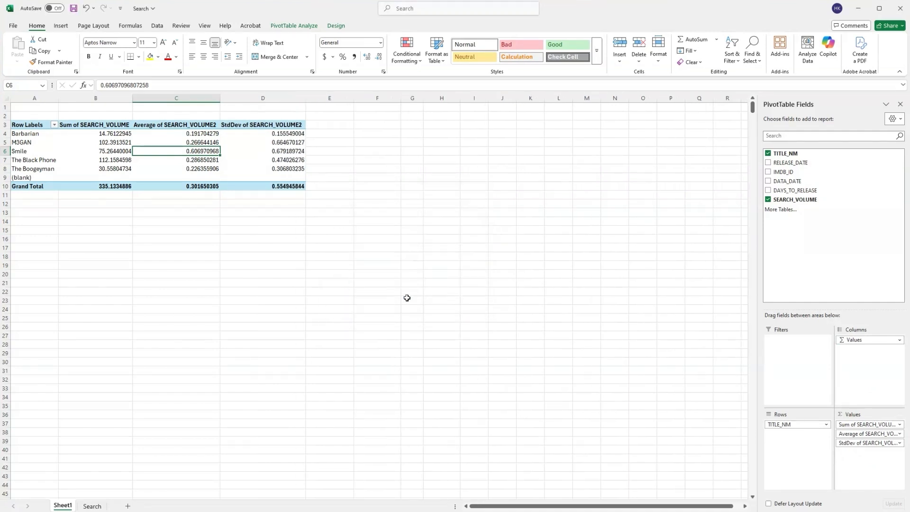
# Examine the standard deviation of search volume for each title, including Barbarian, The Black Phone and Smile.
pyautogui.click(289, 126)
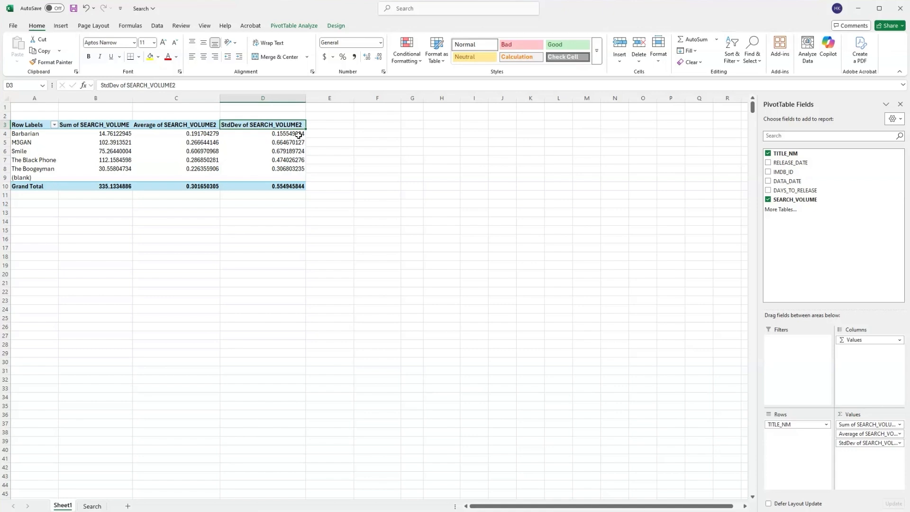
pyautogui.moveTo(295, 136); pyautogui.dragTo(295, 177)
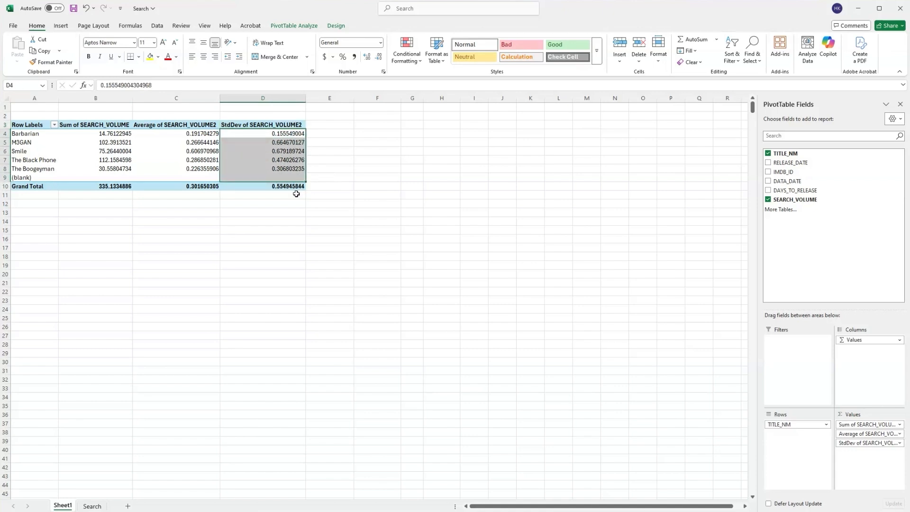
pyautogui.click(280, 177)
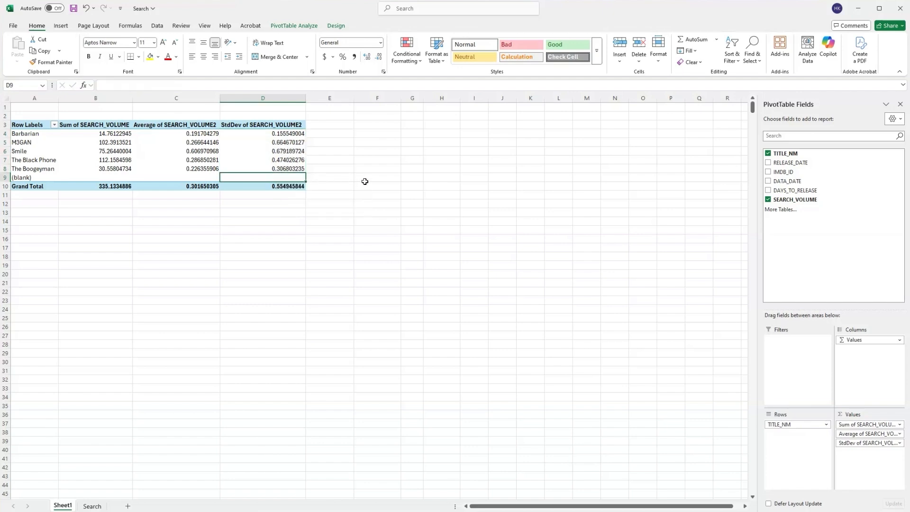
pyautogui.click(304, 135)
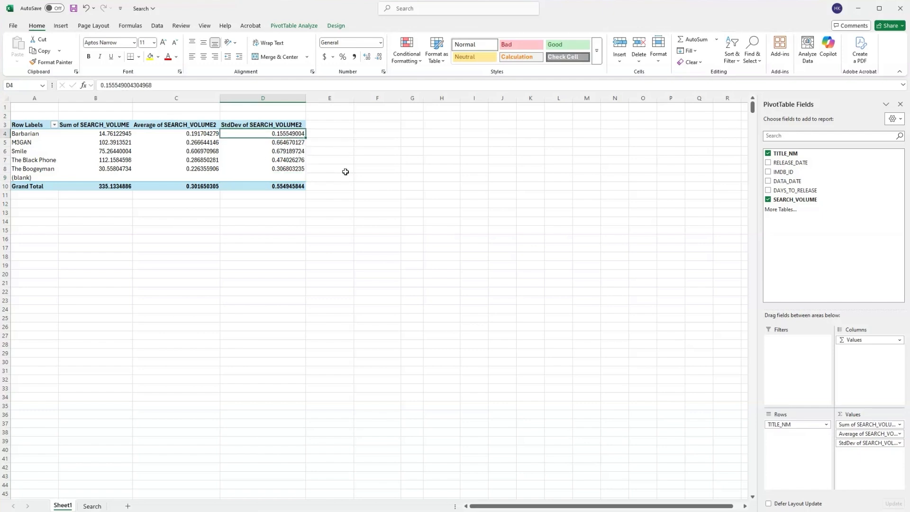
pyautogui.click(300, 160)
pyautogui.click(295, 150)
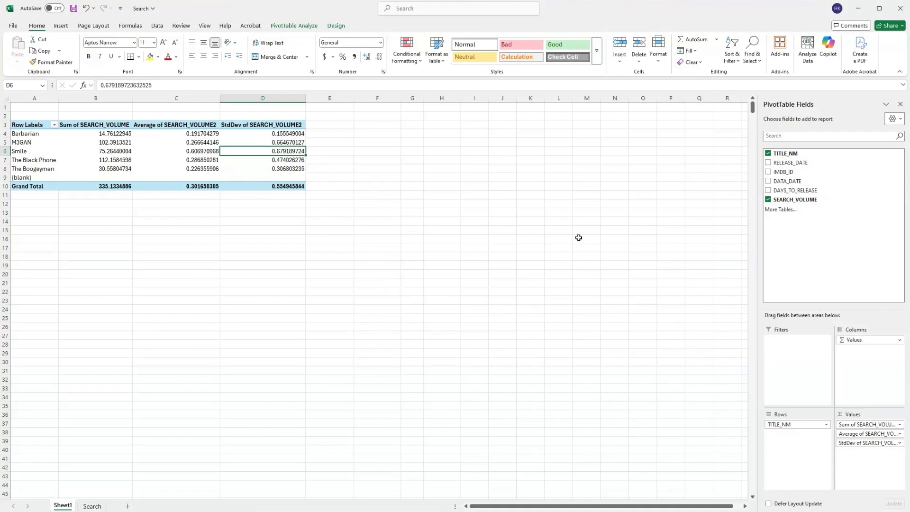
# Add SEARCH_VOLUME to the pivot table values two more times and summarize the first added copy by Min.
pyautogui.moveTo(785, 200); pyautogui.dragTo(844, 452)
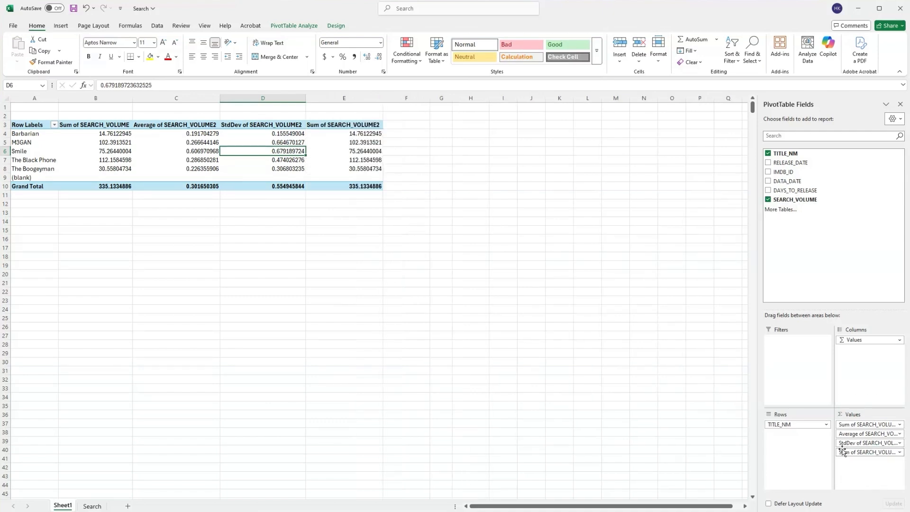
pyautogui.moveTo(795, 199); pyautogui.dragTo(856, 455)
pyautogui.click(856, 453)
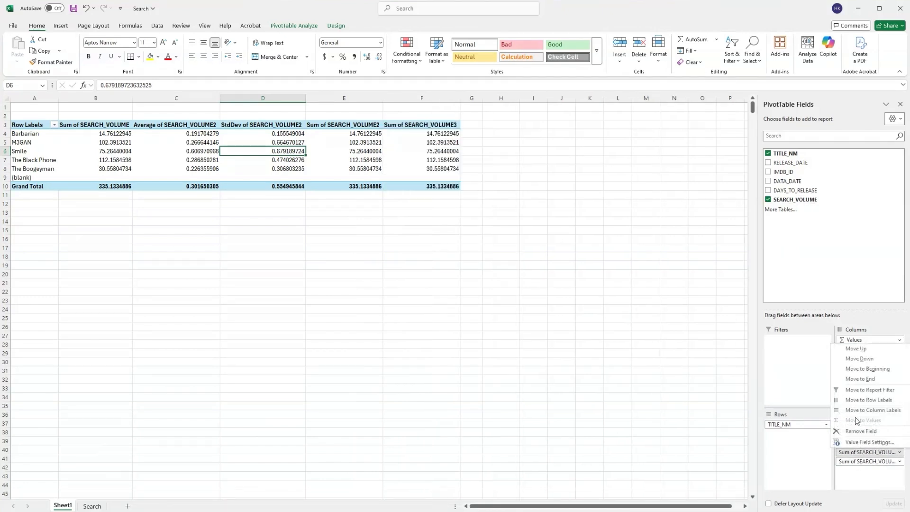
pyautogui.click(863, 441)
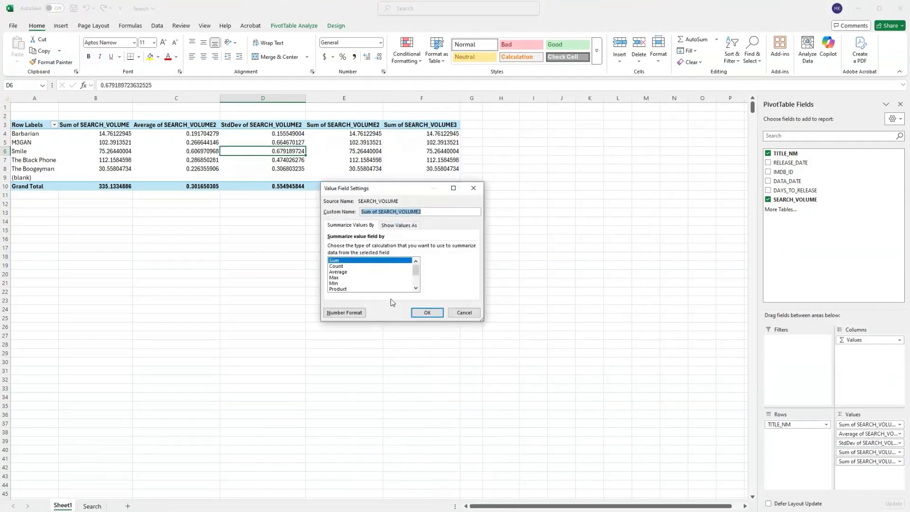
pyautogui.doubleClick(334, 283)
# Summarize the last SEARCH_VOLUME value field in the pivot table by Max.
pyautogui.click(887, 453)
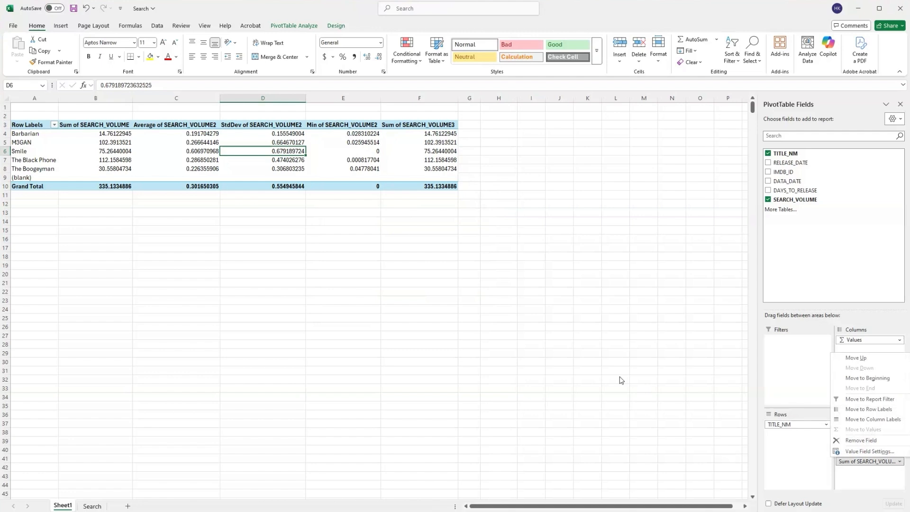
pyautogui.click(864, 451)
pyautogui.doubleClick(372, 277)
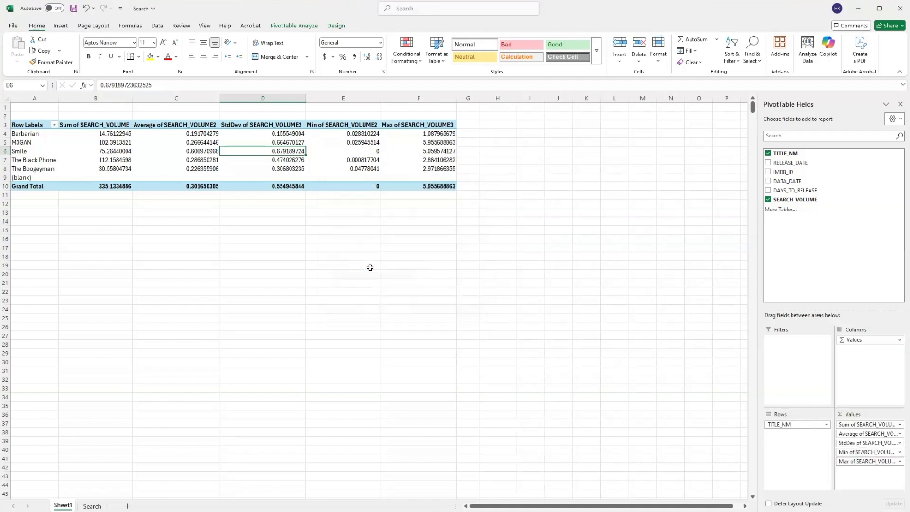
# Examine the maximum search volumes and the statistics across the Smile row.
pyautogui.click(443, 162)
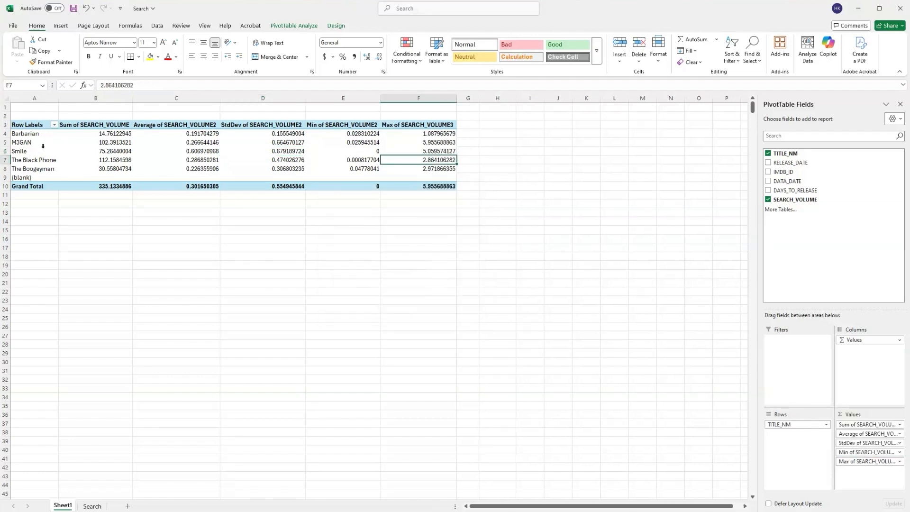
pyautogui.moveTo(41, 150); pyautogui.dragTo(423, 150)
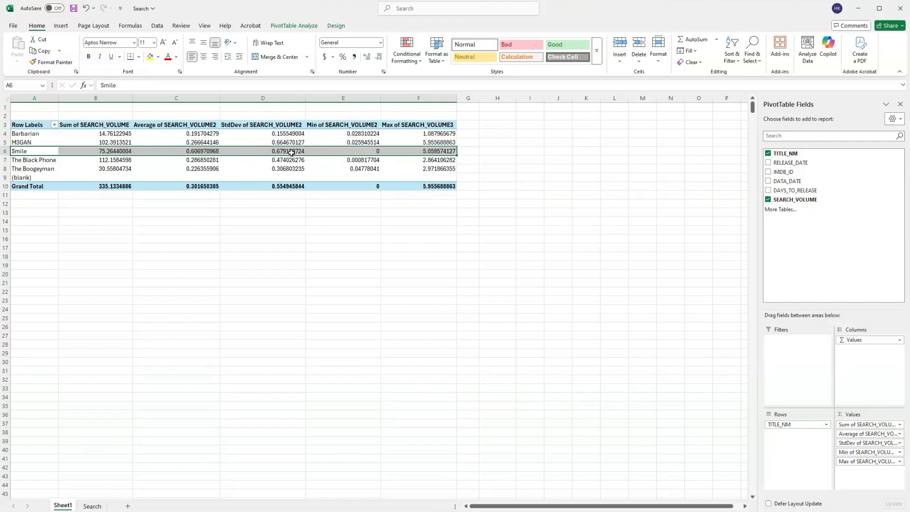
pyautogui.moveTo(270, 157)
pyautogui.click(119, 149)
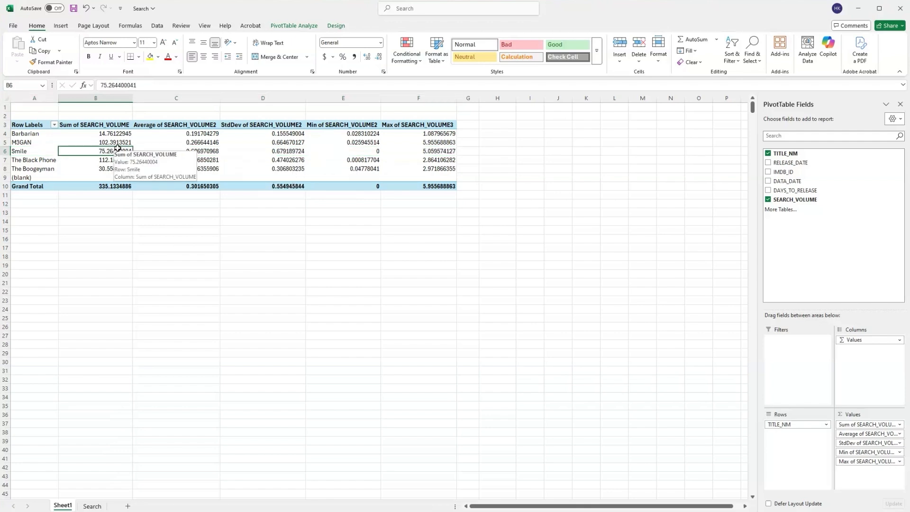
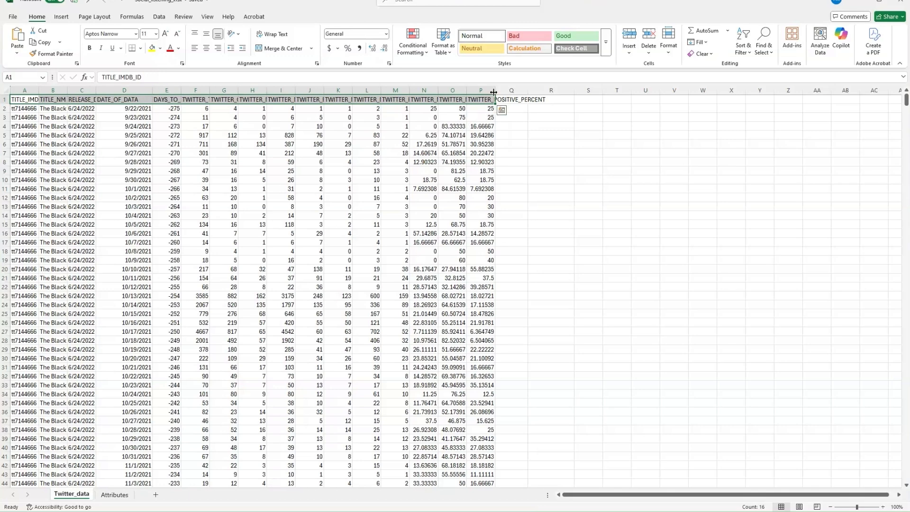
# In the Twitter_data sheet, autofit the widths of columns A to P to their contents.
pyautogui.moveTo(481, 90); pyautogui.dragTo(42, 90)
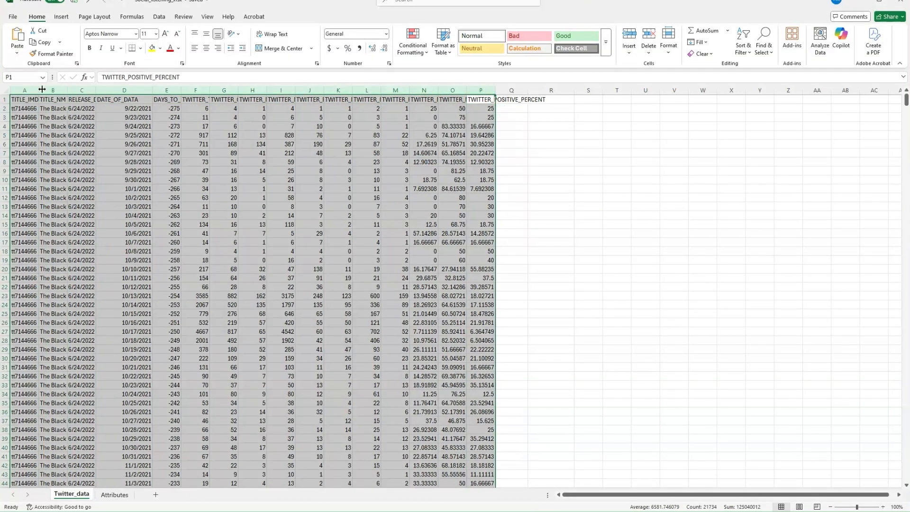
pyautogui.doubleClick(495, 90)
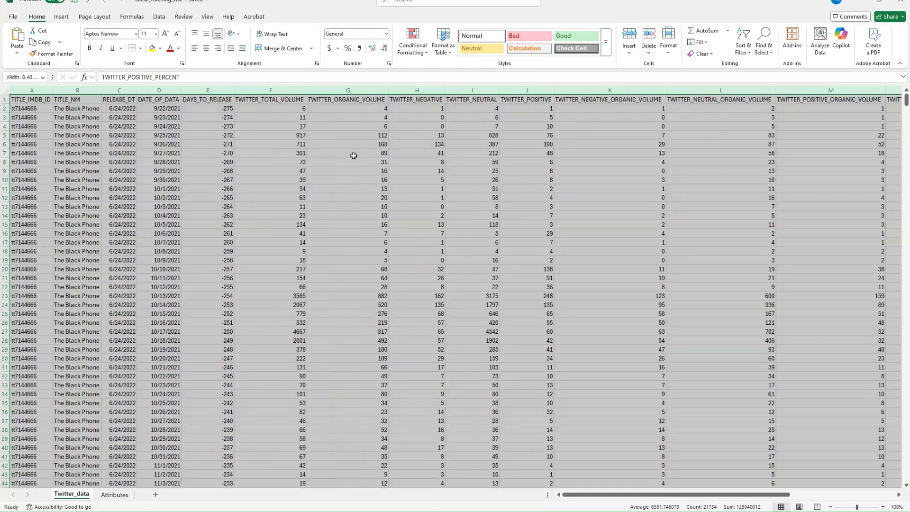
pyautogui.click(340, 115)
# Examine the Twitter_data column headers from TITLE_IMDB_ID through the volume and sentiment fields to TWITTER_NEUTRAL_PERCENT.
pyautogui.moveTo(591, 495)
pyautogui.mouseDown()
pyautogui.moveTo(600, 498)
pyautogui.moveTo(592, 496)
pyautogui.mouseUp()
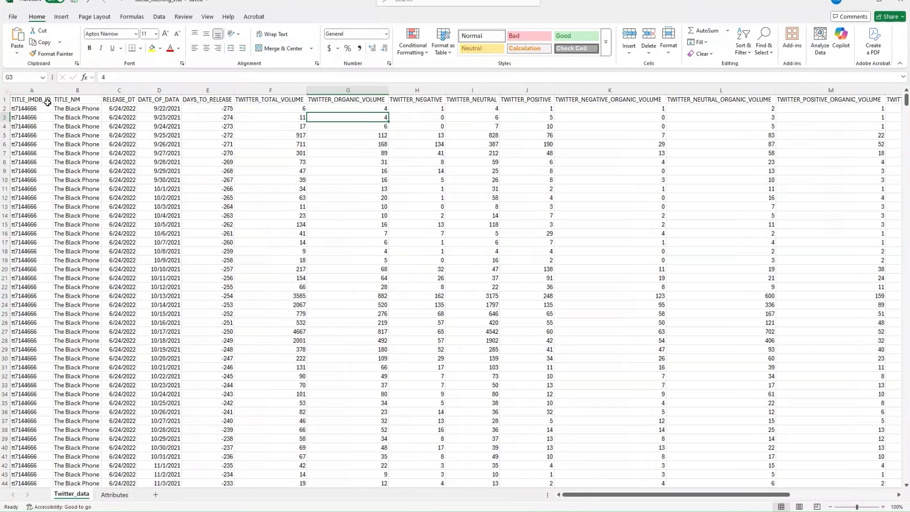
pyautogui.click(47, 102)
pyautogui.click(91, 102)
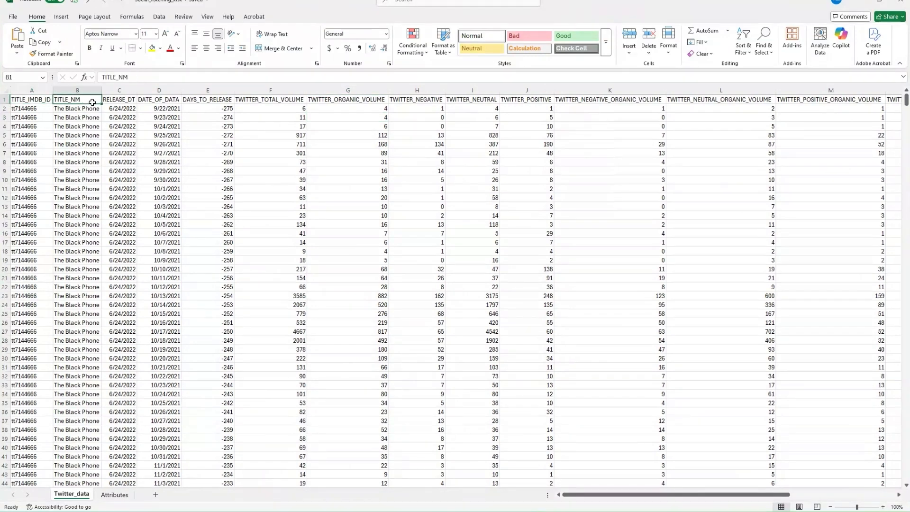
pyautogui.click(125, 102)
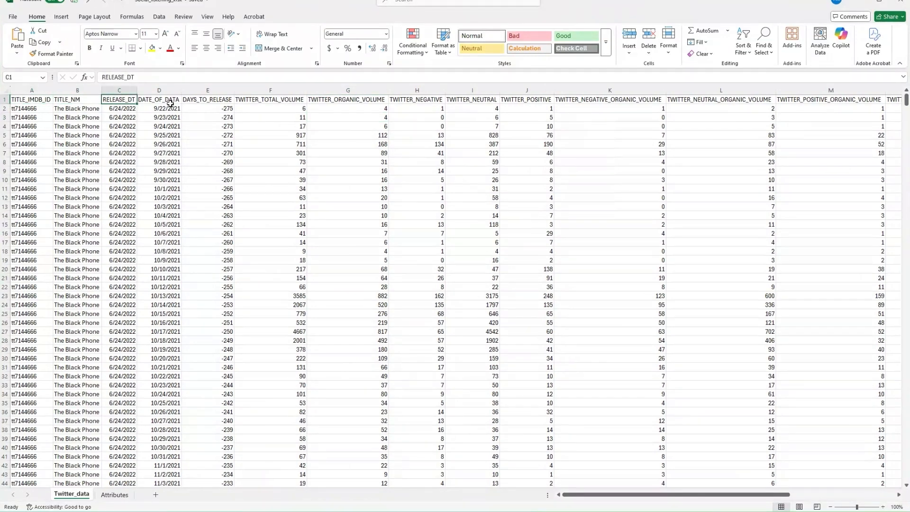
pyautogui.click(174, 102)
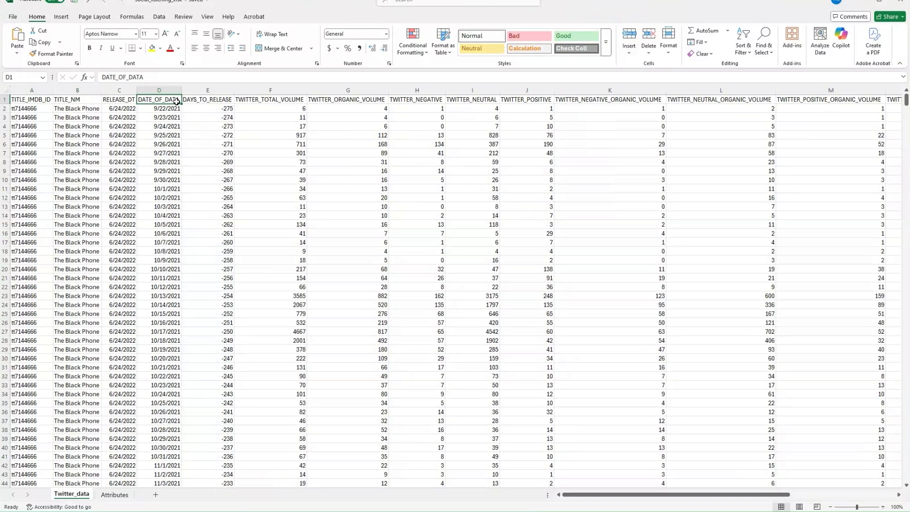
pyautogui.click(226, 101)
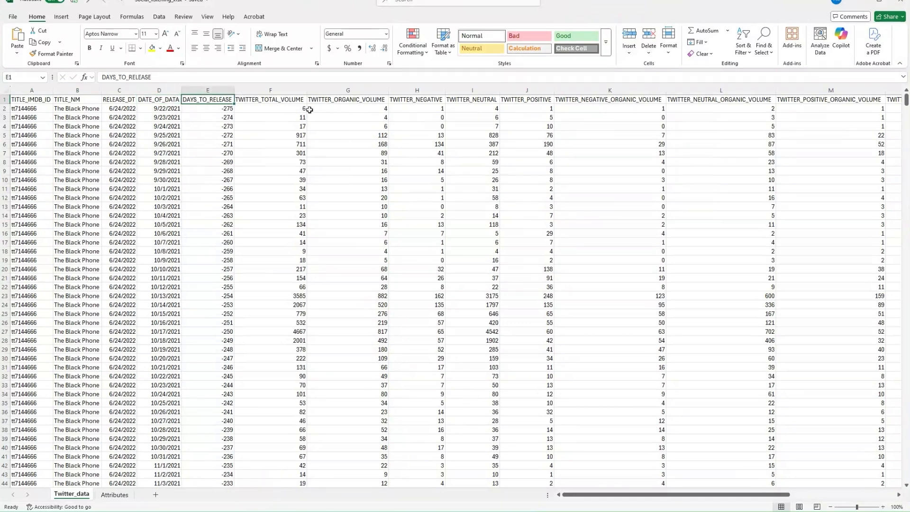
pyautogui.click(280, 102)
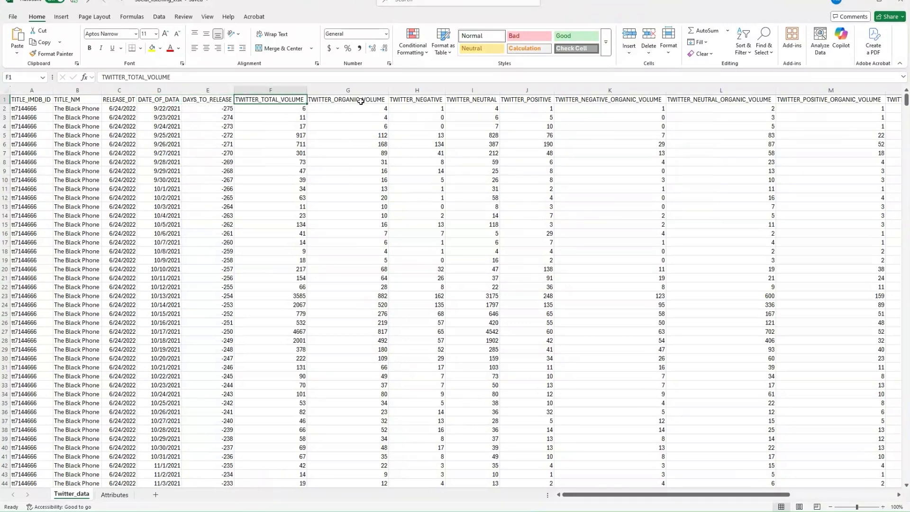
pyautogui.moveTo(616, 495); pyautogui.dragTo(673, 494)
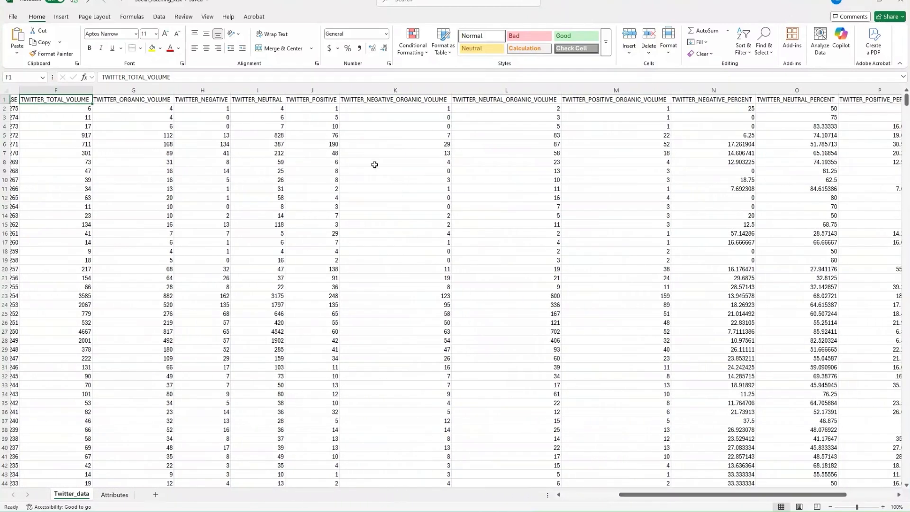
pyautogui.click(201, 100)
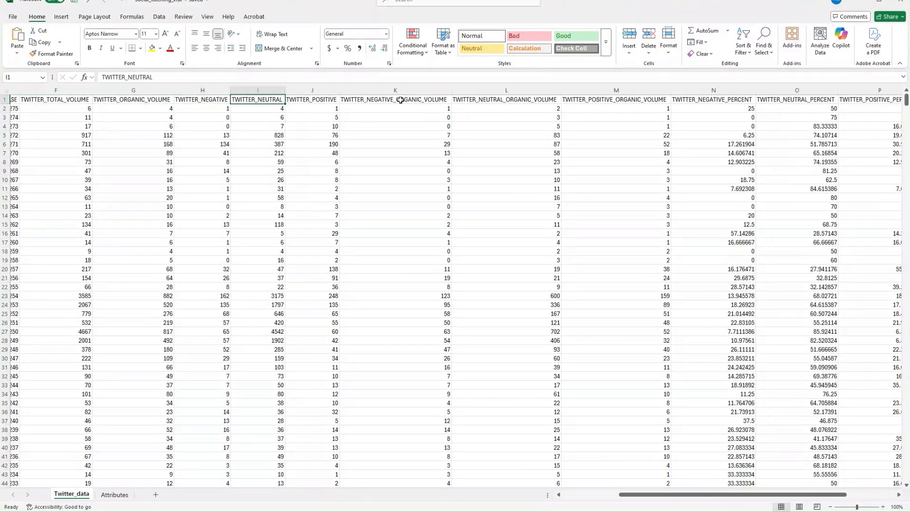
pyautogui.click(442, 101)
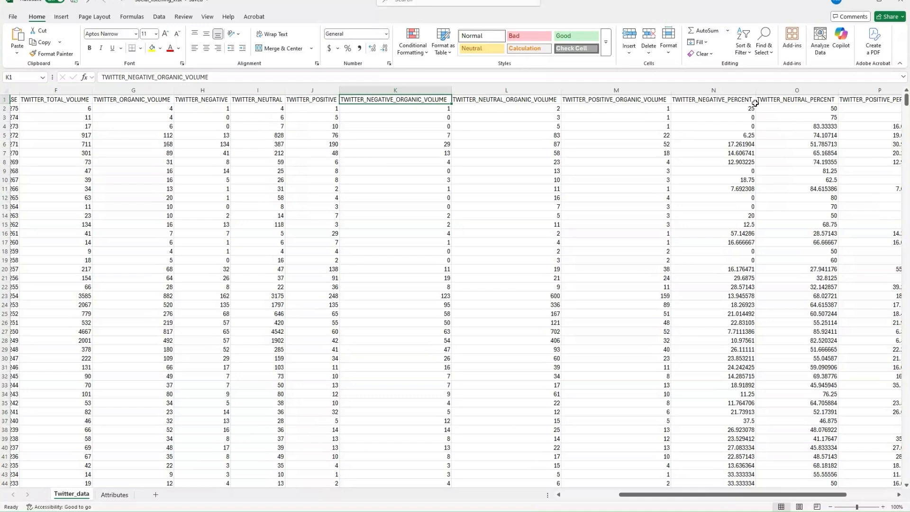
pyautogui.click(740, 100)
pyautogui.click(822, 100)
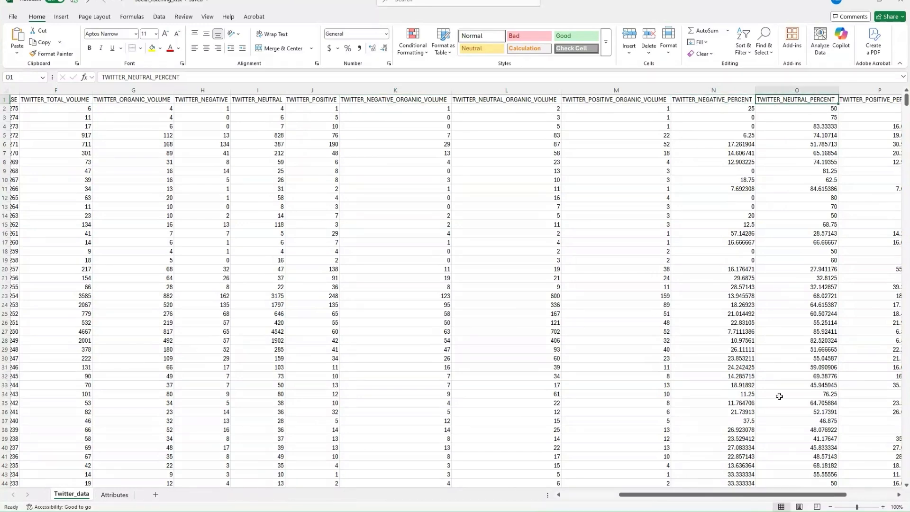
# Undo the autofit of the column widths in the Twitter_data sheet.
pyautogui.moveTo(784, 494); pyautogui.dragTo(732, 494)
pyautogui.click(362, 153)
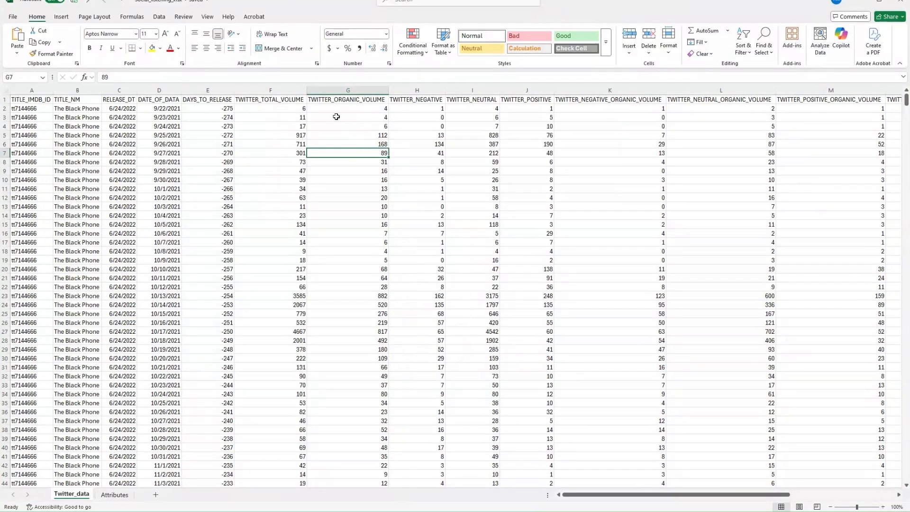
pyautogui.hotkey('ctrl', 'z')
pyautogui.press('Down')
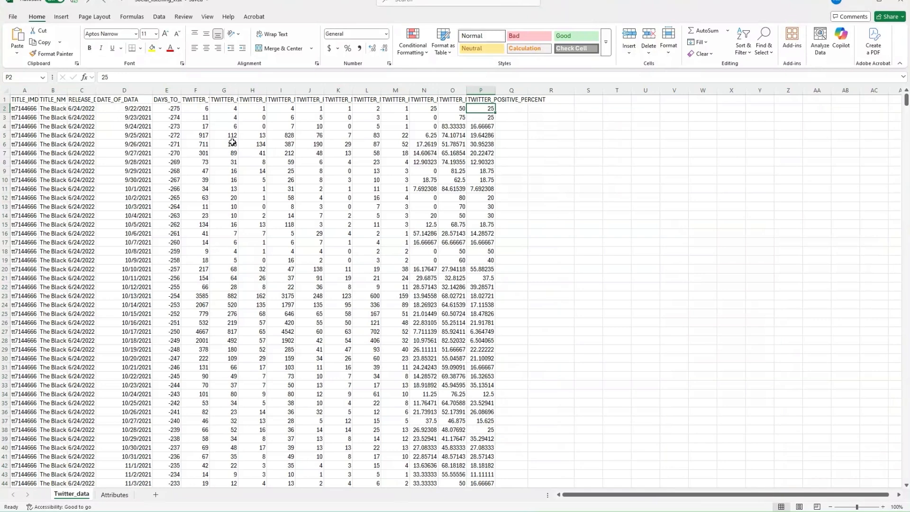
# Set up Remove Duplicates on the entire Twitter_data sheet, with the first row treated as headers.
pyautogui.click(5, 90)
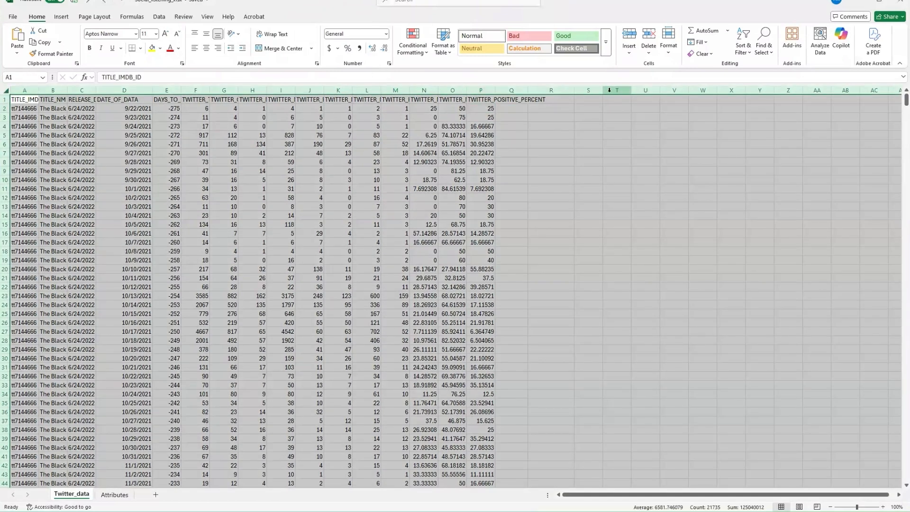
pyautogui.click(95, 17)
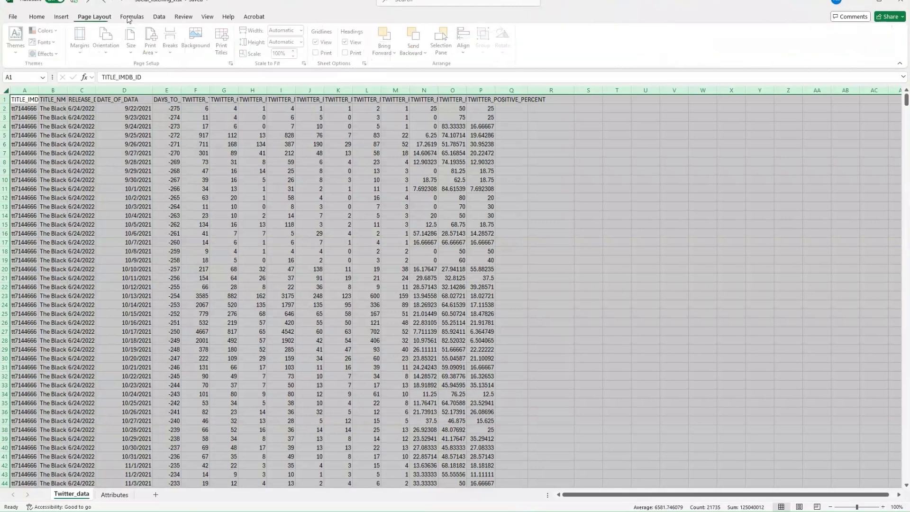
pyautogui.click(184, 18)
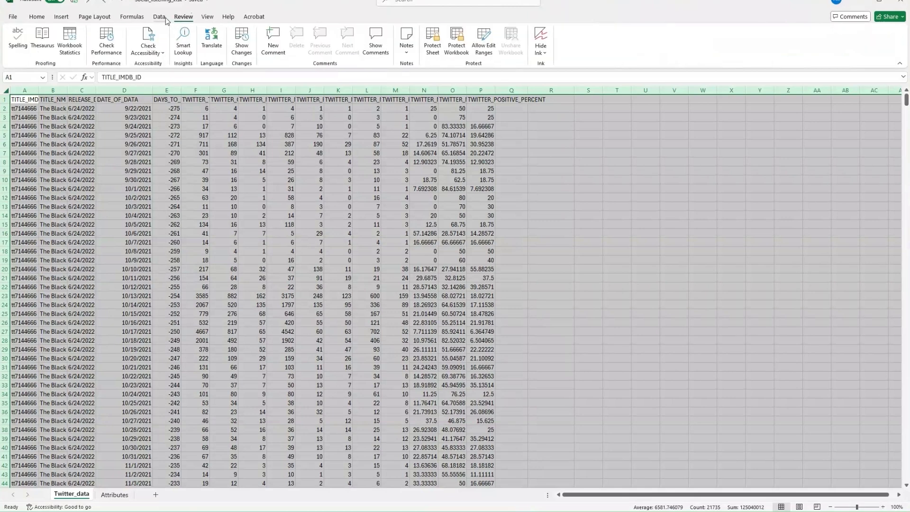
pyautogui.click(160, 17)
pyautogui.click(574, 42)
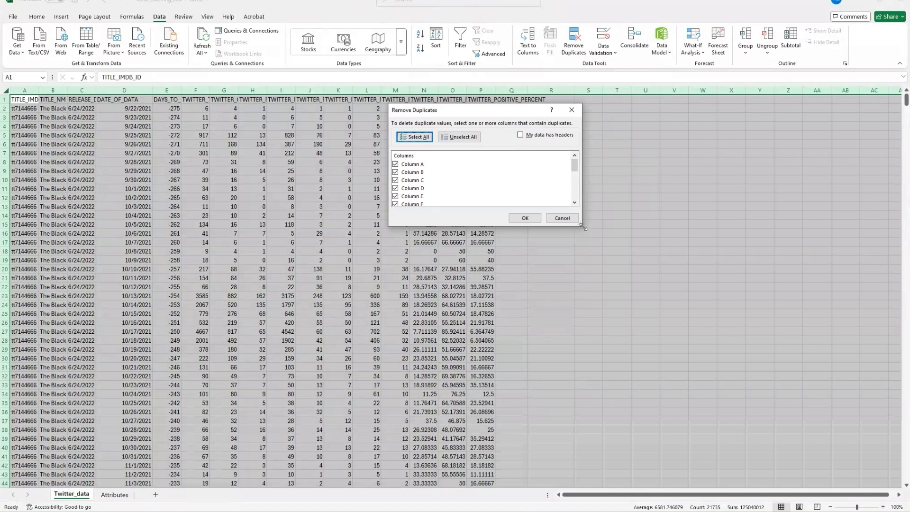
pyautogui.moveTo(584, 228); pyautogui.dragTo(657, 301)
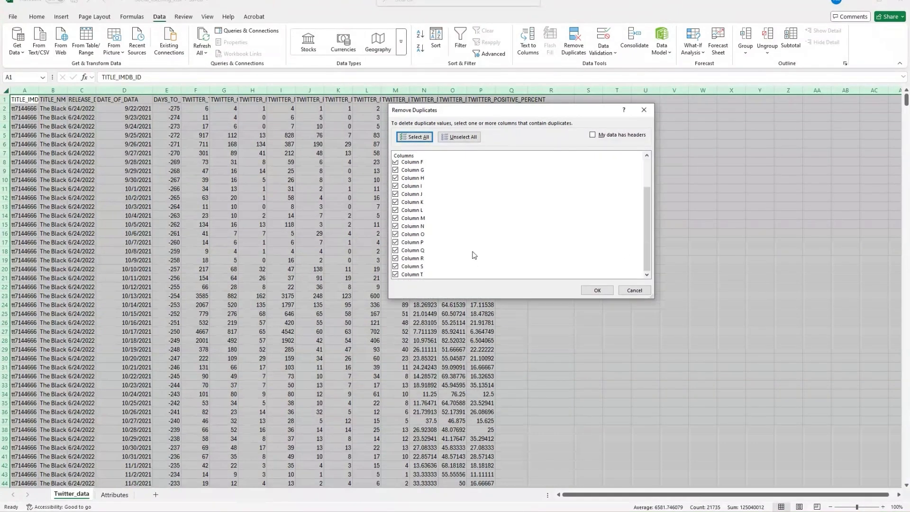
pyautogui.scroll(2, 488, 264)
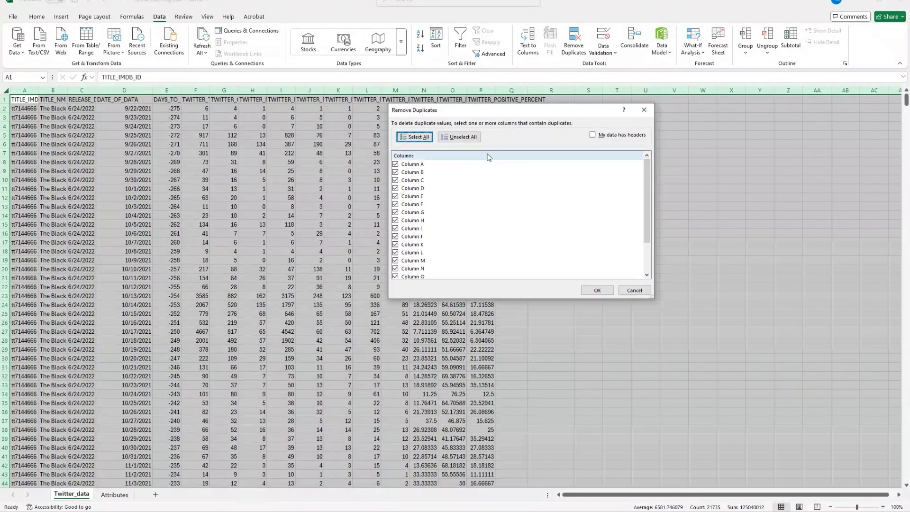
pyautogui.click(593, 135)
pyautogui.scroll(-2, 478, 206)
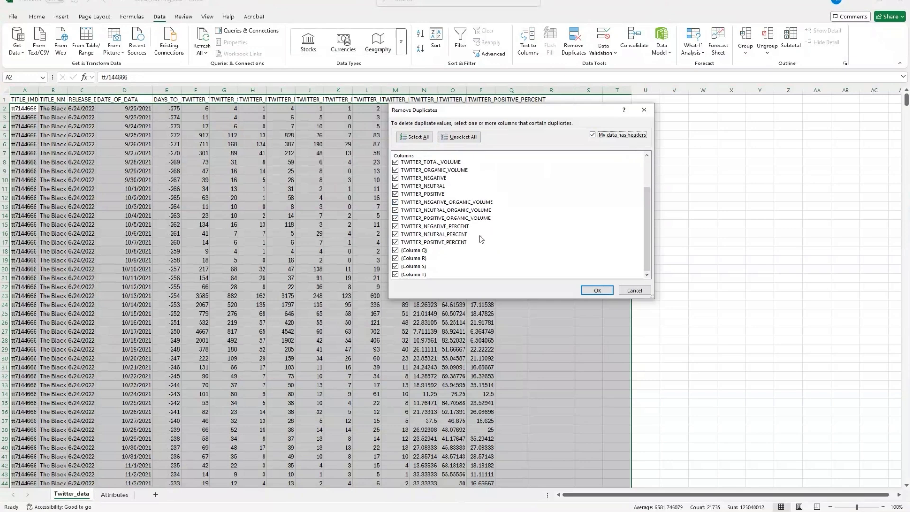
pyautogui.scroll(1, 440, 270)
pyautogui.scroll(-1, 441, 270)
# Exclude columns Q, R, S and T from the comparison and run the duplicate removal on the remaining columns.
pyautogui.click(402, 251)
pyautogui.moveTo(541, 108); pyautogui.dragTo(525, 158)
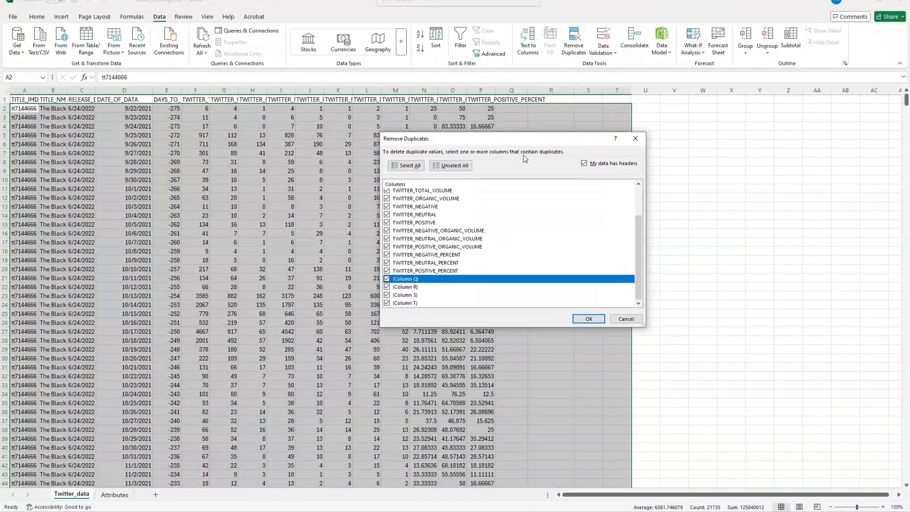
pyautogui.click(387, 287)
pyautogui.click(388, 295)
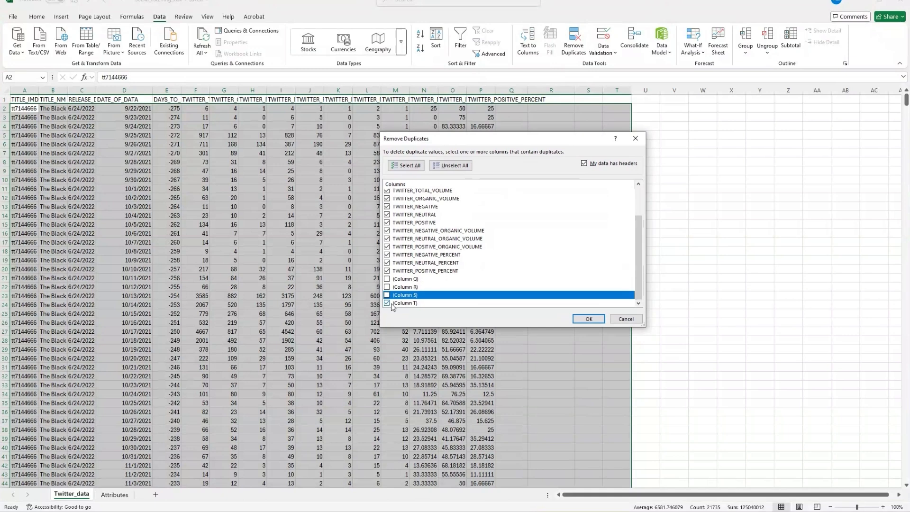
pyautogui.click(387, 303)
pyautogui.scroll(2, 465, 283)
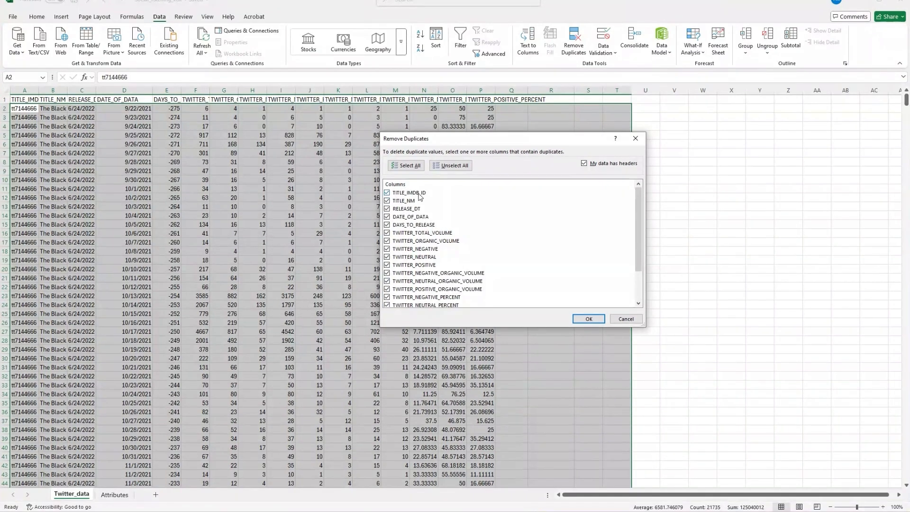
pyautogui.scroll(-1, 434, 280)
pyautogui.click(588, 319)
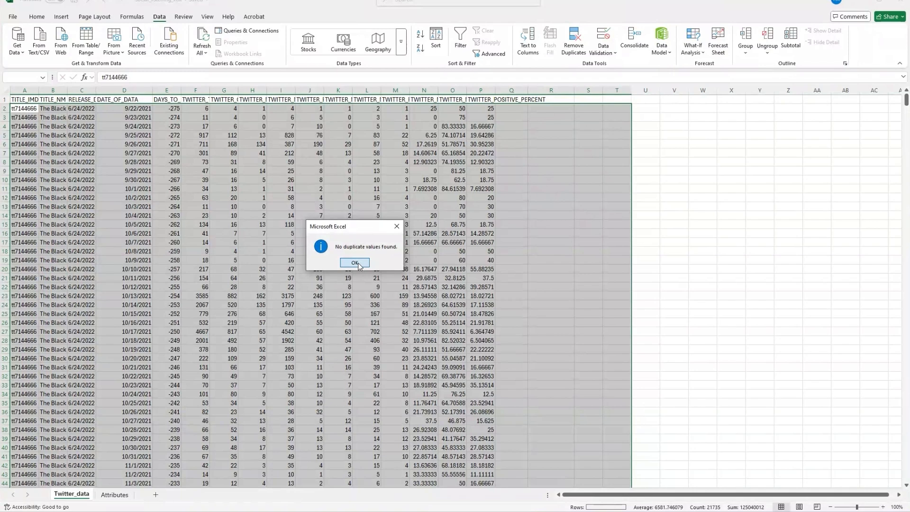
pyautogui.click(355, 263)
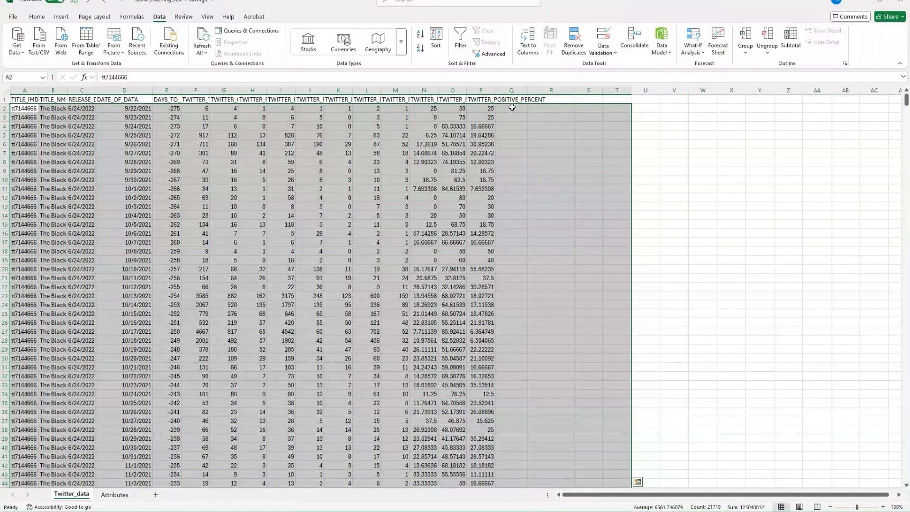
pyautogui.click(512, 109)
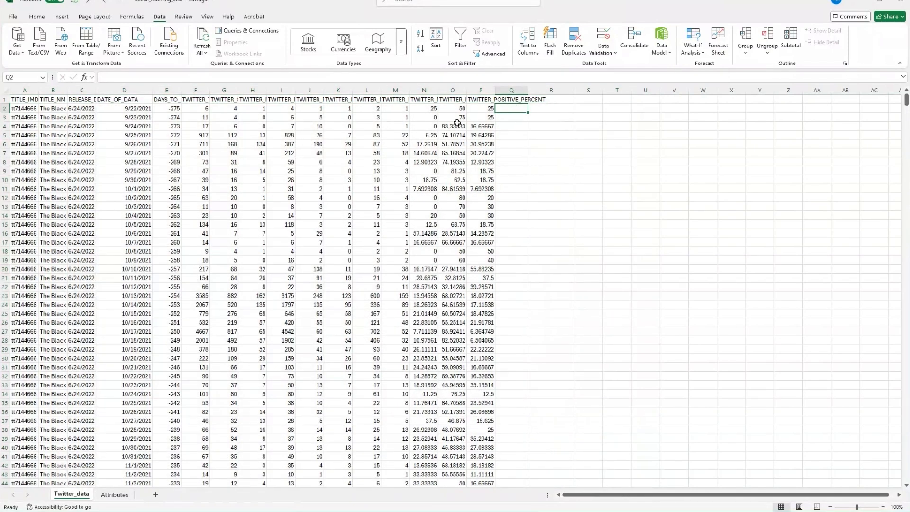
# Apply filters to the whole Twitter_data sheet.
pyautogui.click(26, 101)
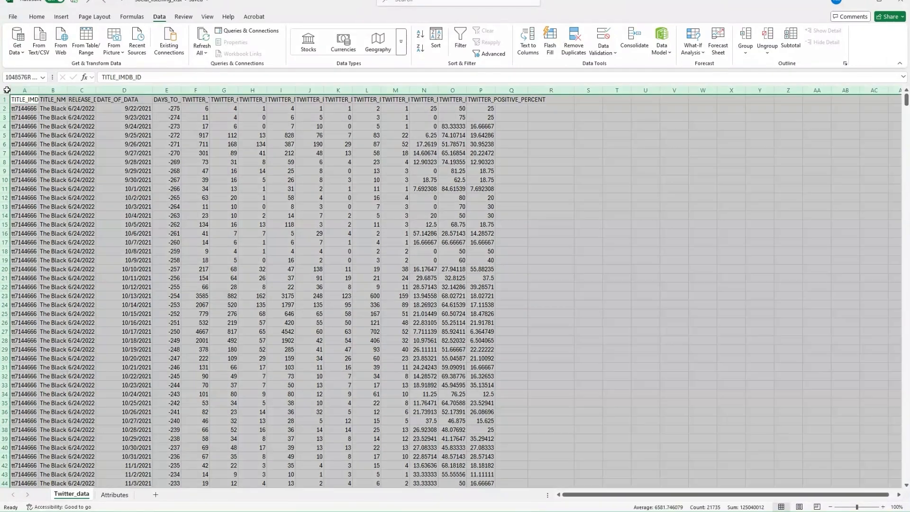
pyautogui.click(6, 90)
pyautogui.click(37, 17)
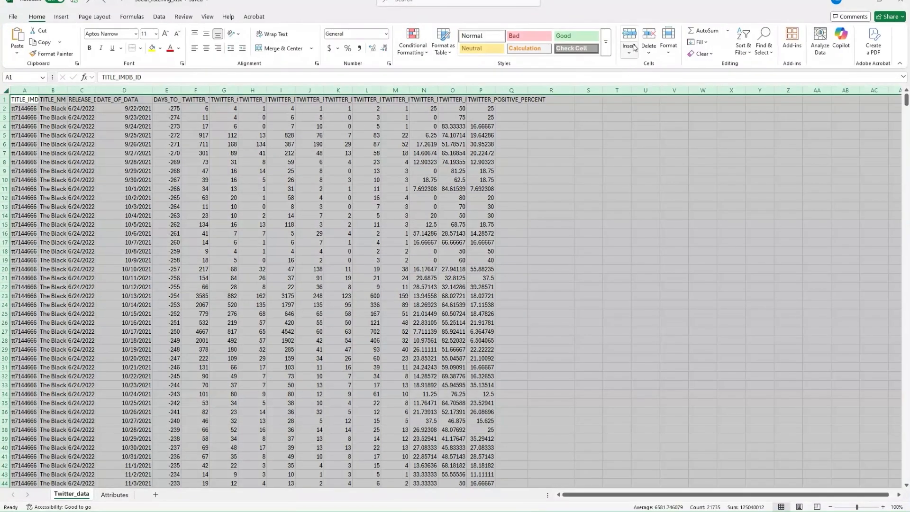
pyautogui.click(742, 45)
pyautogui.click(757, 105)
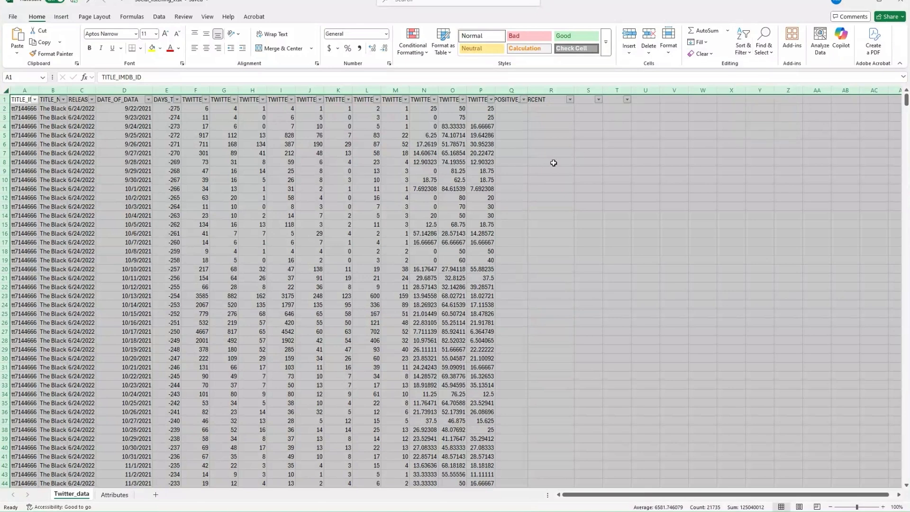
pyautogui.click(550, 161)
# Try to remove columns Q to T from the filtered range, and turn the sheet's filters off.
pyautogui.moveTo(511, 91); pyautogui.dragTo(619, 90)
pyautogui.rightClick(618, 89)
pyautogui.click(652, 204)
pyautogui.click(587, 151)
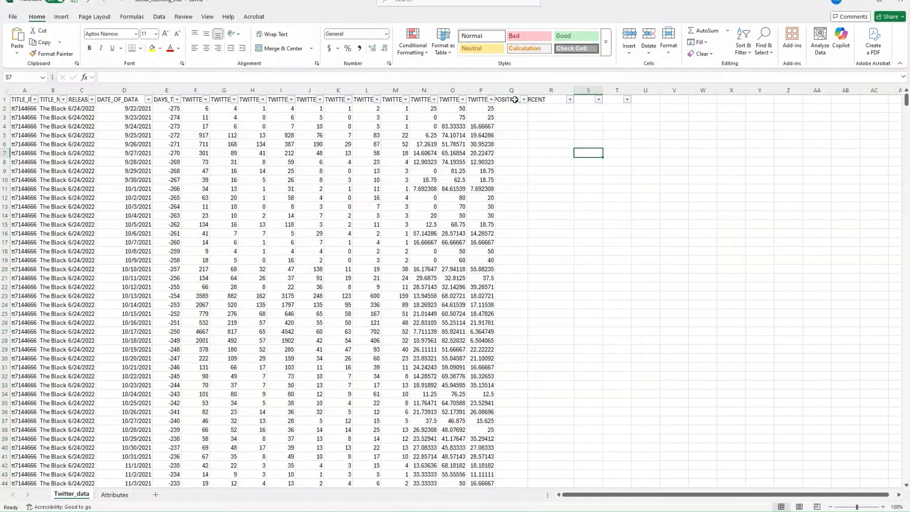
pyautogui.moveTo(512, 90); pyautogui.dragTo(618, 90)
pyautogui.click(743, 49)
pyautogui.click(757, 104)
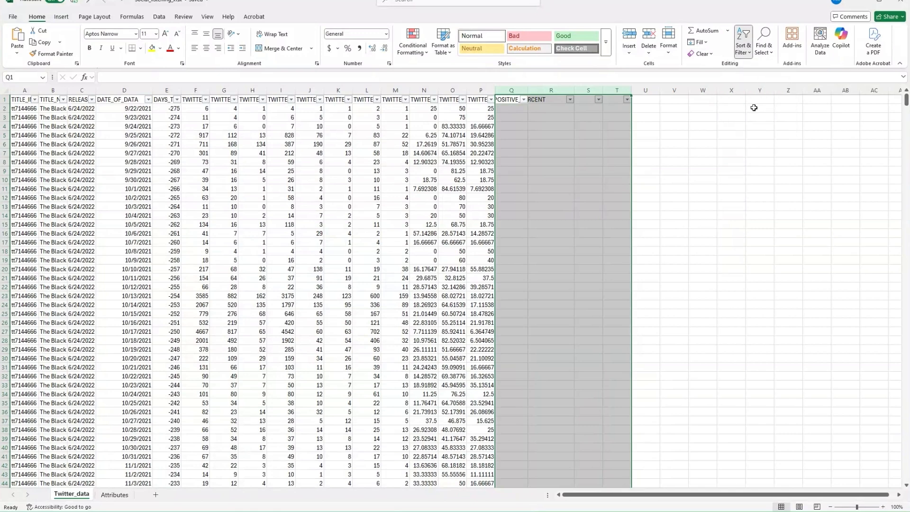
pyautogui.click(660, 152)
# Add filters to only the header cells A1 to P1 of the Twitter_data sheet.
pyautogui.click(41, 96)
pyautogui.moveTo(41, 99); pyautogui.dragTo(481, 100)
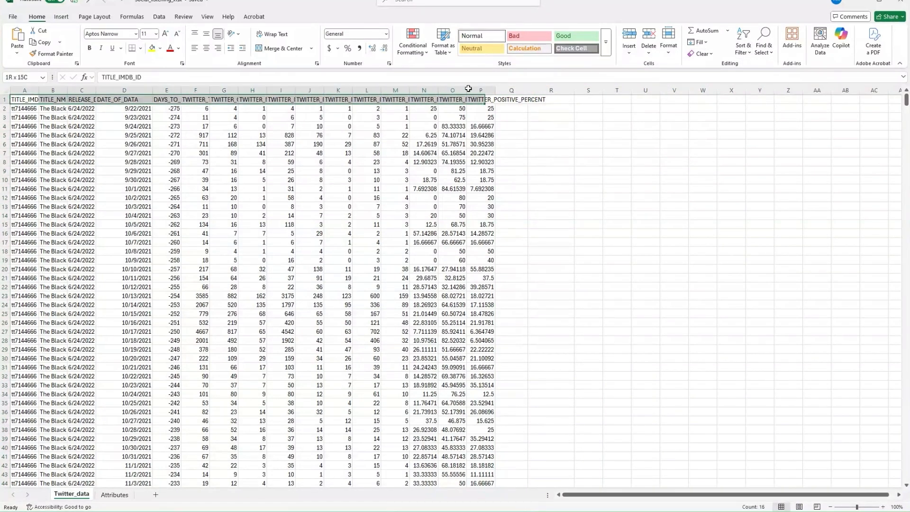
pyautogui.click(744, 48)
pyautogui.click(758, 104)
pyautogui.click(588, 151)
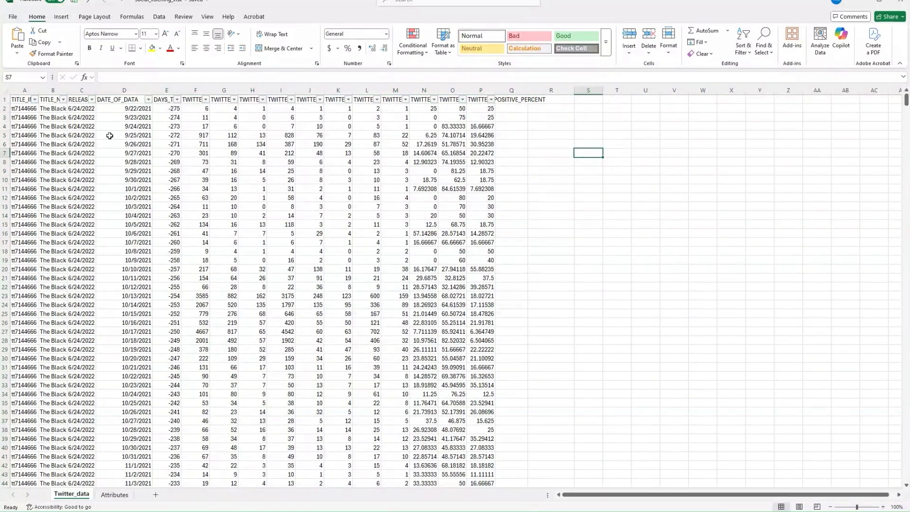
# Check the filter values available for TITLE_IMDB_ID and TITLE_NM without filtering the data.
pyautogui.click(35, 99)
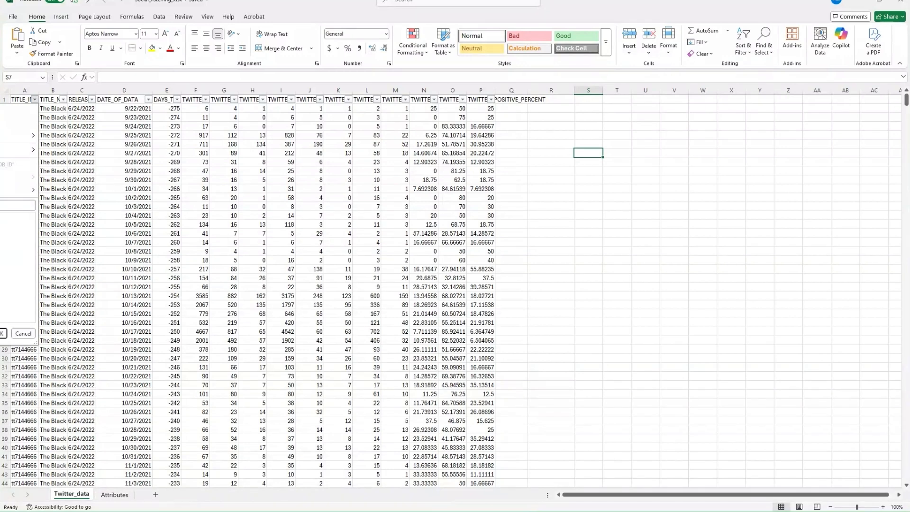
pyautogui.click(101, 114)
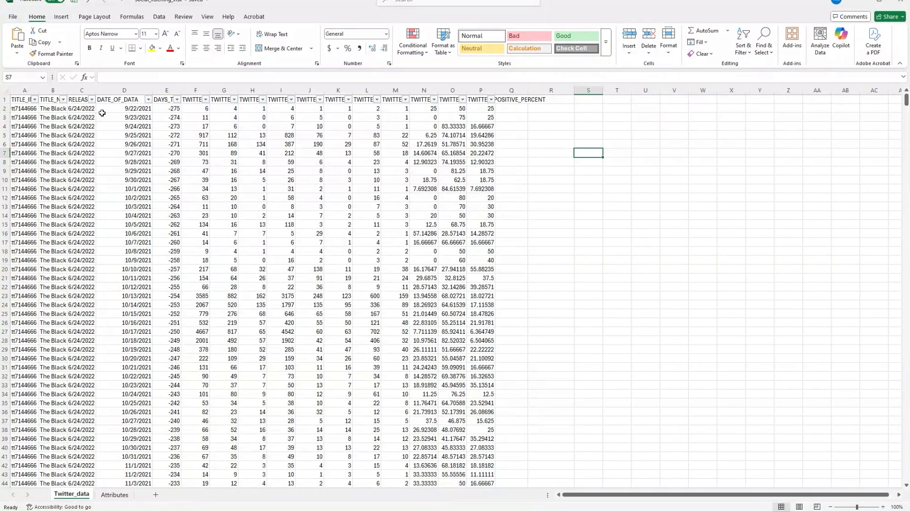
pyautogui.click(63, 100)
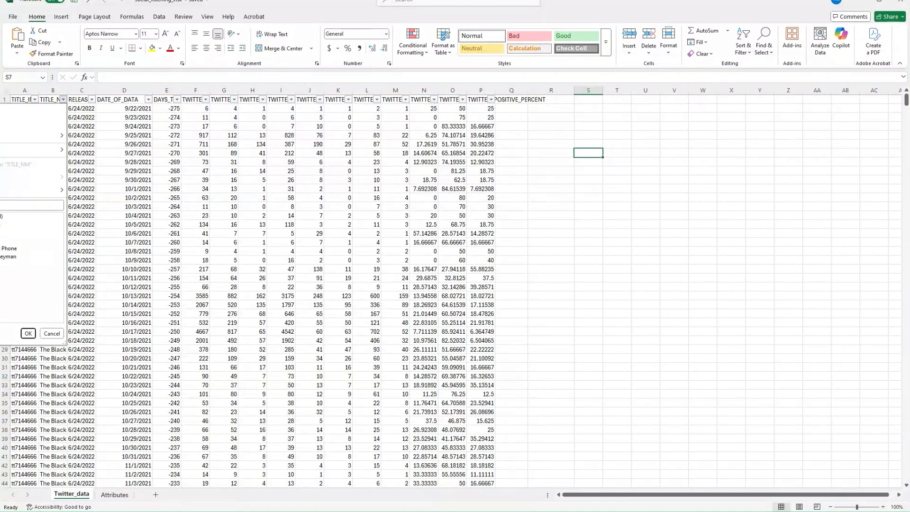
pyautogui.click(101, 119)
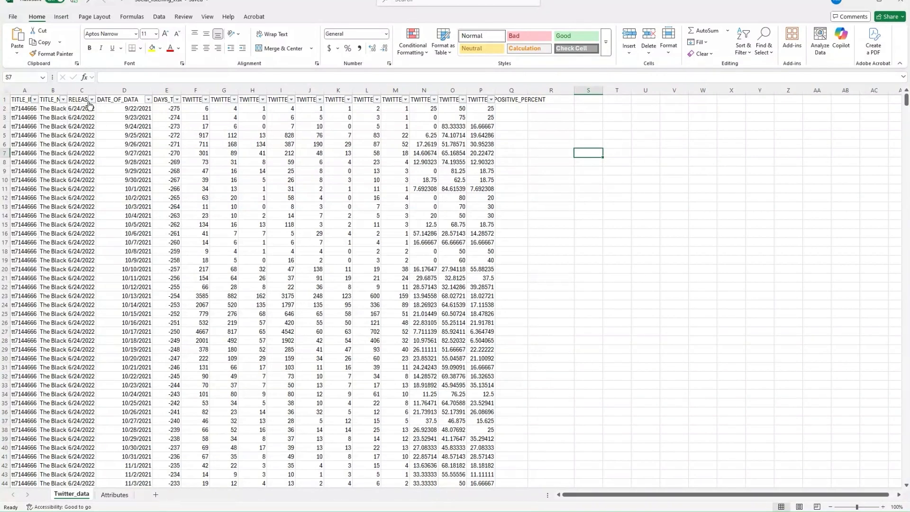
# Examine all release dates in the RELEASE_DT filter by expanding the 2023 and 2022 months, keeping every date selected.
pyautogui.click(92, 100)
pyautogui.click(1, 225)
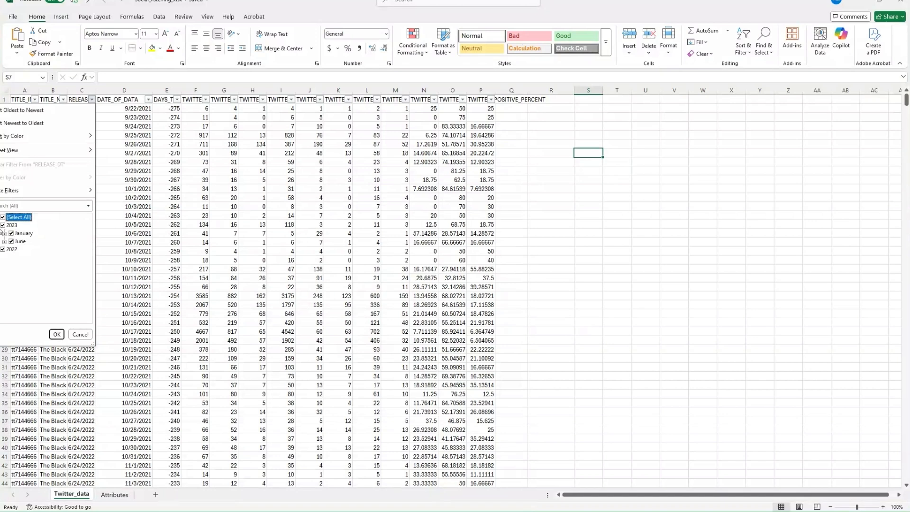
pyautogui.click(5, 233)
pyautogui.click(4, 249)
pyautogui.click(1, 265)
pyautogui.click(4, 274)
pyautogui.click(4, 290)
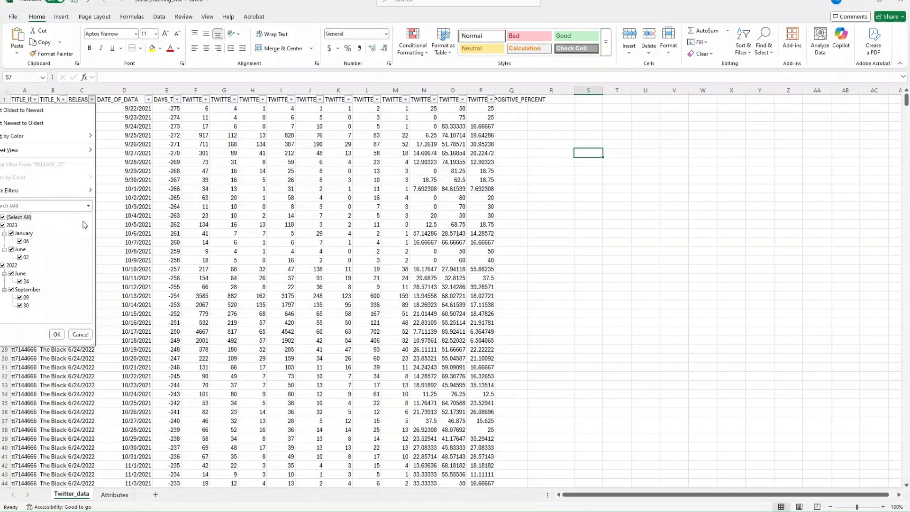
pyautogui.click(56, 334)
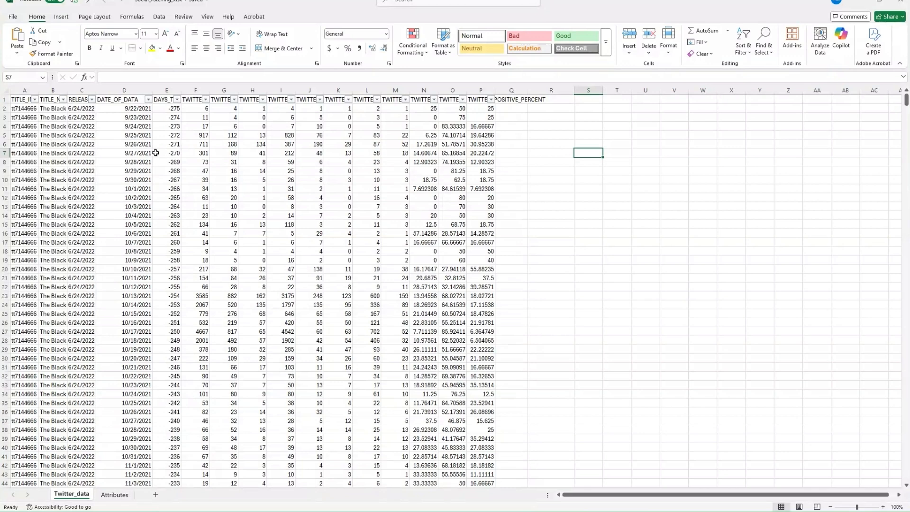
# Examine the DATE_OF_DATA header and the Twitter metric headers from TWITTER_TOTAL_VOLUME to TWITTER_POSITIVE_PERCENT.
pyautogui.click(127, 102)
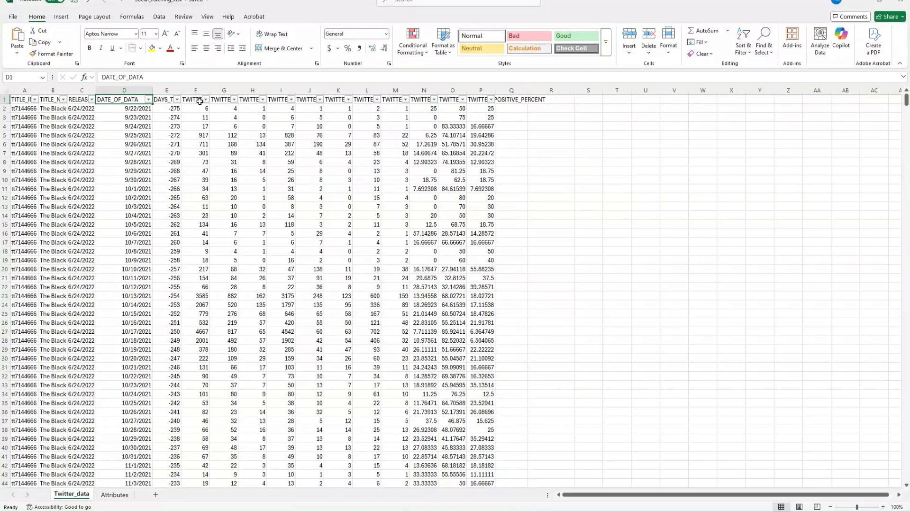
pyautogui.moveTo(199, 101); pyautogui.dragTo(481, 100)
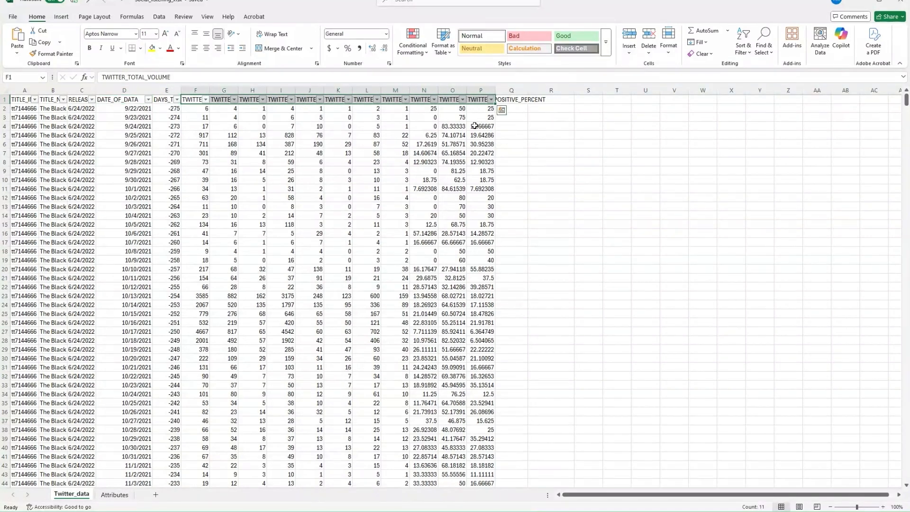
pyautogui.click(474, 126)
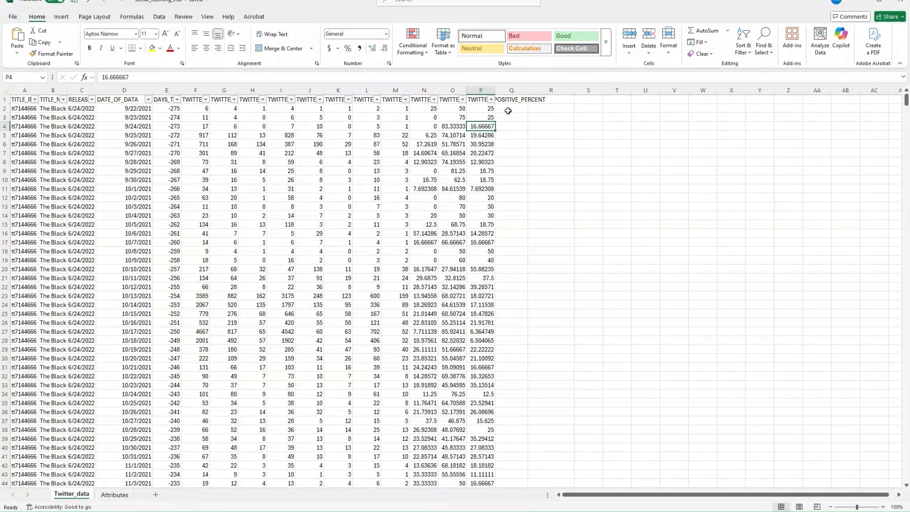
# Examine the negative, neutral and positive percent values in columns N to P.
pyautogui.moveTo(424, 101); pyautogui.dragTo(487, 172)
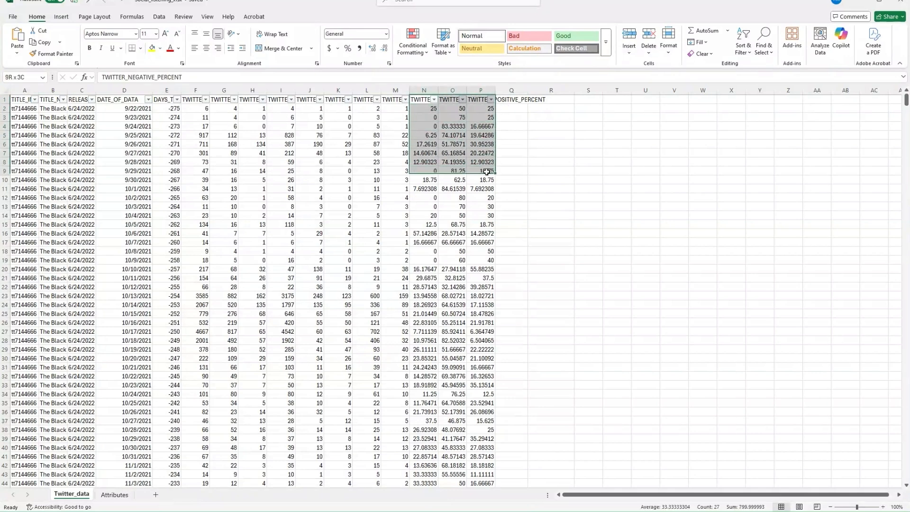
pyautogui.click(453, 145)
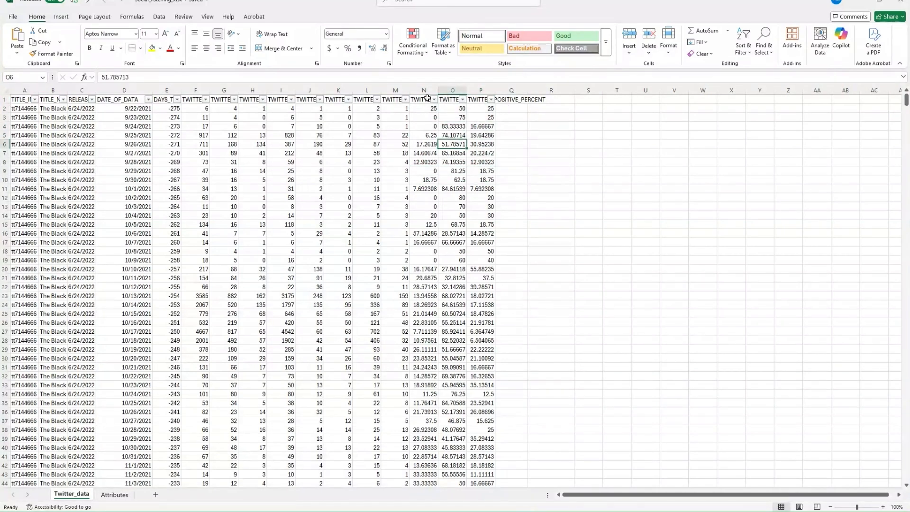
pyautogui.click(456, 127)
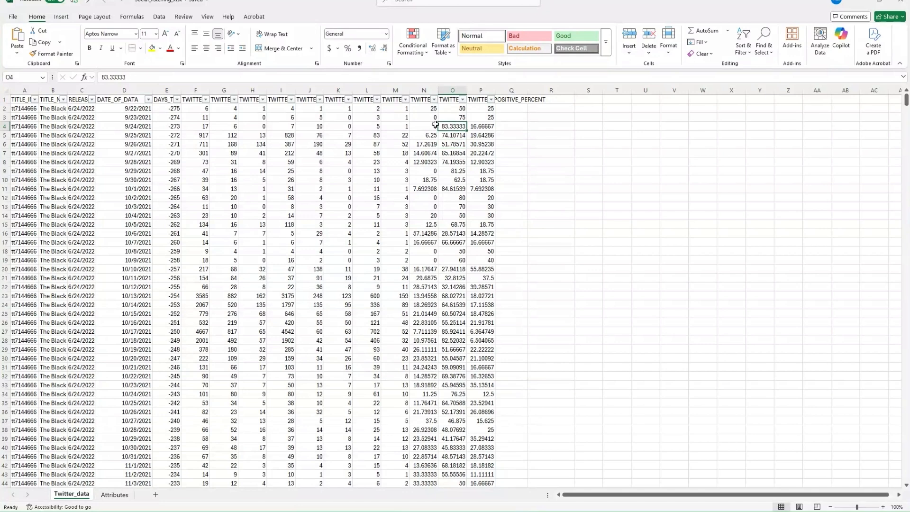
pyautogui.moveTo(414, 90); pyautogui.dragTo(481, 90)
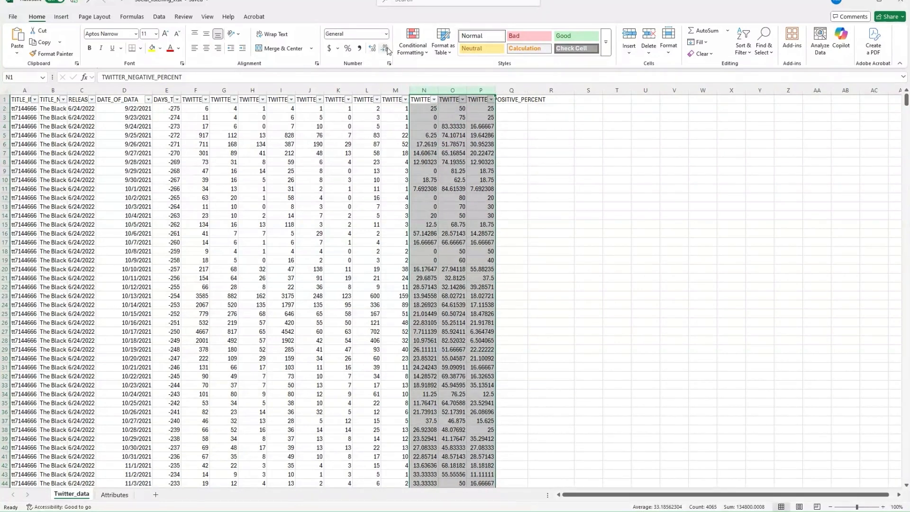
pyautogui.click(421, 108)
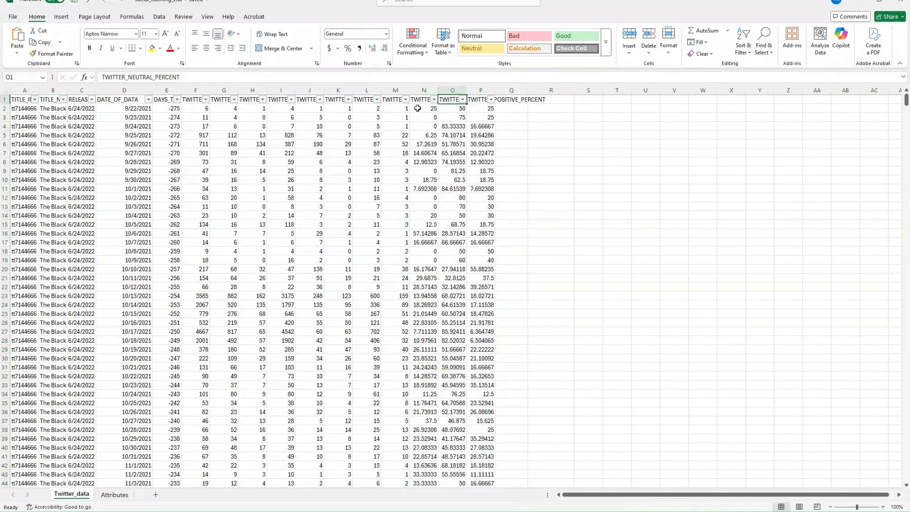
# Select all the negative, neutral and positive percent values in columns N to P and reduce them to four decimal places.
pyautogui.hotkey('ctrl', 'shift', 'Right')
pyautogui.hotkey('ctrl', 'shift', 'Down')
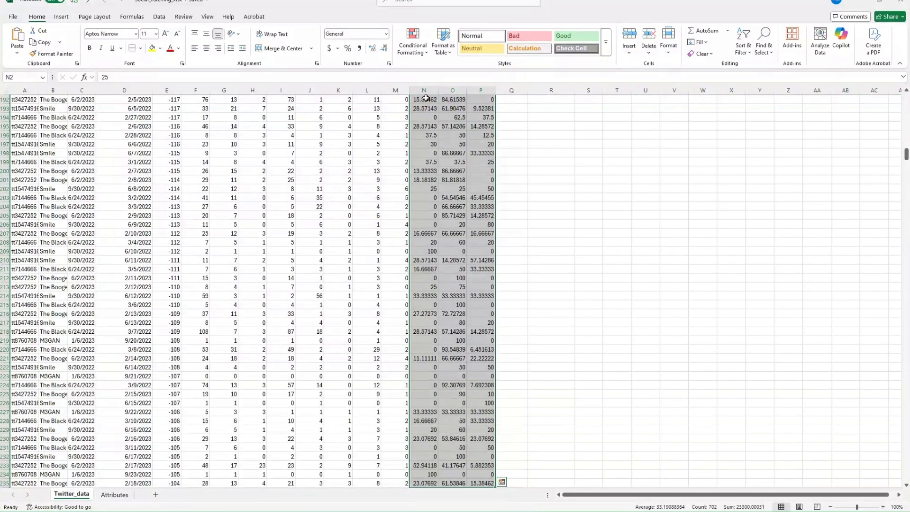
pyautogui.moveTo(906, 151); pyautogui.dragTo(905, 100)
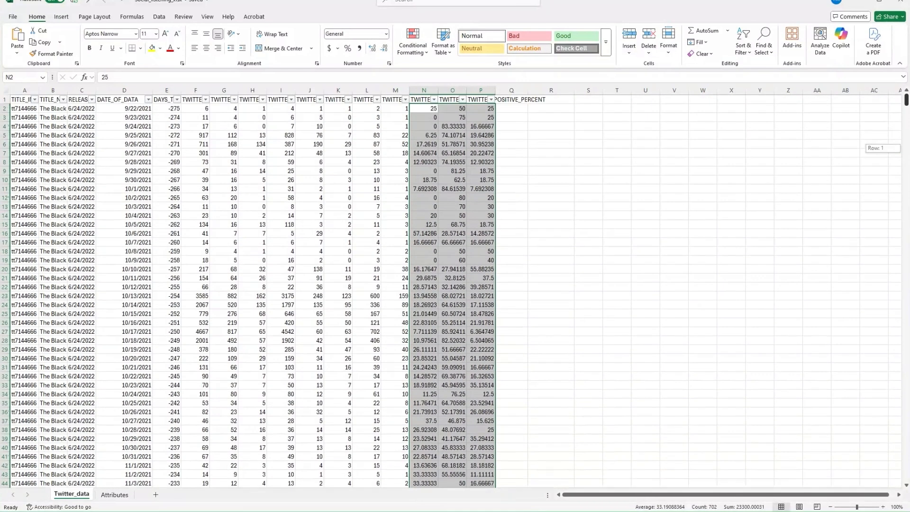
pyautogui.click(384, 49)
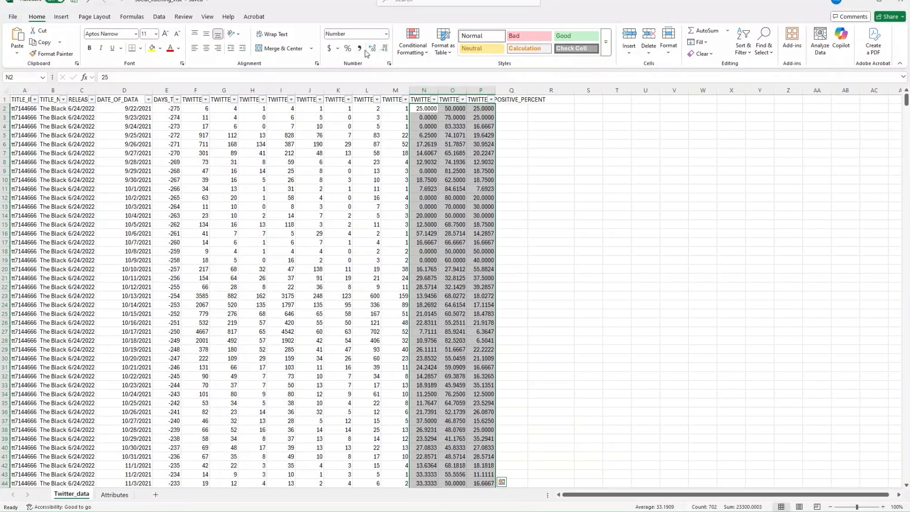
pyautogui.click(362, 50)
pyautogui.click(373, 50)
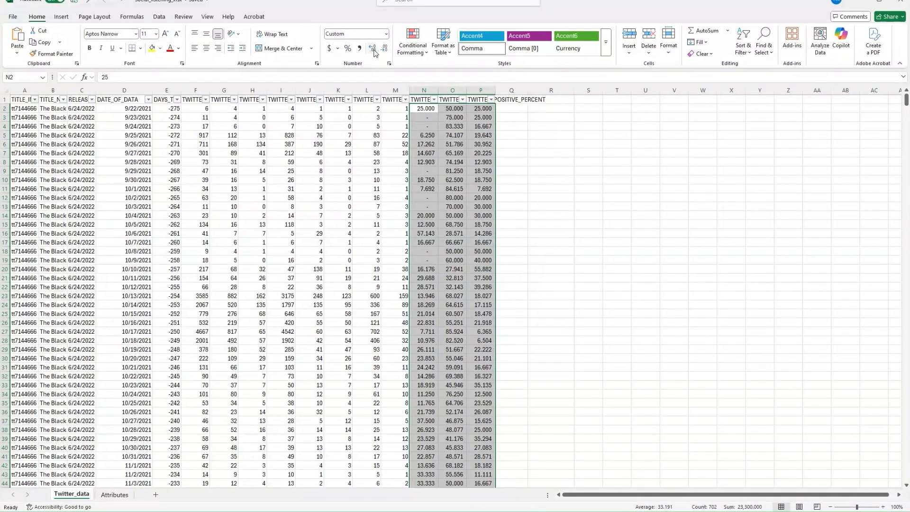
pyautogui.hotkey('ctrl', 'z')
pyautogui.hotkey('ctrl', 'z')
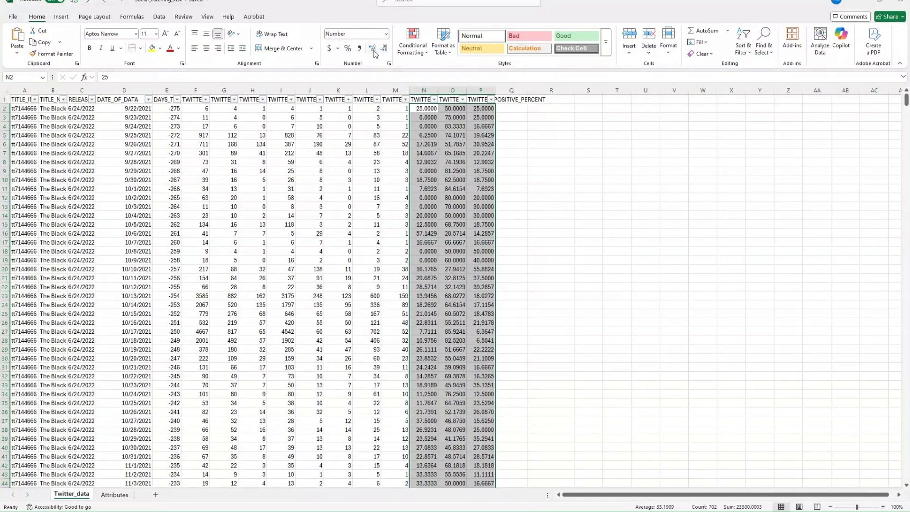
# Reduce the percent values in columns N to P to one decimal place and review them down the rows.
pyautogui.click(384, 49)
pyautogui.click(384, 49)
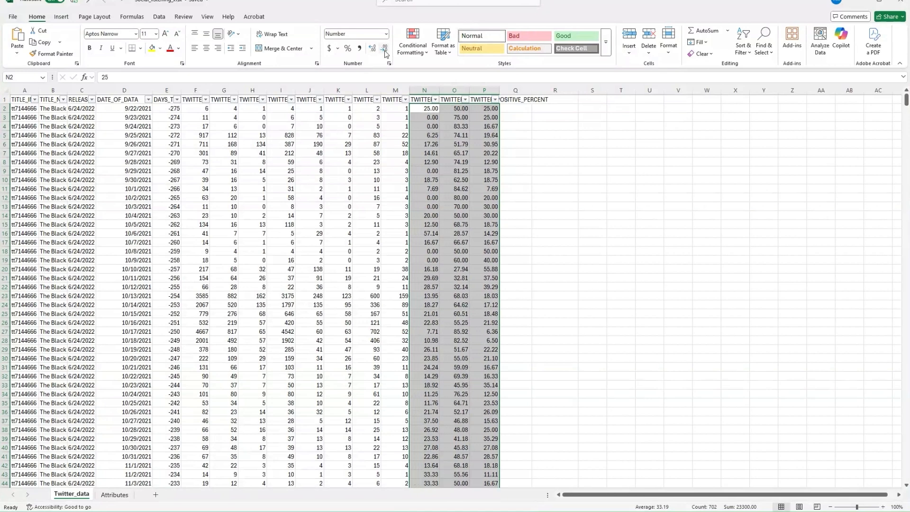
pyautogui.click(385, 49)
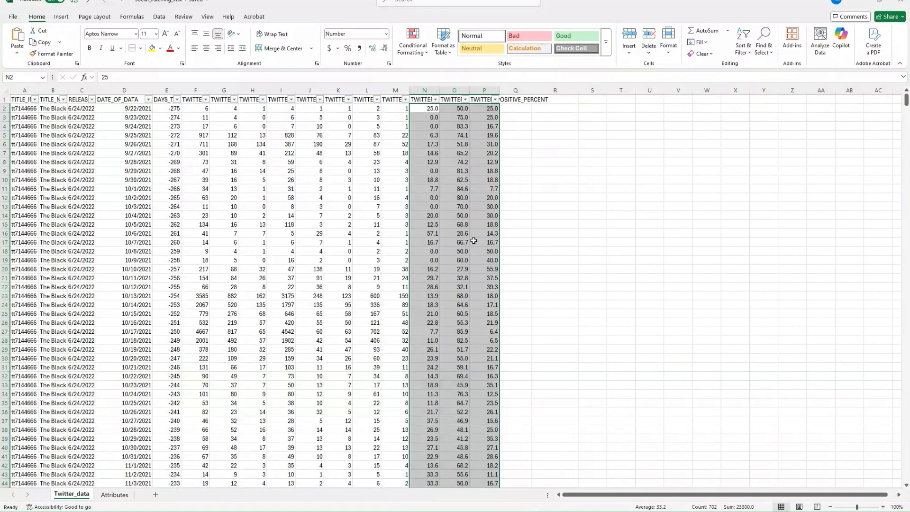
pyautogui.scroll(-3, 474, 245)
pyautogui.scroll(-7, 468, 253)
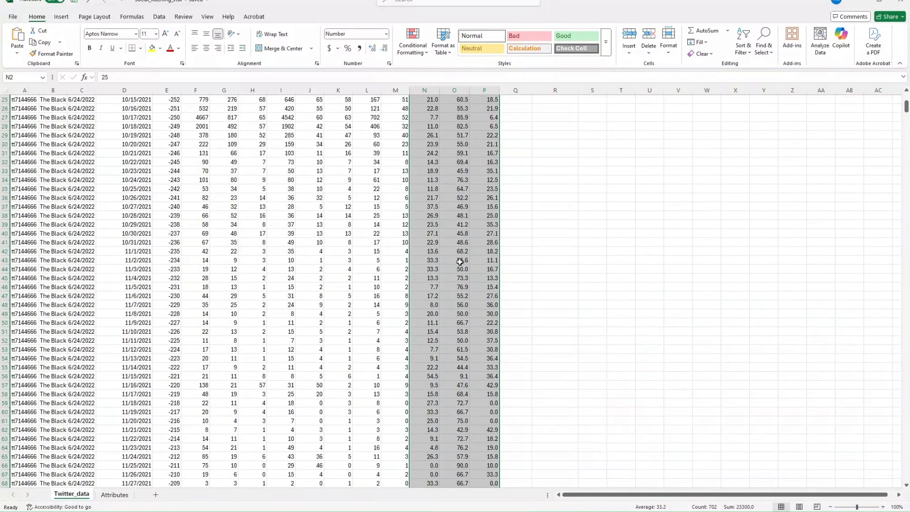
pyautogui.scroll(10, 466, 260)
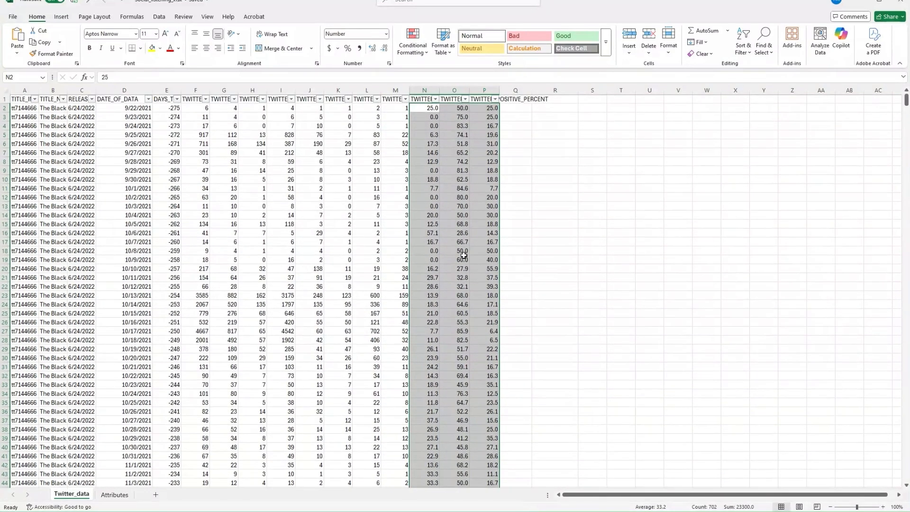
pyautogui.click(456, 117)
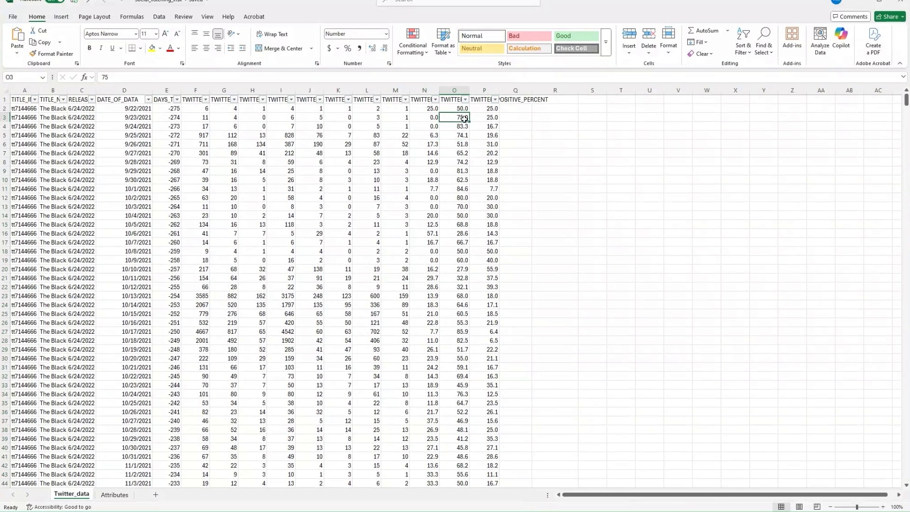
pyautogui.click(481, 111)
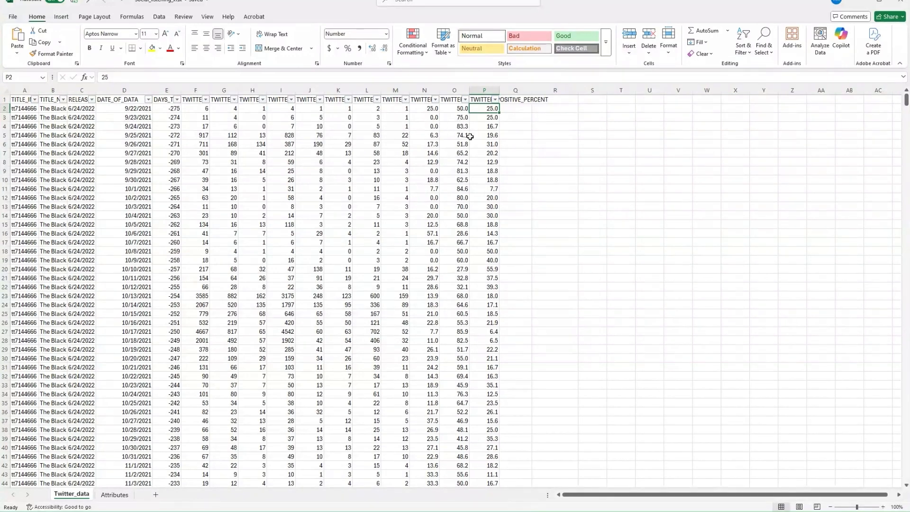
pyautogui.scroll(-20, 332, 301)
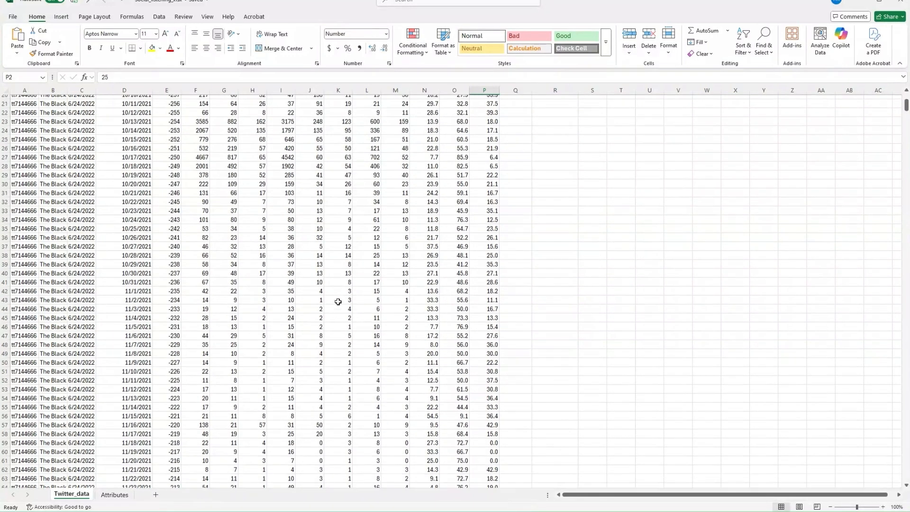
pyautogui.scroll(20, 336, 306)
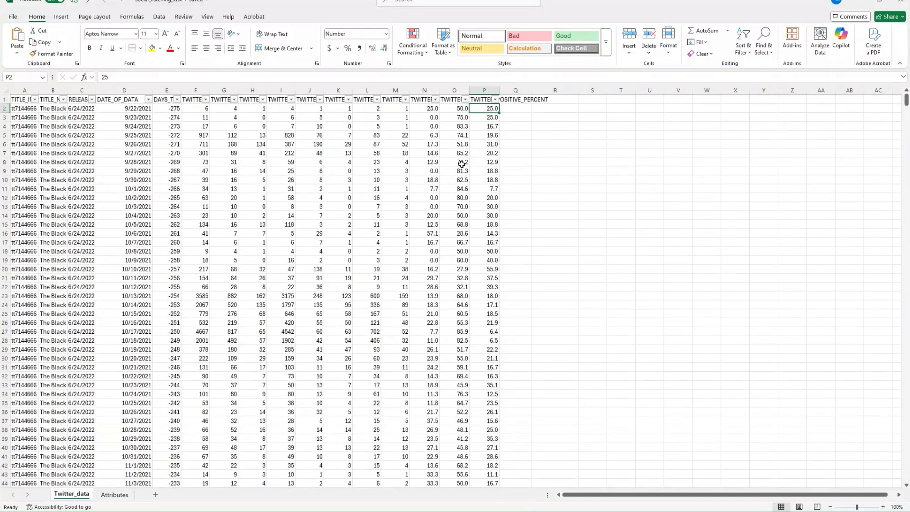
# Copy the Twitter metric headers F1:P1 and paste them transposed as a vertical list starting at cell S7.
pyautogui.moveTo(185, 101); pyautogui.dragTo(488, 90)
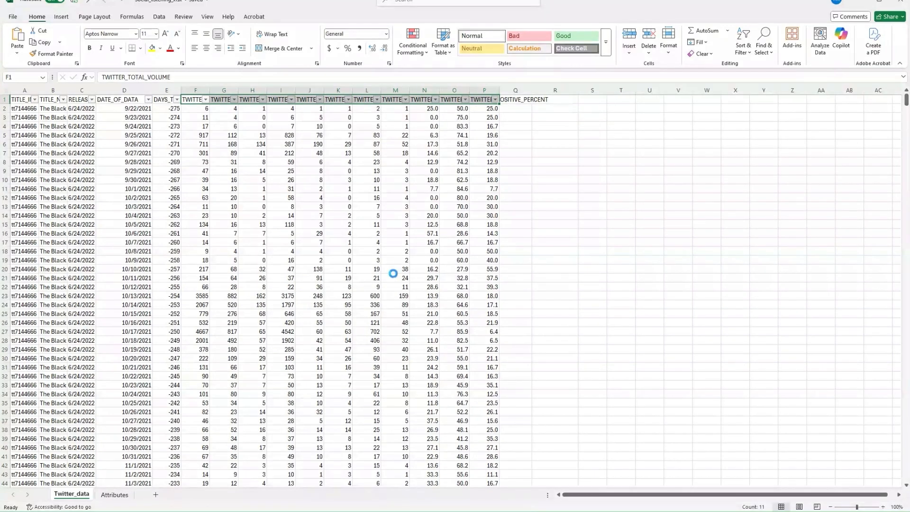
pyautogui.hotkey('ctrl', 'c')
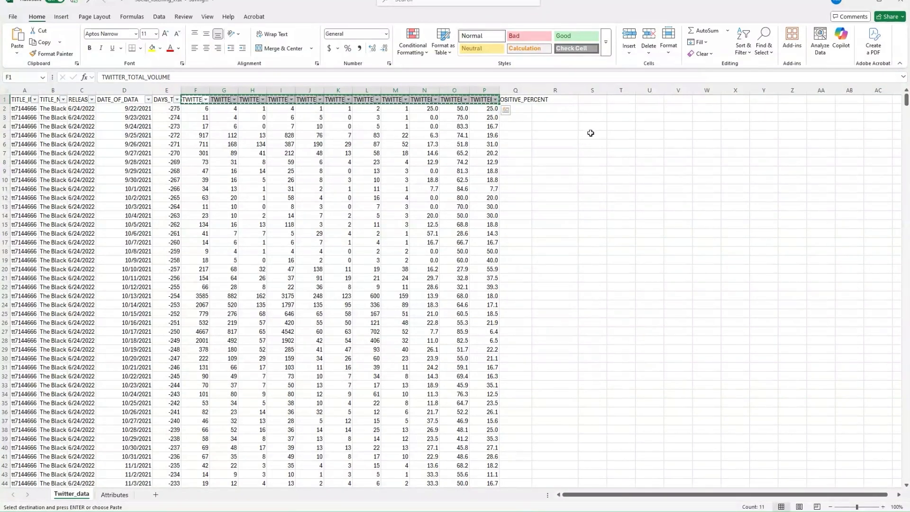
pyautogui.click(478, 99)
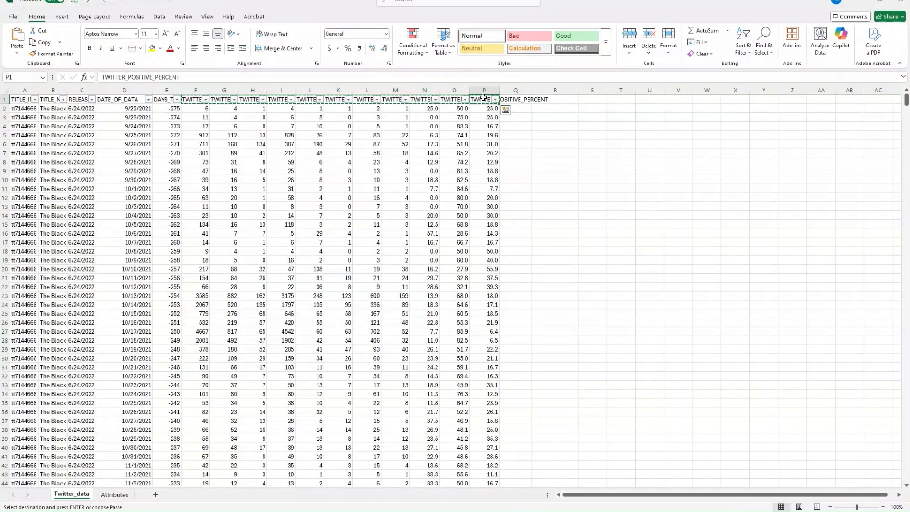
pyautogui.click(449, 101)
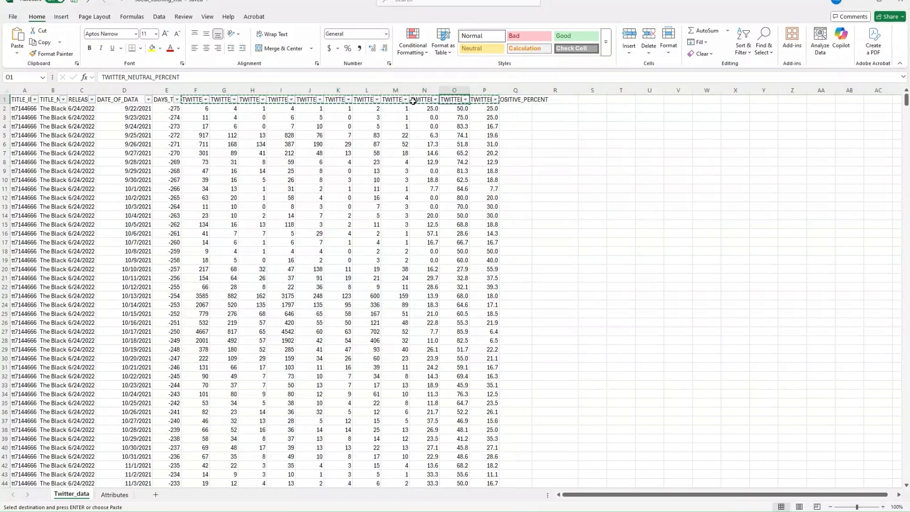
pyautogui.click(576, 151)
pyautogui.click(588, 149)
pyautogui.rightClick(589, 149)
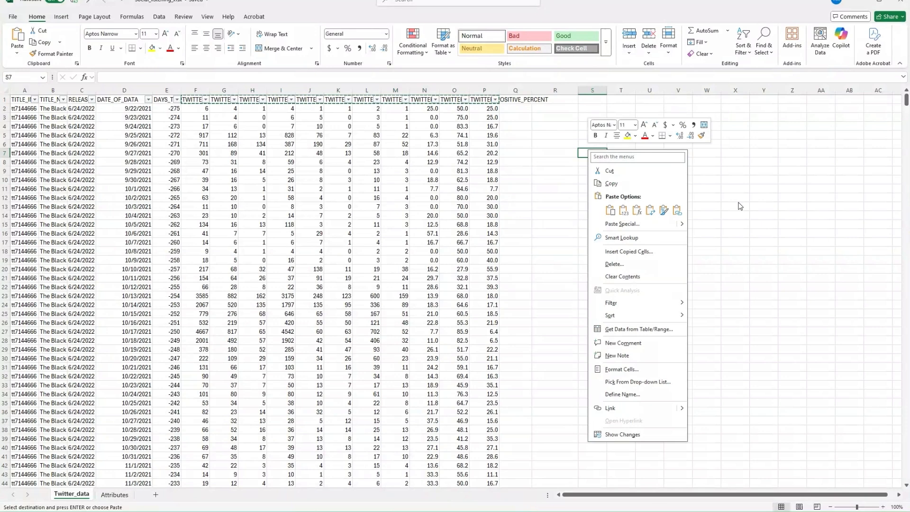
pyautogui.click(649, 209)
pyautogui.click(706, 198)
pyautogui.click(649, 163)
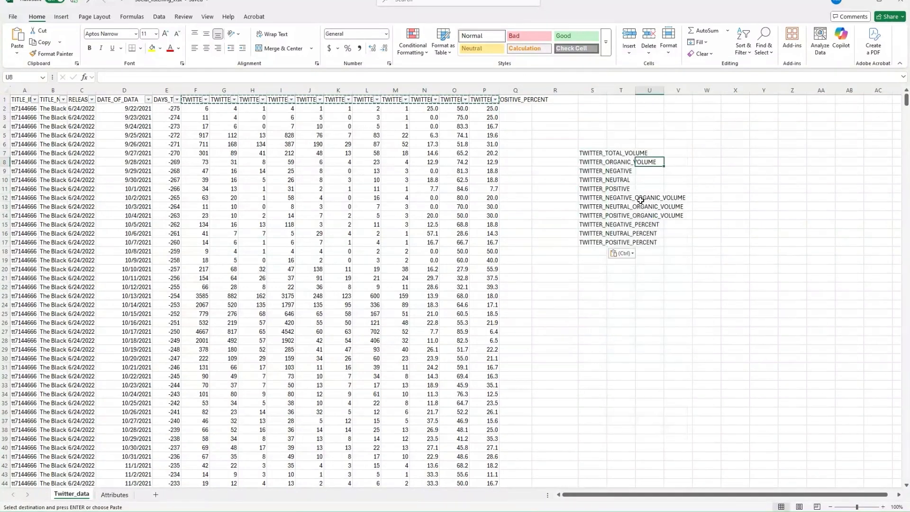
# Widen column S so that the full Twitter metric names fit in it.
pyautogui.moveTo(592, 152); pyautogui.dragTo(631, 242)
pyautogui.click(620, 170)
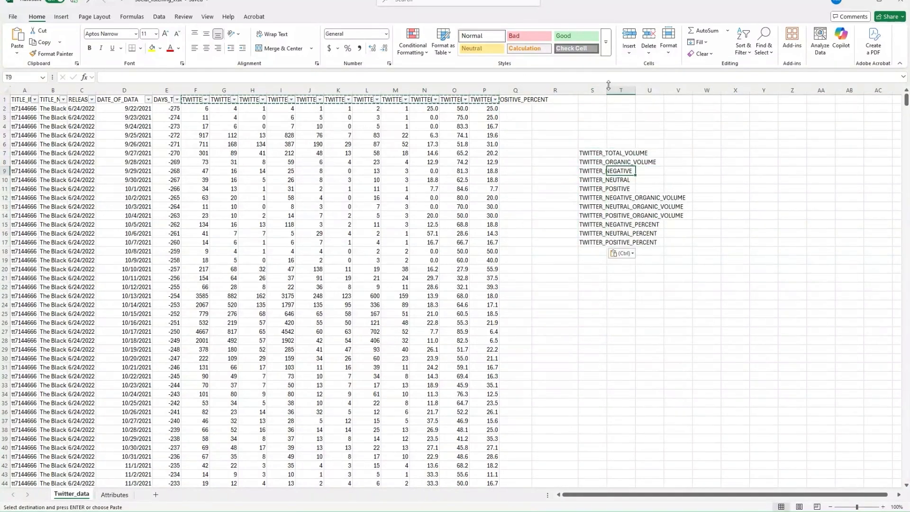
pyautogui.moveTo(607, 90); pyautogui.dragTo(687, 91)
pyautogui.click(708, 153)
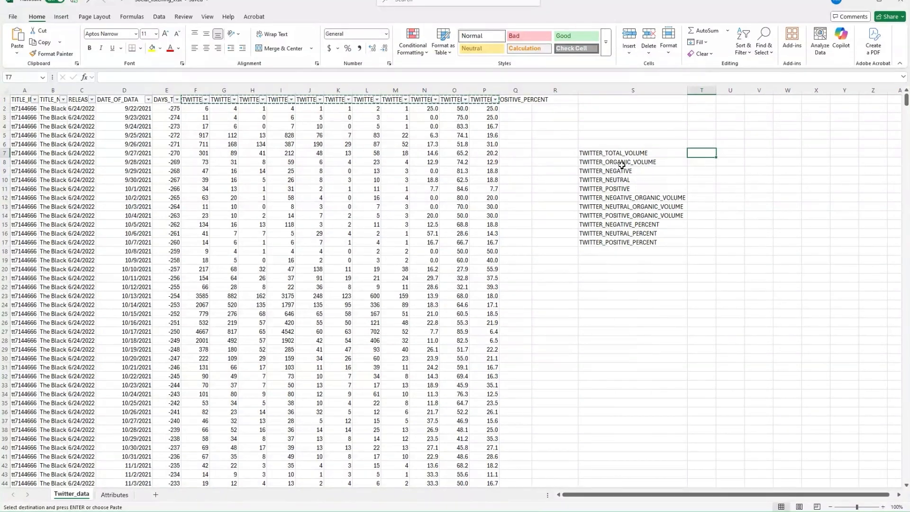
pyautogui.moveTo(605, 154); pyautogui.dragTo(645, 239)
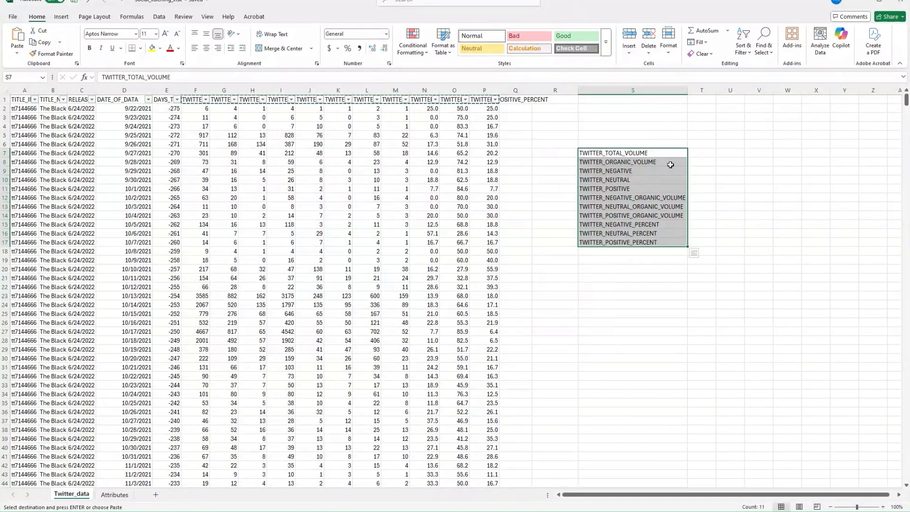
# Enter the short names TOT_VOL and ORG_VOL in T7:T8 beside the total and organic volume metrics.
pyautogui.click(710, 153)
pyautogui.write('TOT')
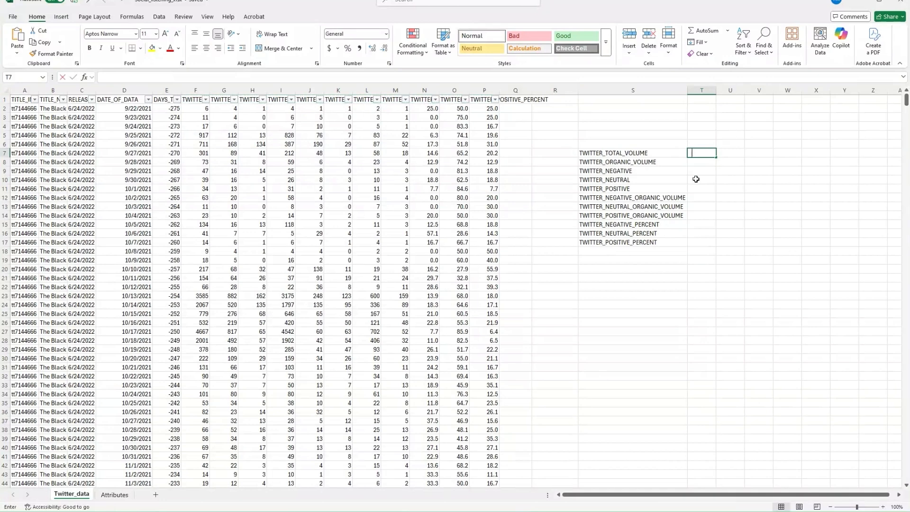
pyautogui.write('_VOL')
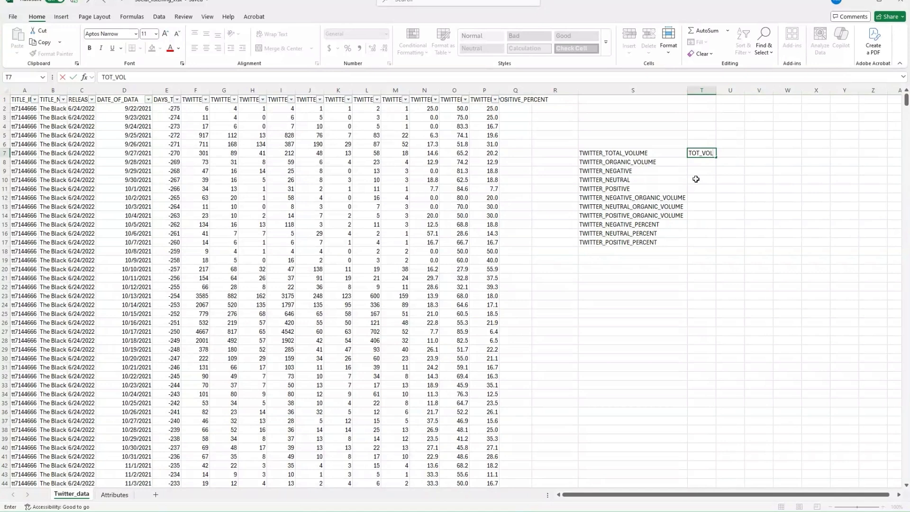
pyautogui.press('Return')
pyautogui.write('OR')
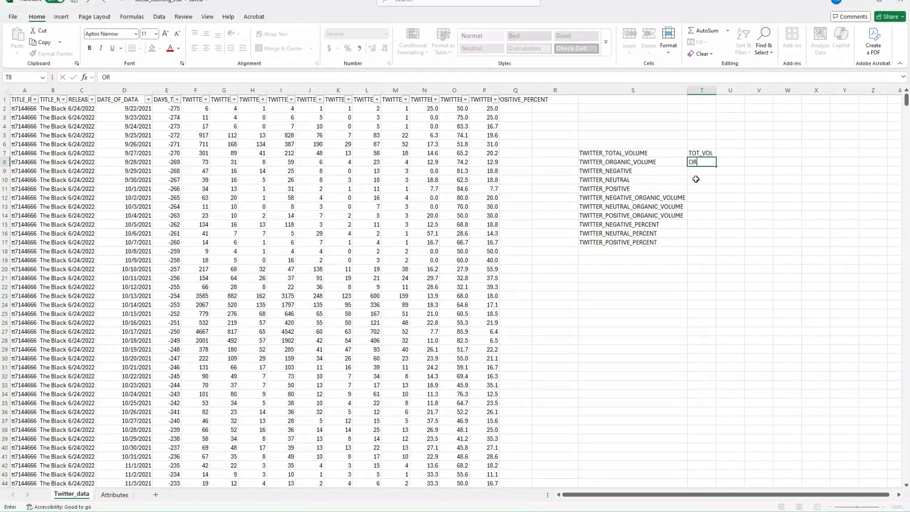
pyautogui.write('G_VOL')
pyautogui.press('Return')
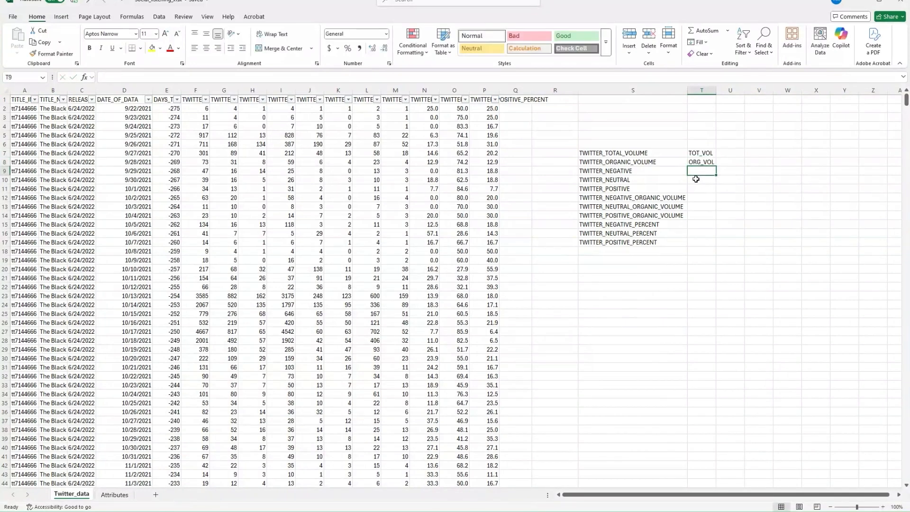
# Enter the short names NEG, NEU and POS in T9:T11 beside the negative, neutral and positive metrics.
pyautogui.write('NEG')
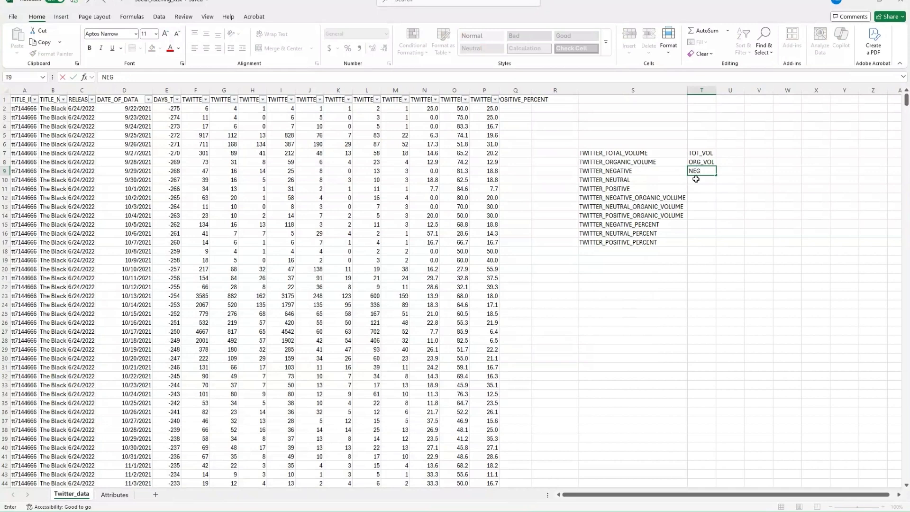
pyautogui.press('Return')
pyautogui.write('NEU')
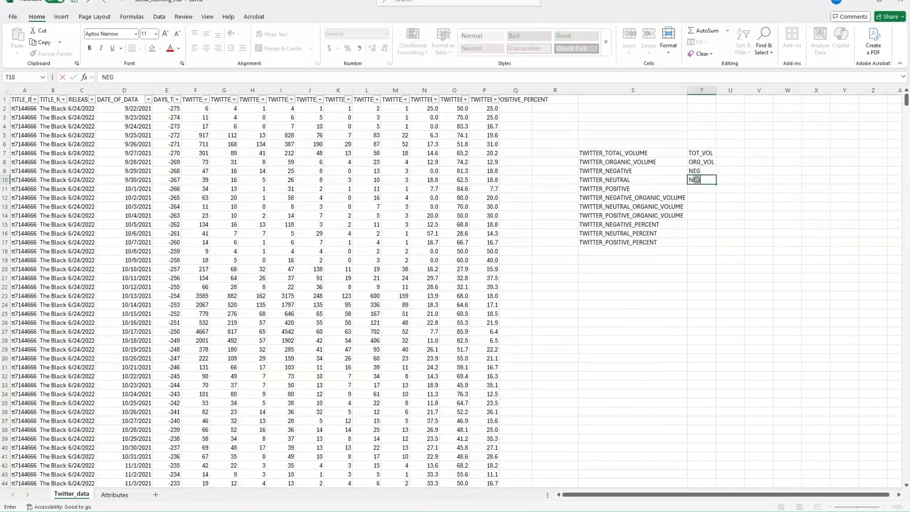
pyautogui.press('Return')
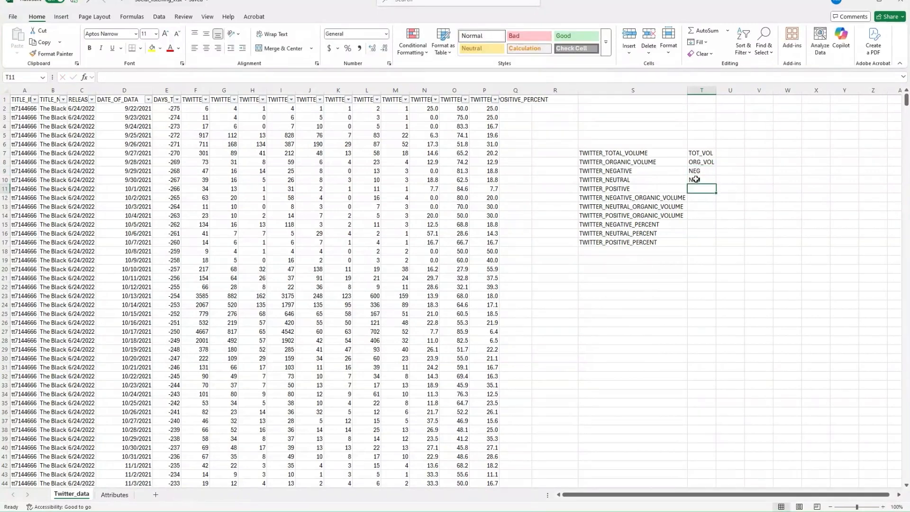
pyautogui.write('POS')
pyautogui.press('Return')
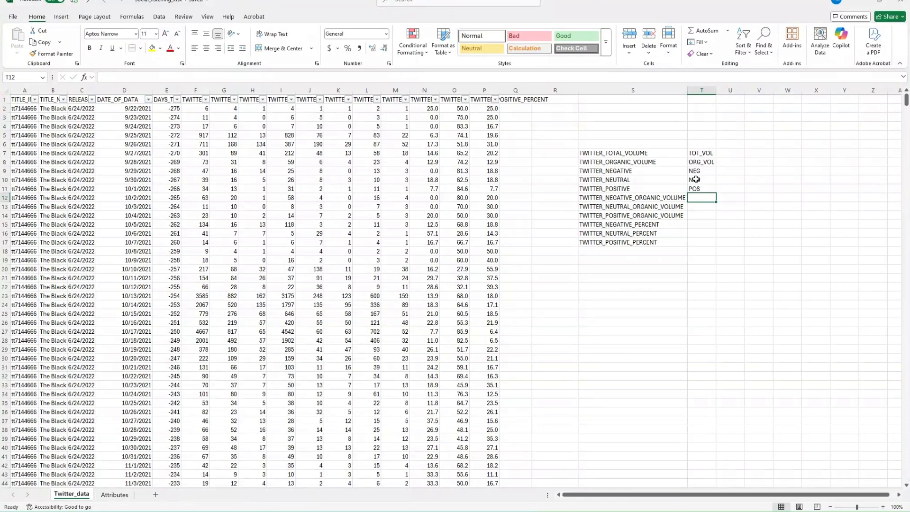
# Enter the short names NEG_ORG_VOL, NEU_ORG_VOL and POS_ORG_VOL in T12:T14 beside the organic volume sentiment metrics.
pyautogui.write('NEG')
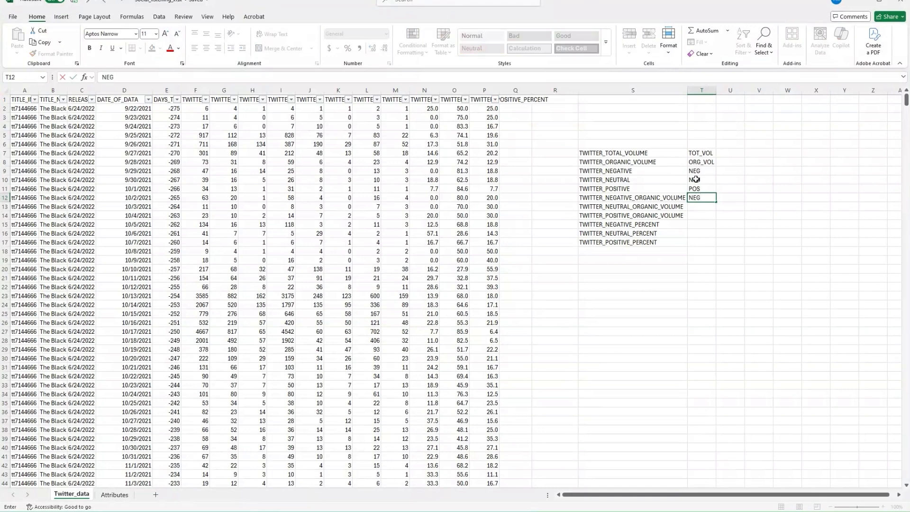
pyautogui.write('_ORG_VOL')
pyautogui.press('Return')
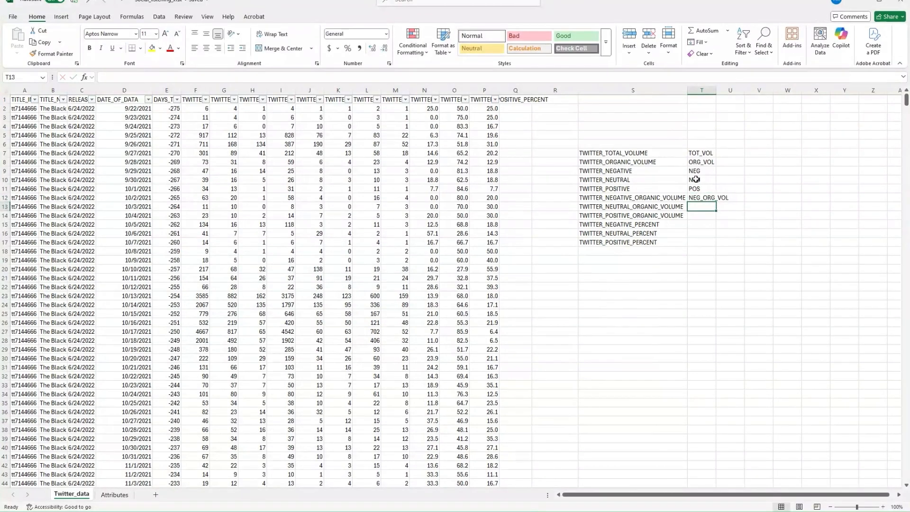
pyautogui.write('NEU_')
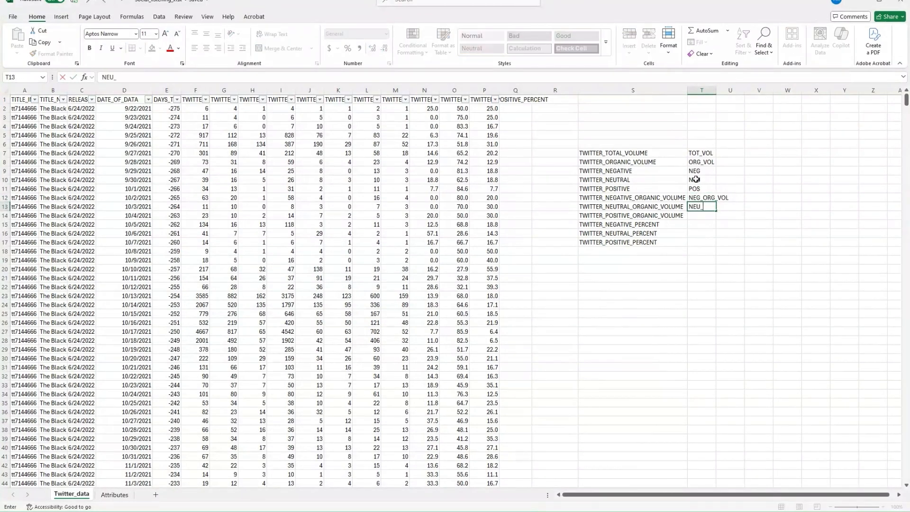
pyautogui.write('ORG_VOL')
pyautogui.press('Return')
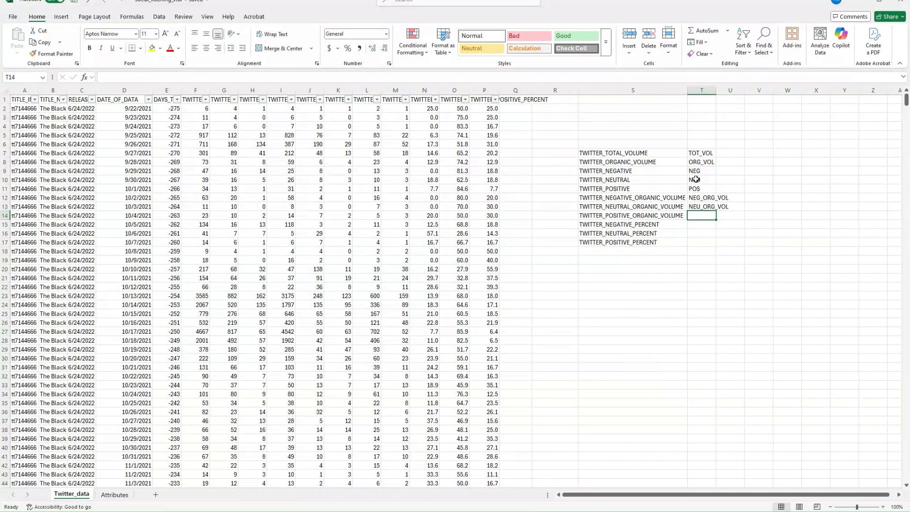
pyautogui.write('POS_ORG_VOL')
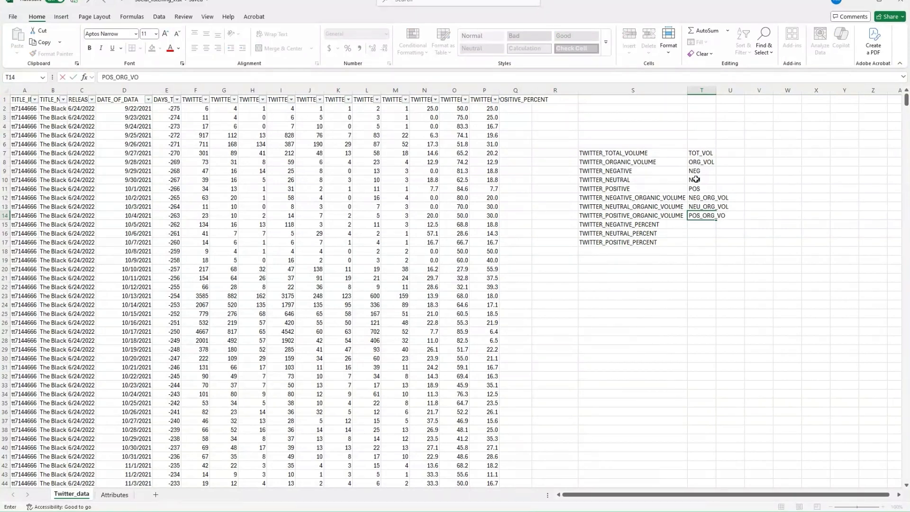
pyautogui.press('Return')
# Enter the short names NEG_PERC, NEU_PERC and POS_PERC in T15:T17 beside the percent metrics.
pyautogui.write('NEG_PERCT')
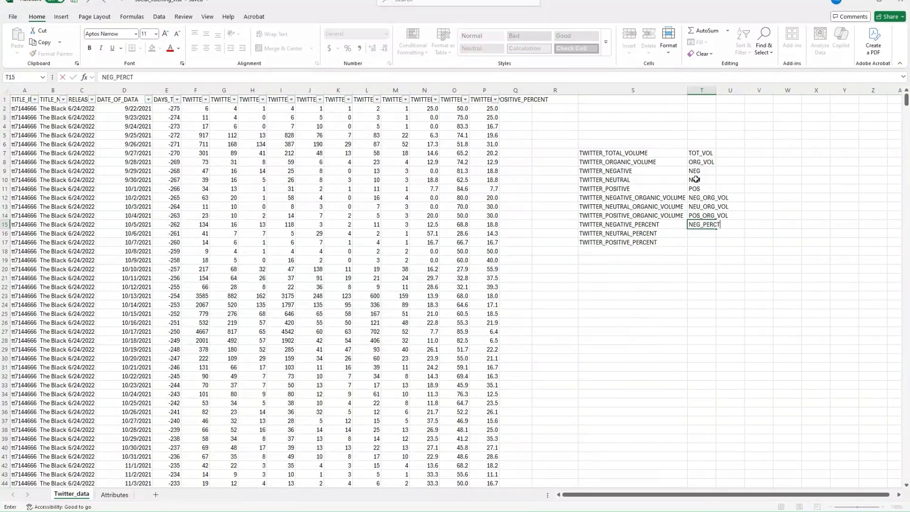
pyautogui.press('BackSpace')
pyautogui.press('Return')
pyautogui.write('NEU')
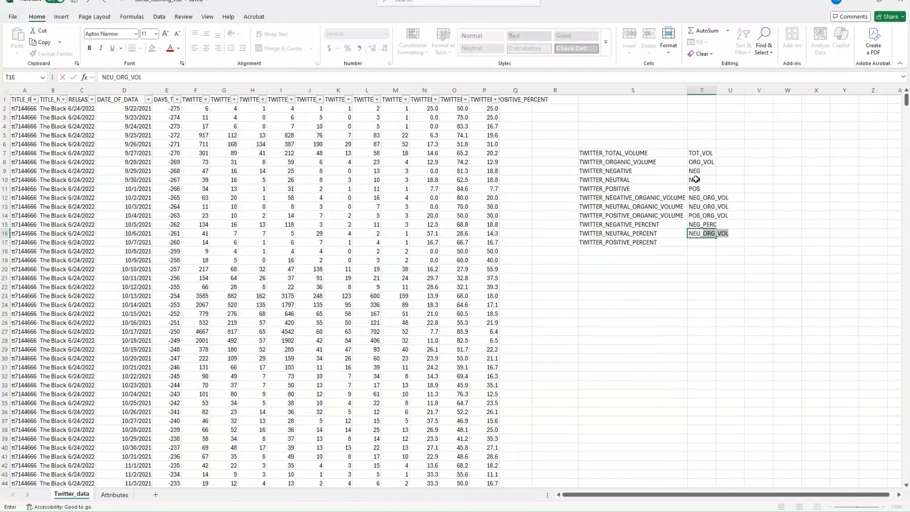
pyautogui.write('_PERC')
pyautogui.press('Return')
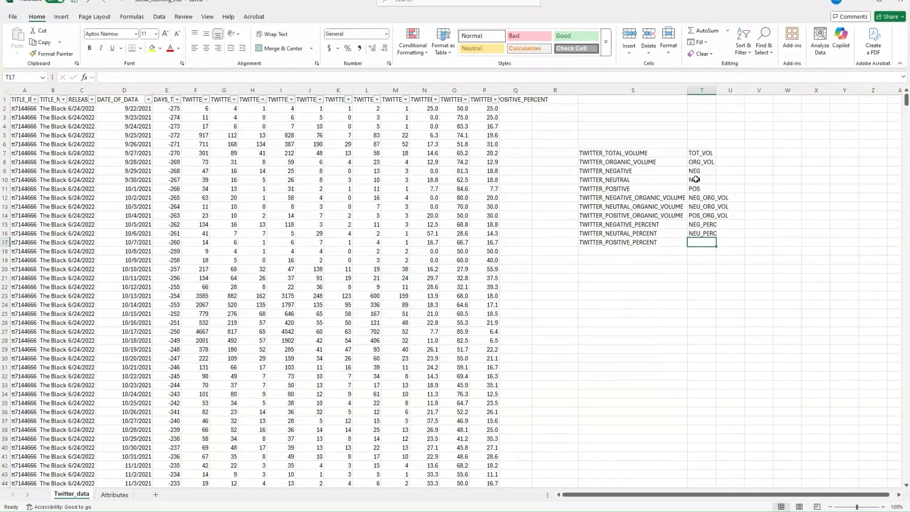
pyautogui.write('POS_PERC')
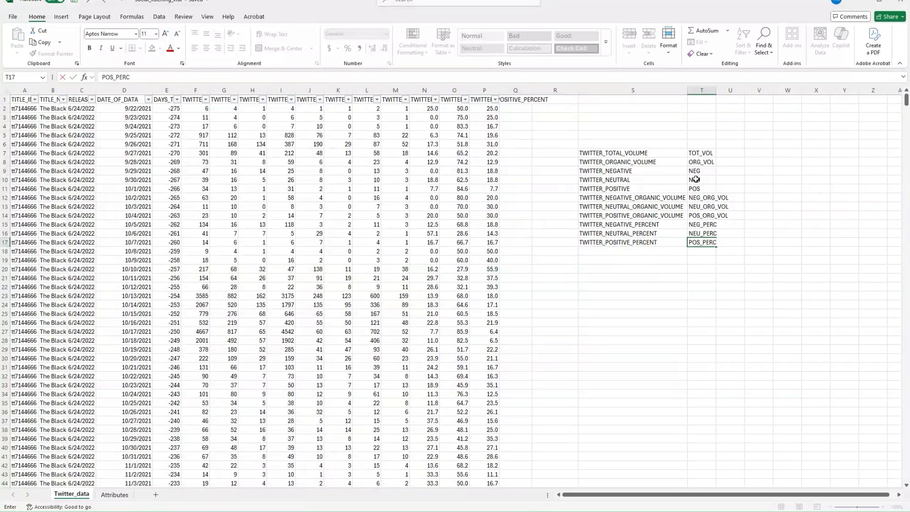
pyautogui.press('Return')
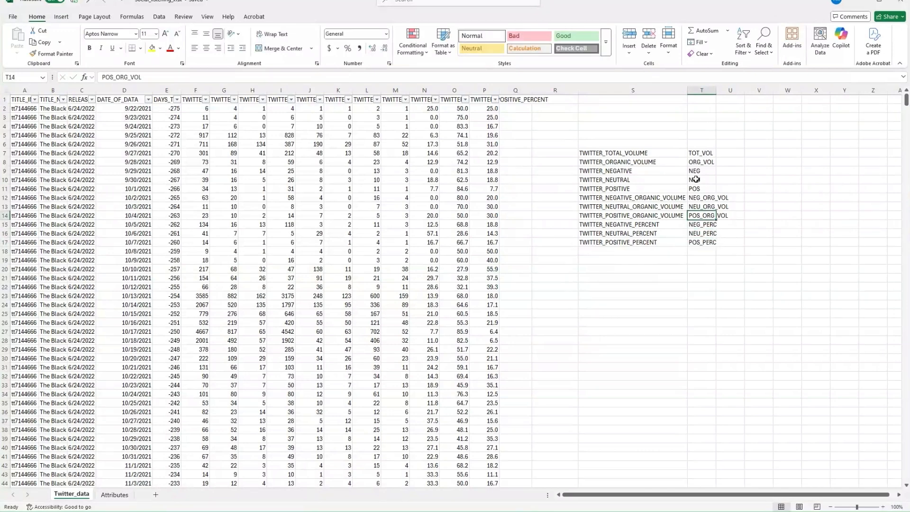
# Copy the list of short metric names in T7:T17.
pyautogui.click(654, 160)
pyautogui.moveTo(654, 159); pyautogui.dragTo(702, 152)
pyautogui.hotkey('ctrl', 'c')
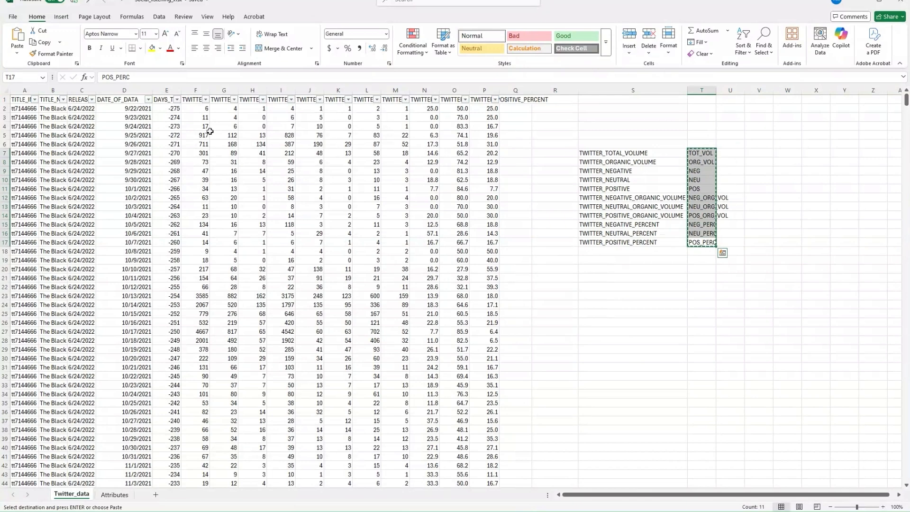
pyautogui.click(195, 99)
pyautogui.rightClick(195, 100)
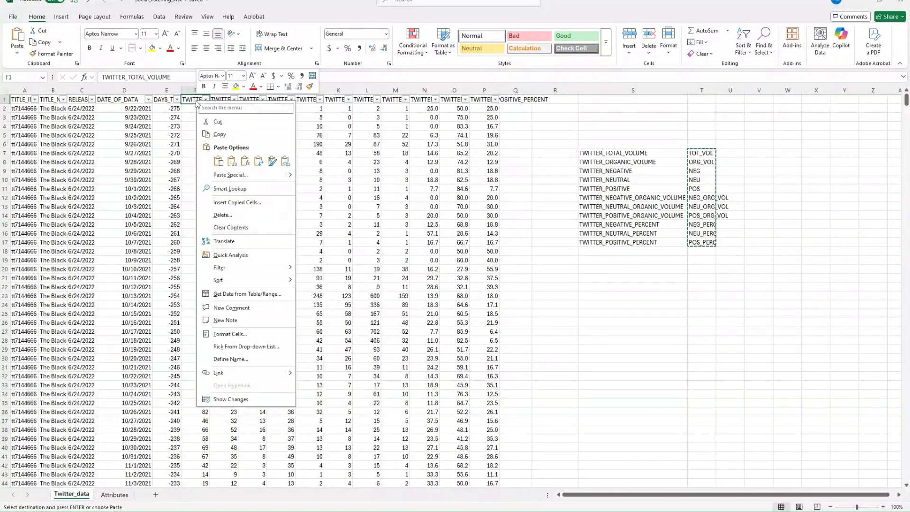
pyautogui.press('Escape')
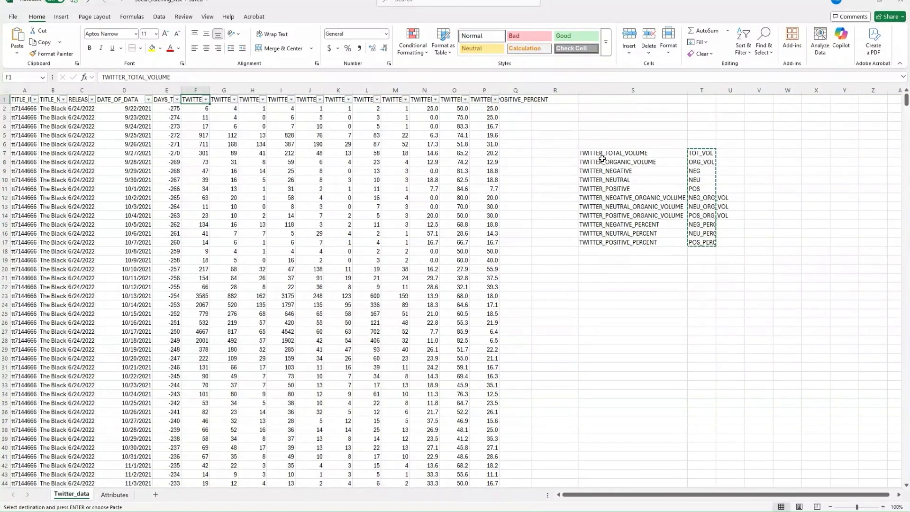
pyautogui.moveTo(602, 154); pyautogui.dragTo(636, 243)
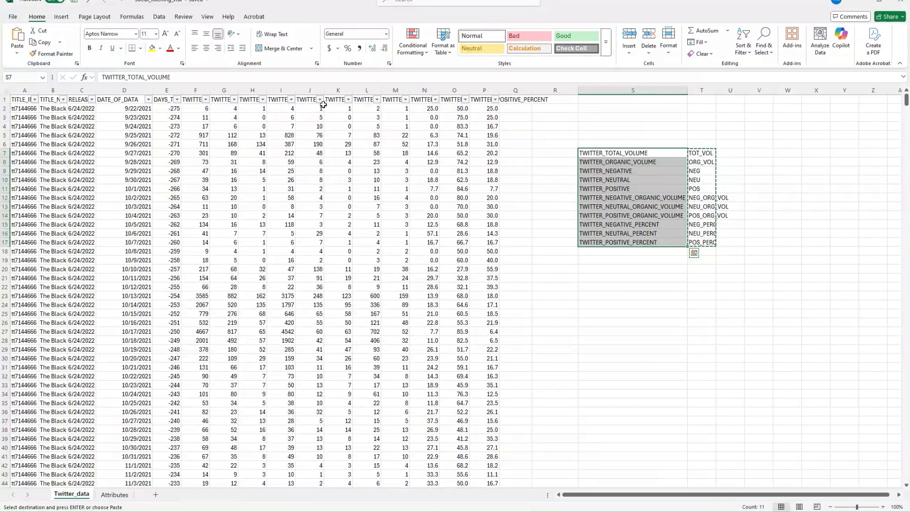
pyautogui.moveTo(190, 100); pyautogui.dragTo(280, 100)
pyautogui.moveTo(612, 153); pyautogui.dragTo(616, 242)
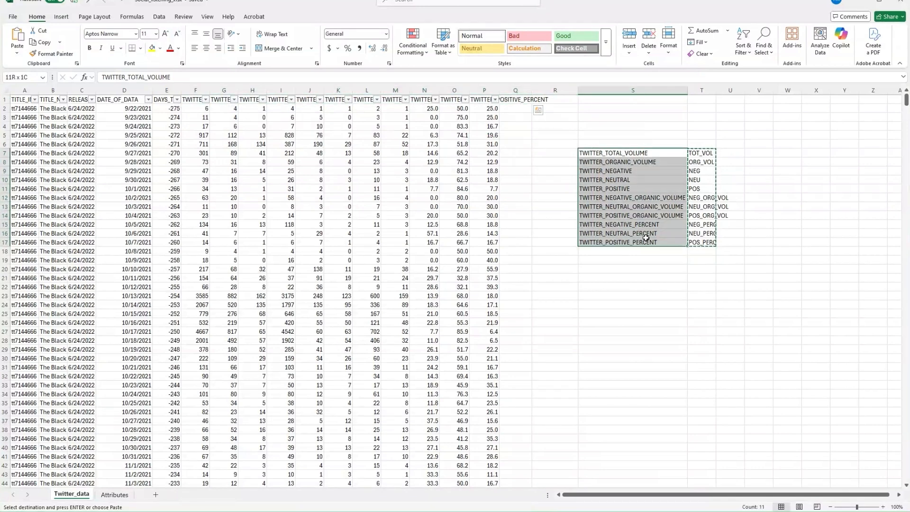
pyautogui.rightClick(620, 154)
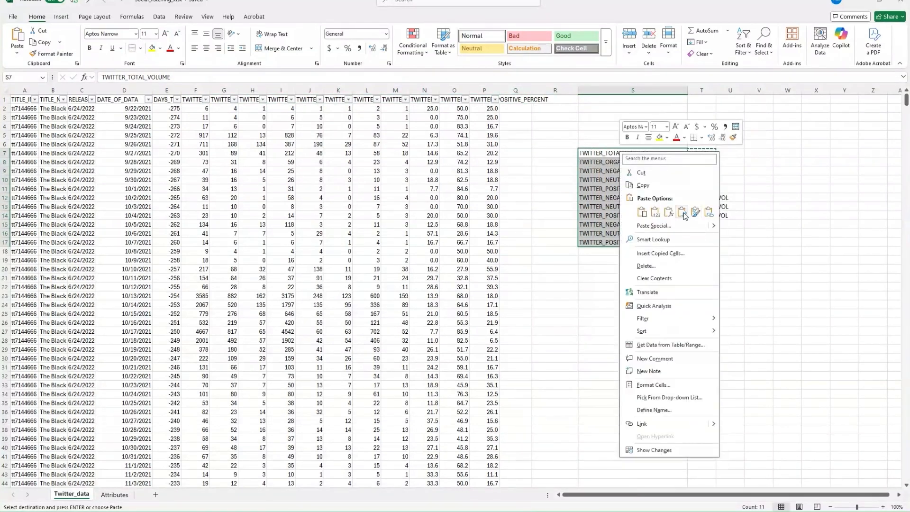
pyautogui.click(750, 193)
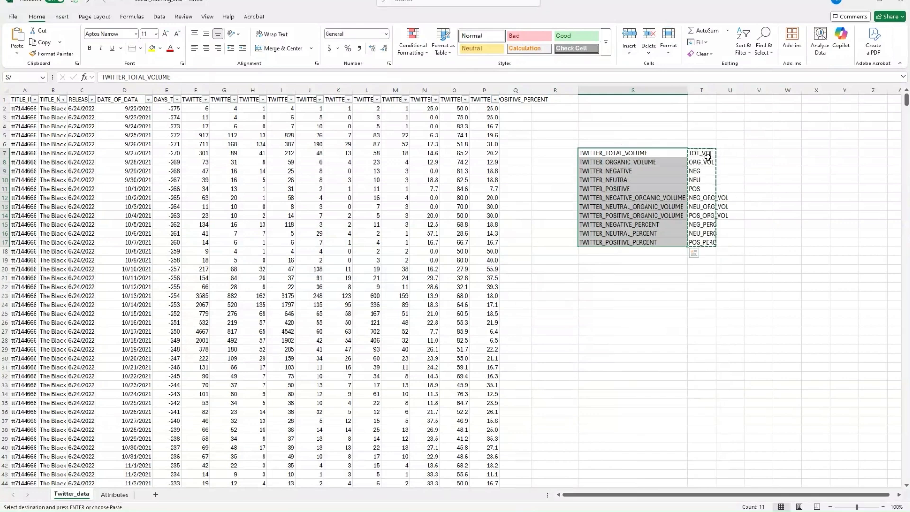
# Paste the short names from T7:T17 transposed over the Twitter metric headers starting at F1.
pyautogui.moveTo(703, 153); pyautogui.dragTo(703, 242)
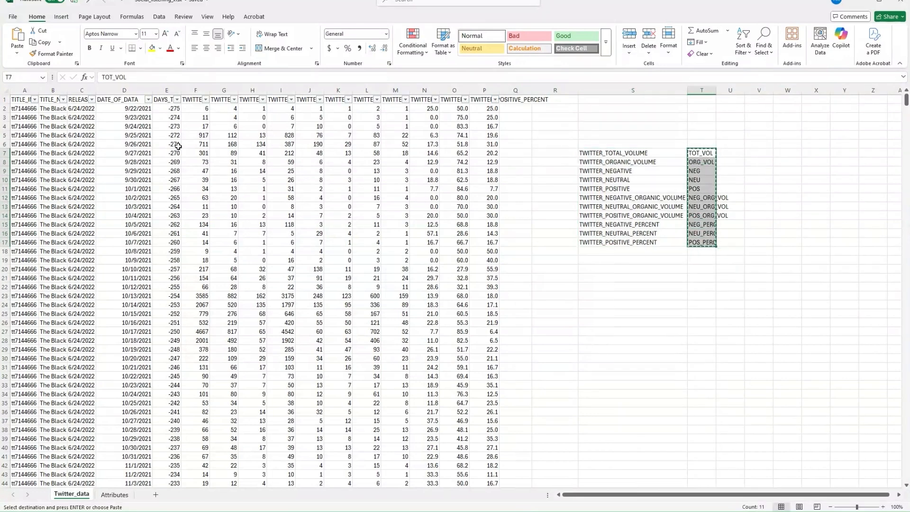
pyautogui.click(196, 99)
pyautogui.rightClick(196, 100)
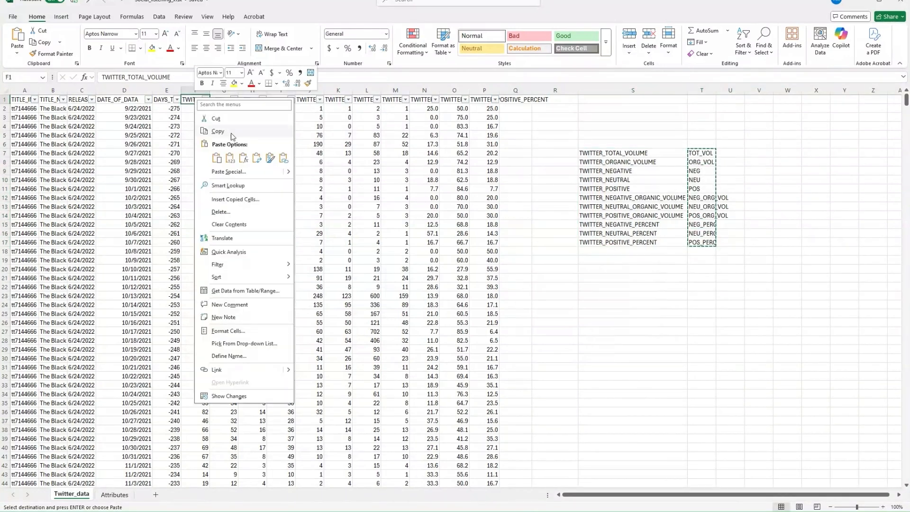
pyautogui.click(257, 158)
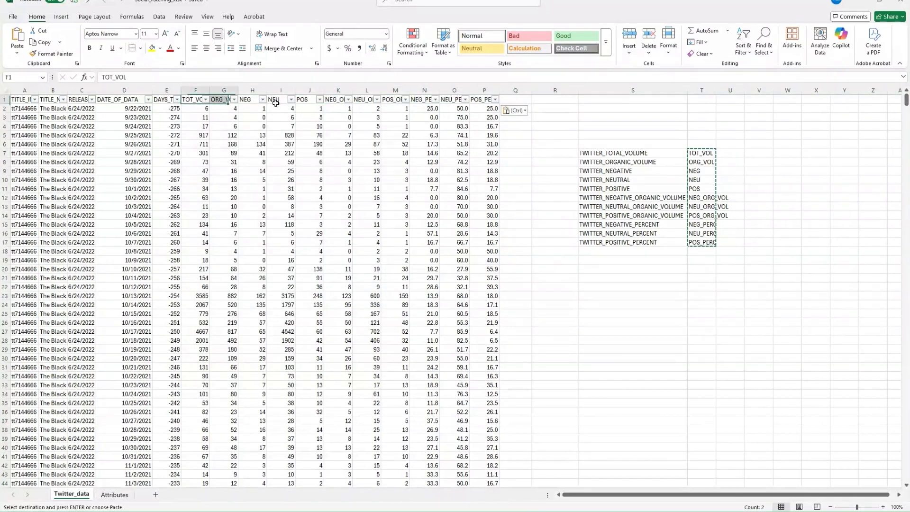
# Delete the helper lists of full and short metric names in S7:T17.
pyautogui.click(641, 178)
pyautogui.moveTo(617, 155); pyautogui.dragTo(685, 242)
pyautogui.press('Delete')
pyautogui.click(635, 278)
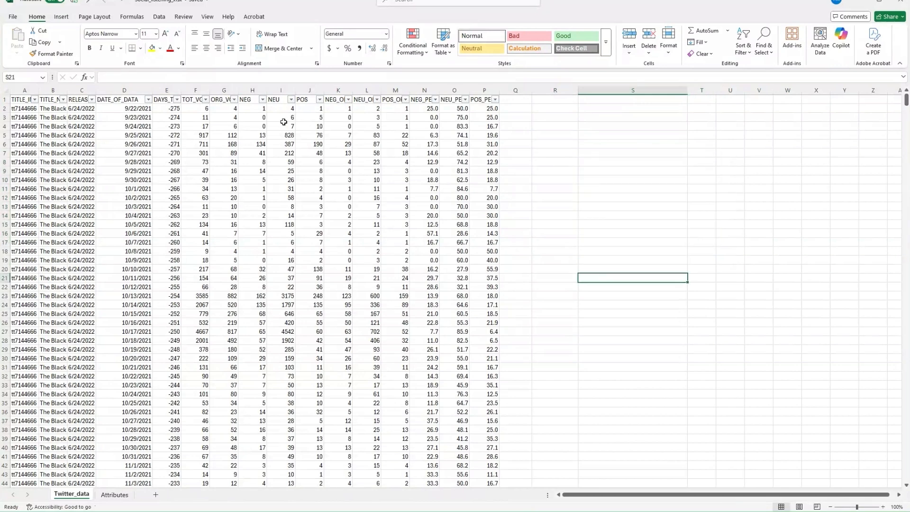
# Autofit the widths of columns A through P to their contents.
pyautogui.click(483, 90)
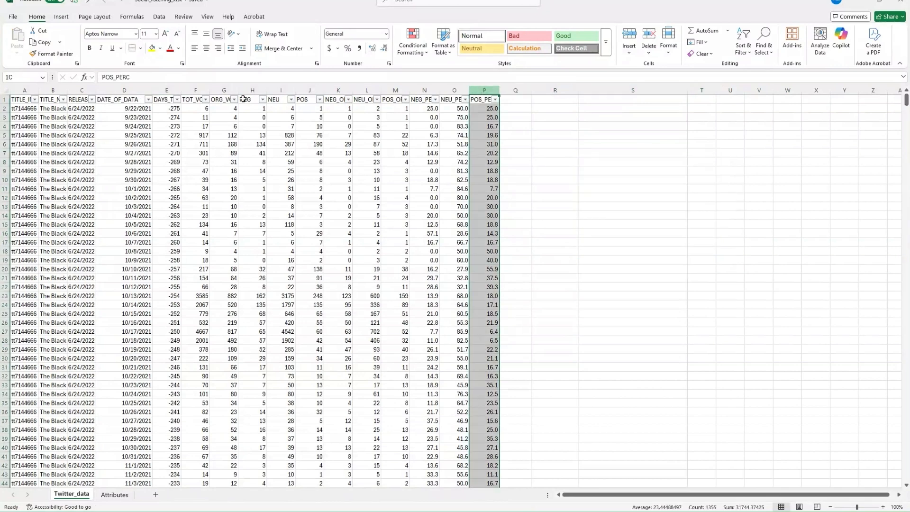
pyautogui.hotkey('ctrl', 'shift', 'Left')
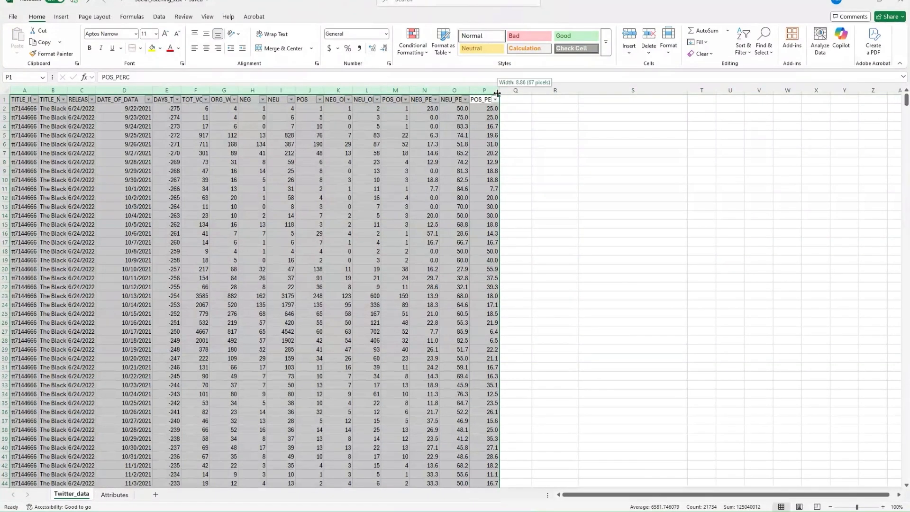
pyautogui.doubleClick(501, 90)
pyautogui.click(679, 152)
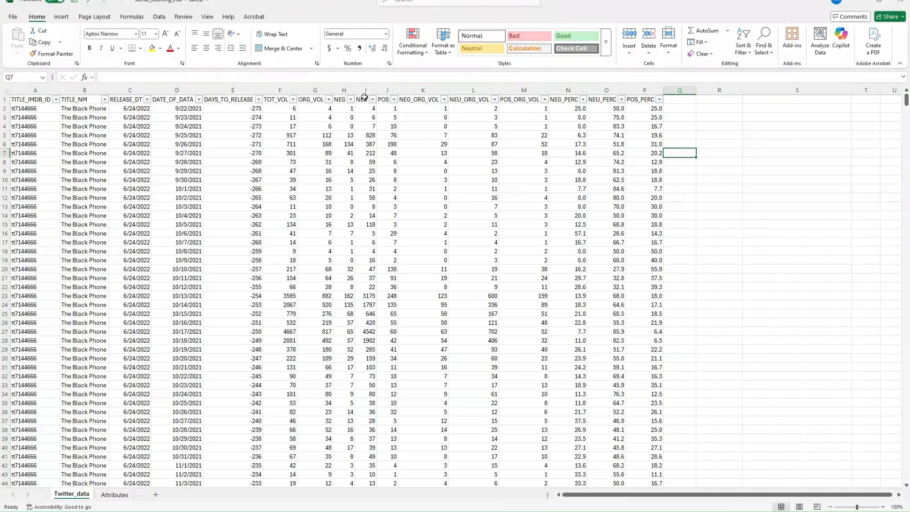
pyautogui.moveTo(274, 101); pyautogui.dragTo(659, 104)
pyautogui.click(607, 152)
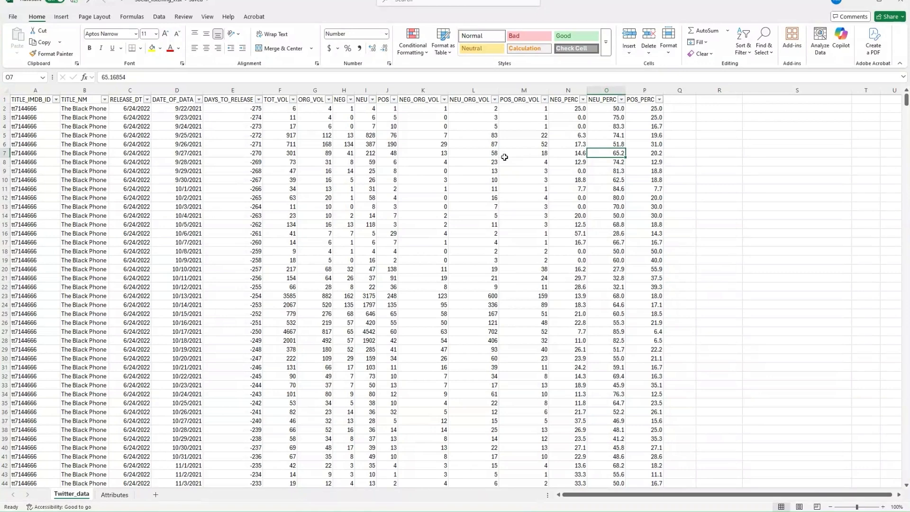
pyautogui.click(680, 108)
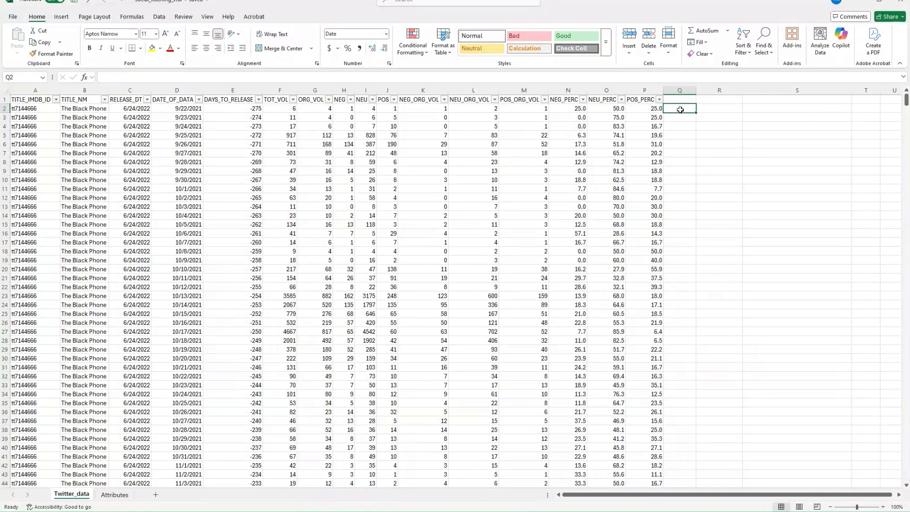
# Remove the filter from the header row A1:P1 of the Twitter data.
pyautogui.click(640, 100)
pyautogui.hotkey('ctrl', 'shift', 'Left')
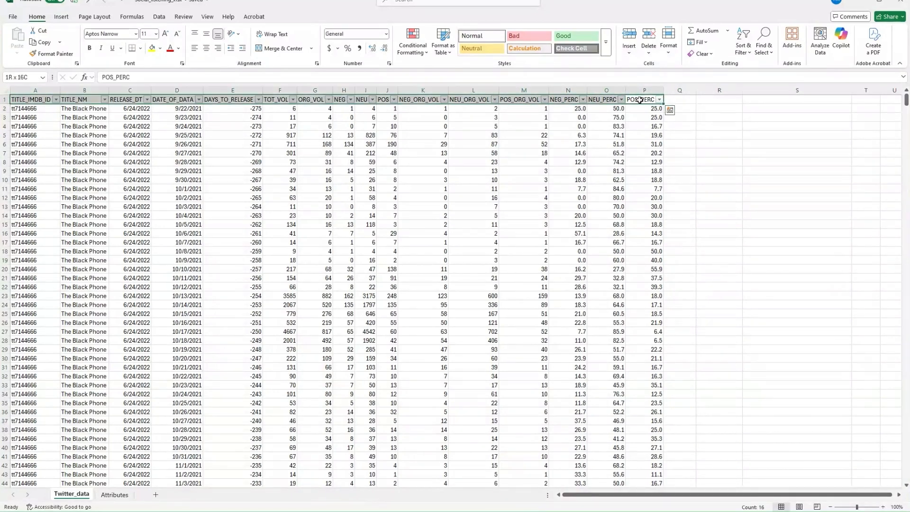
pyautogui.click(743, 46)
pyautogui.click(766, 107)
pyautogui.click(693, 122)
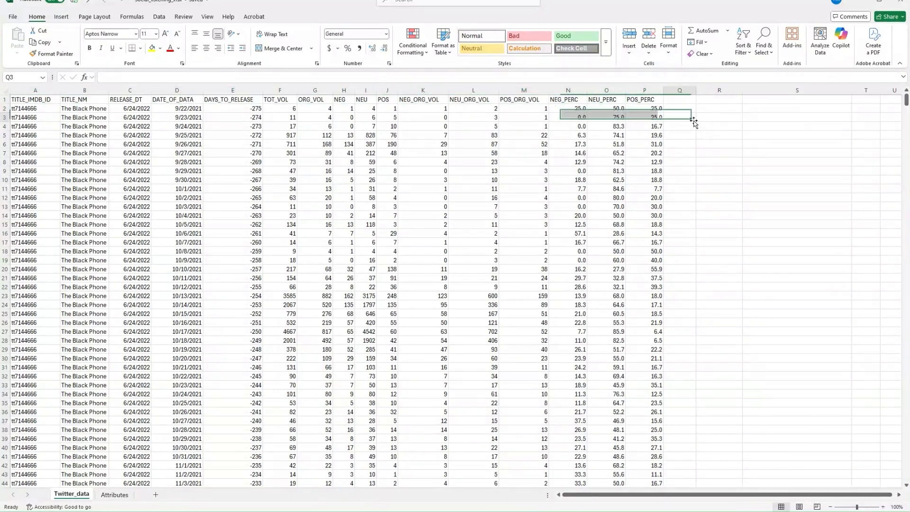
pyautogui.press('Up')
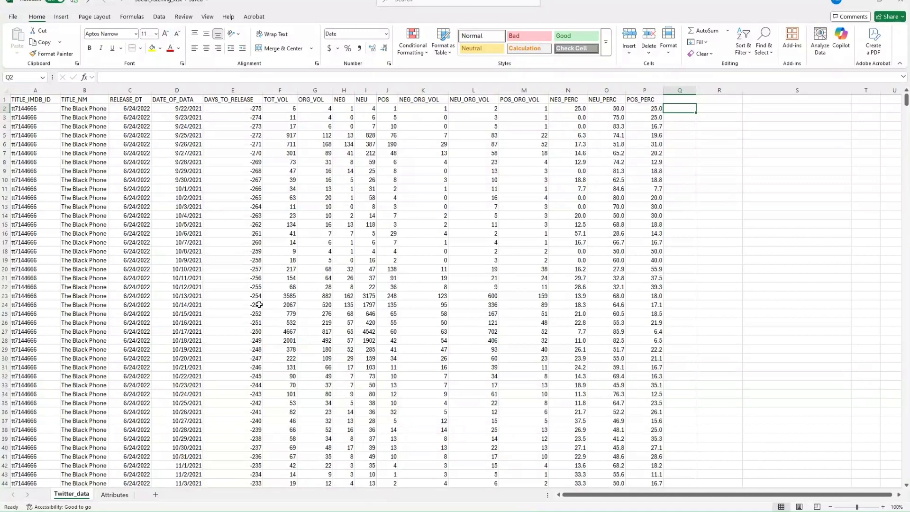
# Check the Attributes sheet for the first trailer dates and add the header TRAILER_1 in Q1 of the Twitter_data sheet.
pyautogui.click(126, 496)
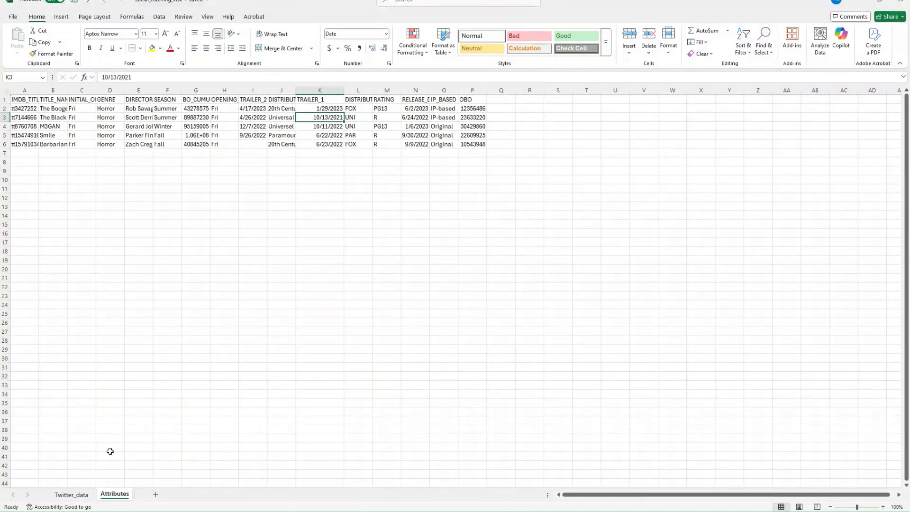
pyautogui.click(84, 498)
pyautogui.click(688, 100)
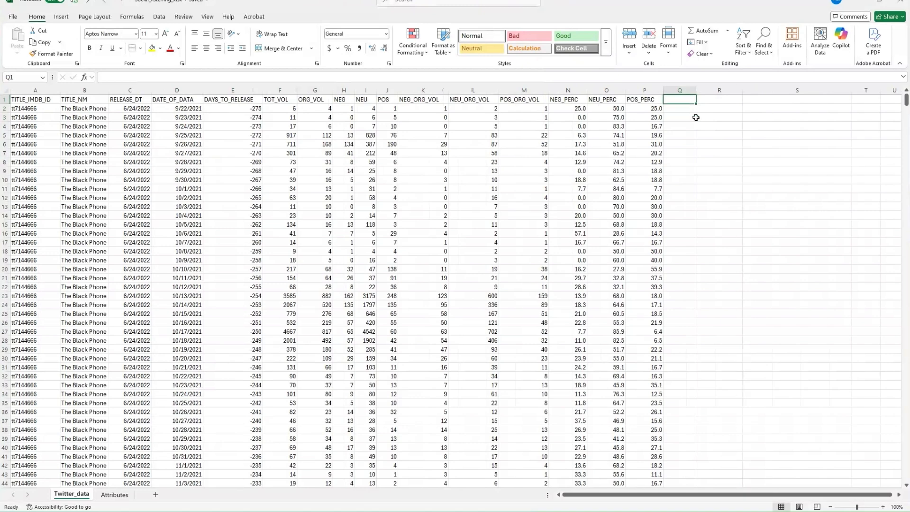
pyautogui.write('TRA')
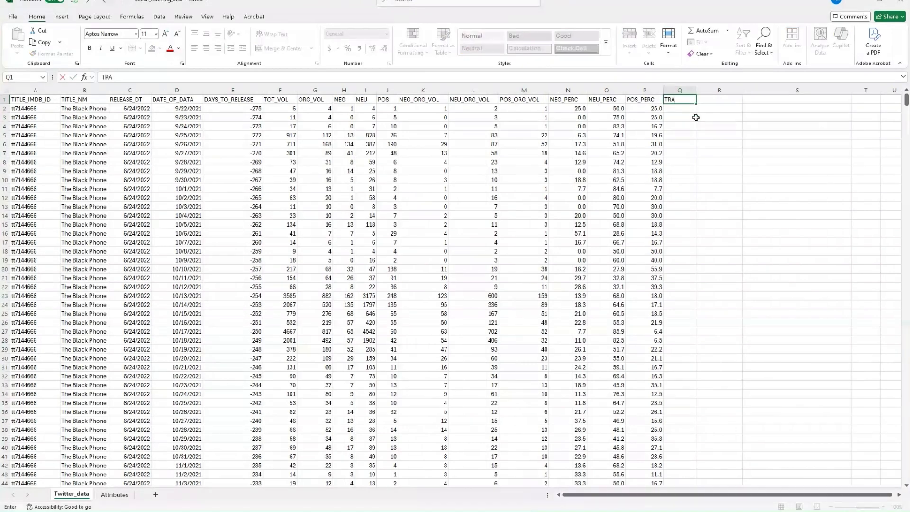
pyautogui.write('ILER_1')
pyautogui.press('Return')
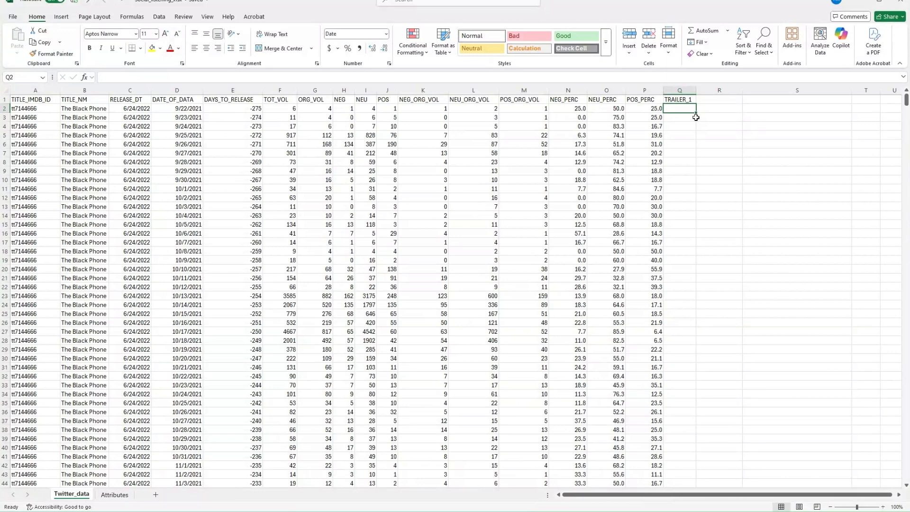
# Enter the formula =VLOOKUP(A2,Attributes!A1:K6,11) in Q2 of the Twitter_data sheet.
pyautogui.write('=VL')
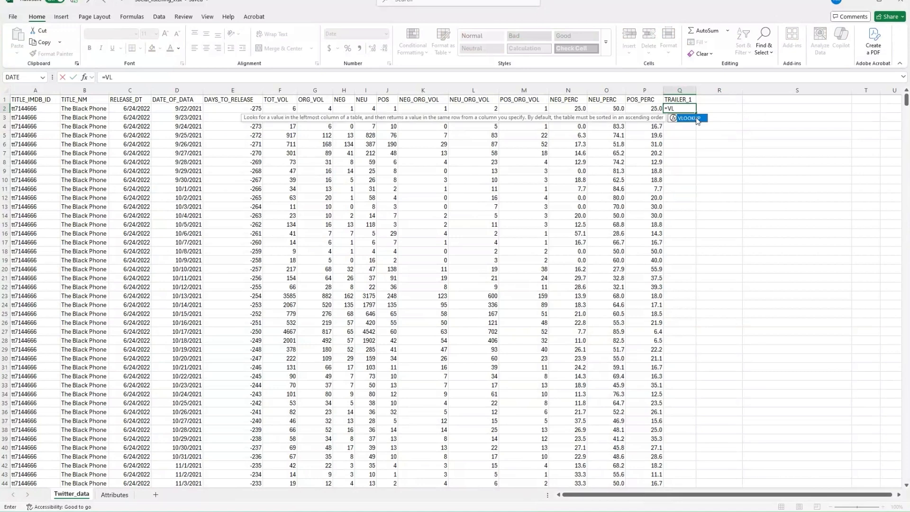
pyautogui.write('OOKUP(')
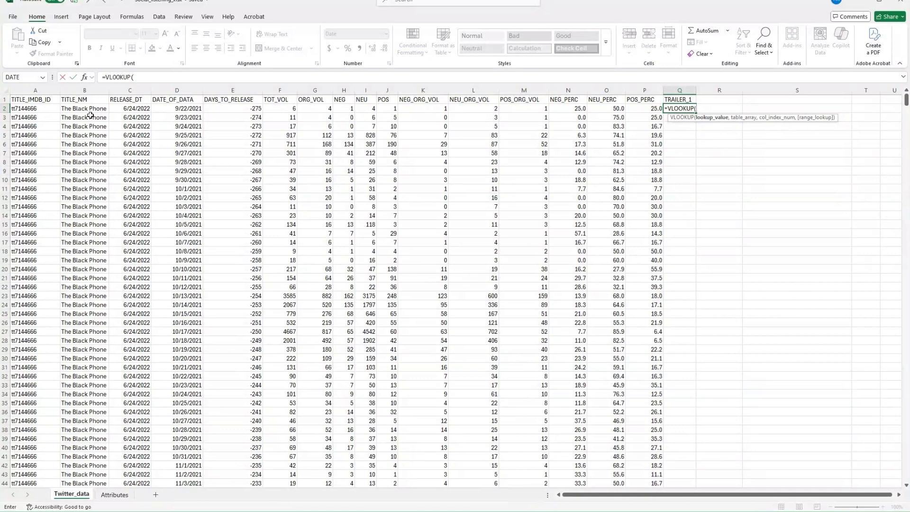
pyautogui.click(45, 109)
pyautogui.write(',')
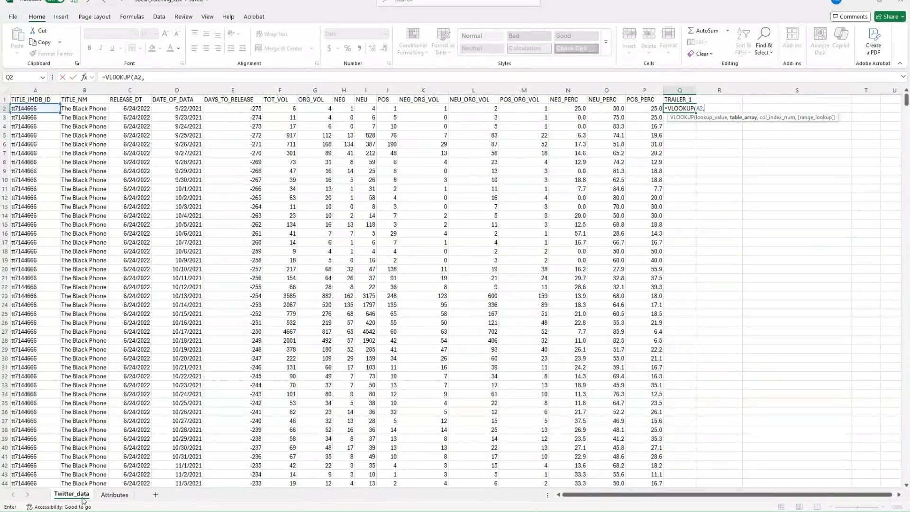
pyautogui.click(113, 496)
pyautogui.moveTo(19, 100); pyautogui.dragTo(331, 142)
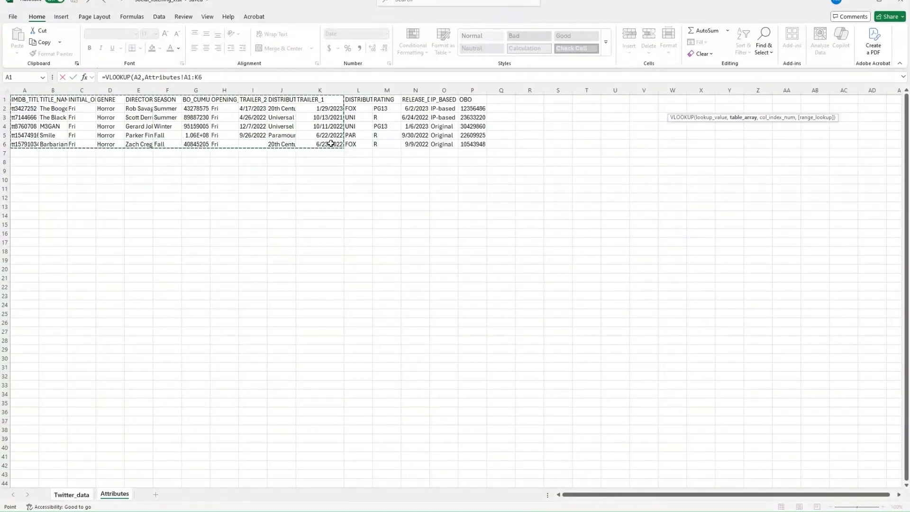
pyautogui.click(227, 78)
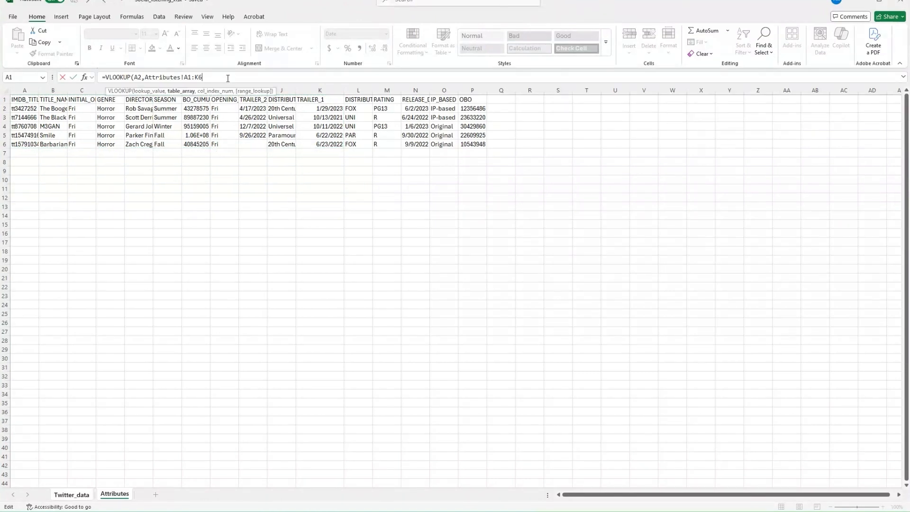
pyautogui.write(',11)')
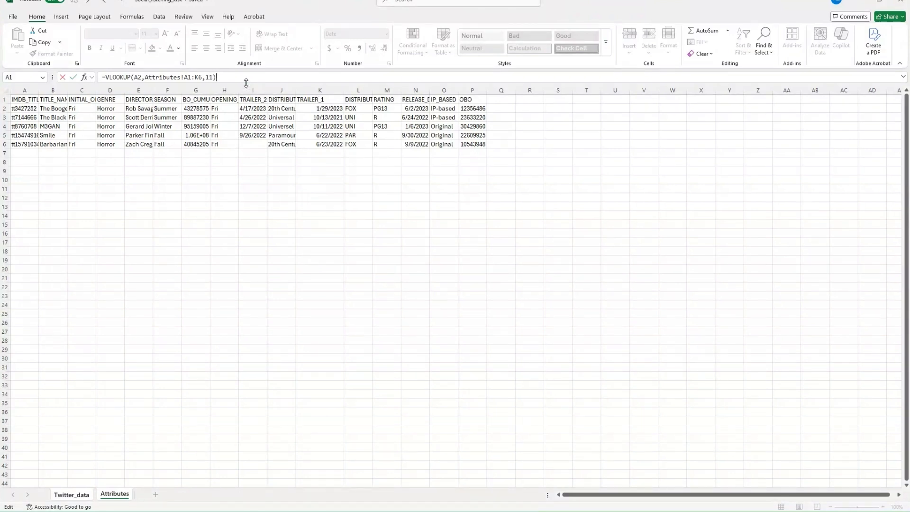
pyautogui.press('Return')
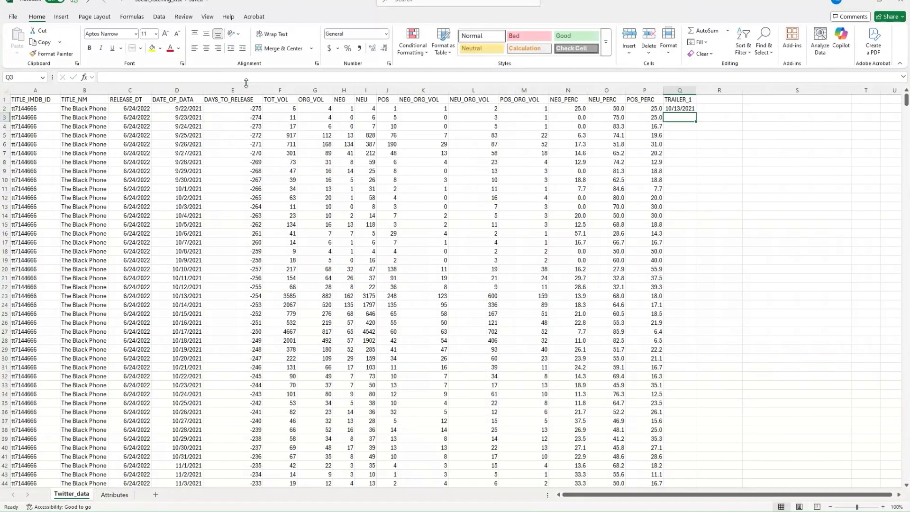
# Compare the trailer date returned in Q2 for The Black Phone with its TRAILER_1 date on the Attributes sheet.
pyautogui.click(680, 108)
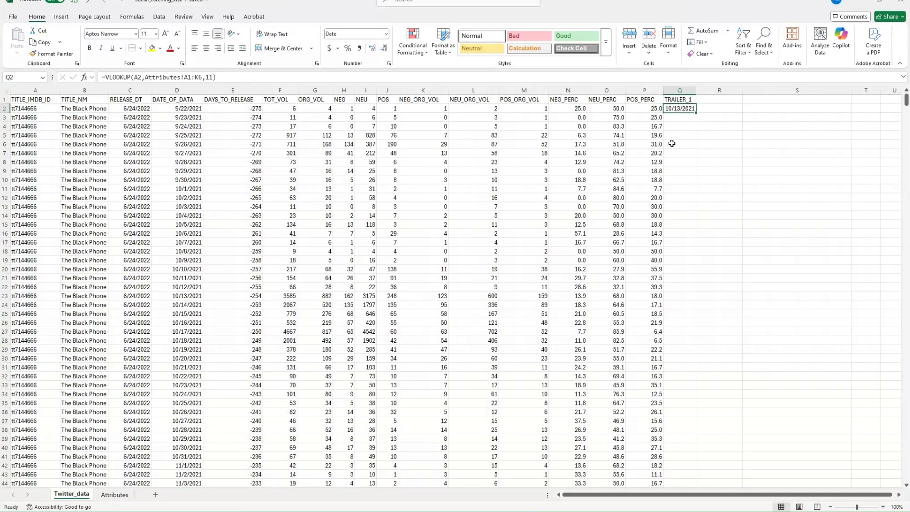
pyautogui.click(84, 111)
pyautogui.click(688, 110)
pyautogui.click(112, 494)
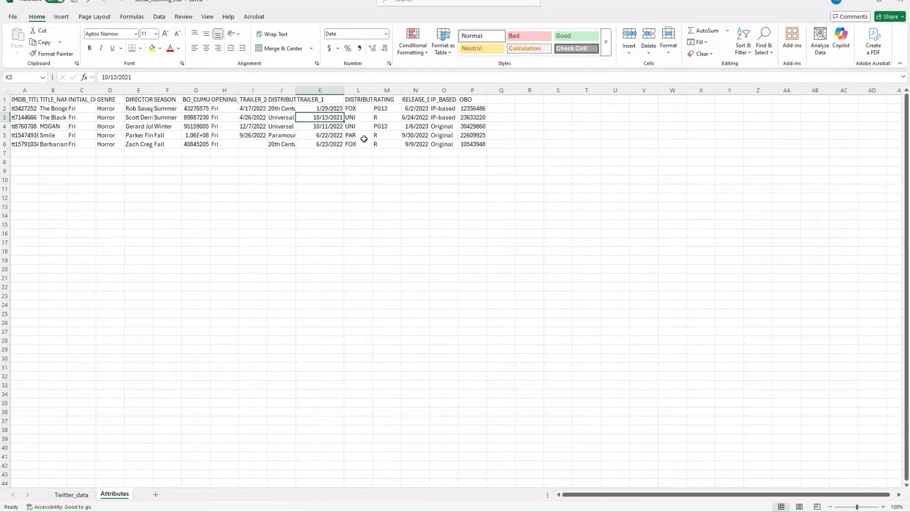
pyautogui.click(54, 117)
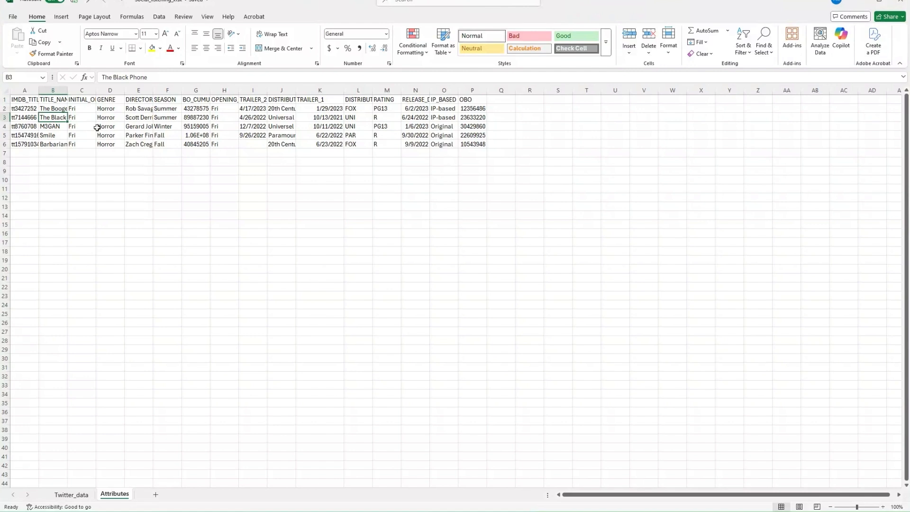
pyautogui.click(73, 495)
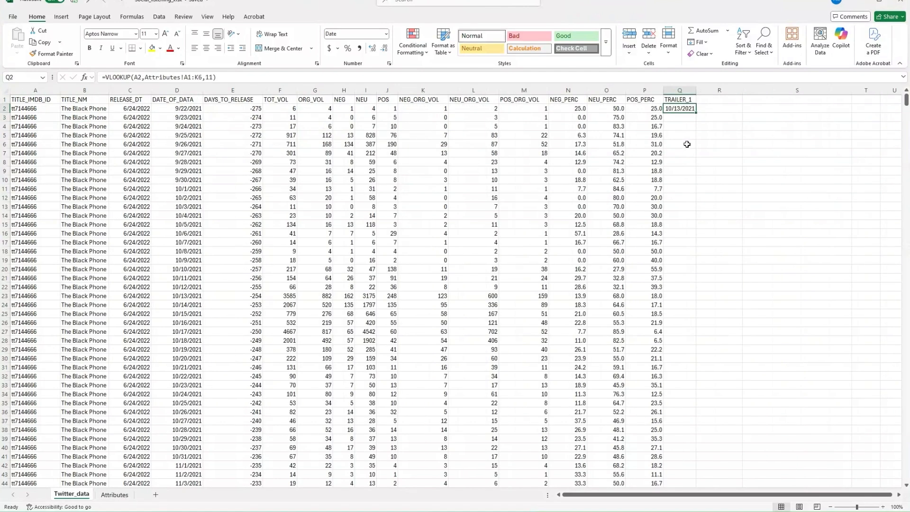
# Fill the Q2 lookup formula down column Q and inspect the table range used by the formula in Q8.
pyautogui.doubleClick(693, 114)
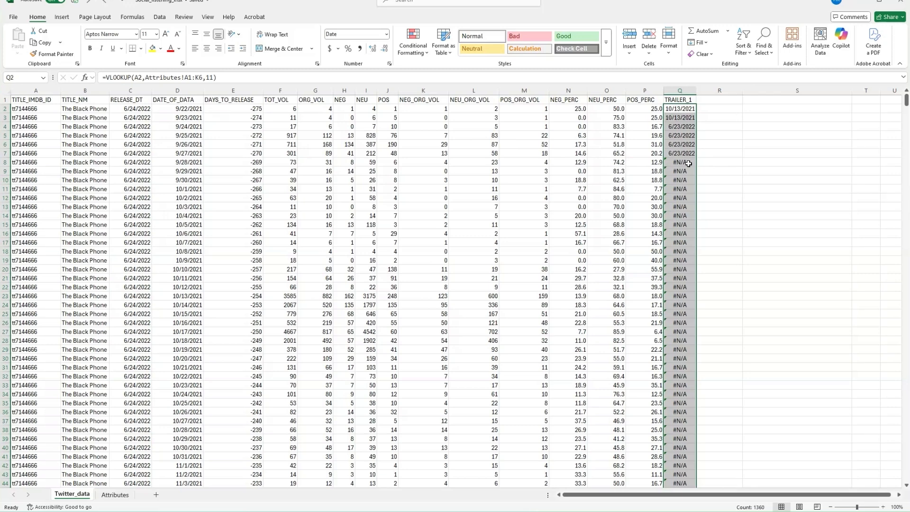
pyautogui.click(185, 78)
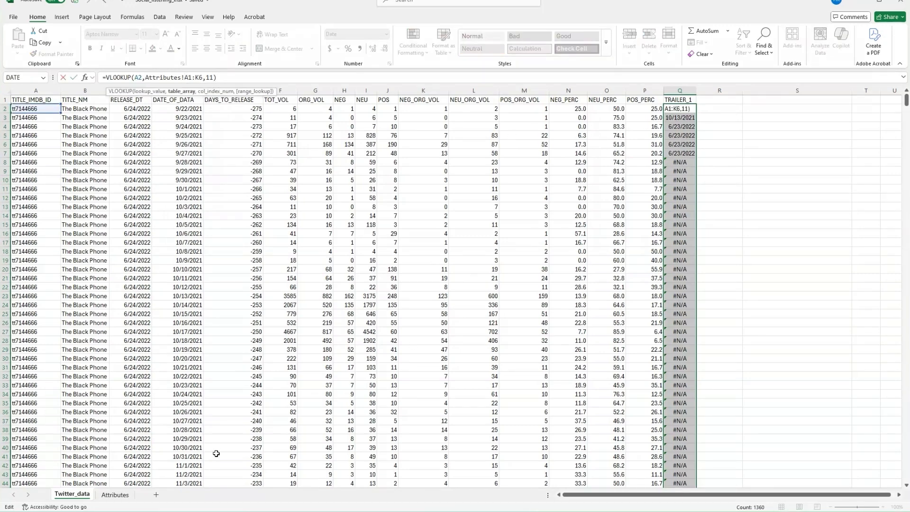
pyautogui.press('Escape')
pyautogui.doubleClick(684, 162)
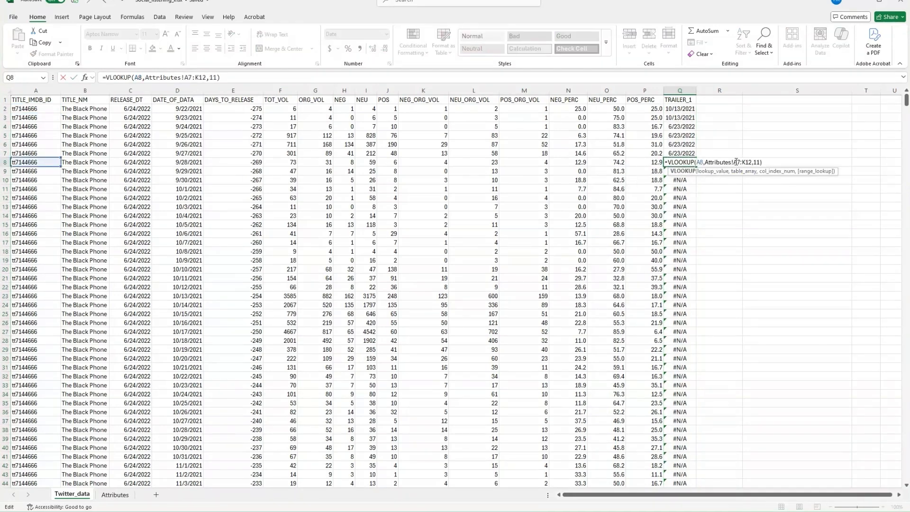
pyautogui.moveTo(734, 162); pyautogui.dragTo(757, 163)
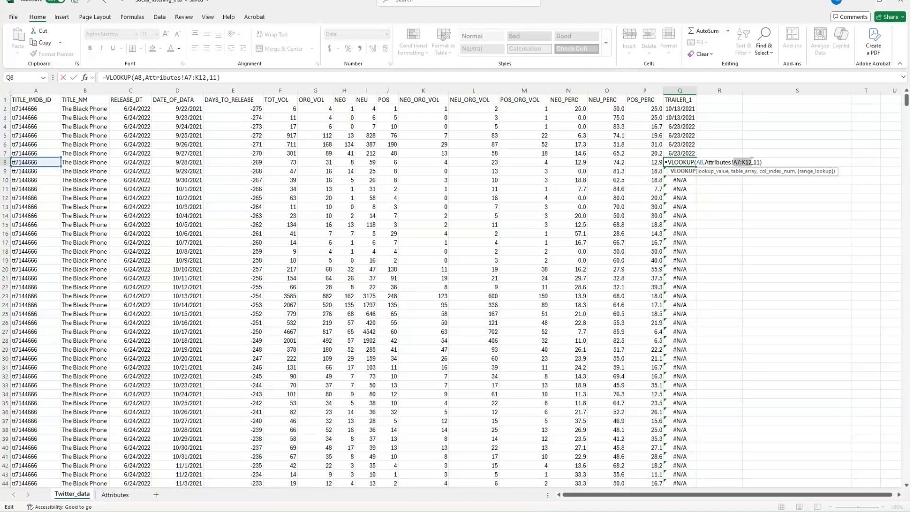
pyautogui.click(115, 494)
pyautogui.moveTo(23, 152); pyautogui.dragTo(483, 254)
pyautogui.press('Escape')
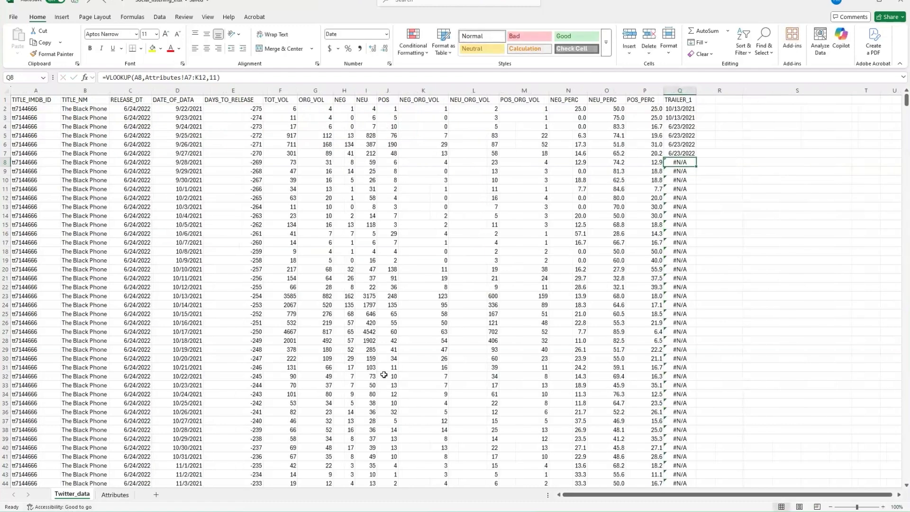
# Make the lookup range in Q2's VLOOKUP absolute as Attributes!$A$1:$K$6 and add a comma after 11 for the match-type argument.
pyautogui.doubleClick(677, 110)
pyautogui.click(185, 77)
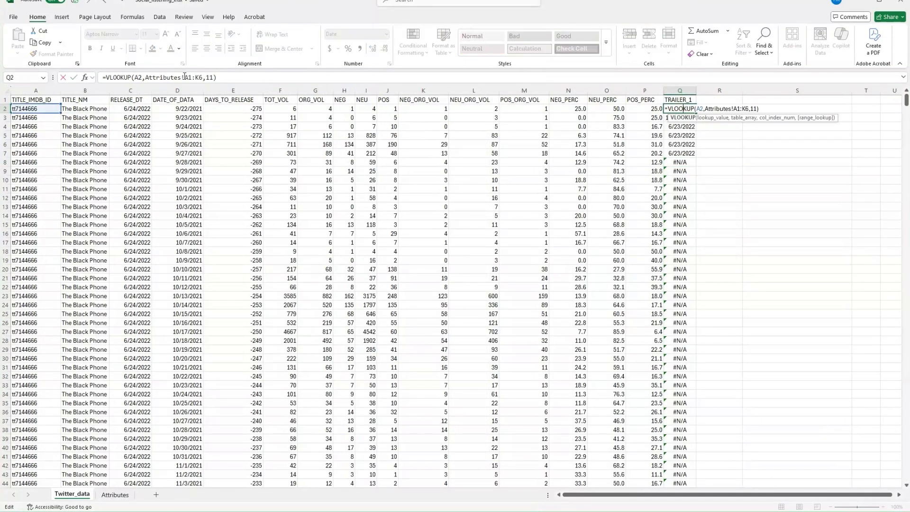
pyautogui.write('$')
pyautogui.press('Right')
pyautogui.write('$')
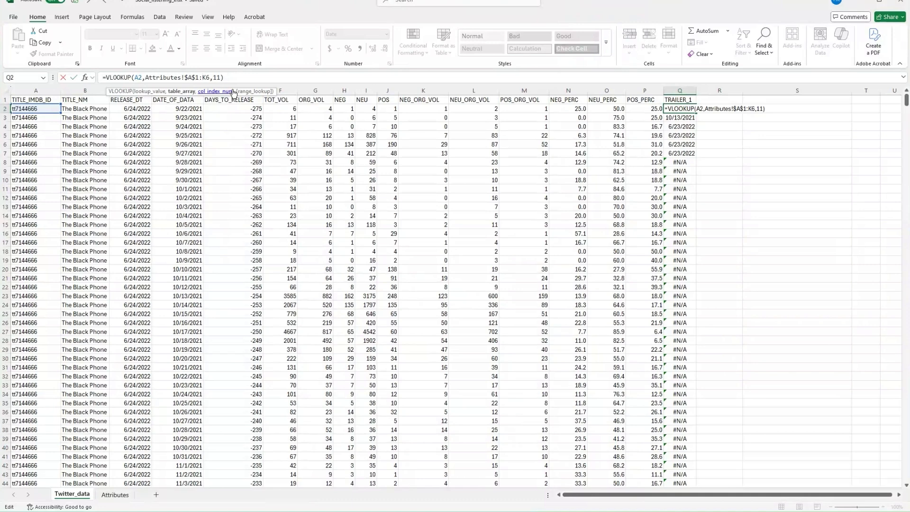
pyautogui.press('Right')
pyautogui.press('Right')
pyautogui.write('$')
pyautogui.press('Right')
pyautogui.write('$')
pyautogui.press('Right')
pyautogui.press('Right')
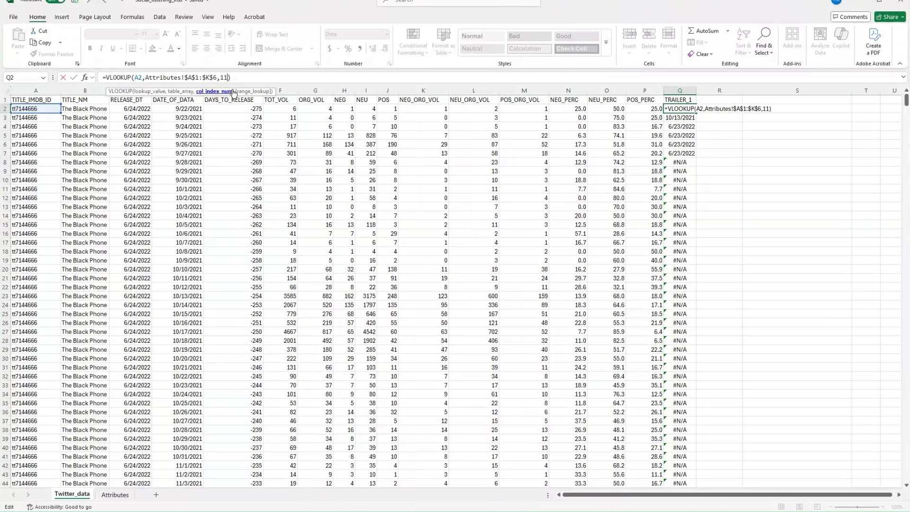
pyautogui.write(',')
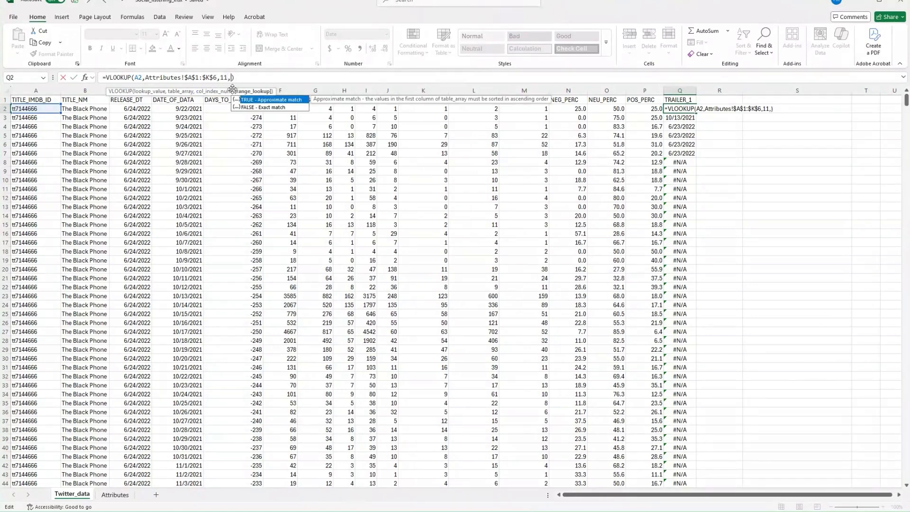
pyautogui.press('Escape')
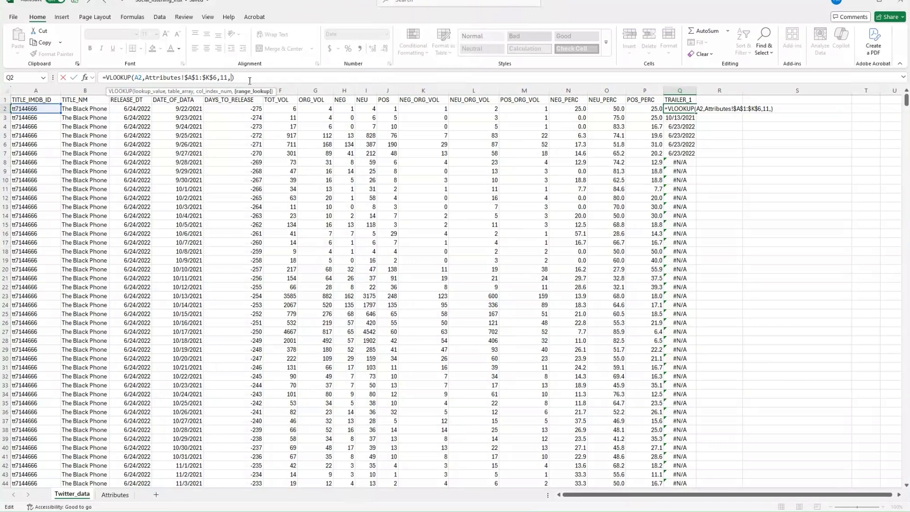
pyautogui.write('1')
pyautogui.press('BackSpace')
pyautogui.write('TRUE')
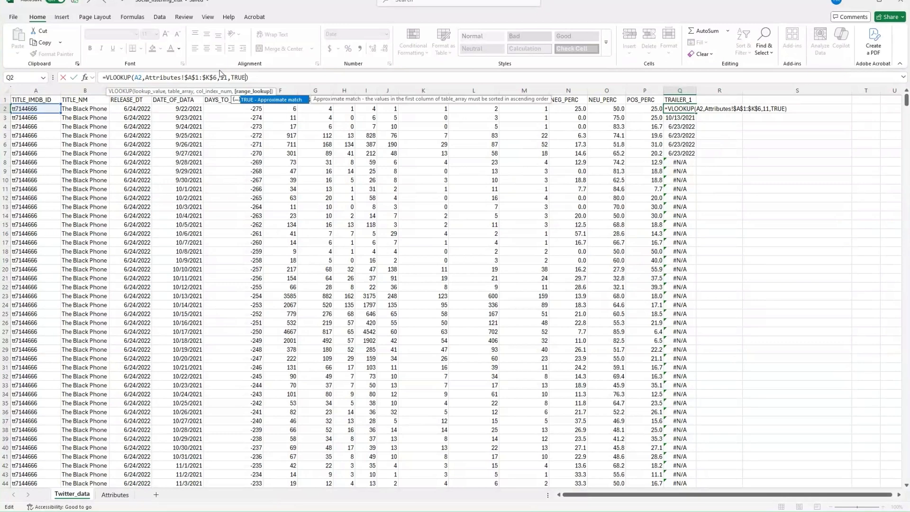
pyautogui.press('BackSpace')
pyautogui.press('BackSpace')
pyautogui.press('BackSpace')
pyautogui.press('BackSpace')
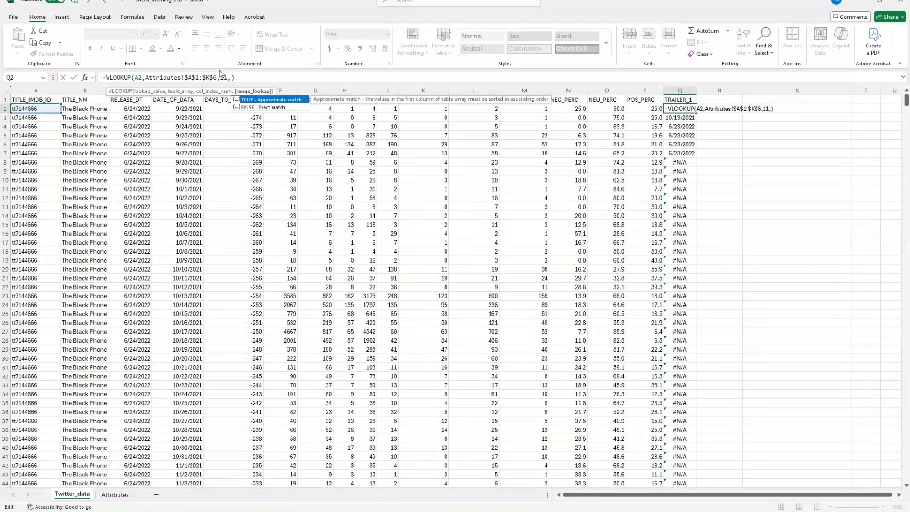
# Set the VLOOKUP in Q2 to exact match with FALSE and fill the corrected formula down the whole TRAILER_1 column.
pyautogui.write('FALSE')
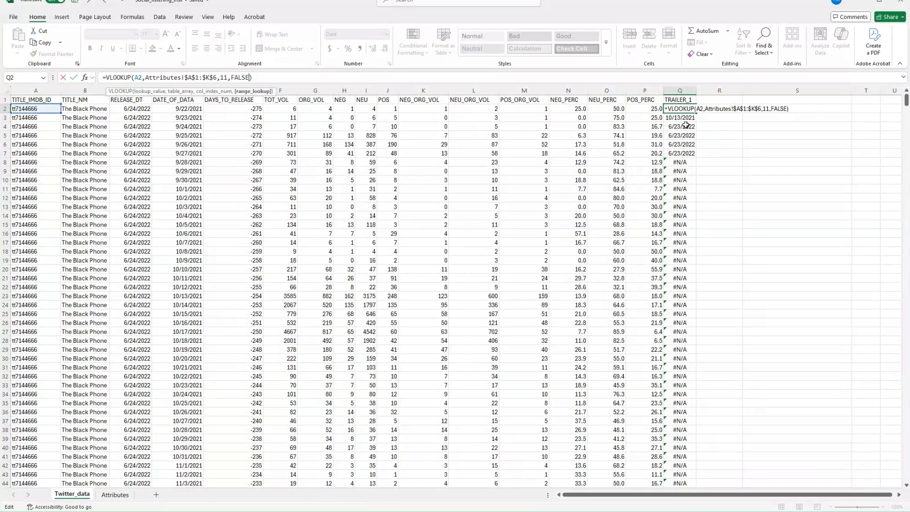
pyautogui.press('Return')
pyautogui.click(694, 109)
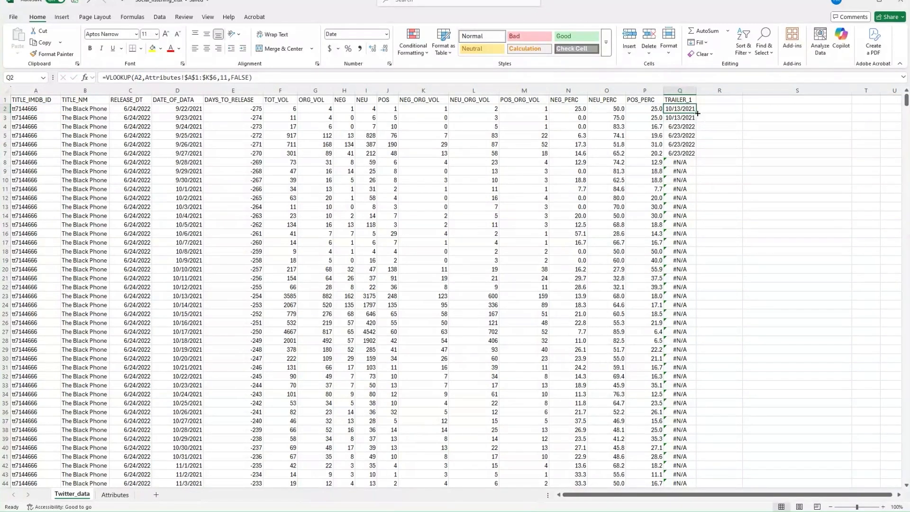
pyautogui.doubleClick(696, 113)
pyautogui.click(726, 323)
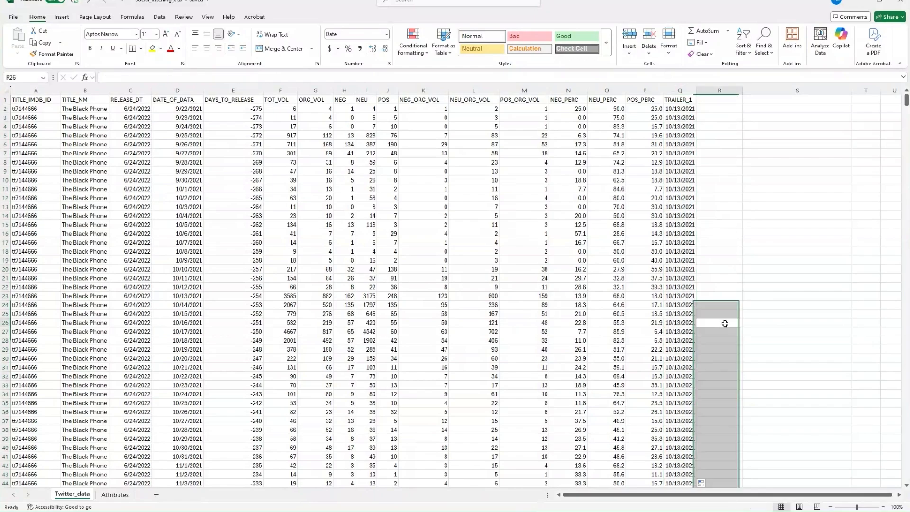
pyautogui.scroll(-14, 823, 280)
pyautogui.moveTo(906, 112); pyautogui.dragTo(906, 474)
pyautogui.moveTo(888, 471); pyautogui.dragTo(894, 100)
# Add the header TRAILER_FLAG in R1, beside the TRAILER_1 column.
pyautogui.click(708, 107)
pyautogui.click(709, 100)
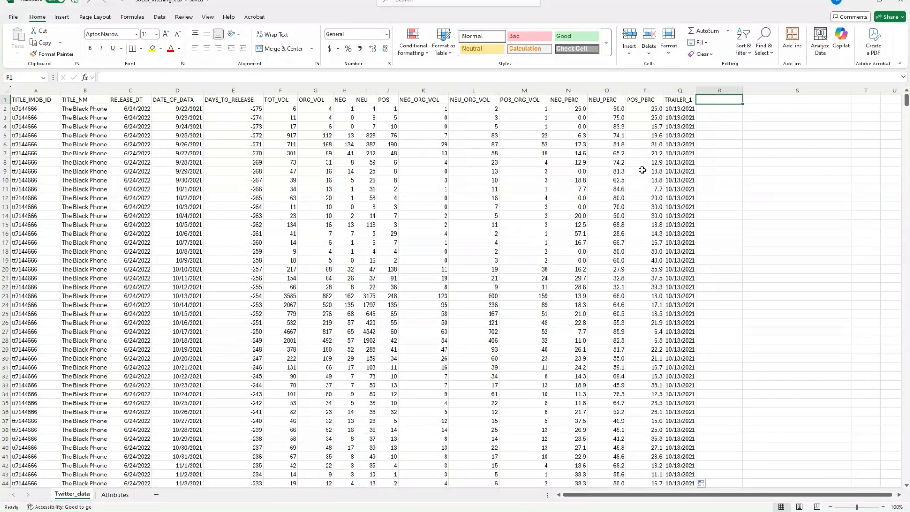
pyautogui.write('TRAILER_FLA')
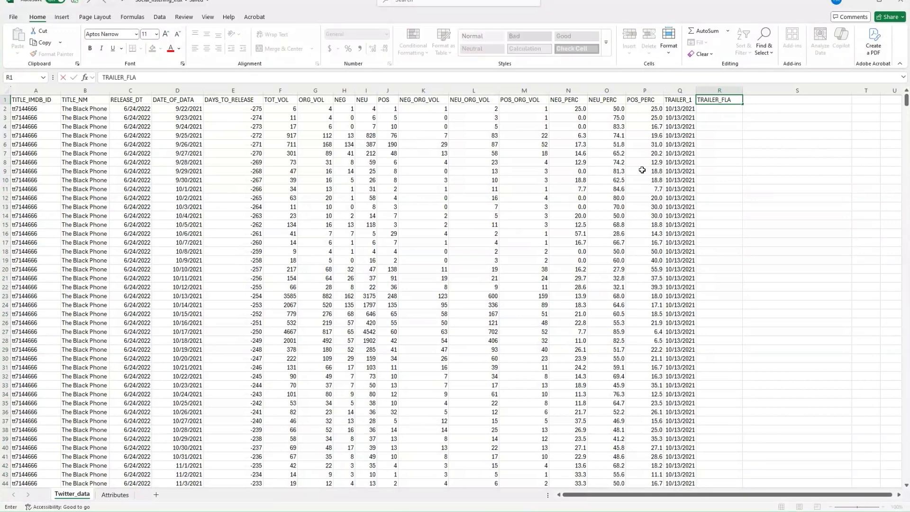
pyautogui.write('G')
pyautogui.press('Return')
pyautogui.press('Left')
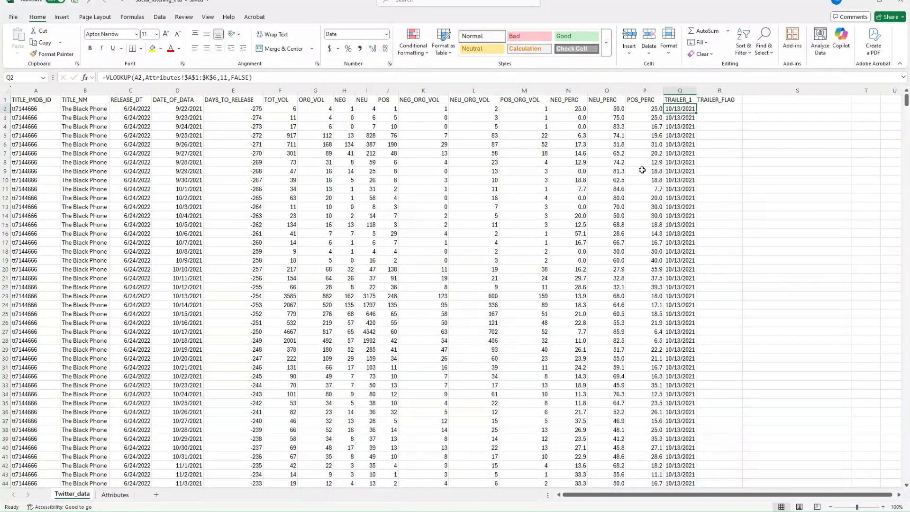
pyautogui.press('Right')
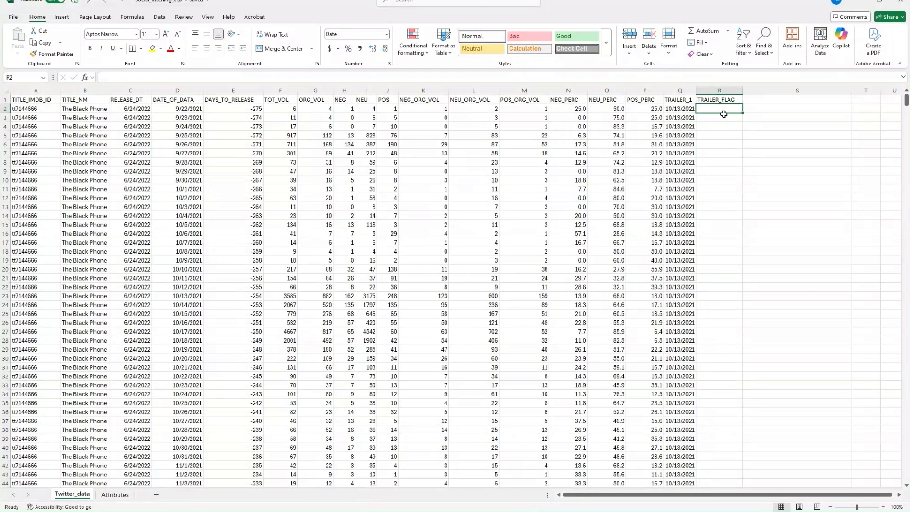
# Begin an IF formula in R2 with an AND test for (D2-Q2)>=0 and (D2-Q2<7).
pyautogui.write('=')
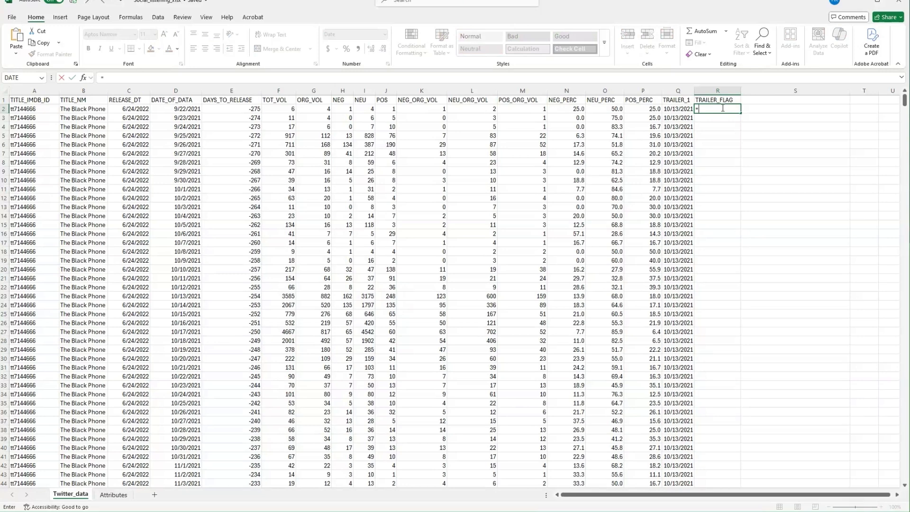
pyautogui.write('IF')
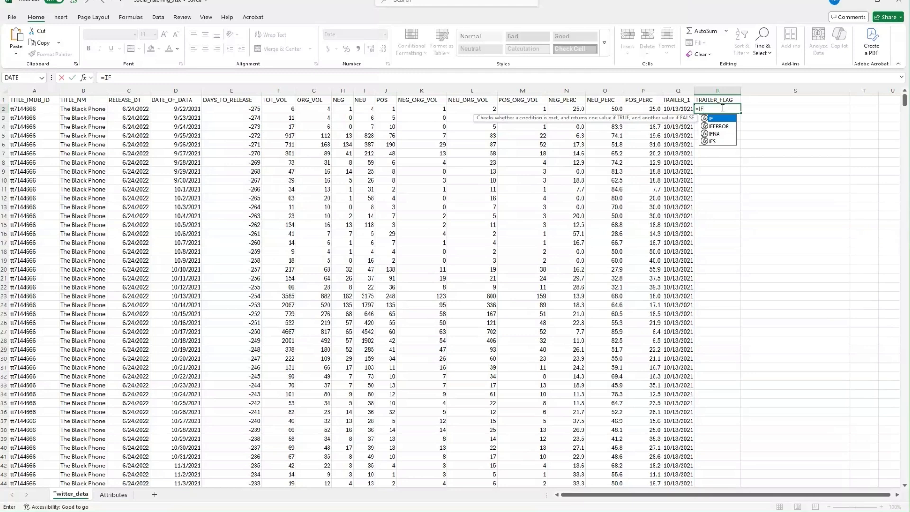
pyautogui.write('(')
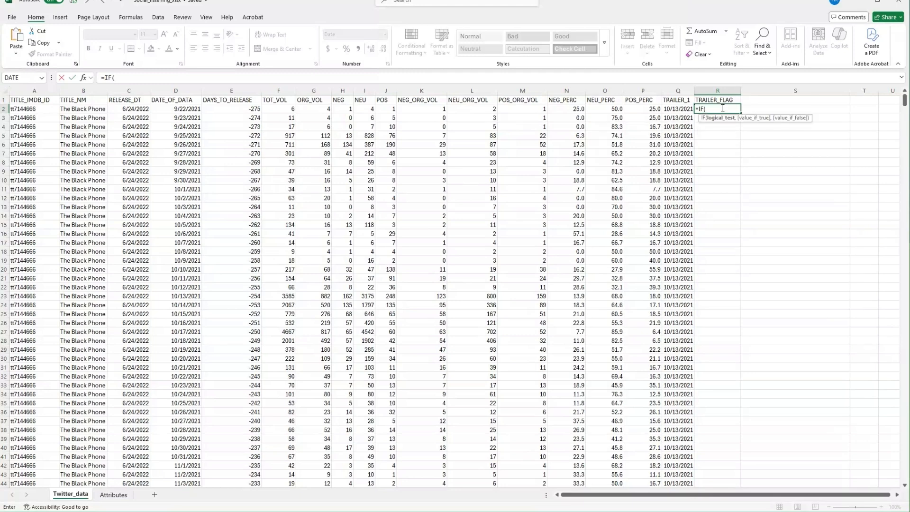
pyautogui.write('AND((')
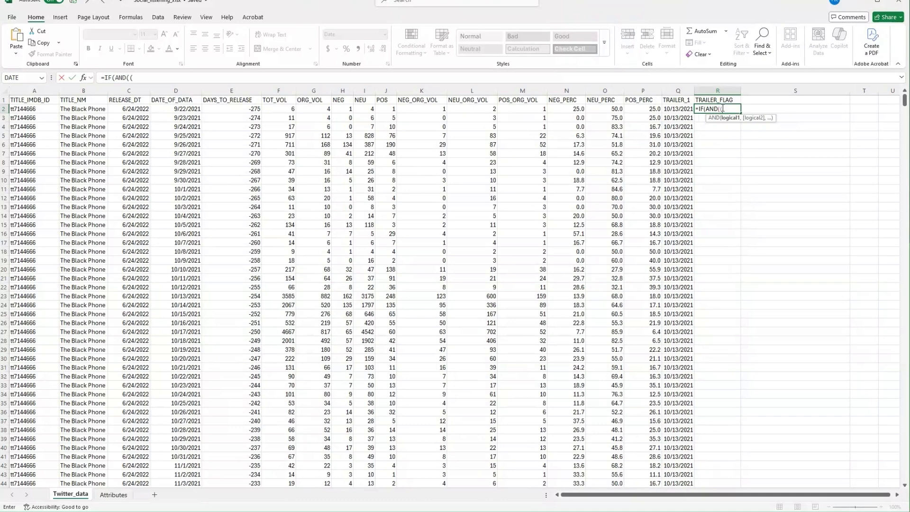
pyautogui.write('D2')
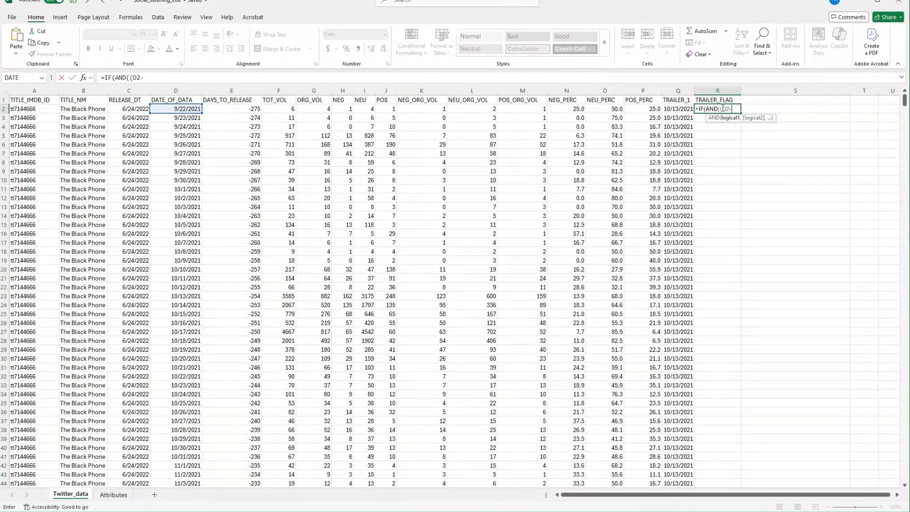
pyautogui.write('-Q2)')
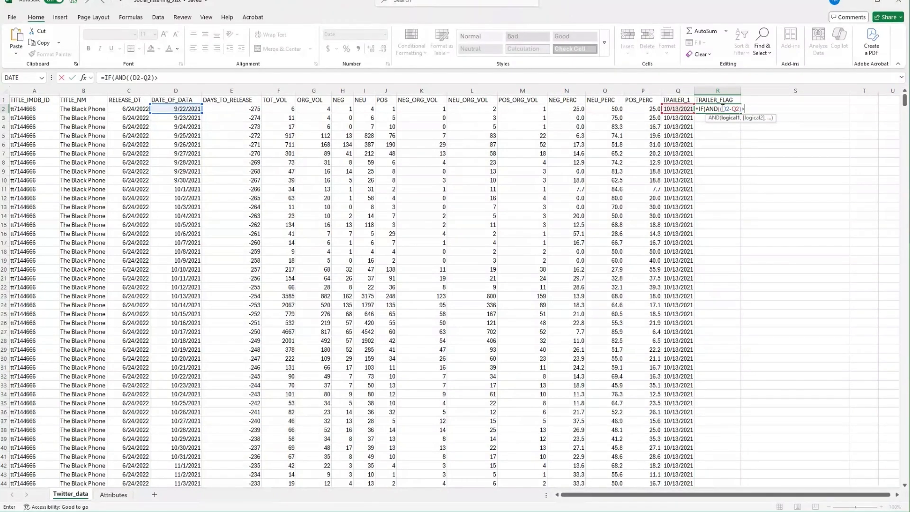
pyautogui.write('>=0')
pyautogui.write(',')
pyautogui.write('(D2-Q')
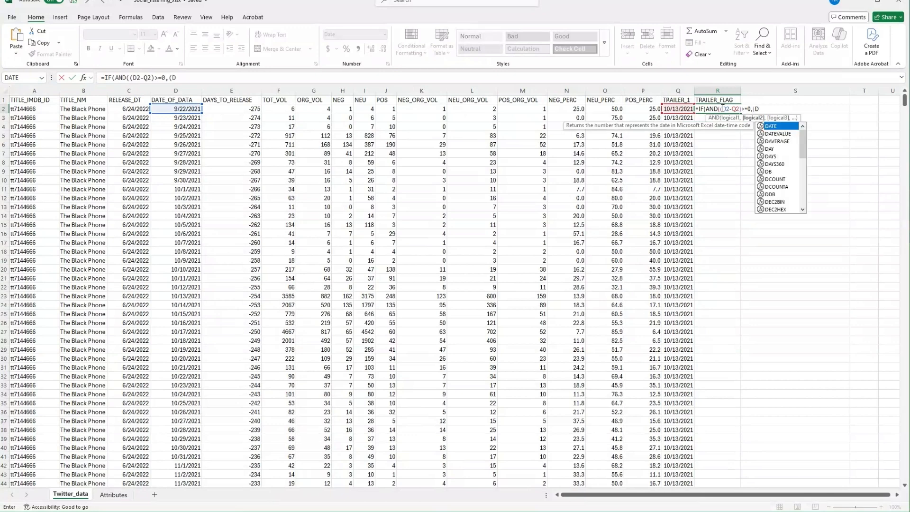
pyautogui.write('2')
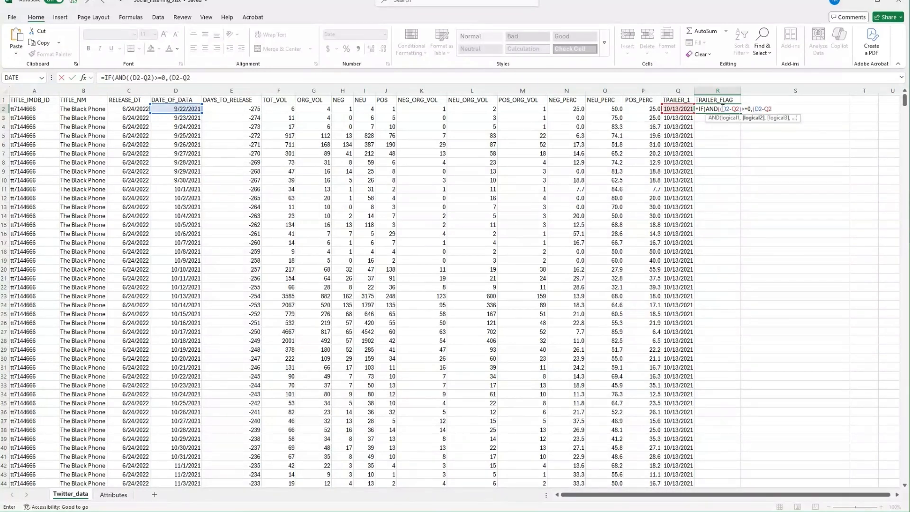
pyautogui.write('<7')
pyautogui.write(',')
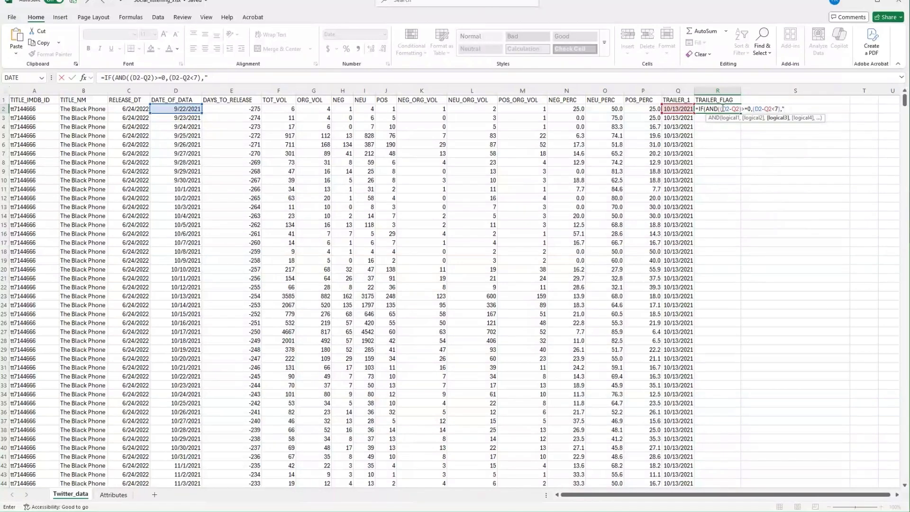
# Complete the R2 formula so it returns "FIRST_TRAILER" when the test is true and "REGULAR" otherwise.
pyautogui.write('FIRST_TRAILER","')
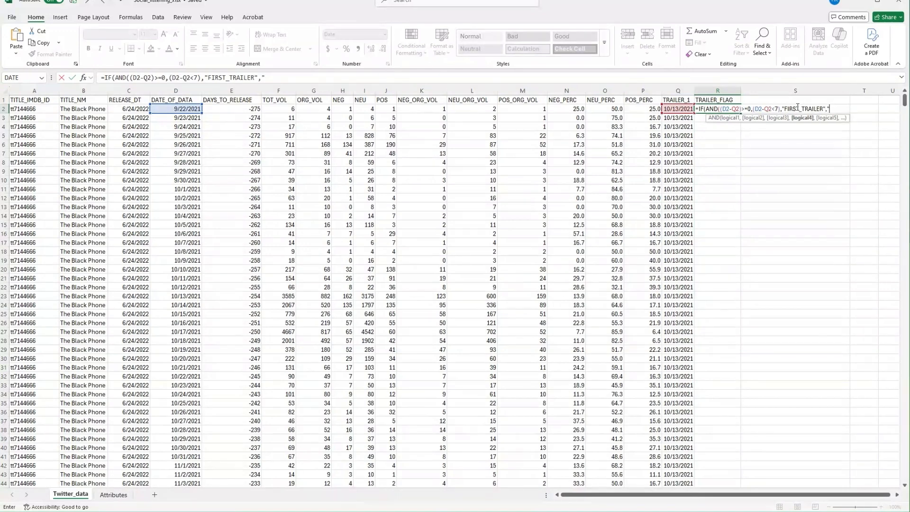
pyautogui.write('REGULAR")')
pyautogui.press('Return')
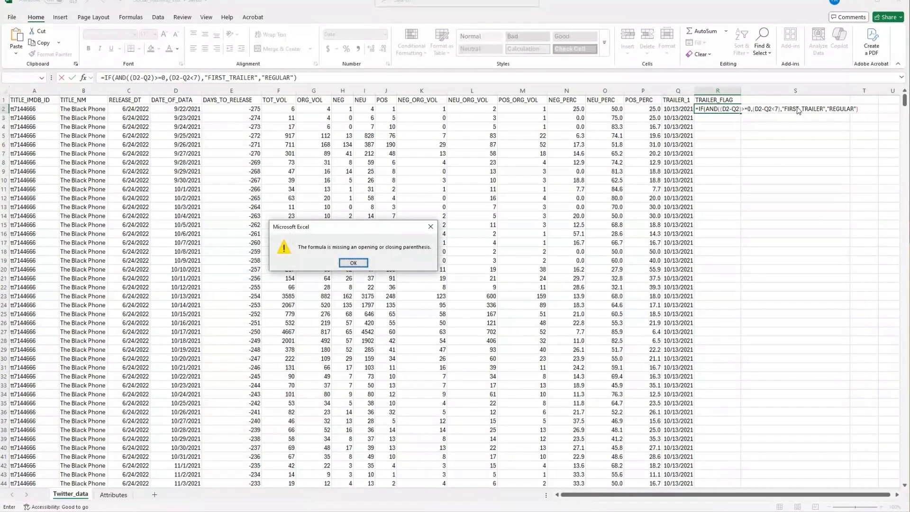
# Correct the R2 formula by closing the parenthesis after the second Q2, so the condition reads (D2-Q2)<7.
pyautogui.click(353, 263)
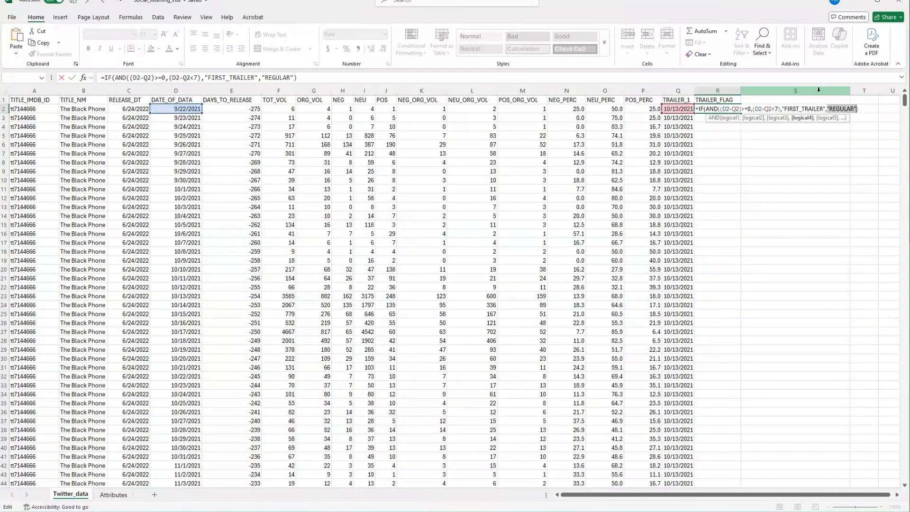
pyautogui.click(859, 112)
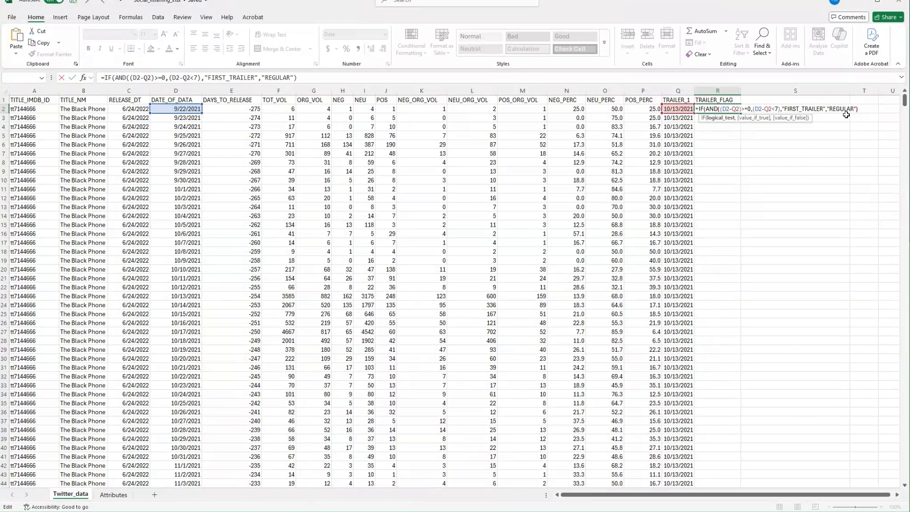
pyautogui.press('Left')
pyautogui.press('Left')
pyautogui.press('Left')
pyautogui.press('Left')
pyautogui.press('Left')
pyautogui.press('Left')
pyautogui.press('Left')
pyautogui.press('Left')
pyautogui.press('Left')
pyautogui.press('Left')
pyautogui.press('Left')
pyautogui.press('Left')
pyautogui.press('Left')
pyautogui.press('Left')
pyautogui.press('Left')
pyautogui.press('Left')
pyautogui.press('Left')
pyautogui.press('Left')
pyautogui.press('Left')
pyautogui.press('Left')
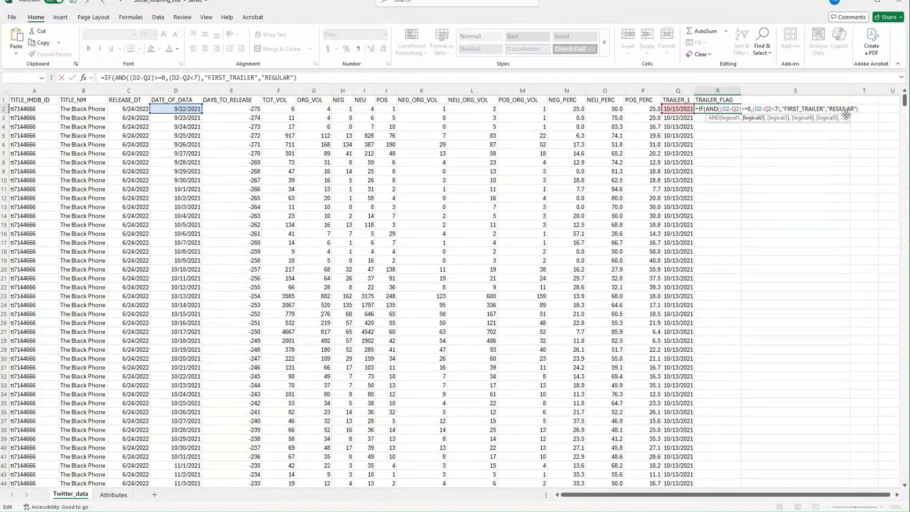
pyautogui.write(')')
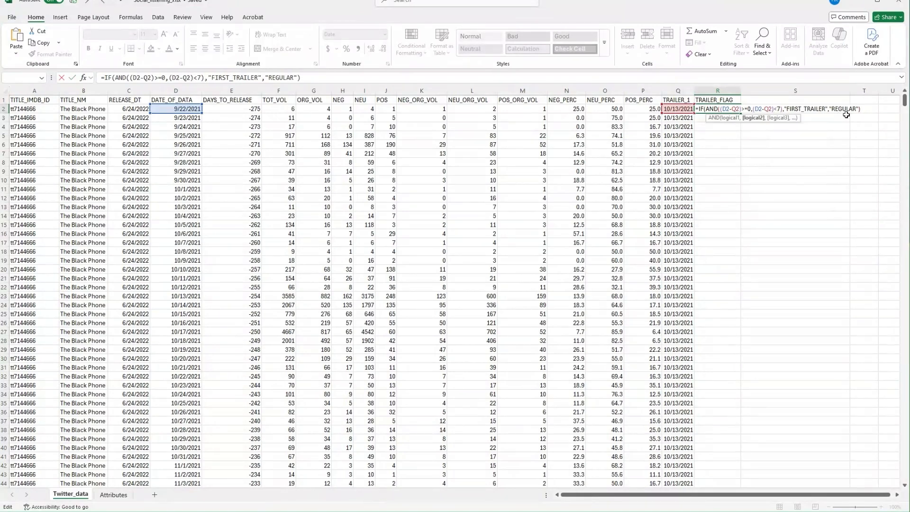
pyautogui.press('Return')
# Fill the R2 formula down the whole TRAILER_FLAG column and inspect The Black Phone rows flagged FIRST_TRAILER.
pyautogui.click(743, 108)
pyautogui.click(729, 109)
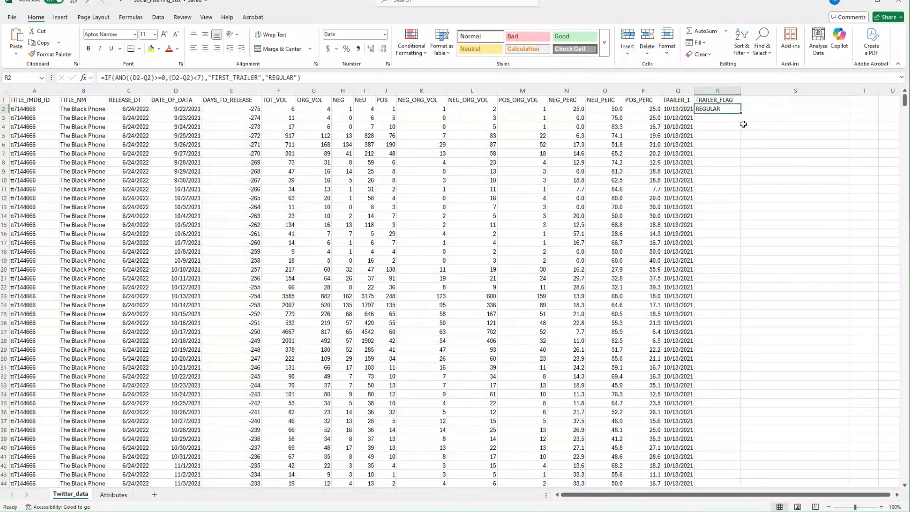
pyautogui.doubleClick(741, 113)
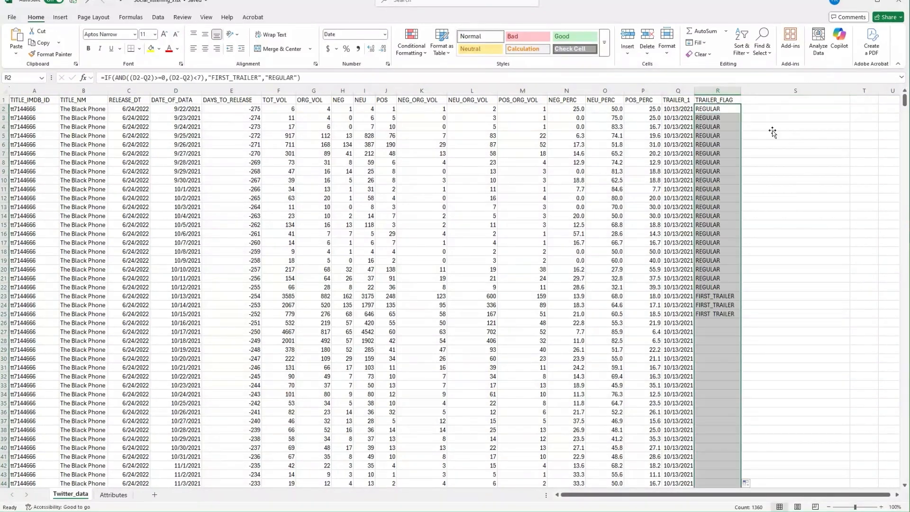
pyautogui.click(774, 267)
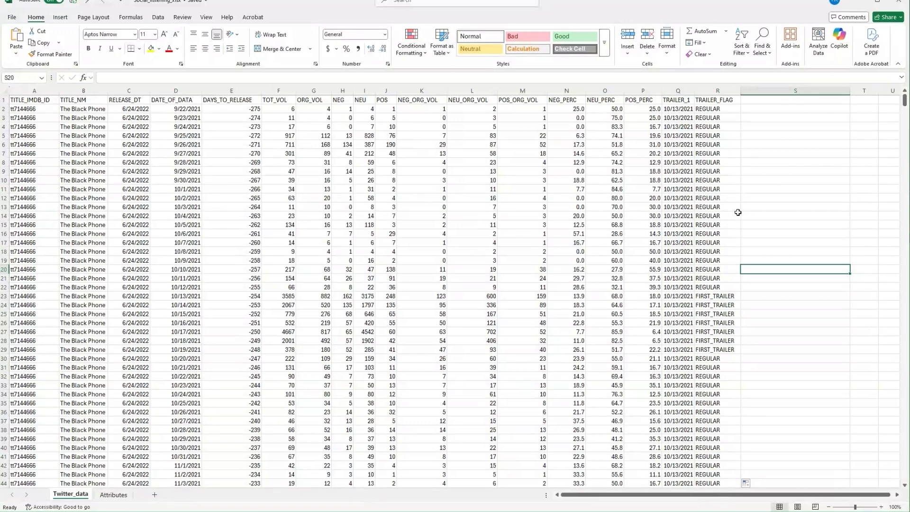
pyautogui.moveTo(711, 296); pyautogui.dragTo(5, 340)
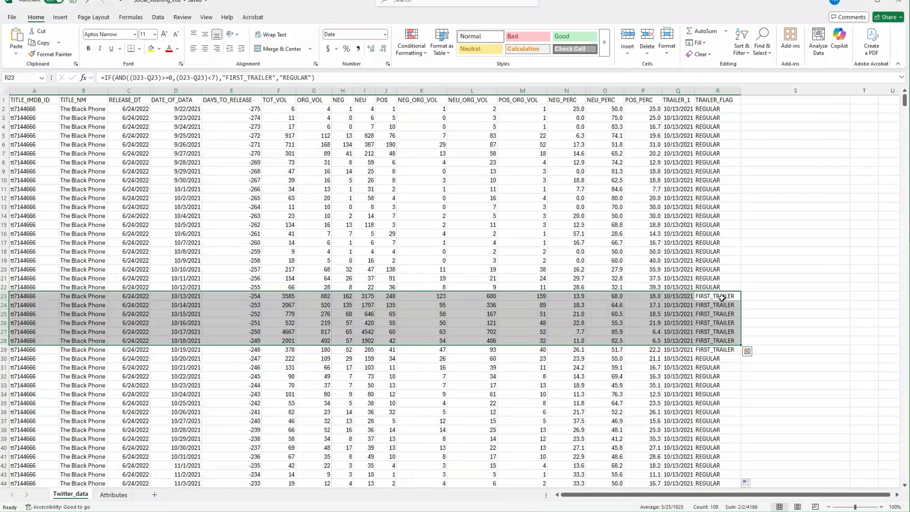
pyautogui.moveTo(721, 297); pyautogui.dragTo(720, 353)
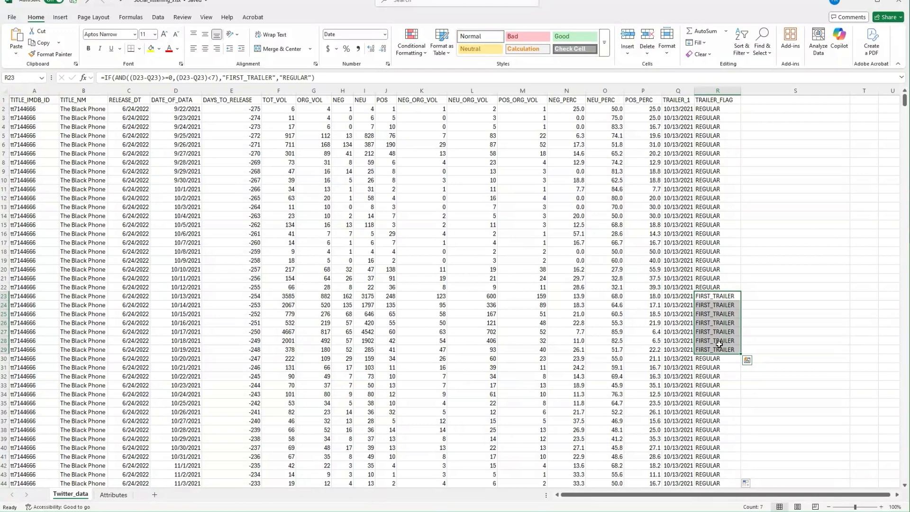
# Add filters to the header row of the Twitter_data sheet, from TITLE_IMDB_ID through TRAILER_FLAG.
pyautogui.click(363, 244)
pyautogui.hotkey('ctrl', 'Home')
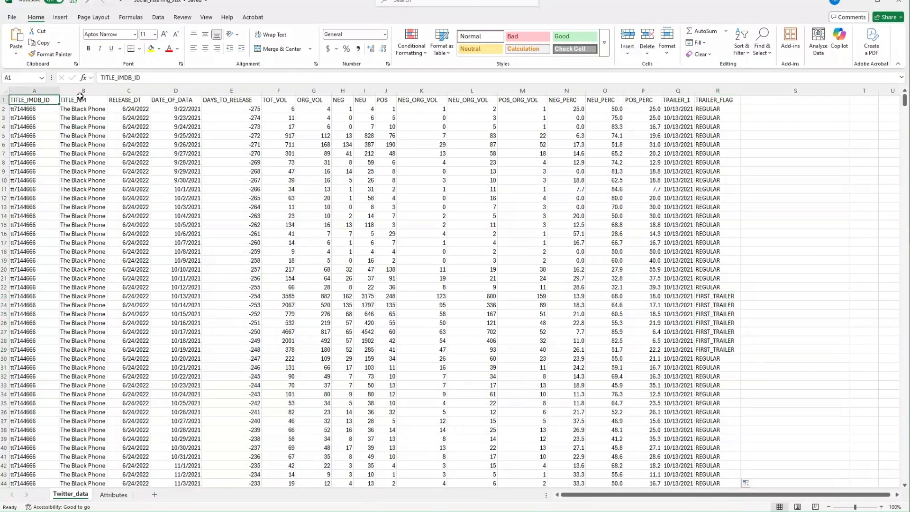
pyautogui.hotkey('ctrl', 'shift', 'Right')
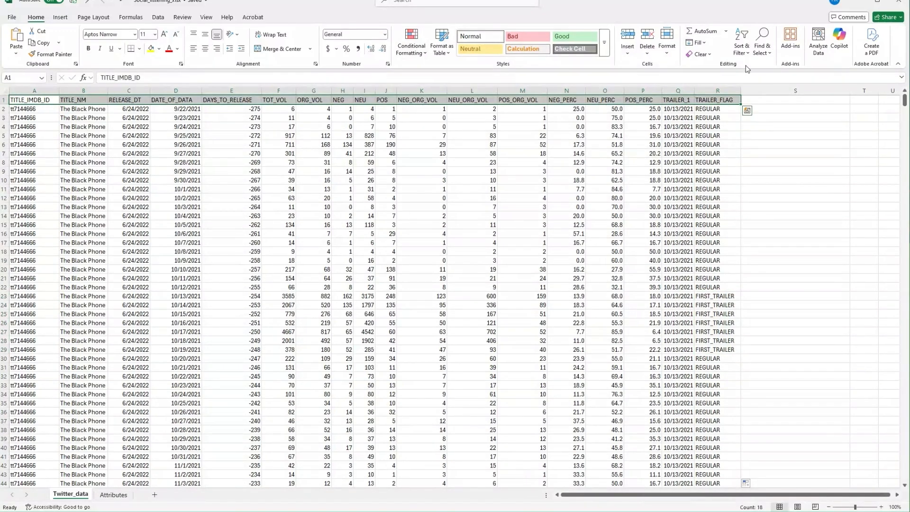
pyautogui.click(741, 41)
pyautogui.click(757, 105)
pyautogui.click(386, 162)
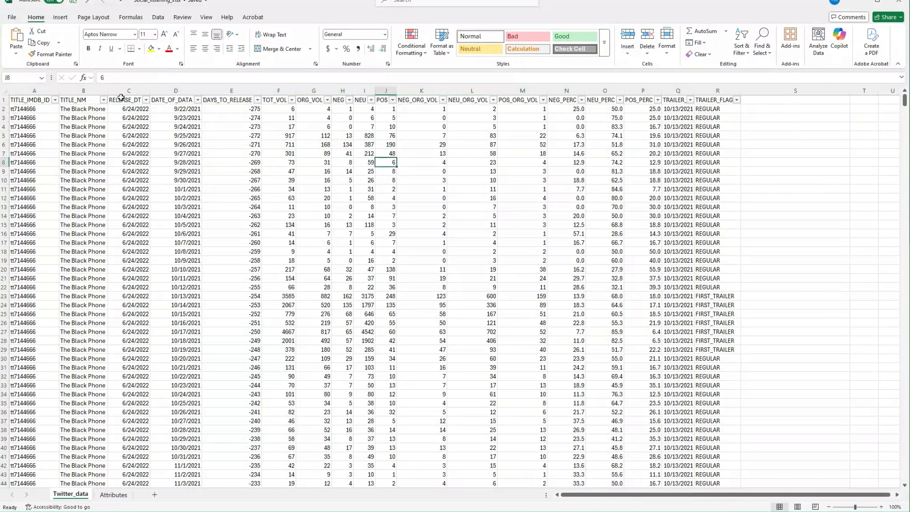
# Filter the TITLE_NM column to show only M3GAN.
pyautogui.click(104, 100)
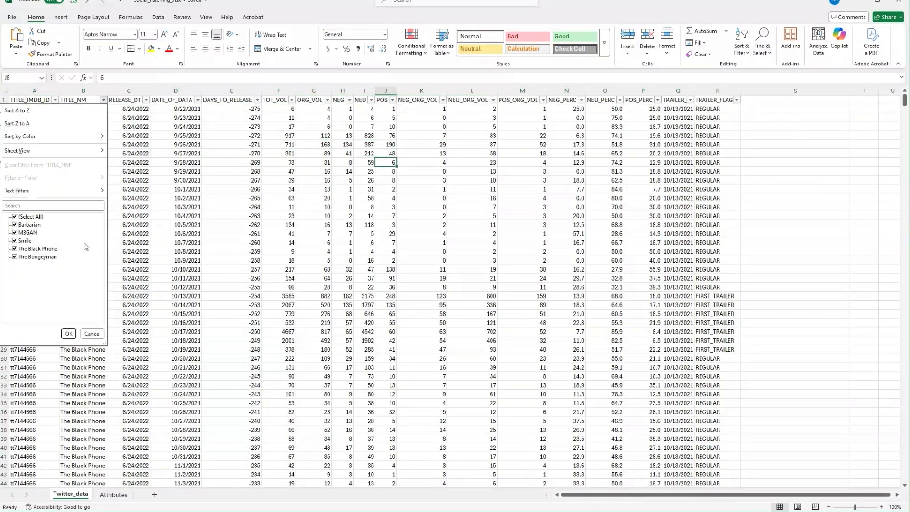
pyautogui.click(15, 216)
pyautogui.click(19, 233)
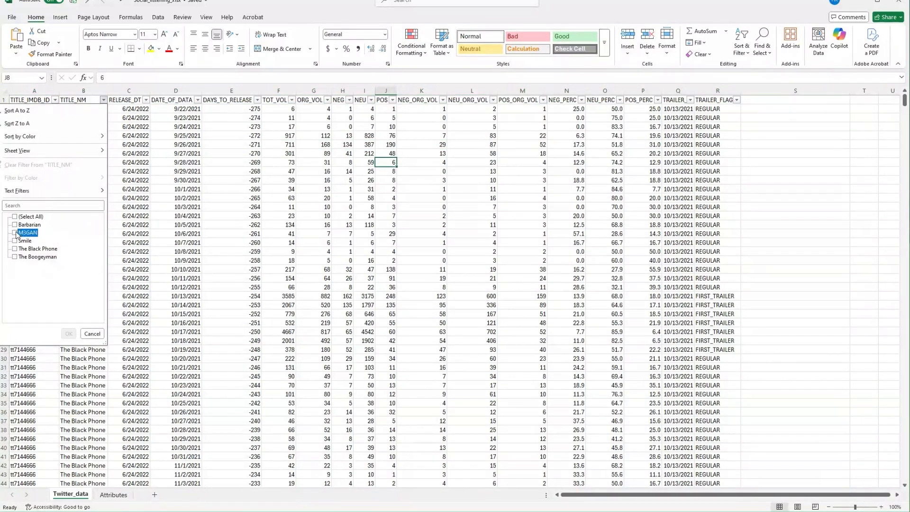
pyautogui.click(69, 334)
pyautogui.click(282, 233)
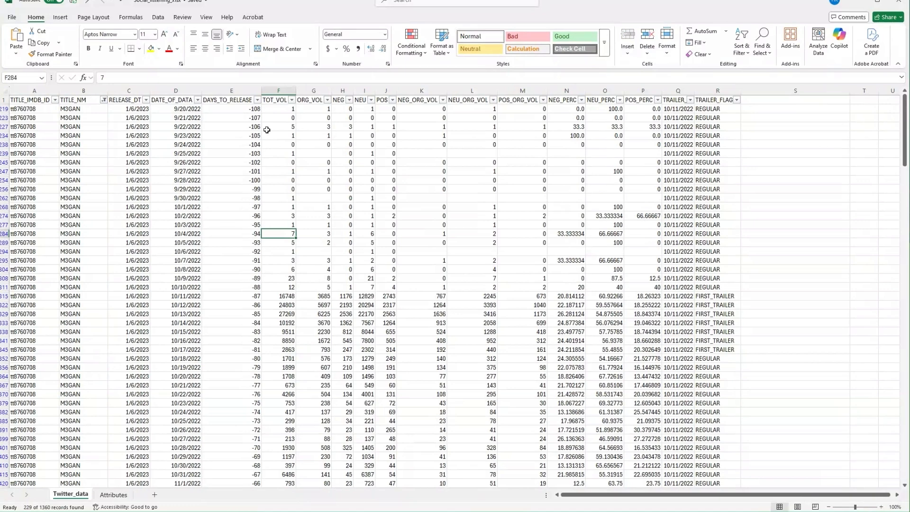
# Compare M3GAN's tweet volumes in the days before the first trailer with those from the trailer date onward.
pyautogui.scroll(-1, 306, 190)
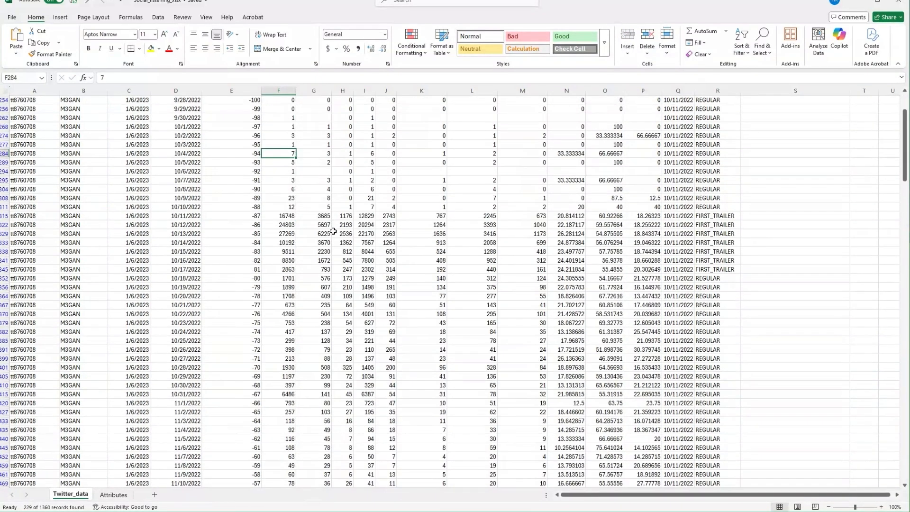
pyautogui.scroll(1, 305, 190)
pyautogui.moveTo(237, 109); pyautogui.dragTo(236, 412)
pyautogui.click(365, 305)
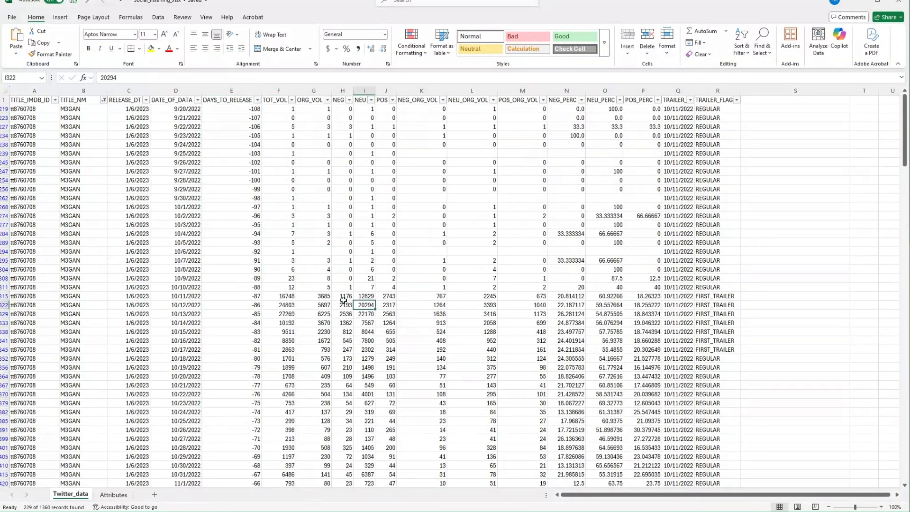
pyautogui.scroll(-1, 652, 298)
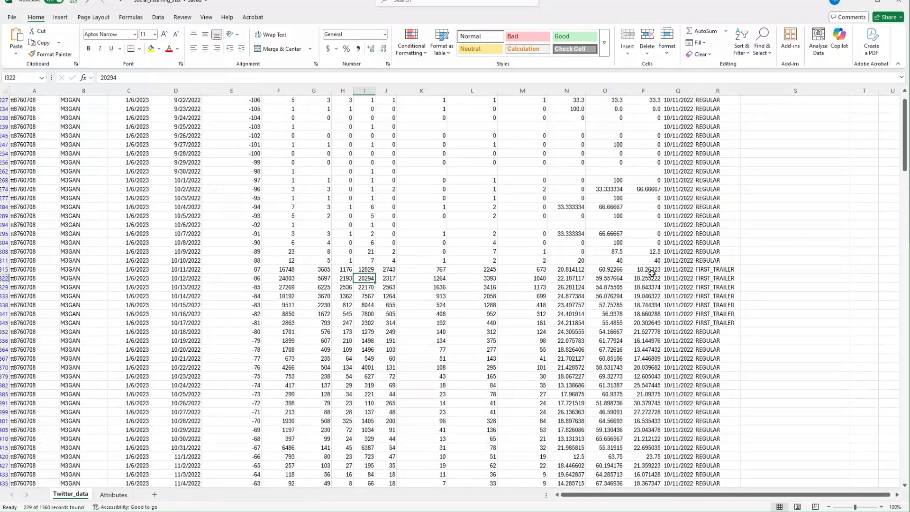
pyautogui.moveTo(673, 259); pyautogui.dragTo(21, 121)
pyautogui.scroll(1, 294, 324)
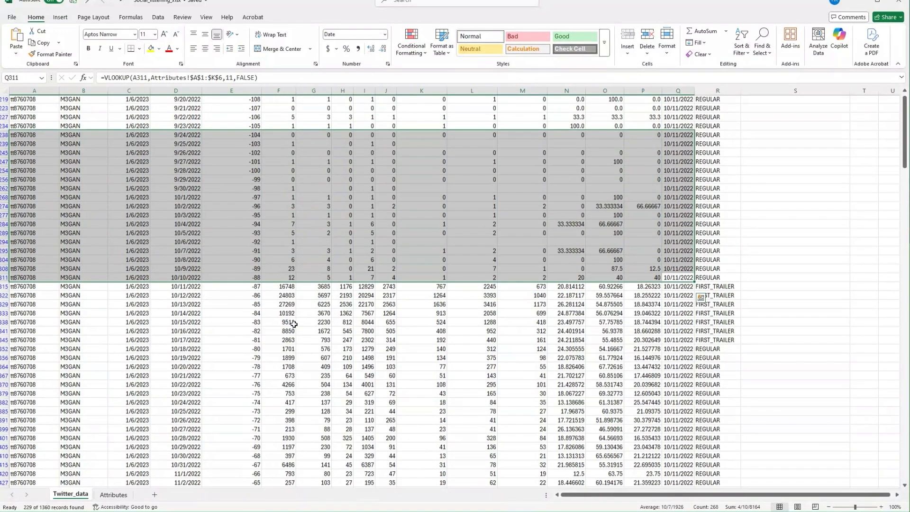
pyautogui.scroll(1, 294, 324)
pyautogui.moveTo(266, 298); pyautogui.dragTo(683, 305)
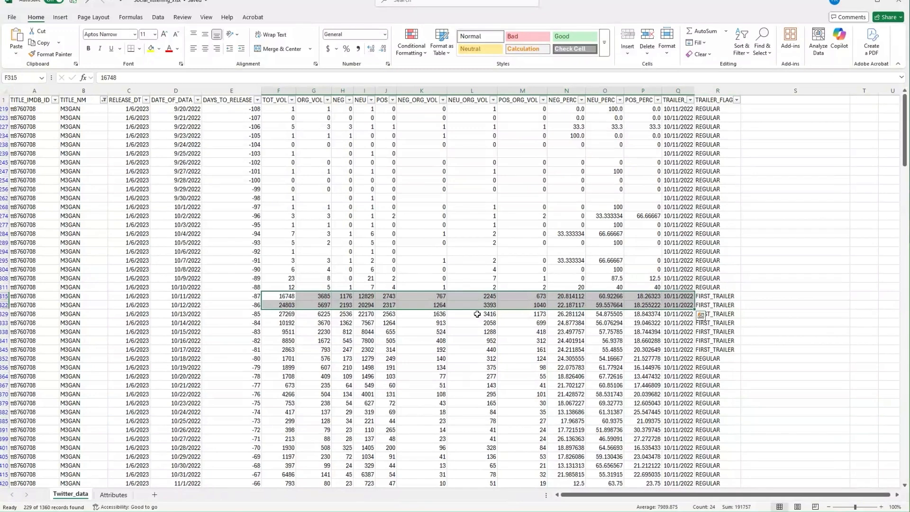
pyautogui.click(478, 314)
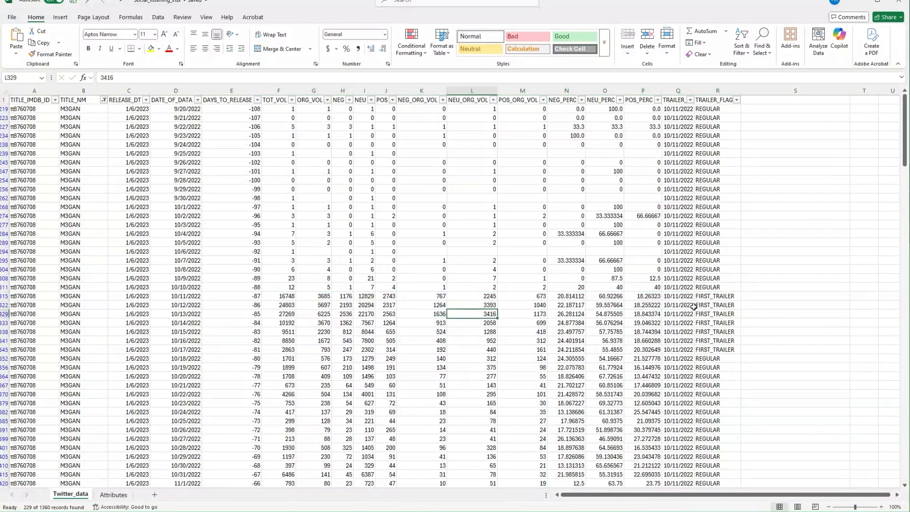
# Check M3GAN's TRAILER_1 date against DATE_OF_DATA and examine all the rows flagged FIRST_TRAILER.
pyautogui.click(715, 298)
pyautogui.click(678, 296)
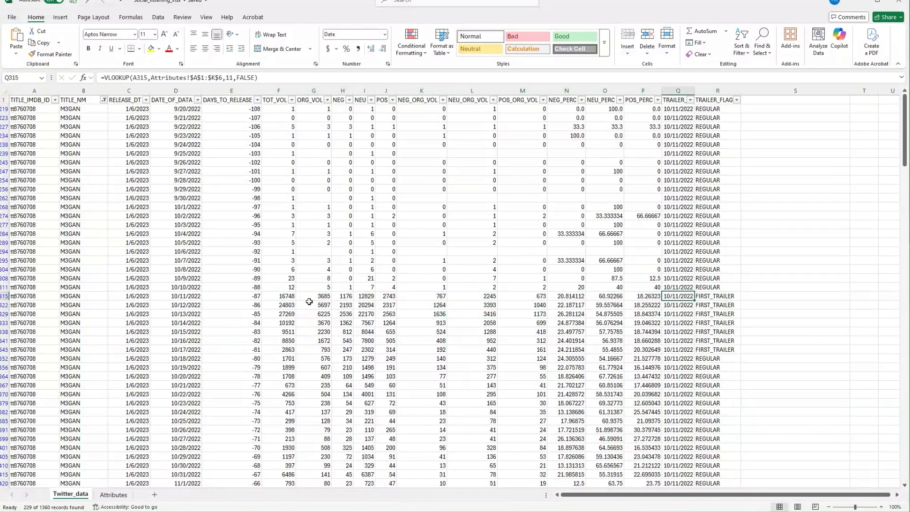
pyautogui.click(175, 297)
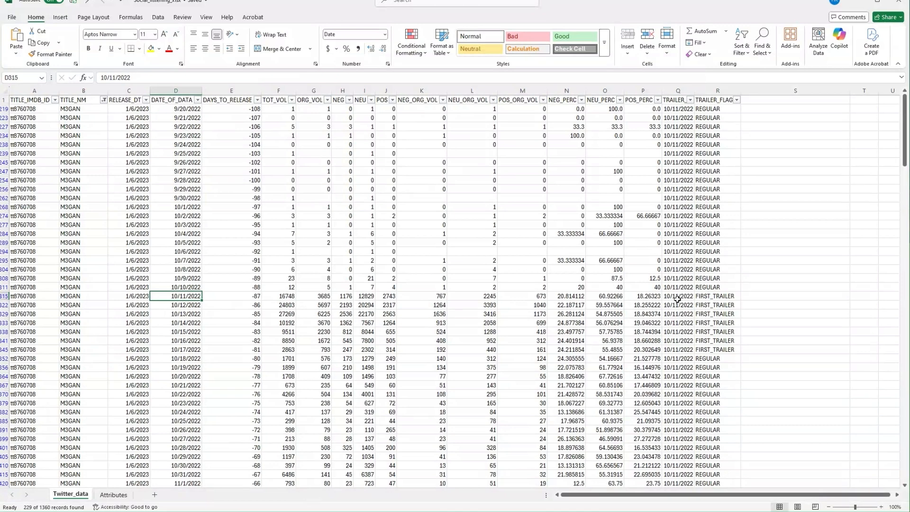
pyautogui.moveTo(714, 298); pyautogui.dragTo(44, 352)
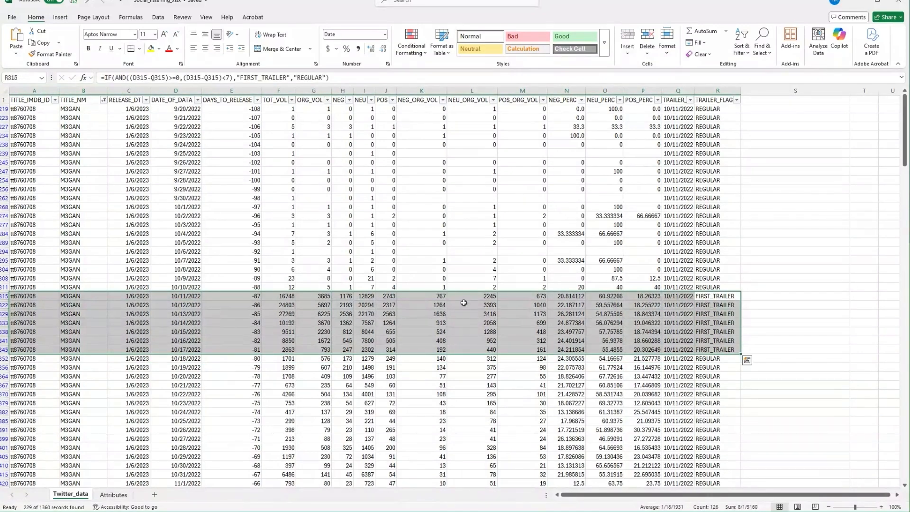
# Change the TITLE_NM filter from M3GAN to show only Smile.
pyautogui.click(421, 234)
pyautogui.click(103, 100)
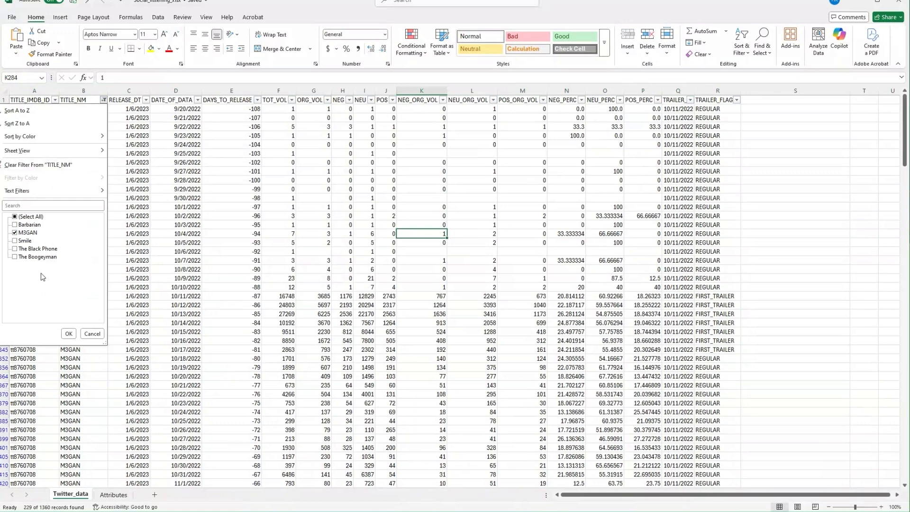
pyautogui.click(15, 232)
pyautogui.click(15, 241)
pyautogui.click(69, 334)
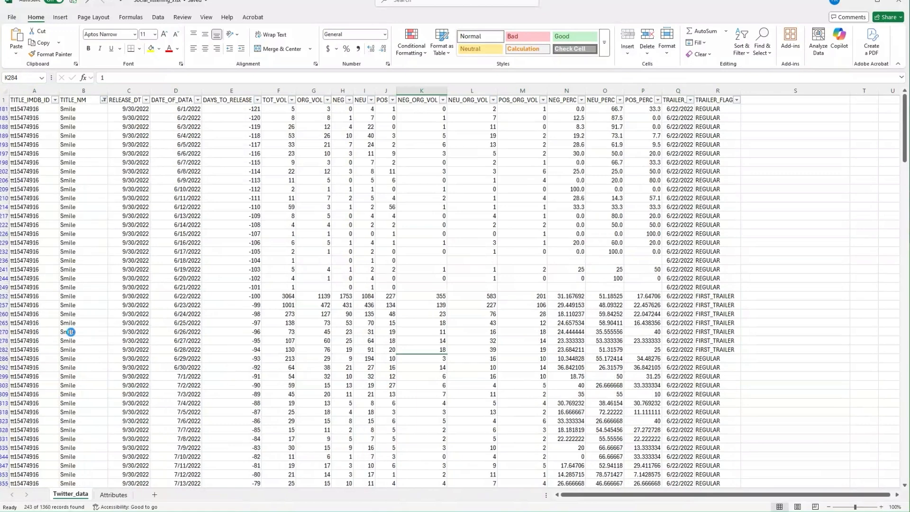
# Compare Smile's tweet metrics before its TRAILER_1 date with those from the trailer date onward, and check its REGULAR and FIRST_TRAILER flags.
pyautogui.click(679, 270)
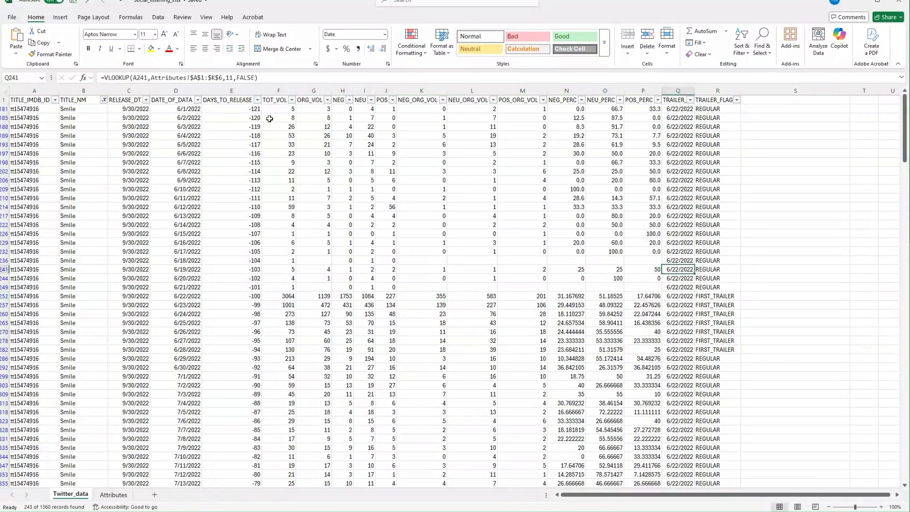
pyautogui.moveTo(275, 110)
pyautogui.mouseDown()
pyautogui.moveTo(441, 210)
pyautogui.moveTo(617, 273)
pyautogui.moveTo(707, 285)
pyautogui.mouseUp()
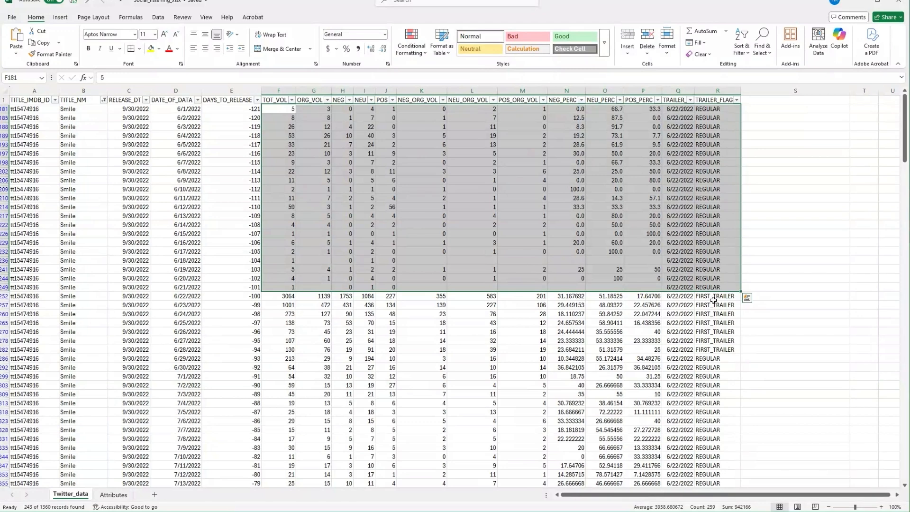
pyautogui.click(714, 301)
pyautogui.click(292, 297)
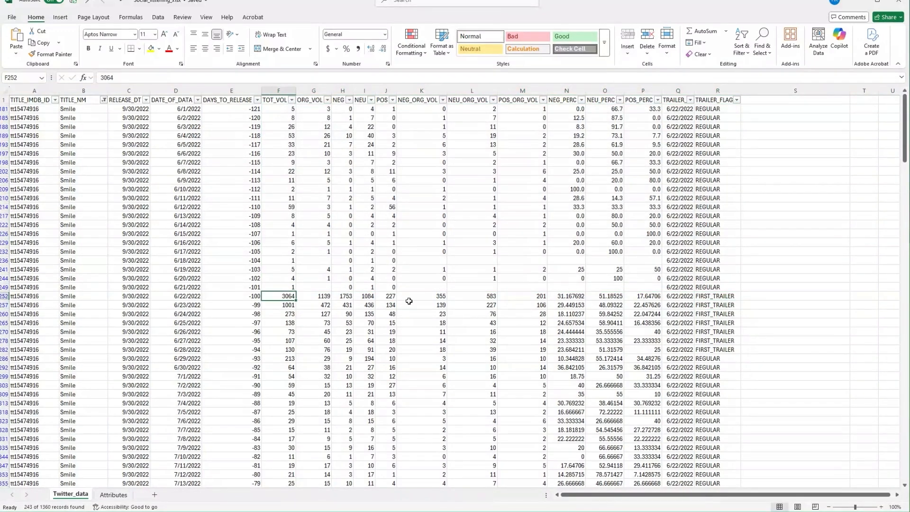
pyautogui.click(713, 297)
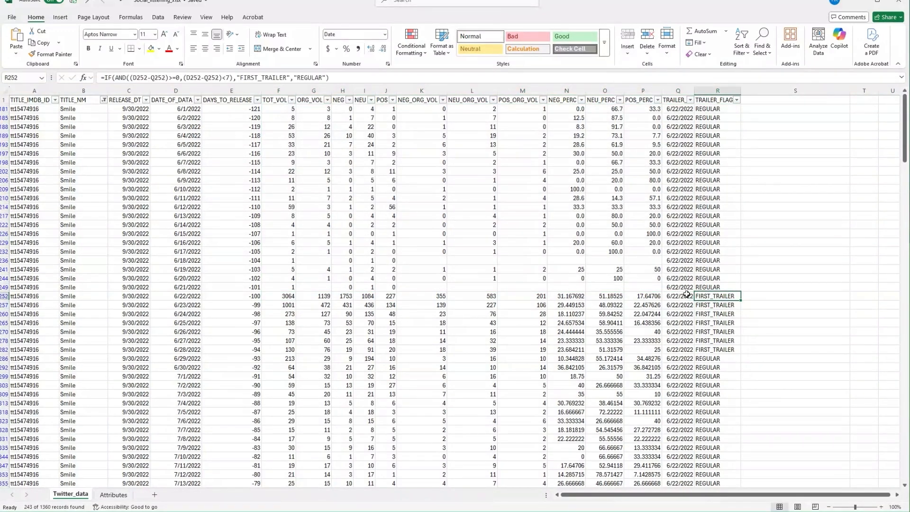
pyautogui.moveTo(714, 298); pyautogui.dragTo(716, 350)
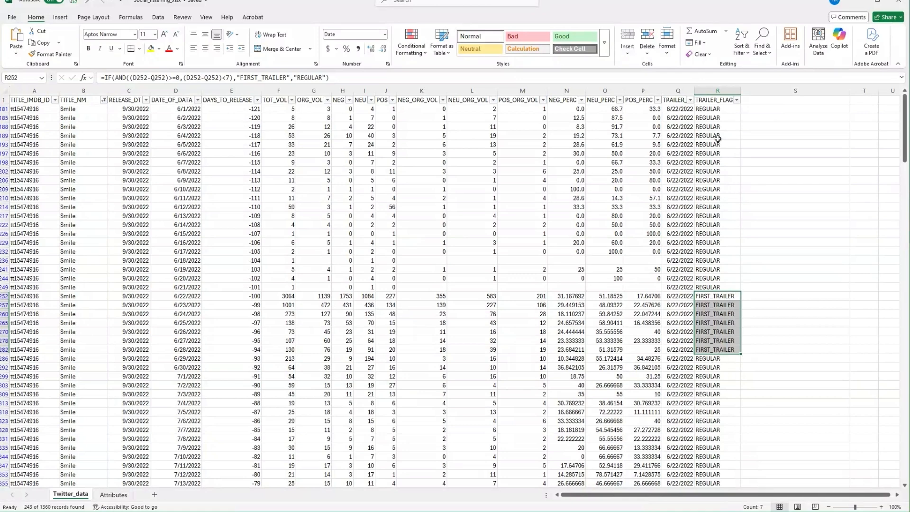
pyautogui.moveTo(732, 136); pyautogui.dragTo(730, 305)
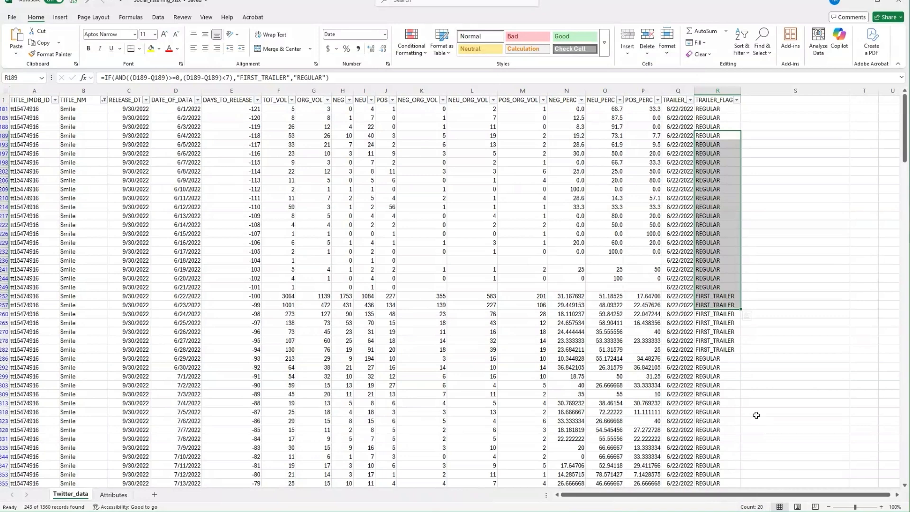
pyautogui.moveTo(610, 127); pyautogui.dragTo(611, 216)
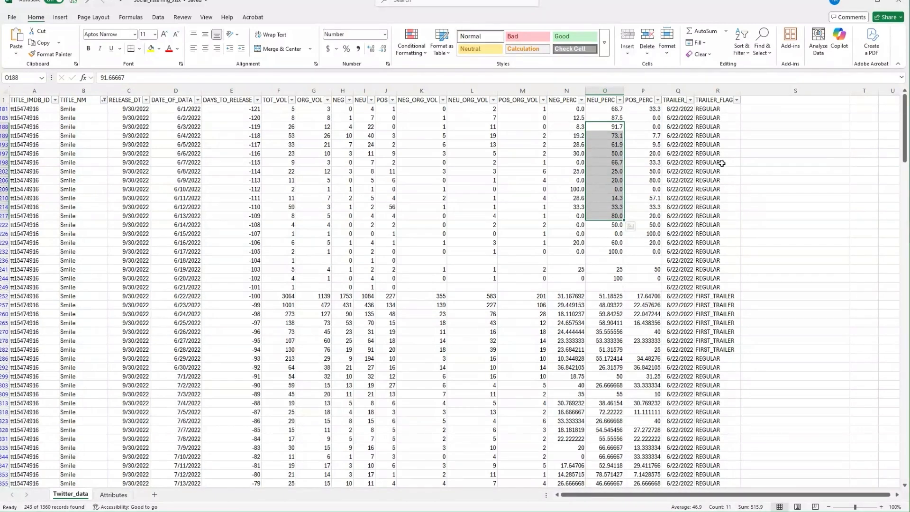
pyautogui.click(761, 126)
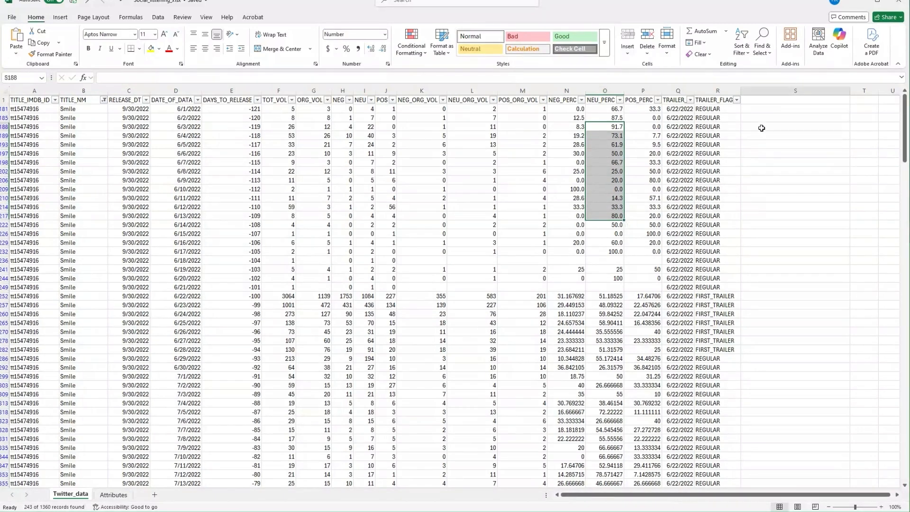
pyautogui.write('=SUM(')
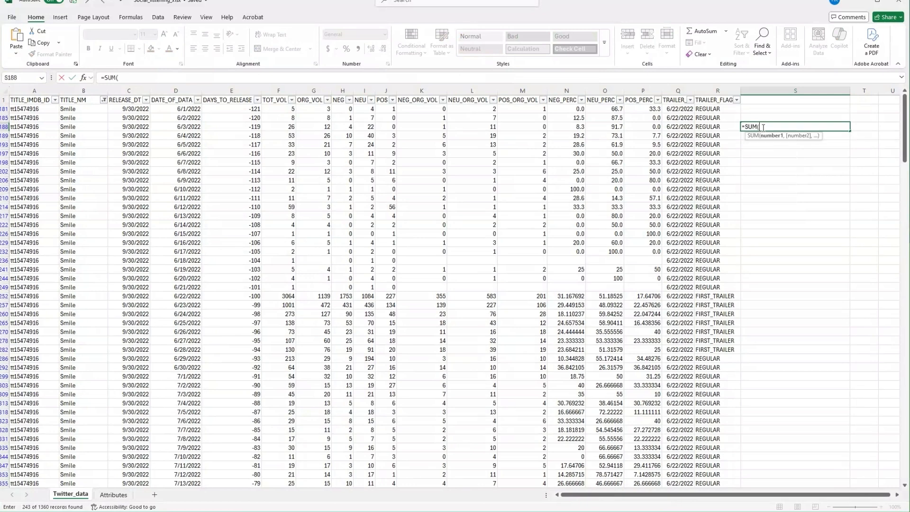
pyautogui.write('O2')
pyautogui.press('Escape')
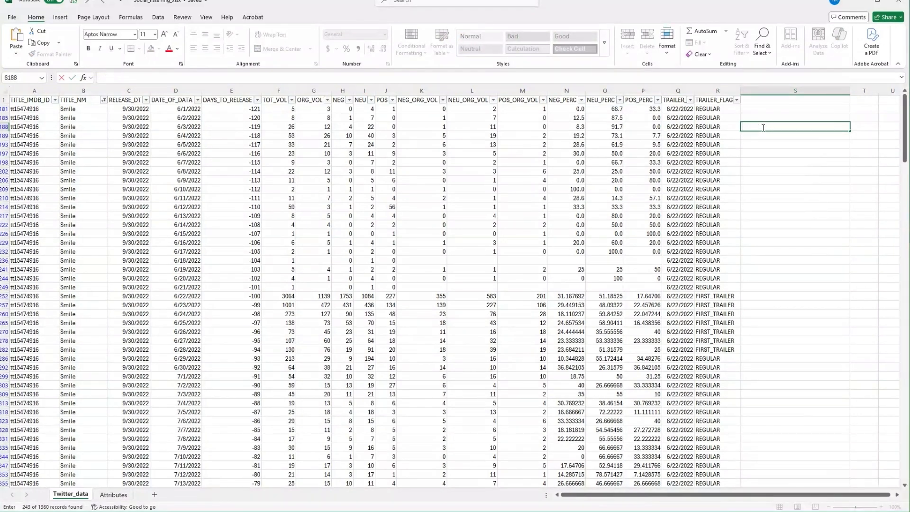
pyautogui.press('Down')
pyautogui.moveTo(709, 181); pyautogui.dragTo(711, 376)
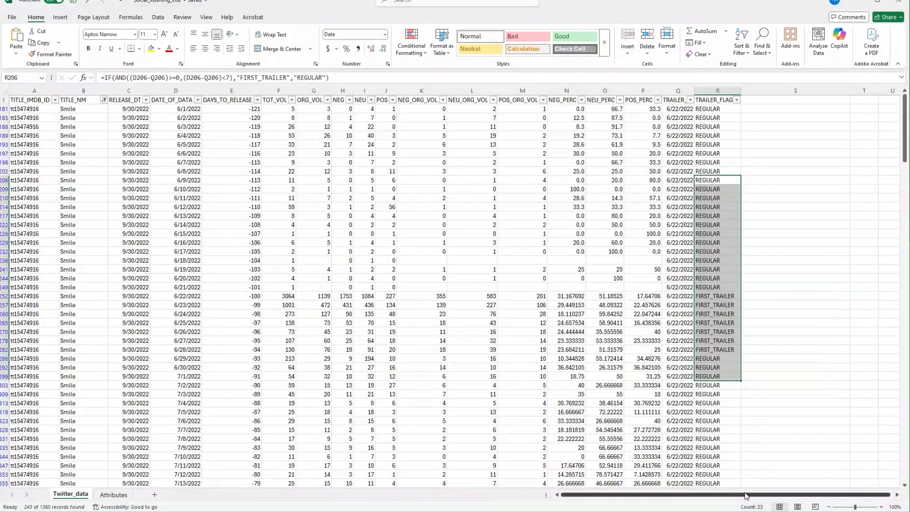
pyautogui.click(780, 145)
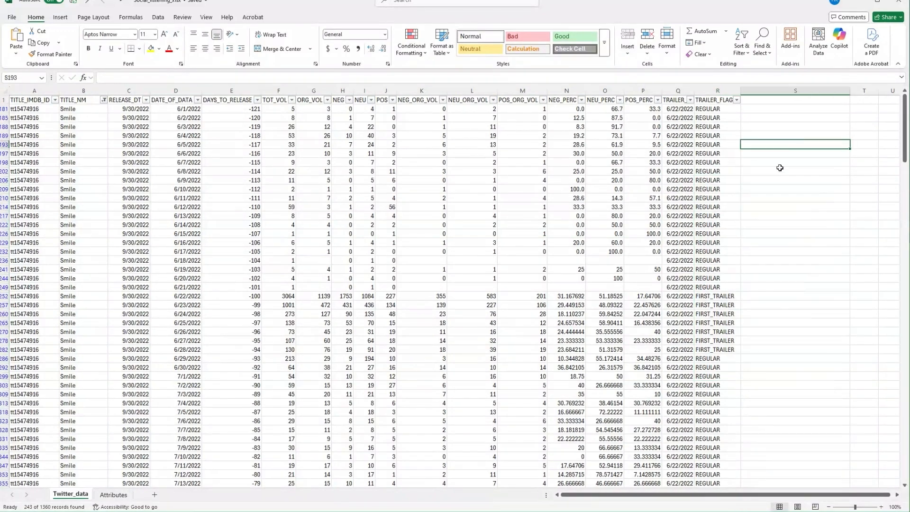
pyautogui.click(783, 196)
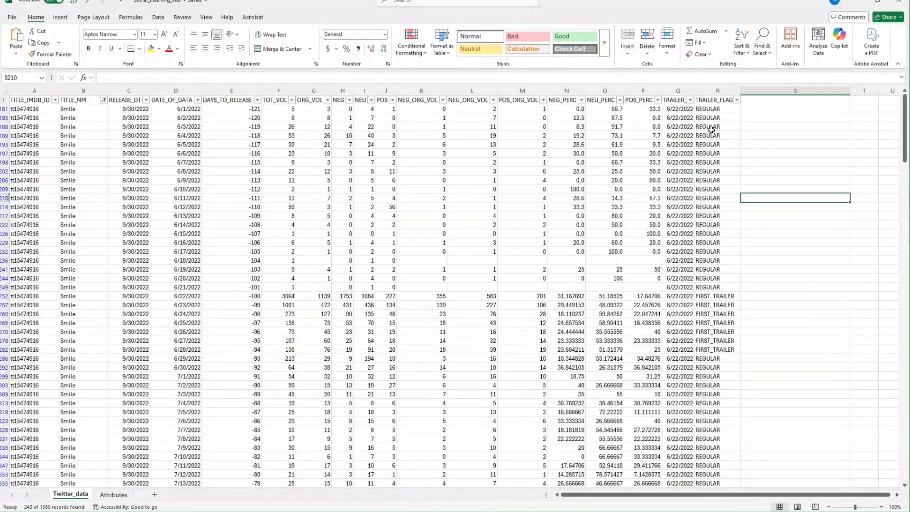
# Narrow the empty column S beside TRAILER_FLAG.
pyautogui.click(713, 101)
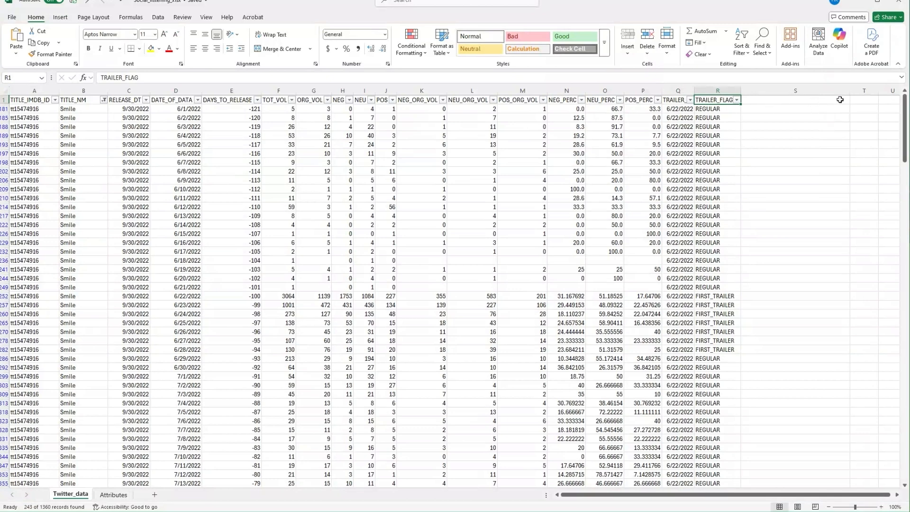
pyautogui.moveTo(848, 92); pyautogui.dragTo(787, 94)
pyautogui.click(760, 102)
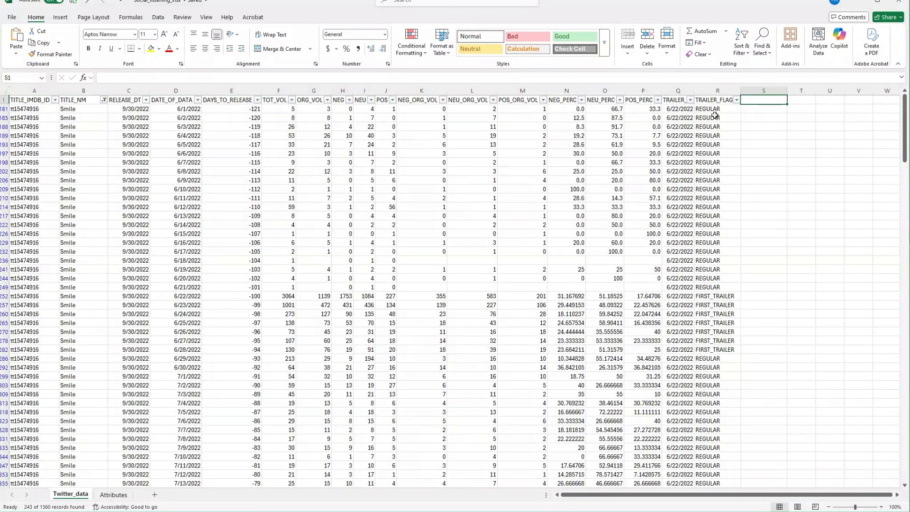
# Remove the filters from the Twitter_data header row so all movies' rows are shown again.
pyautogui.click(706, 100)
pyautogui.hotkey('ctrl', 'shift', 'Left')
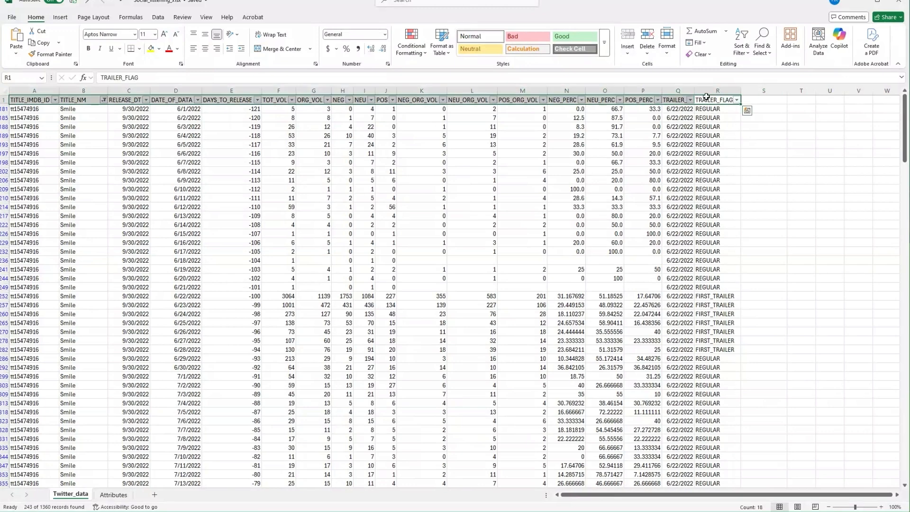
pyautogui.click(742, 45)
pyautogui.click(756, 108)
pyautogui.click(773, 97)
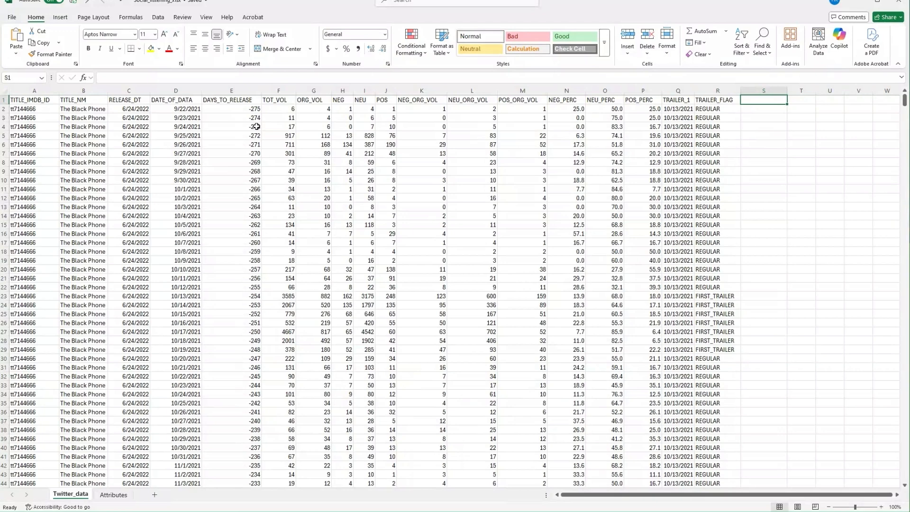
# Review the DAYS_TO_RELEASE values and add the header RELATIVE_WEEK in cell S1.
pyautogui.moveTo(250, 109); pyautogui.dragTo(238, 290)
pyautogui.click(256, 110)
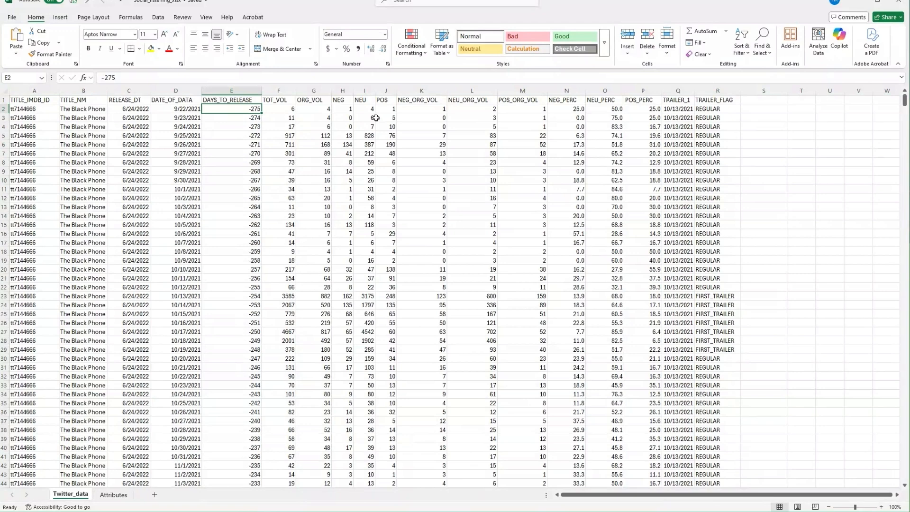
pyautogui.click(765, 114)
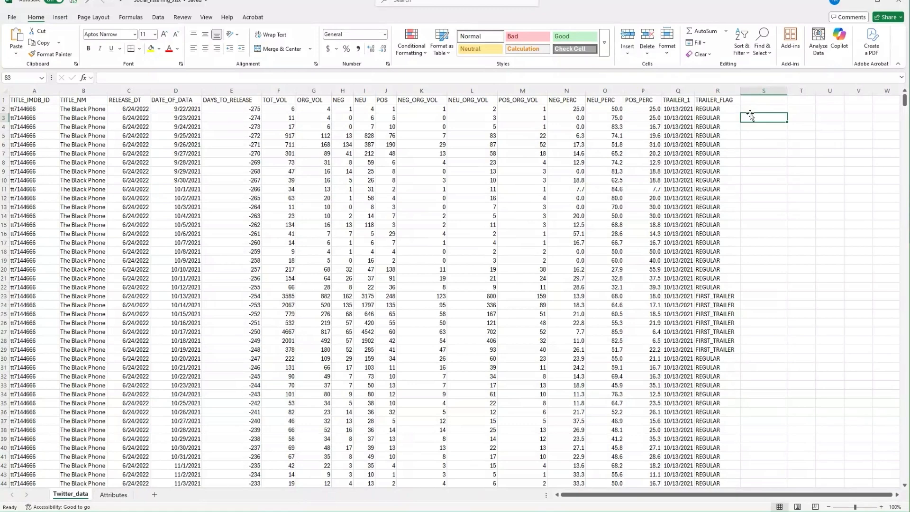
pyautogui.press('Up')
pyautogui.press('Up')
pyautogui.write('=')
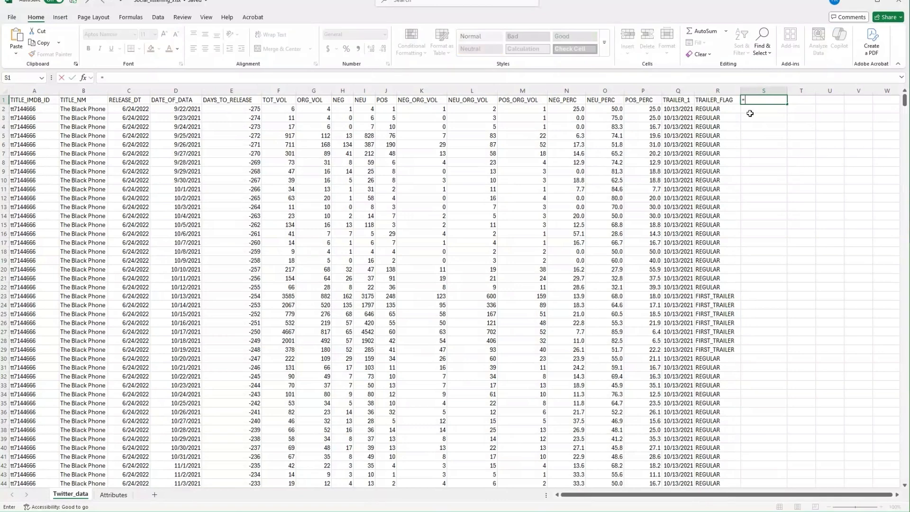
pyautogui.press('Escape')
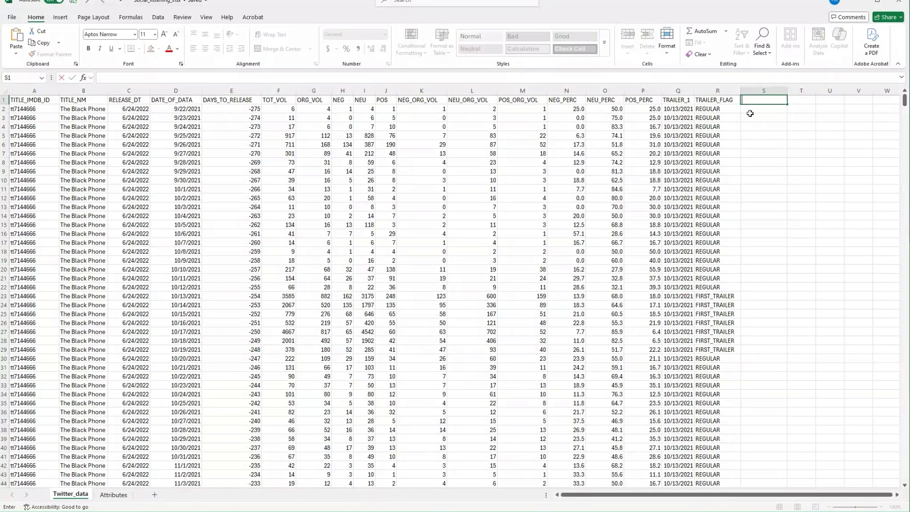
pyautogui.write('RELATIVE_WEEK')
pyautogui.press('Return')
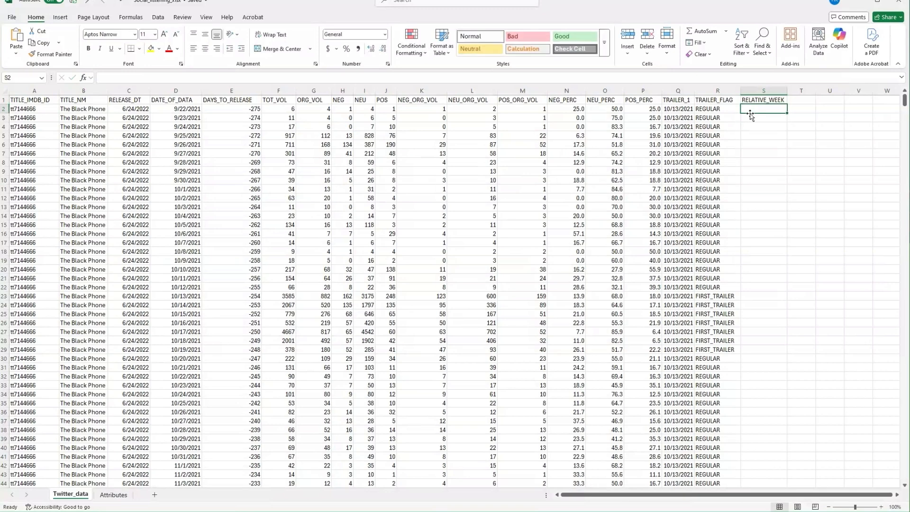
# Enter the formula =E2/7 in S2 to convert DAYS_TO_RELEASE into weeks.
pyautogui.write('=')
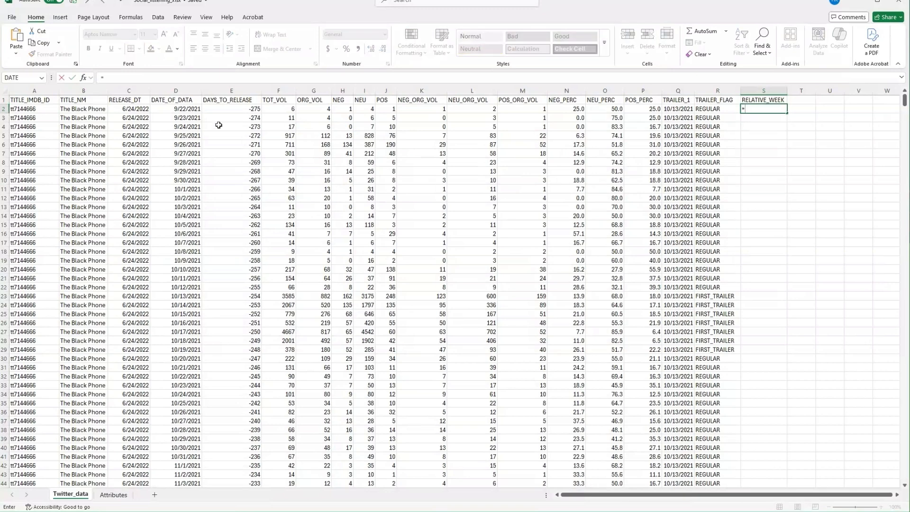
pyautogui.click(245, 110)
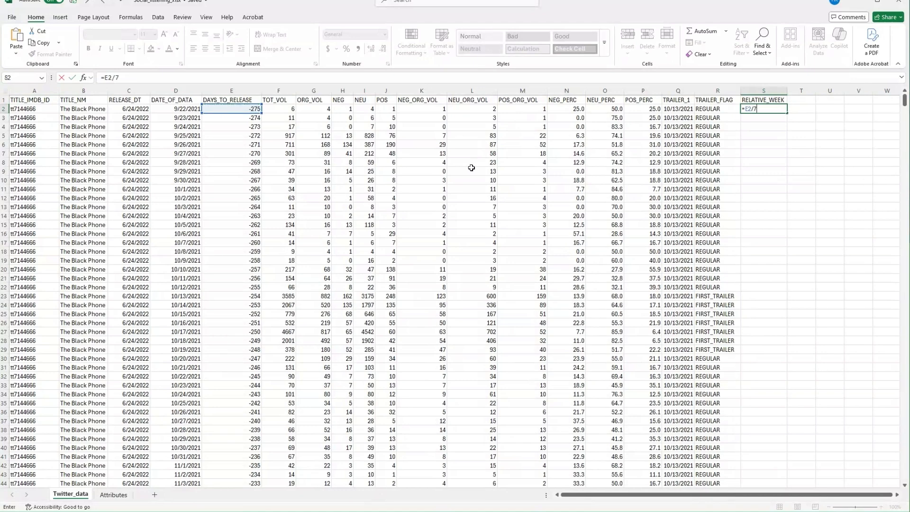
pyautogui.hotkey('ctrl', 'Return')
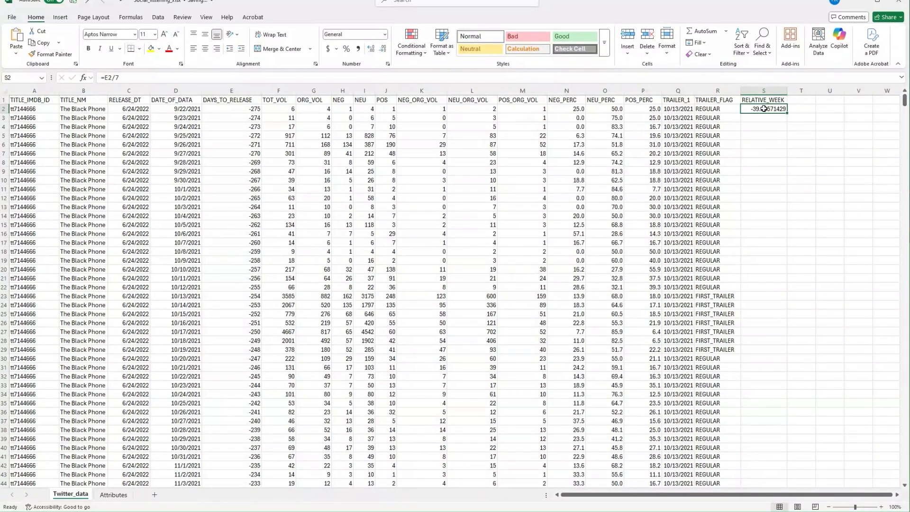
# Wrap the week calculation in S2 in a rounding function so the formula reads =ROUNDUP(E2/7,0).
pyautogui.doubleClick(773, 113)
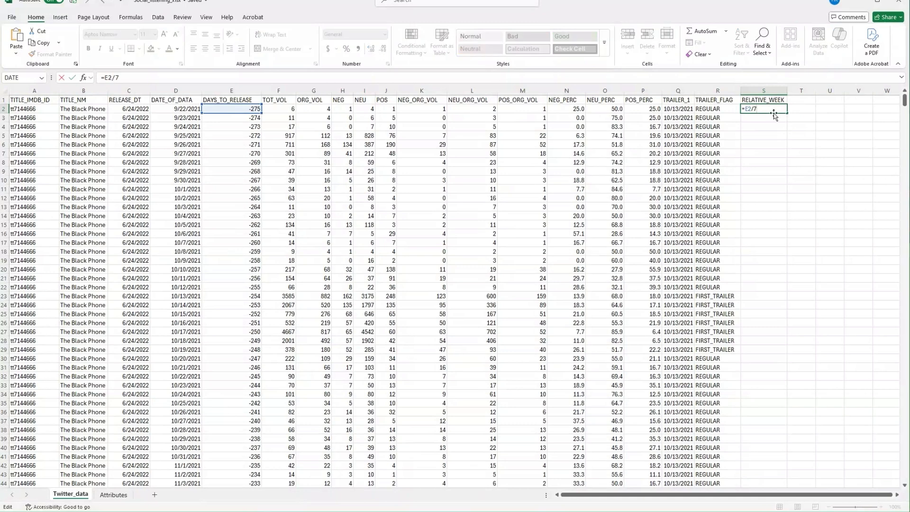
pyautogui.press('Escape')
pyautogui.doubleClick(748, 109)
pyautogui.write('ROUNDUP')
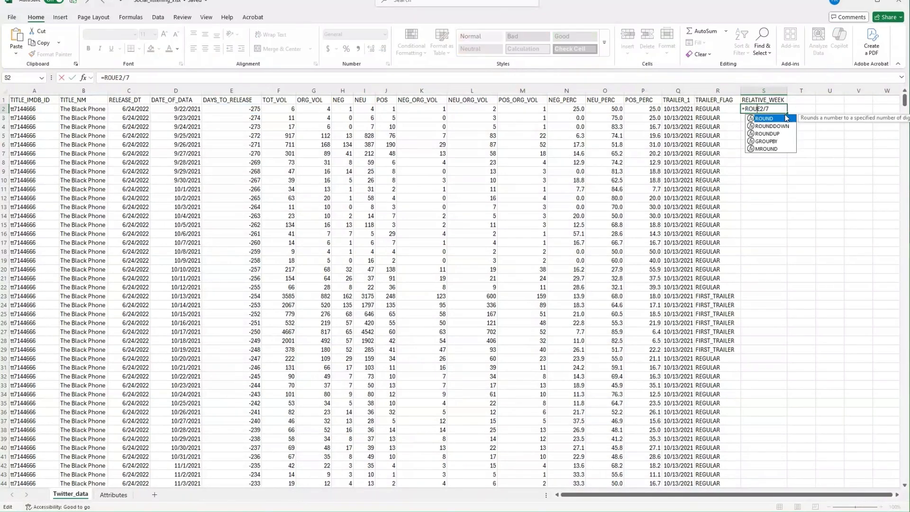
pyautogui.write('(E2/7')
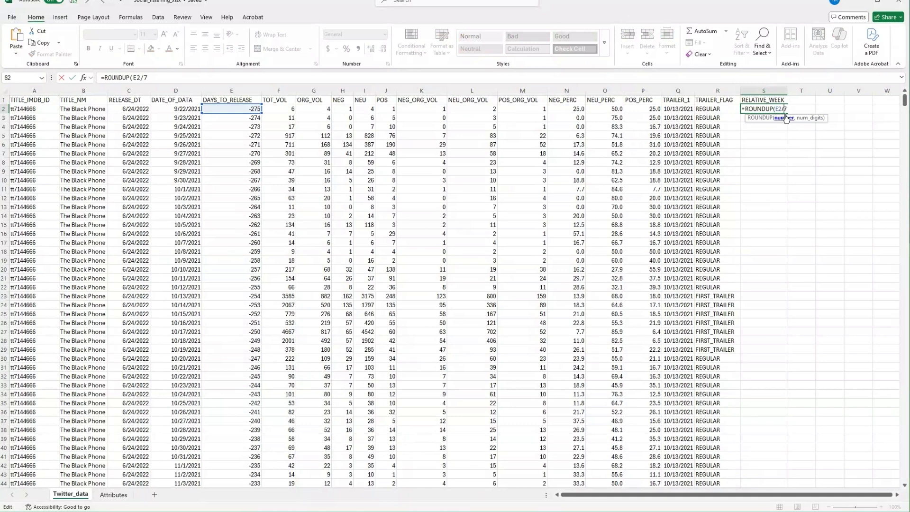
pyautogui.write(',0)')
pyautogui.hotkey('ctrl', 'Return')
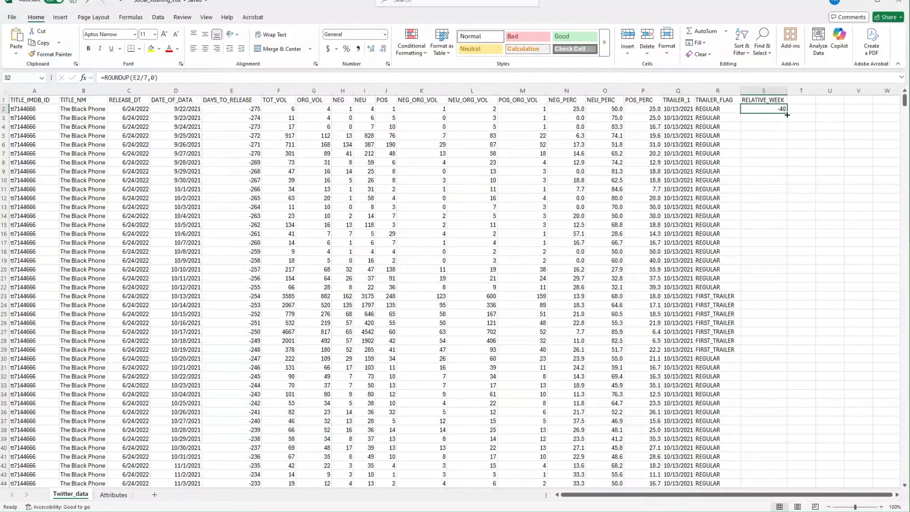
# Fill the RELATIVE_WEEK formula down through all data rows and check the week numbers further down the sheet.
pyautogui.doubleClick(788, 114)
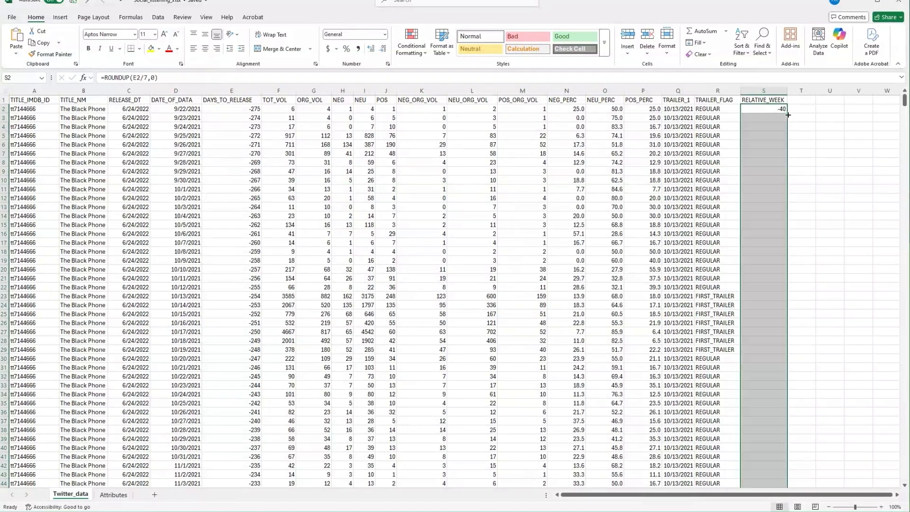
pyautogui.click(830, 269)
pyautogui.scroll(-20, 792, 204)
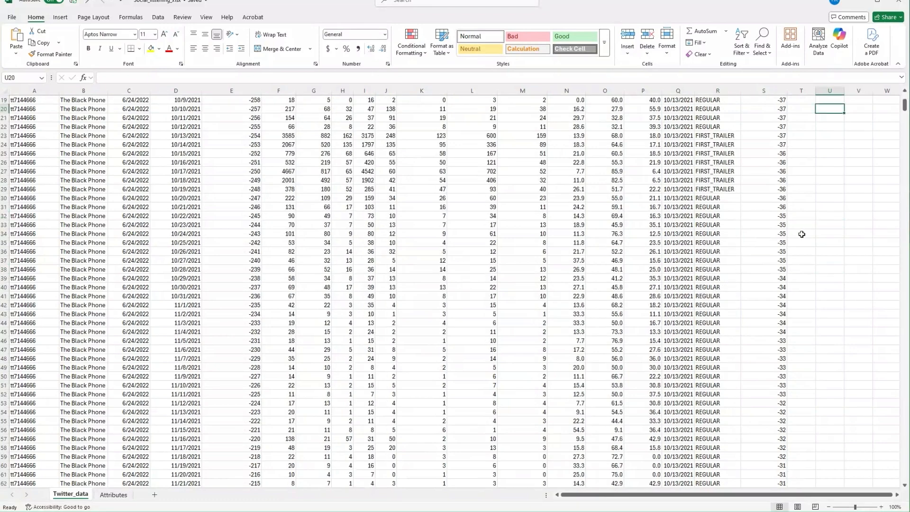
pyautogui.scroll(-20, 782, 251)
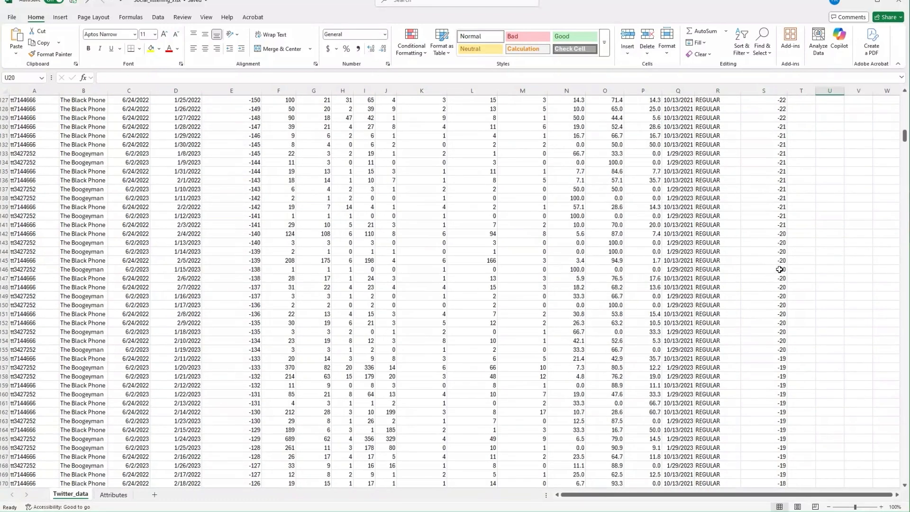
pyautogui.scroll(-7, 778, 310)
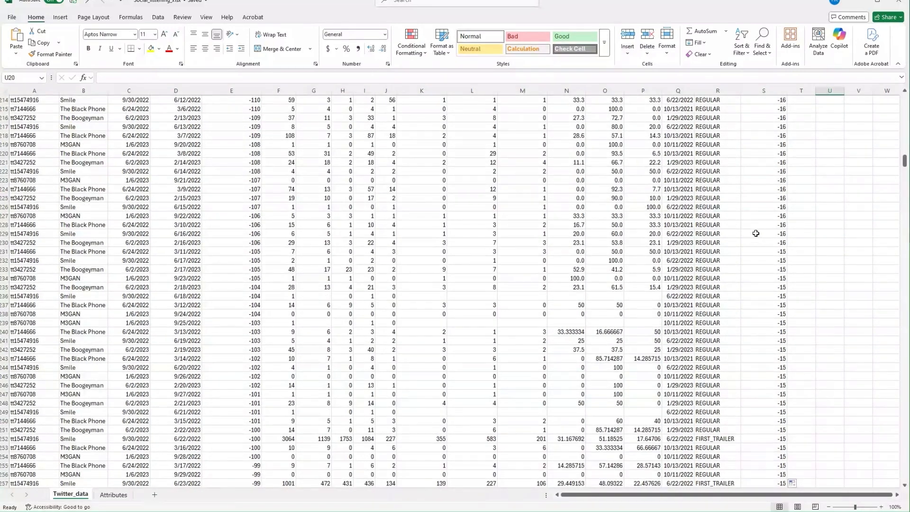
# Examine how the RELATIVE_WEEK values group consecutive dates into weeks, comparing the blocks of rows starting at rows 4 and 12.
pyautogui.scroll(6, 783, 158)
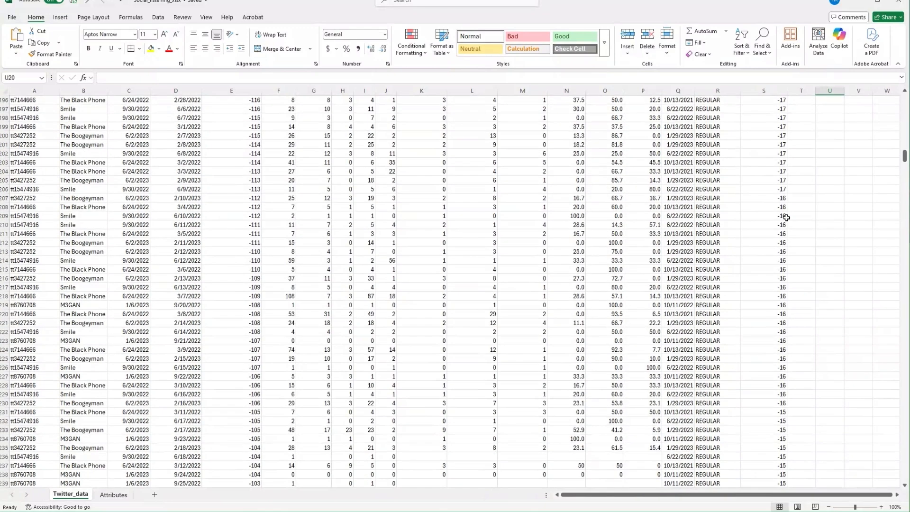
pyautogui.scroll(-5, 545, 318)
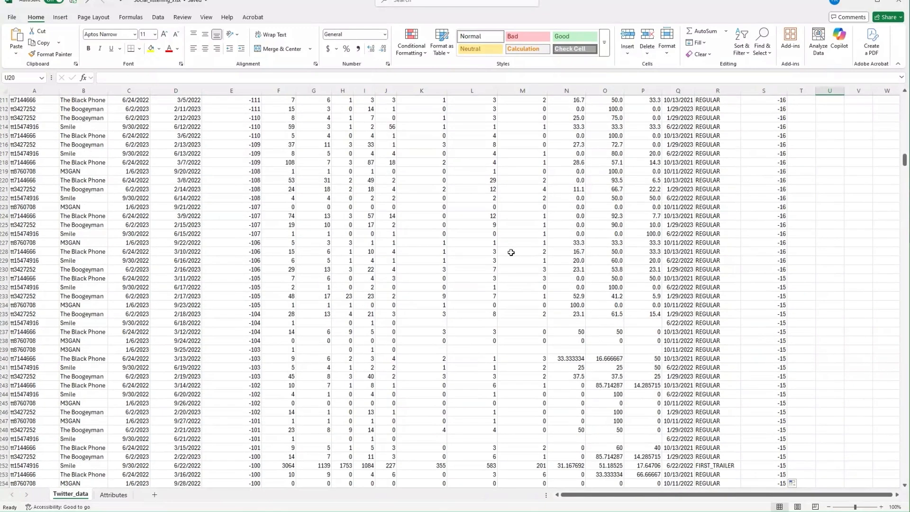
pyautogui.scroll(-9, 413, 328)
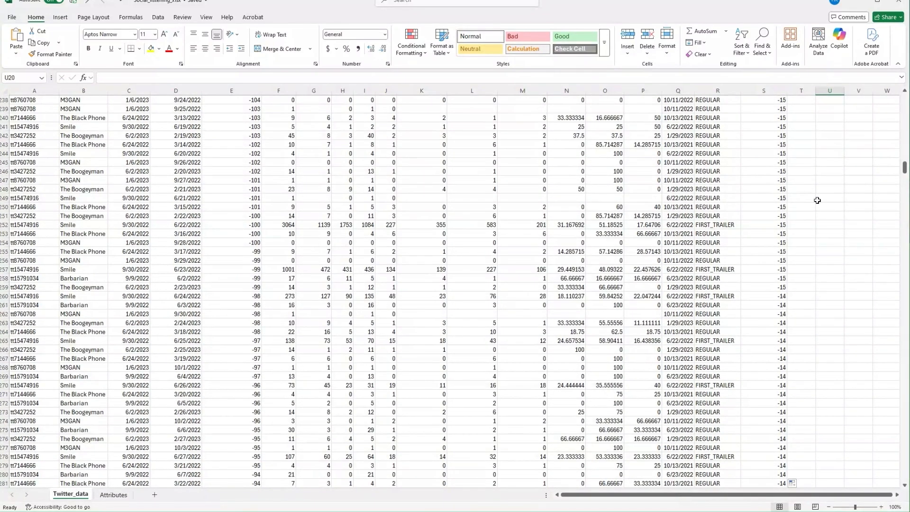
pyautogui.moveTo(904, 166); pyautogui.dragTo(904, 100)
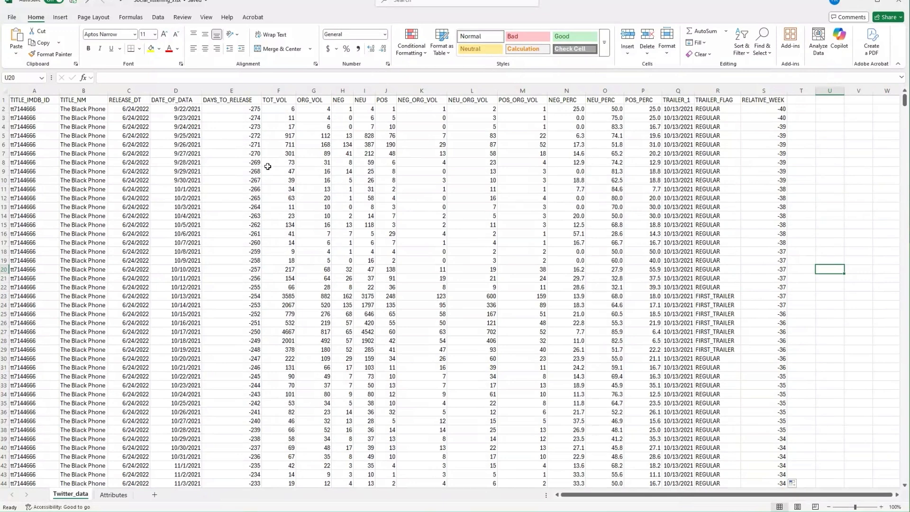
pyautogui.moveTo(779, 124); pyautogui.dragTo(27, 179)
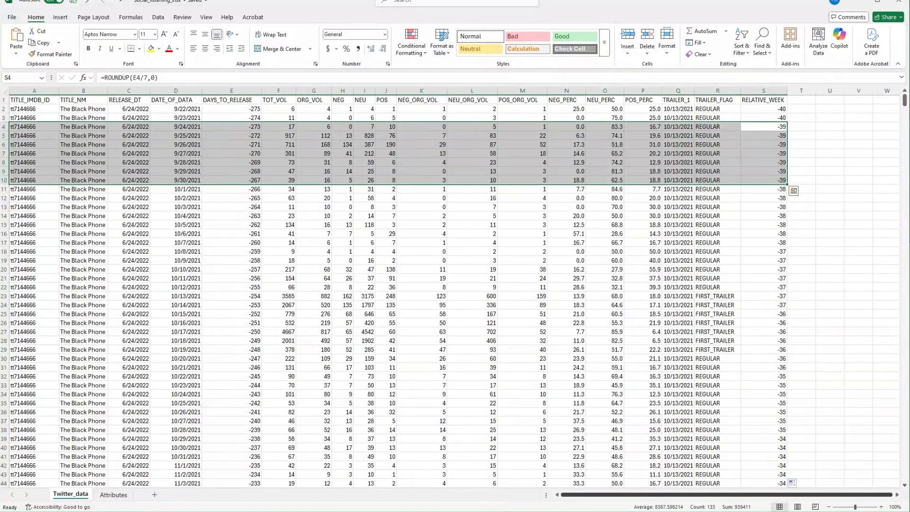
pyautogui.click(779, 127)
pyautogui.moveTo(779, 127); pyautogui.dragTo(778, 183)
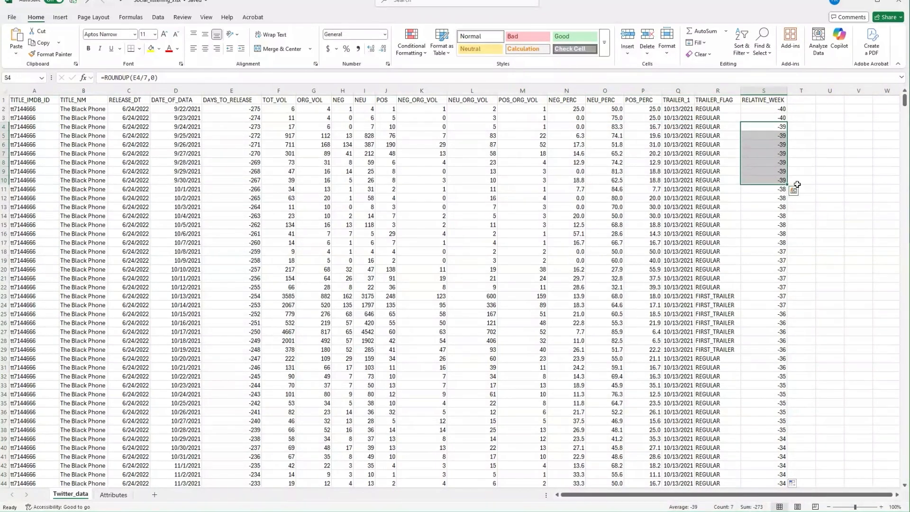
pyautogui.moveTo(773, 125); pyautogui.dragTo(749, 160)
pyautogui.moveTo(744, 180); pyautogui.dragTo(2, 190)
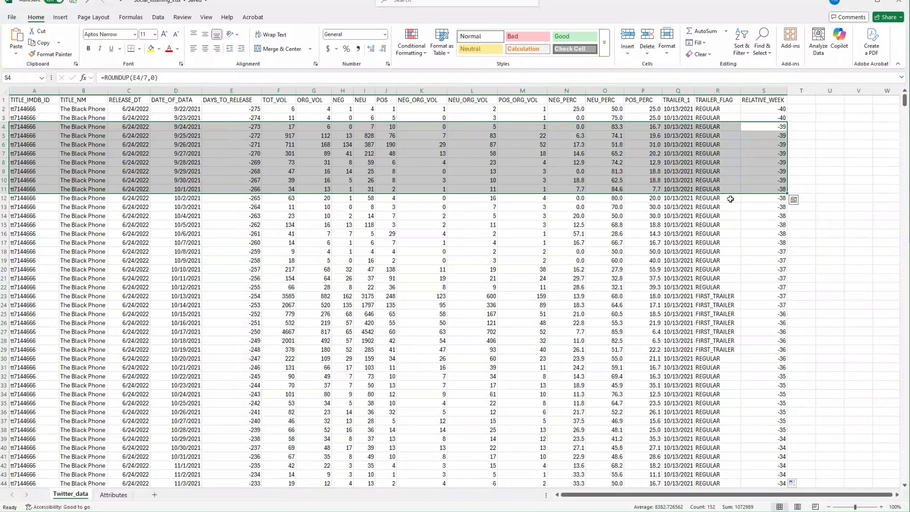
pyautogui.moveTo(763, 198); pyautogui.dragTo(19, 252)
pyautogui.scroll(-5, 713, 339)
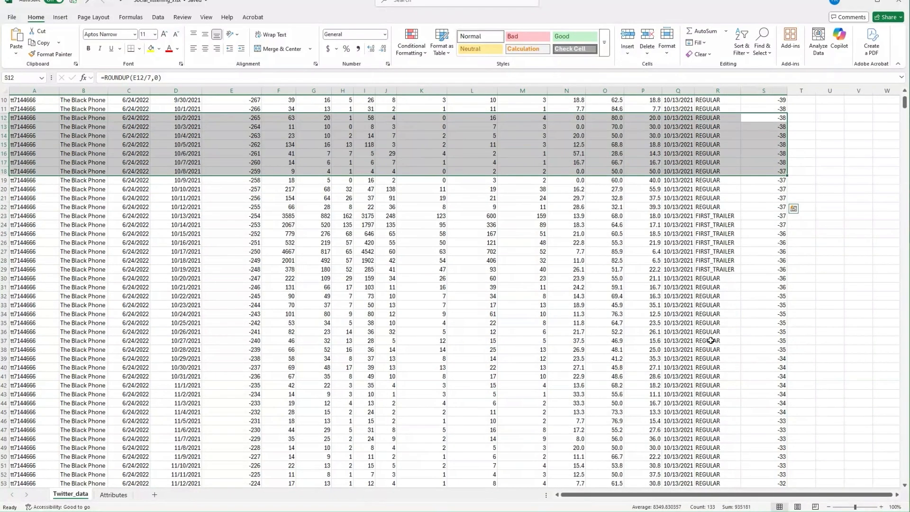
pyautogui.moveTo(905, 105); pyautogui.dragTo(861, 99)
pyautogui.click(812, 190)
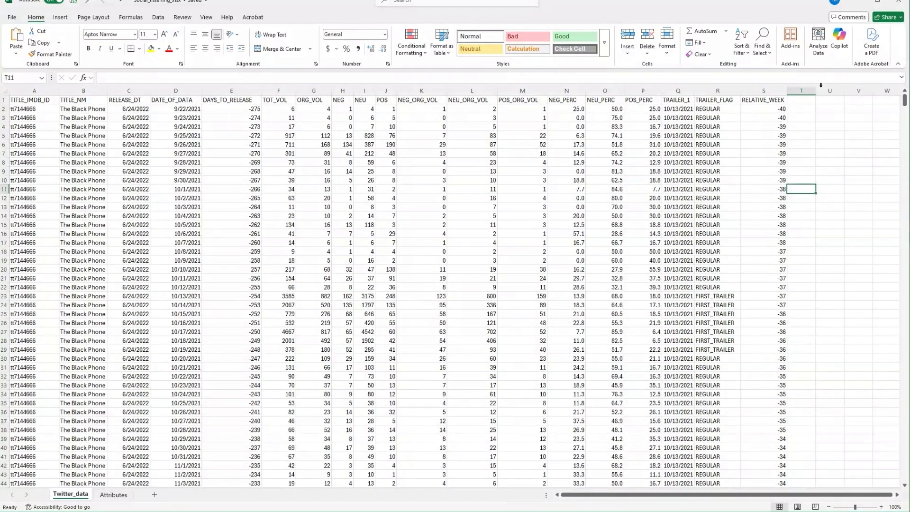
# Widen column T and add the header RELATIVE_WEEK_LABEL in cell T1.
pyautogui.moveTo(815, 96); pyautogui.dragTo(839, 95)
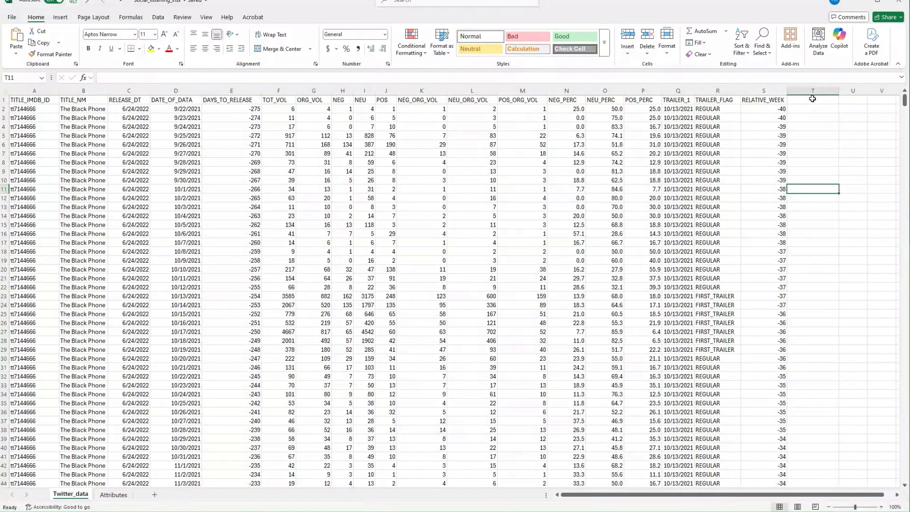
pyautogui.click(811, 100)
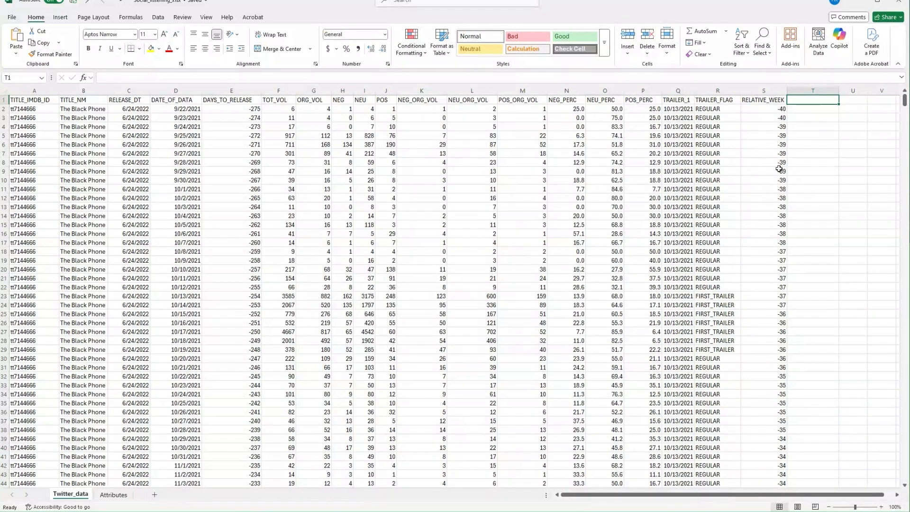
pyautogui.click(760, 156)
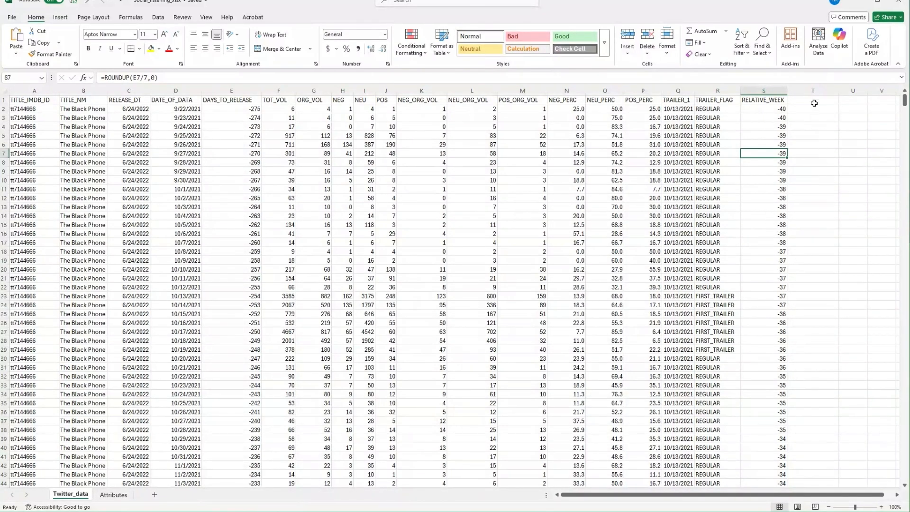
pyautogui.click(814, 100)
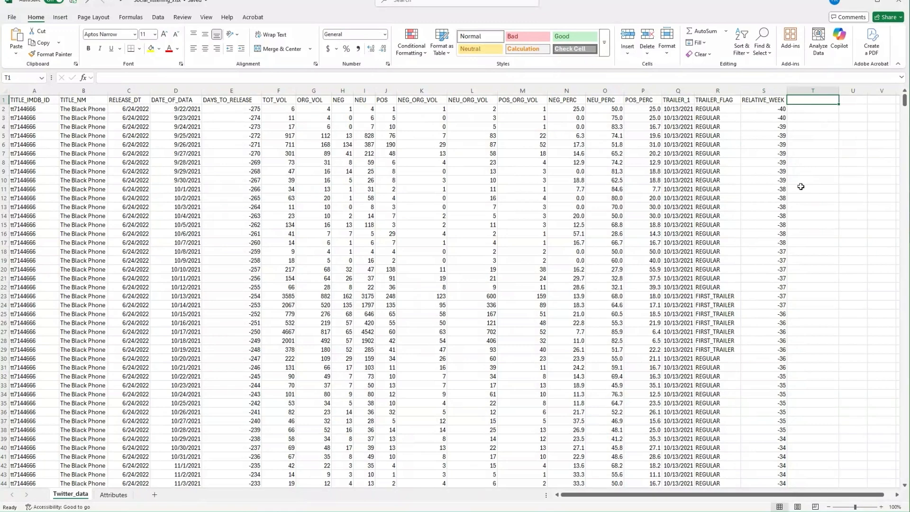
pyautogui.write('RELATIVE')
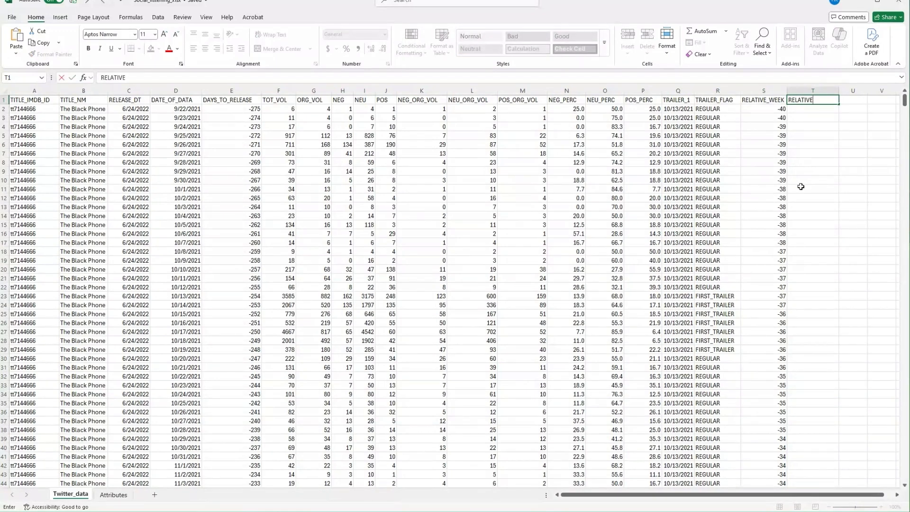
pyautogui.write('_WEEK_LABEL')
pyautogui.press('Return')
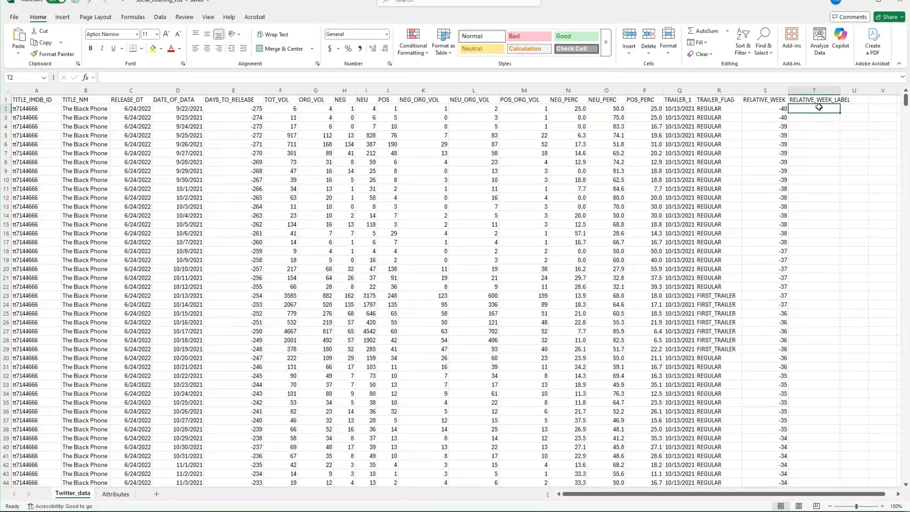
# Start an IF formula in T2 that returns "FAR" when the relative week in S2 is less than -8.
pyautogui.write('=')
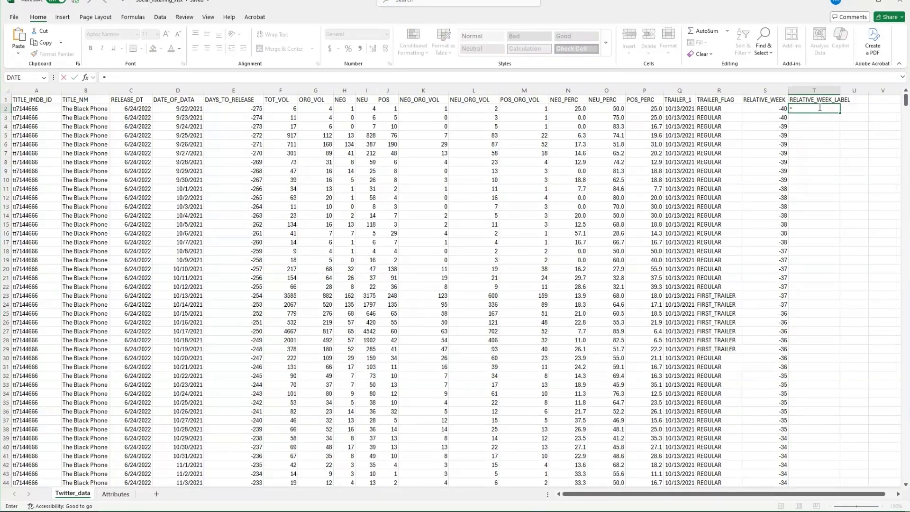
pyautogui.write('IF')
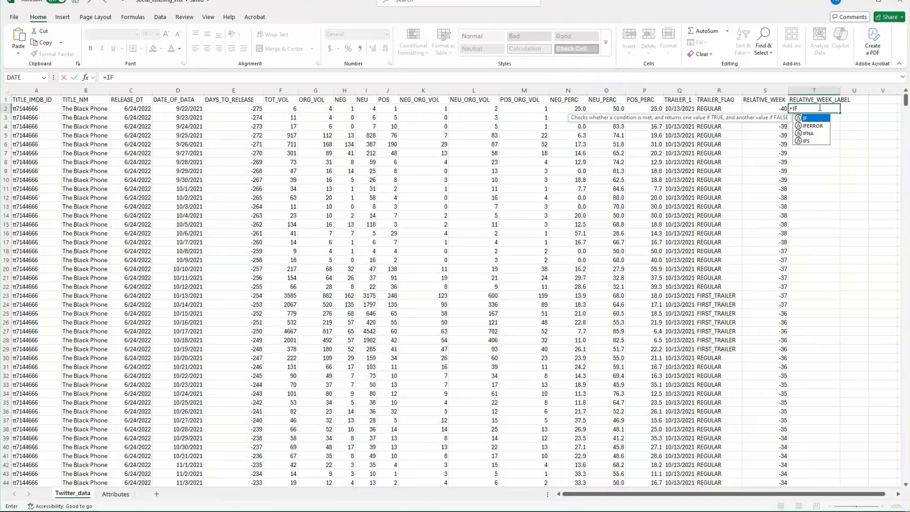
pyautogui.write('(')
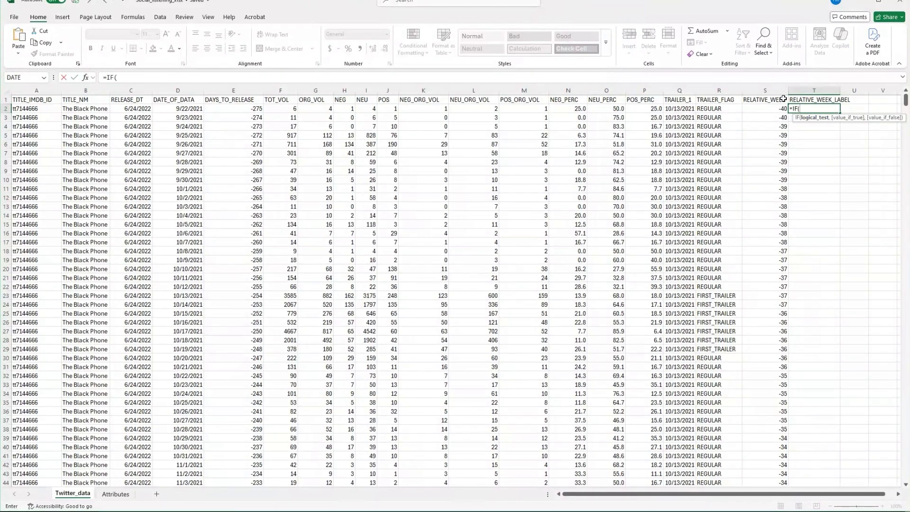
pyautogui.click(765, 109)
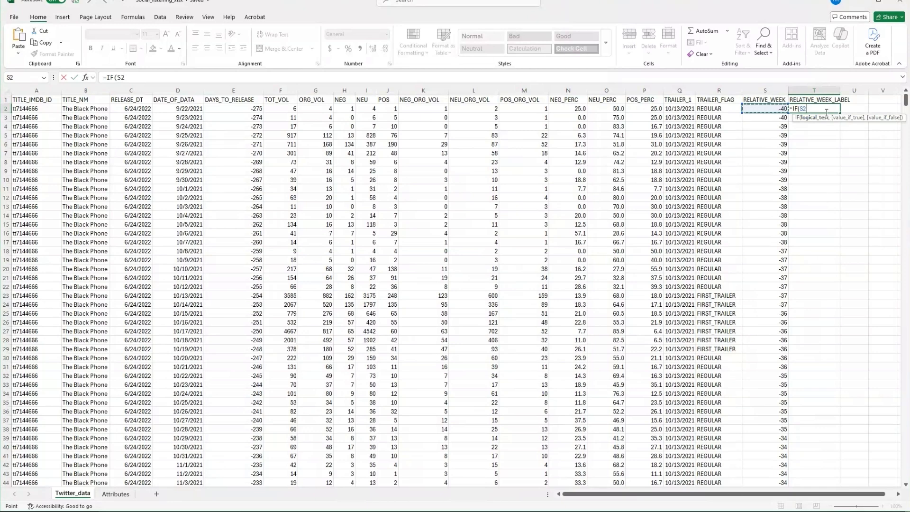
pyautogui.write('<')
pyautogui.write('-8,"FAR')
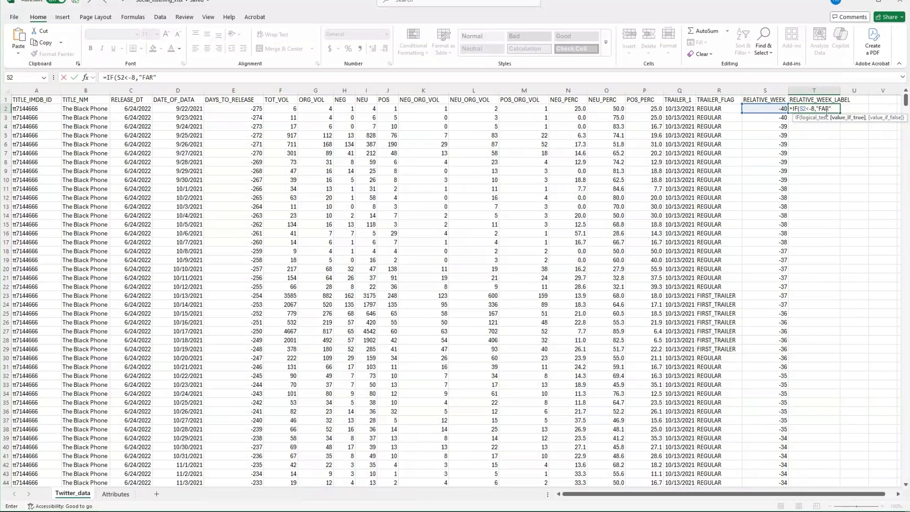
# Nest a second IF in the T2 formula that returns "PRE-RELEASE" when S2<=0.
pyautogui.write(',IF(')
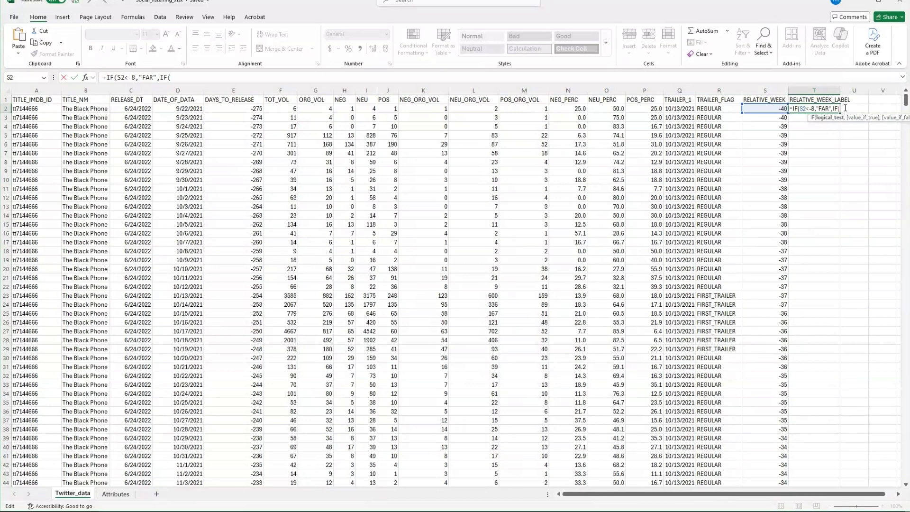
pyautogui.write('S2')
pyautogui.write('<=0,')
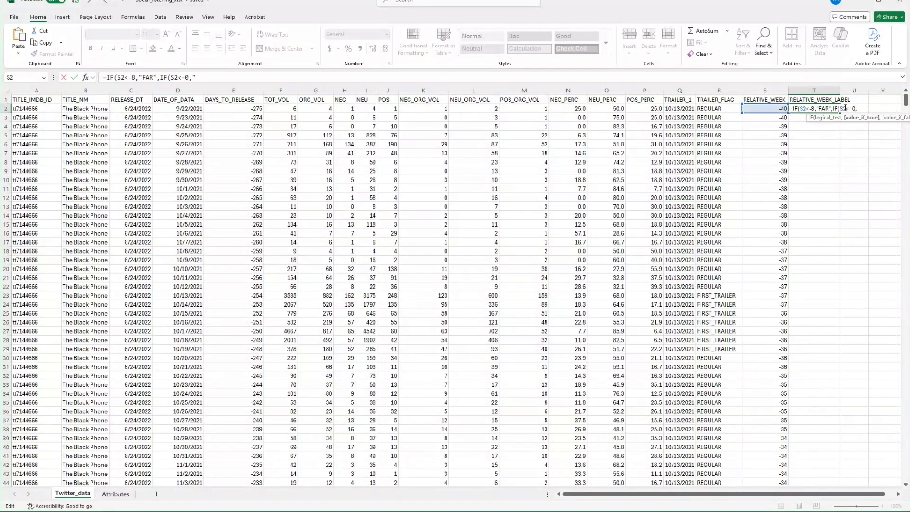
pyautogui.write('"PRE-RELEASE",')
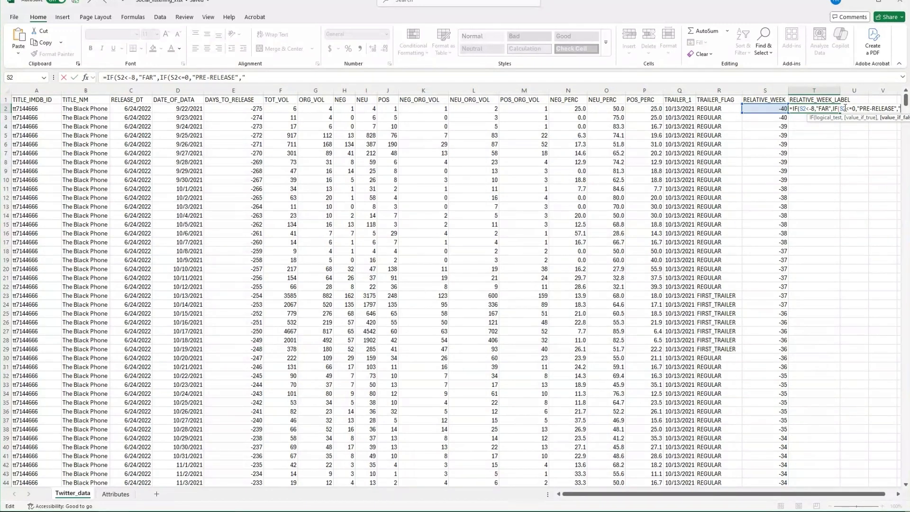
# Complete the T2 formula with "POST-RELEASE" as the remaining result and accept the suggested closing-parenthesis correction.
pyautogui.write('"POSTT-R')
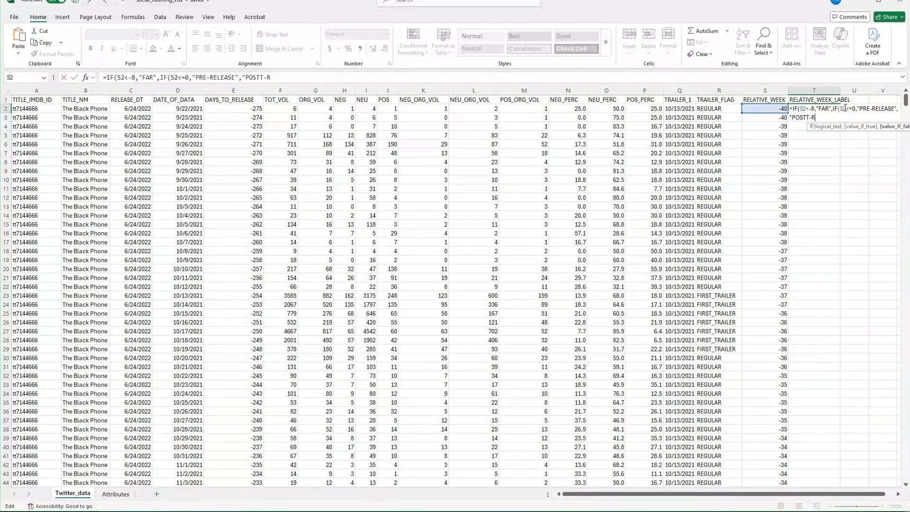
pyautogui.write('E')
pyautogui.press('BackSpace')
pyautogui.press('BackSpace')
pyautogui.press('BackSpace')
pyautogui.write('-RELEASE")')
pyautogui.press('Return')
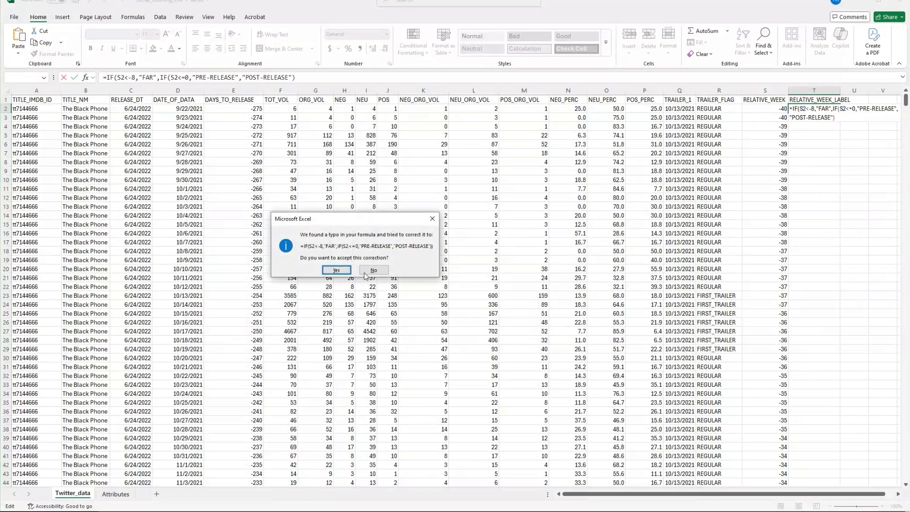
pyautogui.click(338, 271)
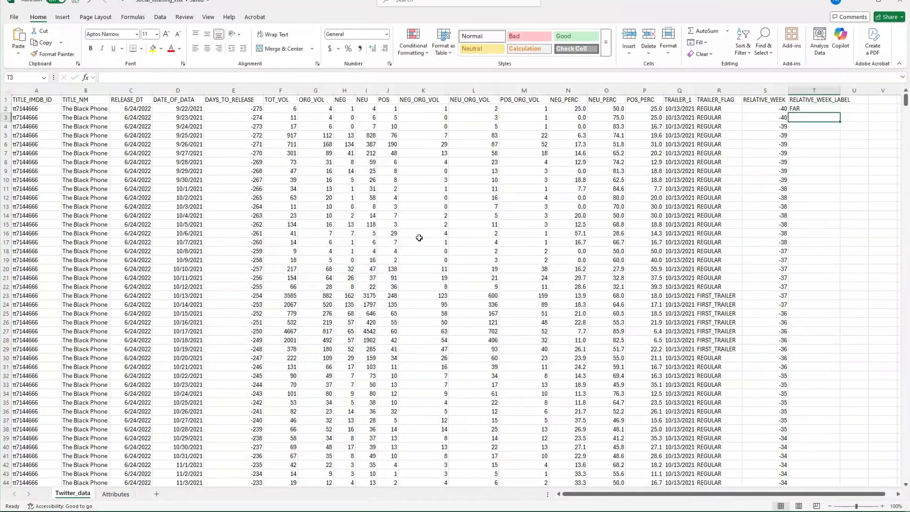
# Reopen the label formula in T2 and re-enter its final closing parenthesis.
pyautogui.doubleClick(834, 110)
pyautogui.click(848, 116)
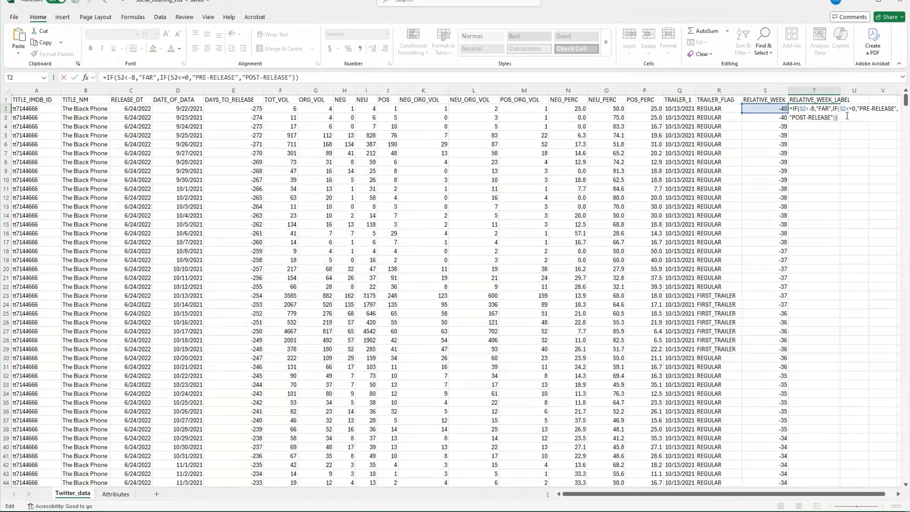
pyautogui.press('BackSpace')
pyautogui.write(')')
pyautogui.press('Return')
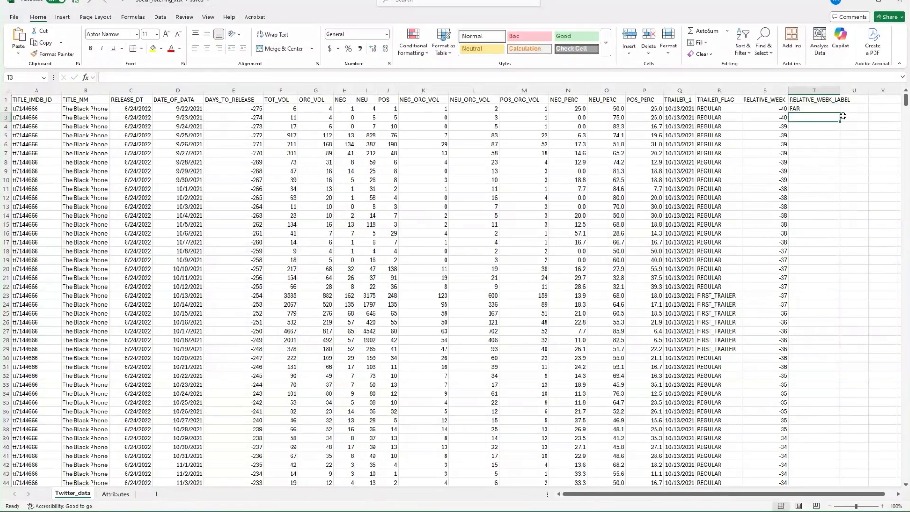
# Fill the RELATIVE_WEEK_LABEL formula from T2 down through all data rows.
pyautogui.click(818, 109)
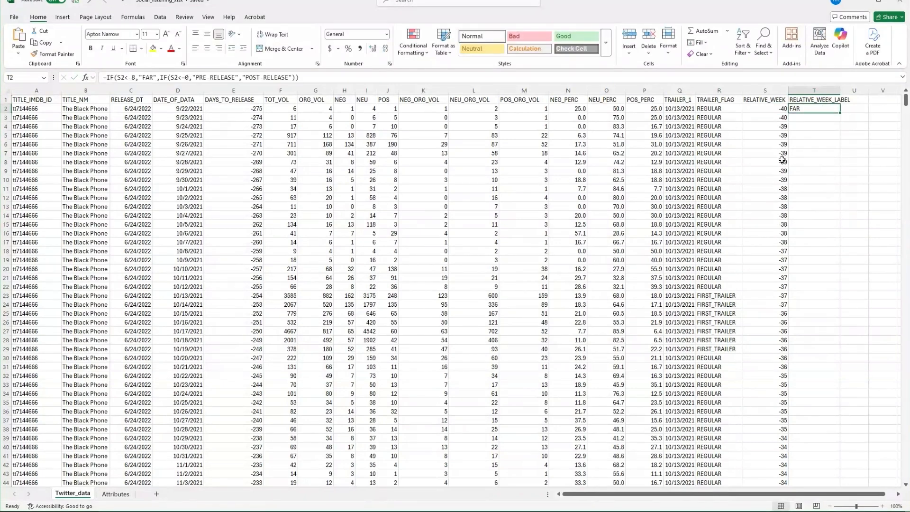
pyautogui.doubleClick(841, 114)
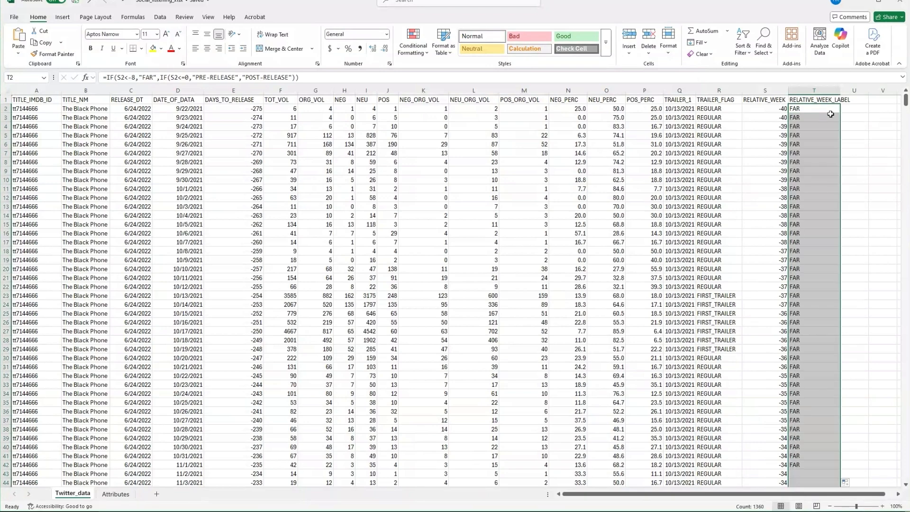
pyautogui.click(858, 143)
# Check the RELATIVE_WEEK_LABEL values against RELATIVE_WEEK down the rows, including where FAR changes to PRE-RELEASE.
pyautogui.scroll(-5, 833, 181)
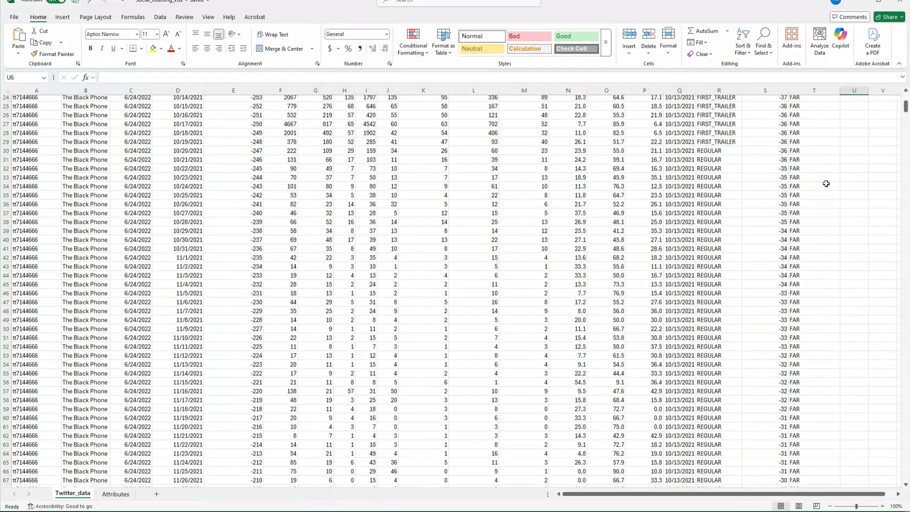
pyautogui.scroll(5, 815, 212)
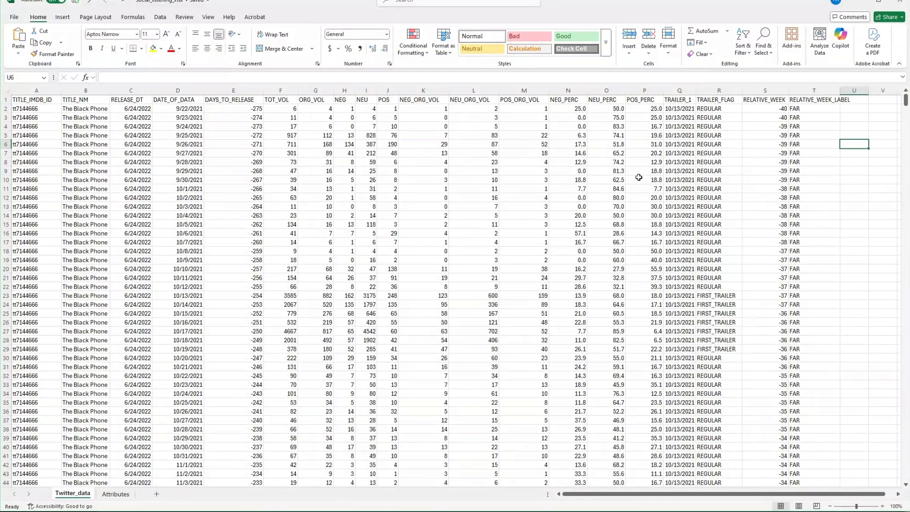
pyautogui.scroll(-13, 753, 194)
pyautogui.scroll(13, 524, 187)
pyautogui.scroll(-20, 793, 228)
pyautogui.scroll(-20, 813, 271)
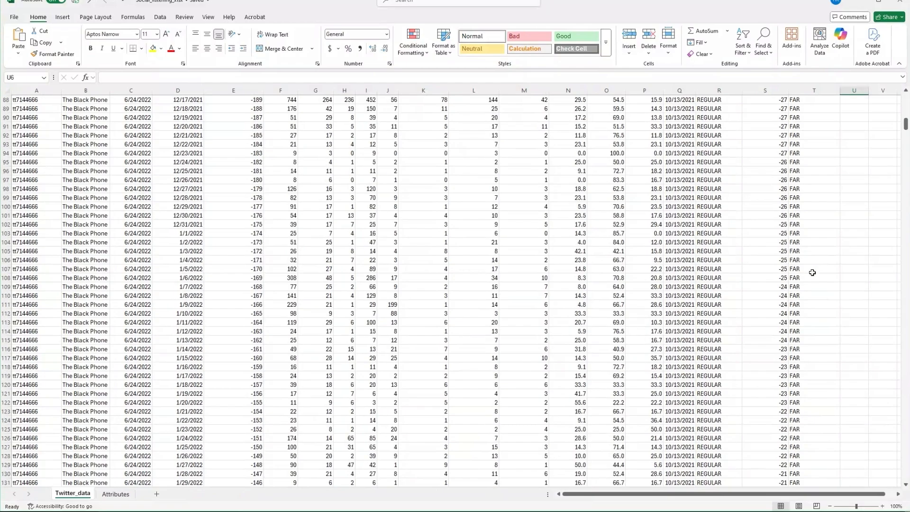
pyautogui.moveTo(906, 145); pyautogui.dragTo(906, 228)
pyautogui.moveTo(814, 261); pyautogui.dragTo(9, 265)
pyautogui.scroll(-4, 833, 316)
pyautogui.scroll(-20, 834, 315)
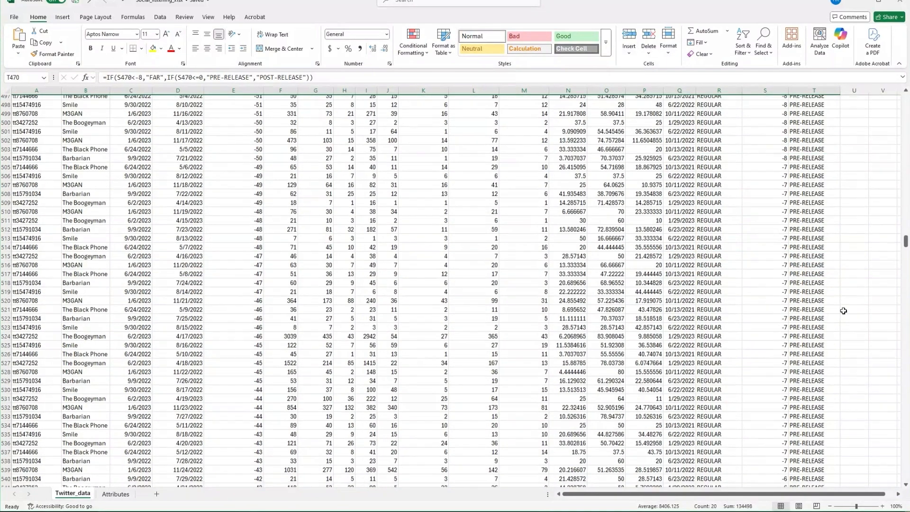
# Inspect the rows around week 0 where RELATIVE_WEEK_LABEL switches from PRE-RELEASE to POST-RELEASE, and return to the header row.
pyautogui.scroll(-20, 834, 318)
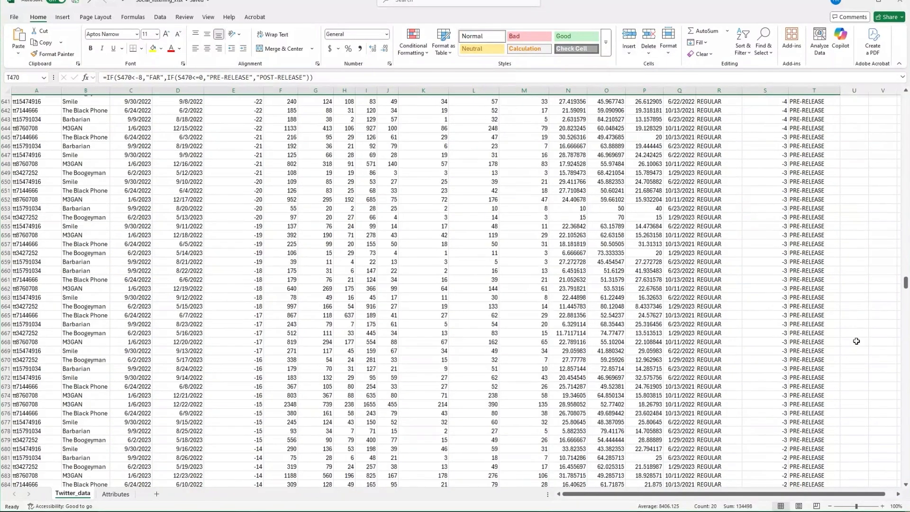
pyautogui.scroll(10, 826, 337)
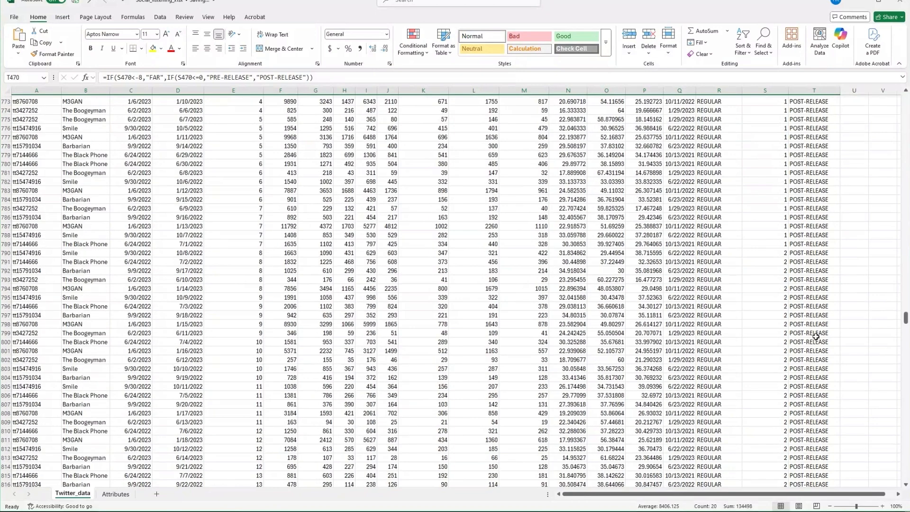
pyautogui.click(822, 292)
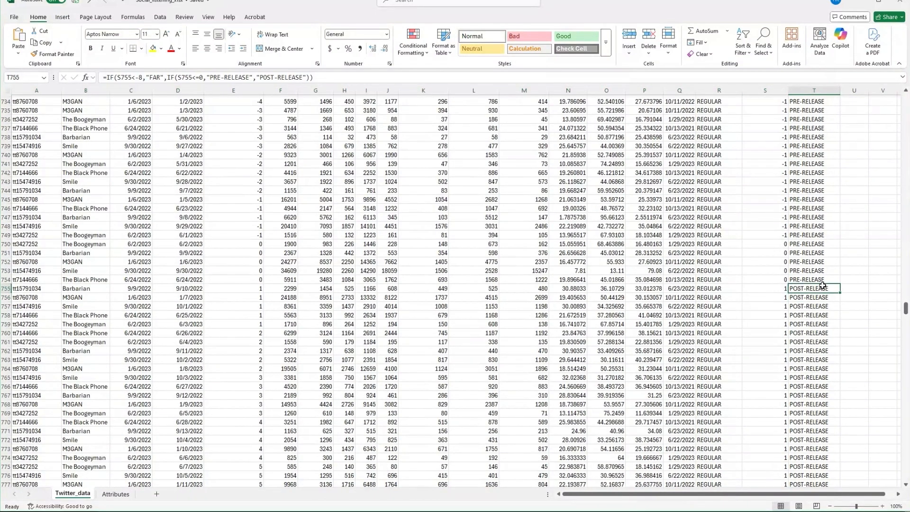
pyautogui.moveTo(906, 307); pyautogui.dragTo(906, 99)
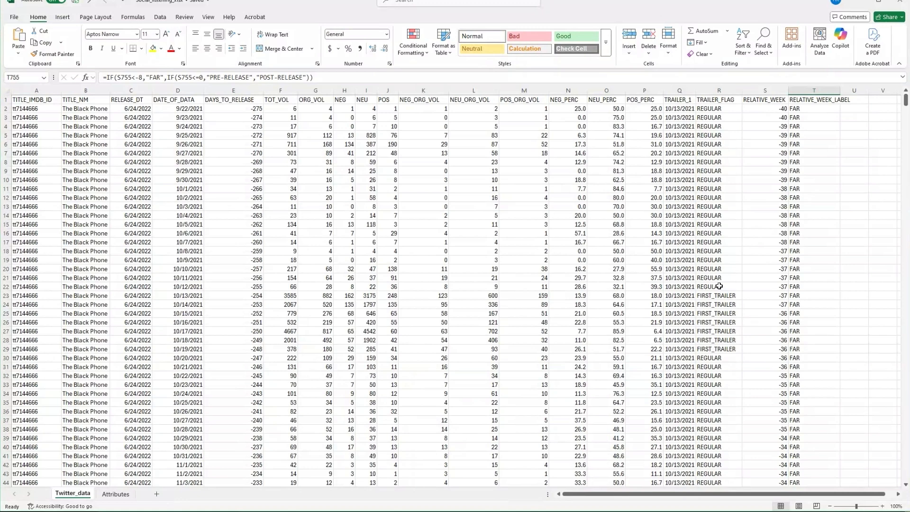
# Review the column headers one by one from RELATIVE_WEEK_LABEL back to NEG_PERC.
pyautogui.click(811, 128)
pyautogui.click(839, 101)
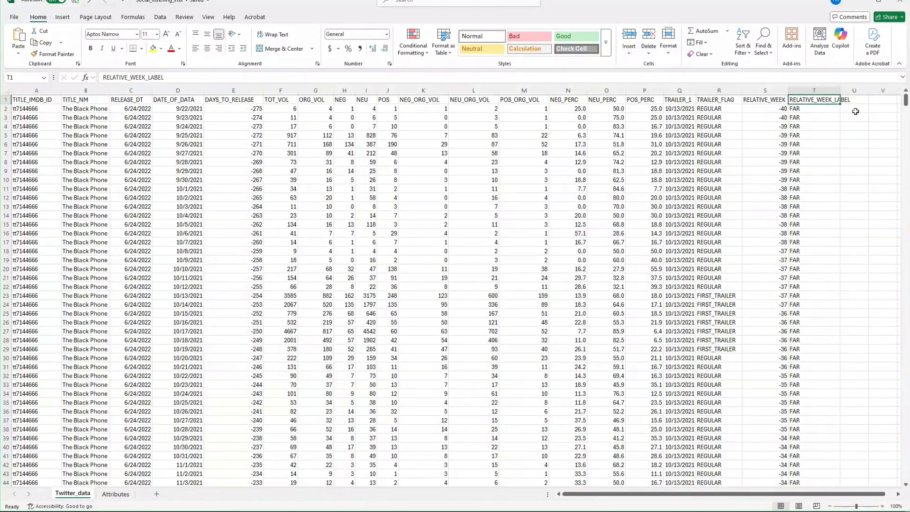
pyautogui.press('Left')
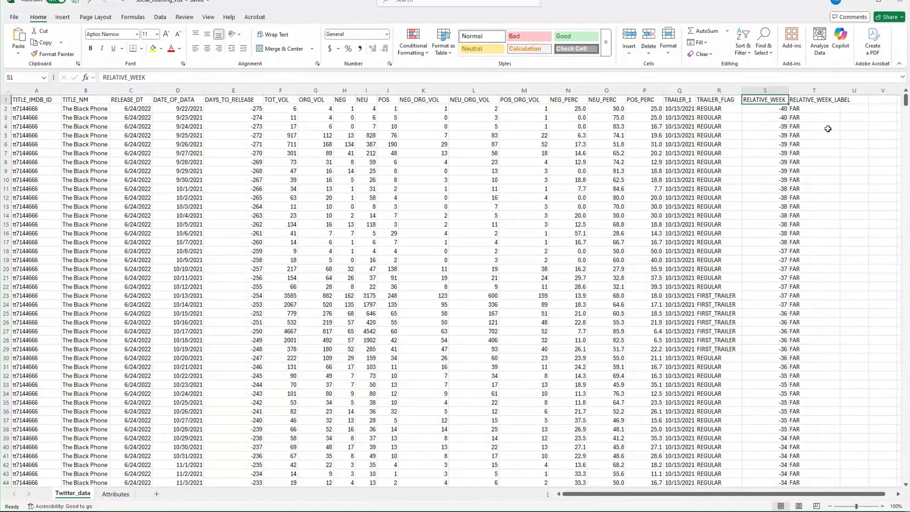
pyautogui.press('Left')
pyautogui.press('Left')
pyautogui.press('Left')
pyautogui.press('Left')
pyautogui.press('Left')
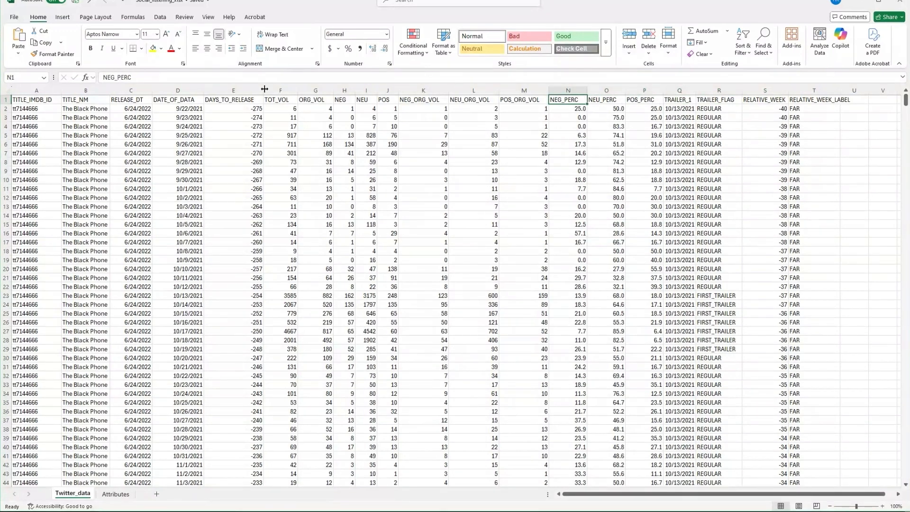
# Narrow the DAYS_TO_RELEASE column slightly and review the TITLE_IMDB_ID and TITLE_NM headers.
pyautogui.moveTo(264, 91); pyautogui.dragTo(258, 93)
pyautogui.click(42, 100)
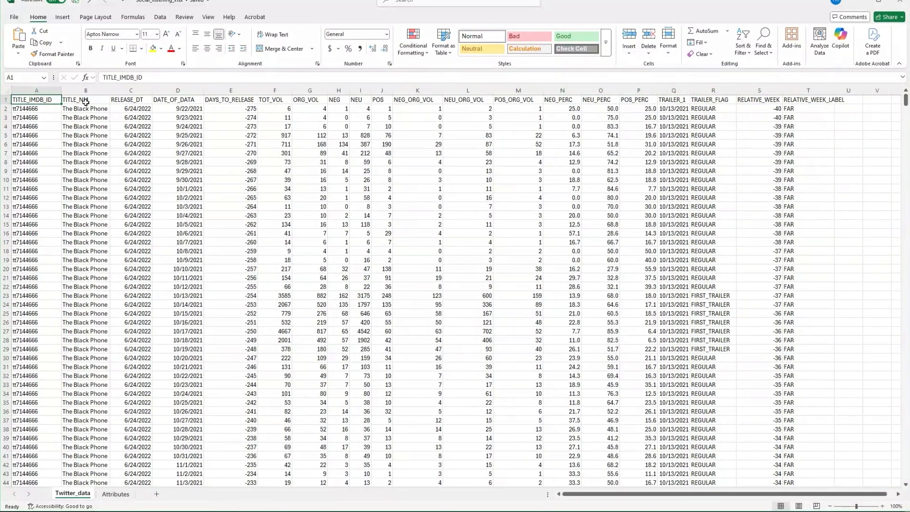
pyautogui.click(83, 100)
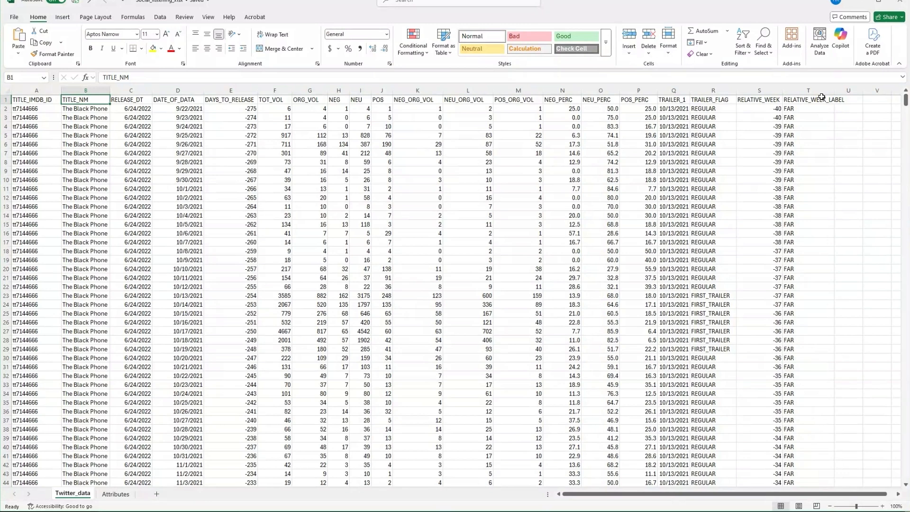
pyautogui.click(851, 117)
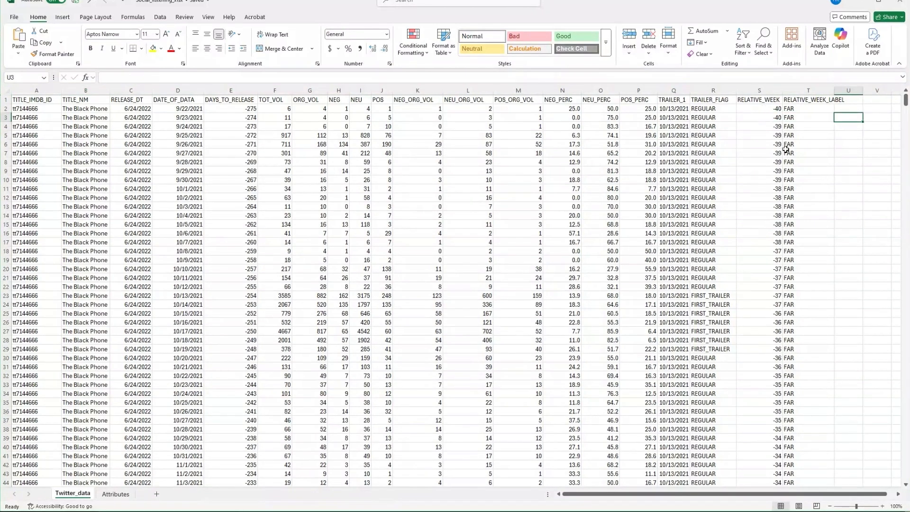